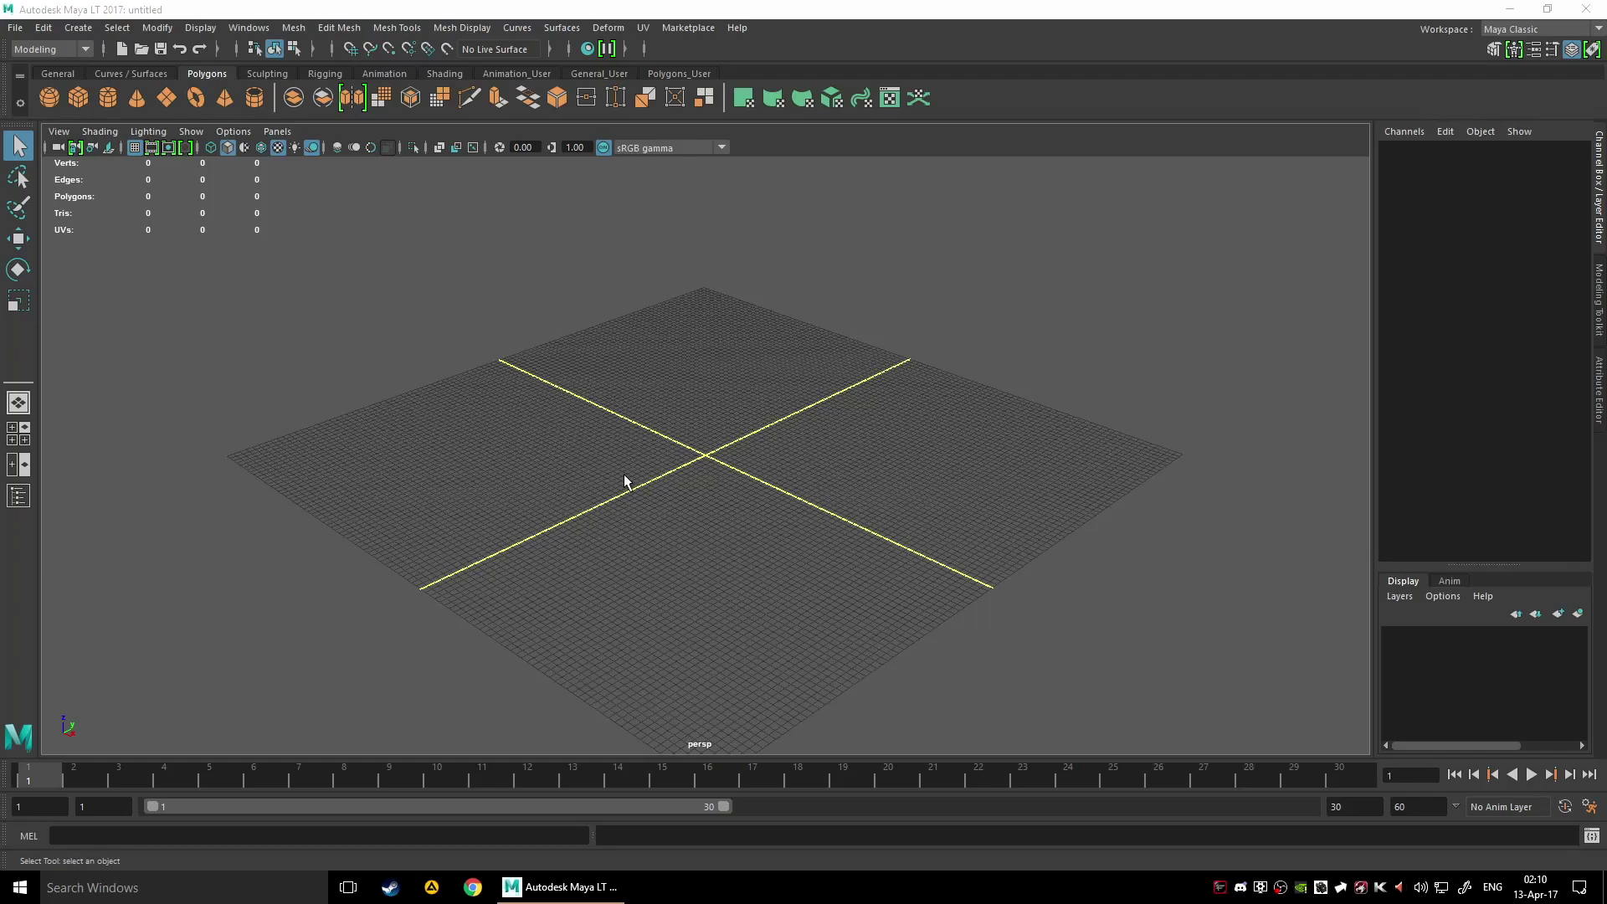
# - Create a polygon torus at the origin and frame it in the perspective view
pyautogui.scroll(3, 636, 477)
pyautogui.click(196, 98)
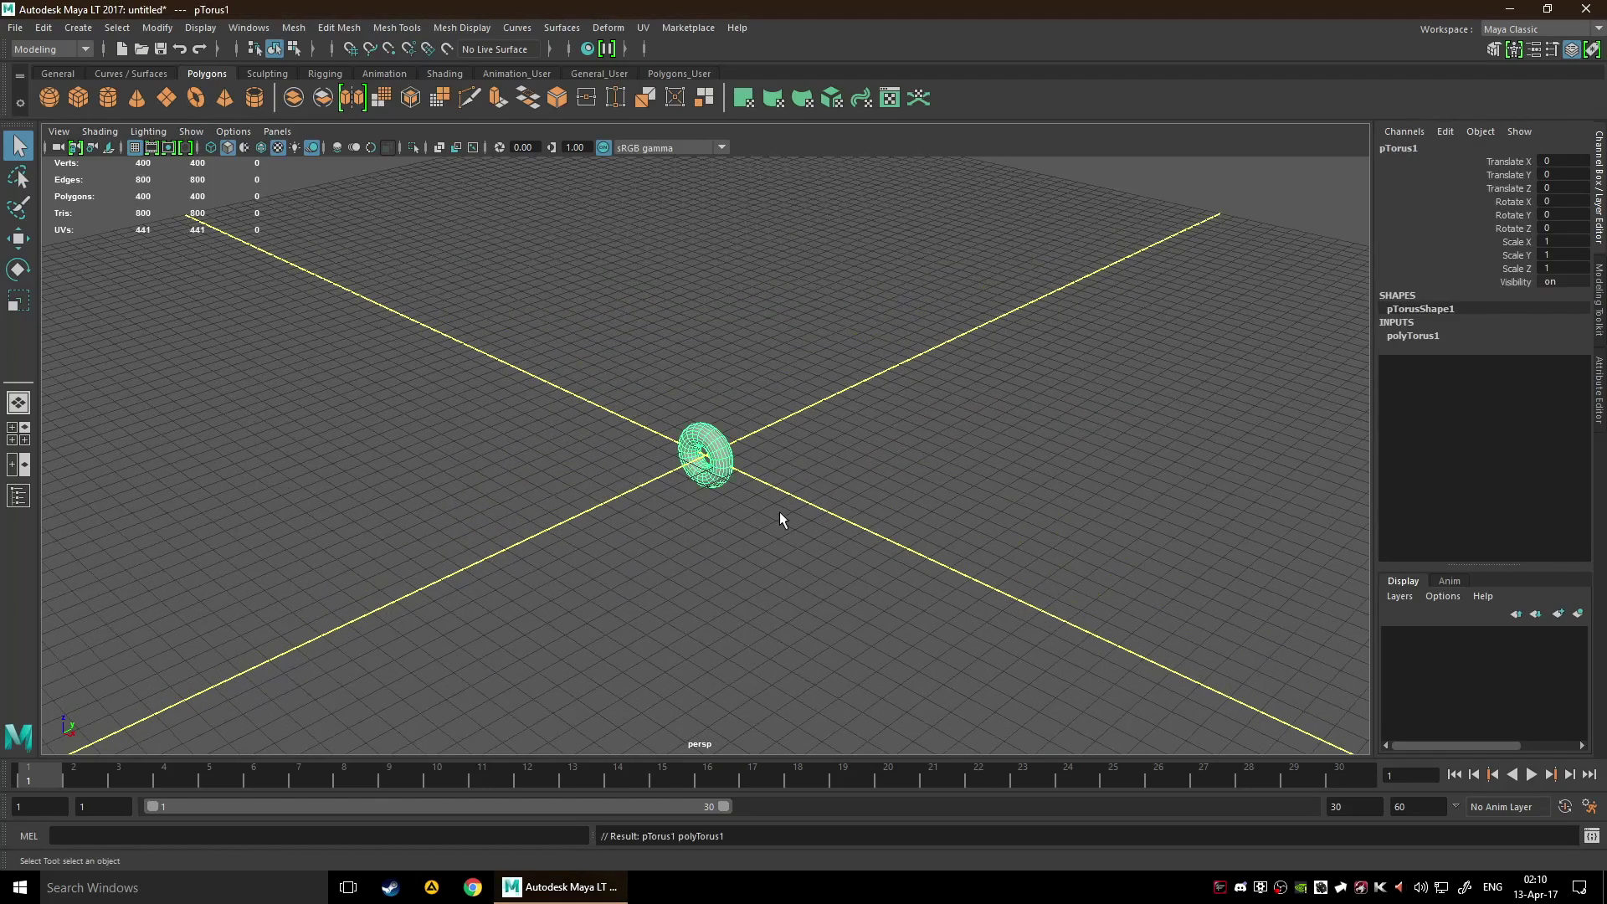
pyautogui.press('f')
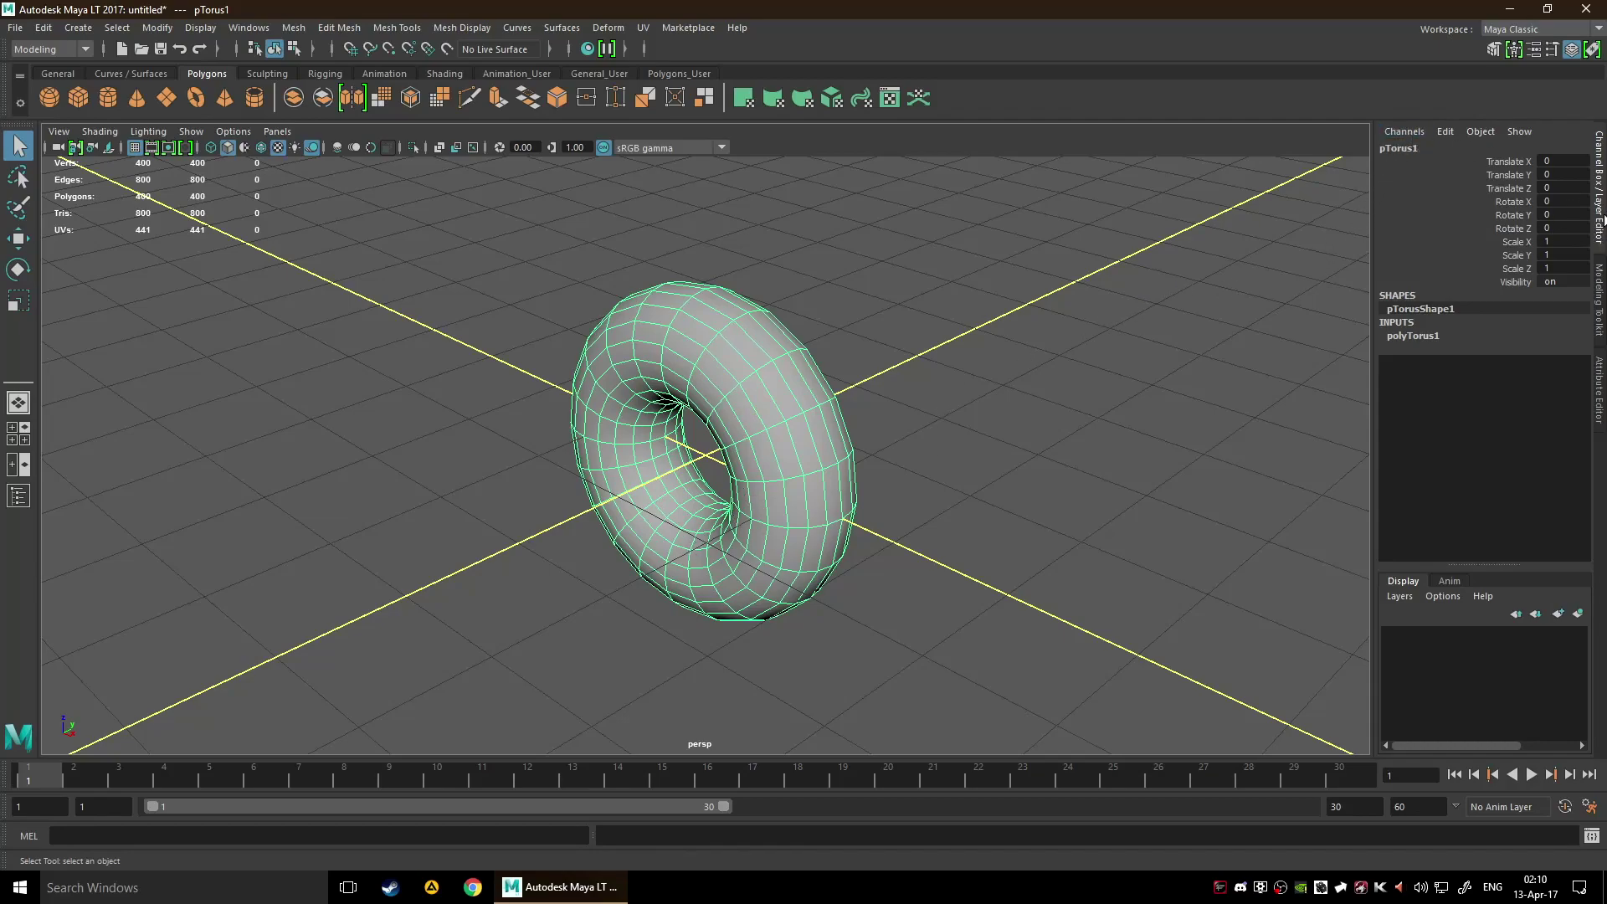
# - Undock the Channel Box / Layer Editor as a floating window beside the torus
pyautogui.moveTo(1600, 219); pyautogui.dragTo(1224, 319)
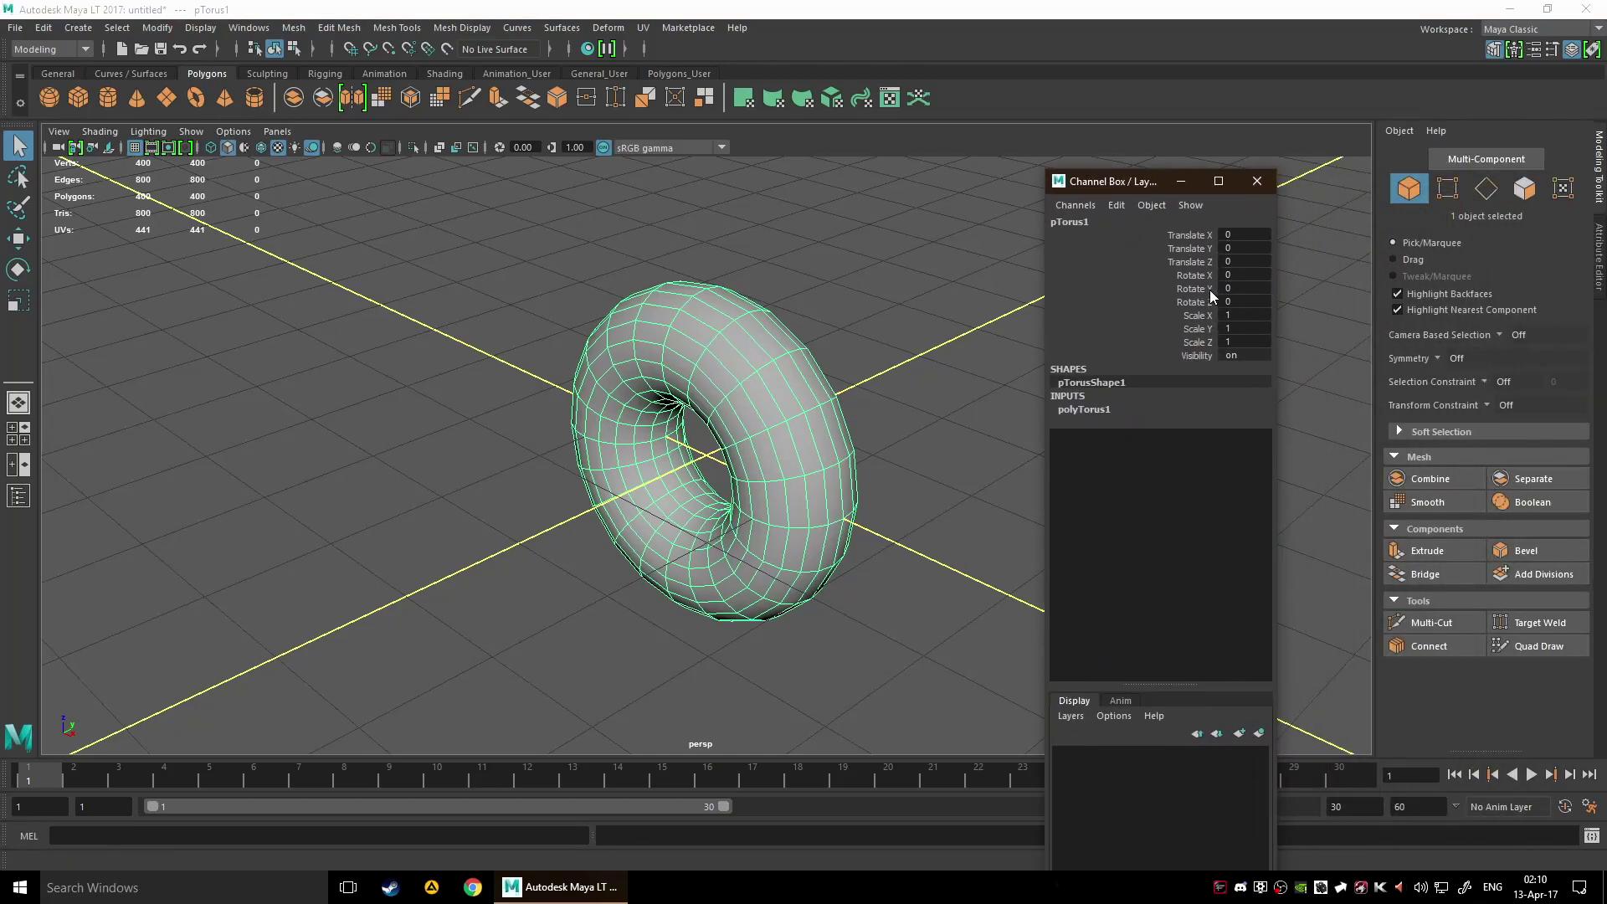
pyautogui.moveTo(1105, 181); pyautogui.dragTo(1242, 151)
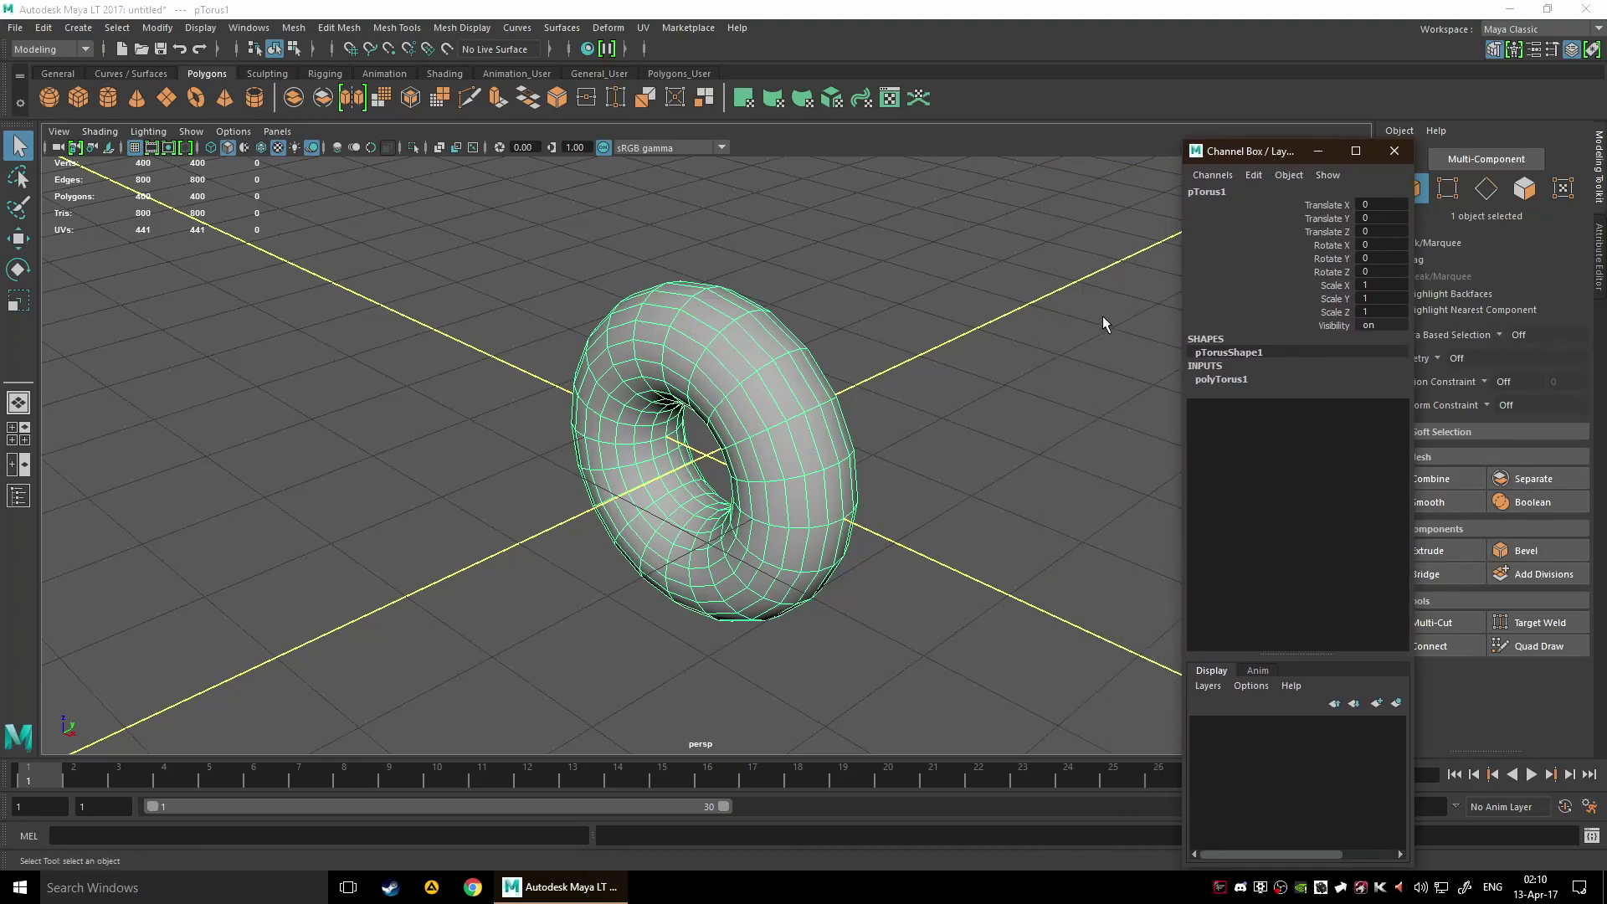
# - Stretch the torus along its Y axis to a scale of about 3.175
pyautogui.press('e')
pyautogui.press('w')
pyautogui.press('r')
pyautogui.keyDown('alt'); pyautogui.moveTo(803, 440); pyautogui.dragTo(962, 374); pyautogui.keyUp('alt')
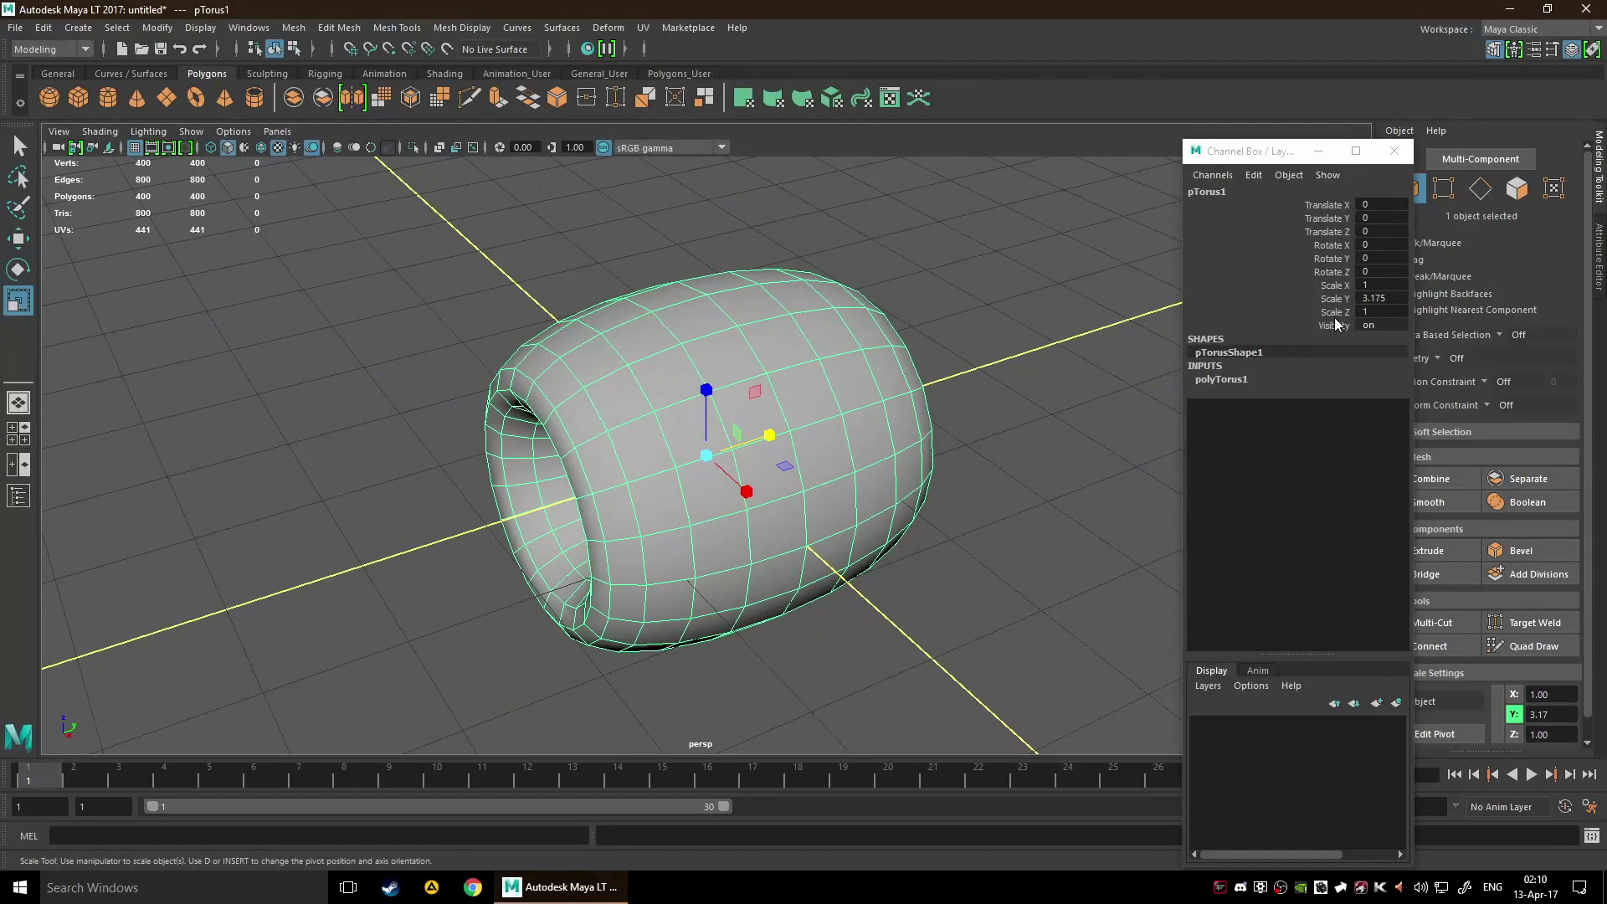
# - Try a Scale X of 3 on the torus and undo it
pyautogui.moveTo(1392, 288); pyautogui.dragTo(1423, 288)
pyautogui.hotkey('ctrl', 'z')
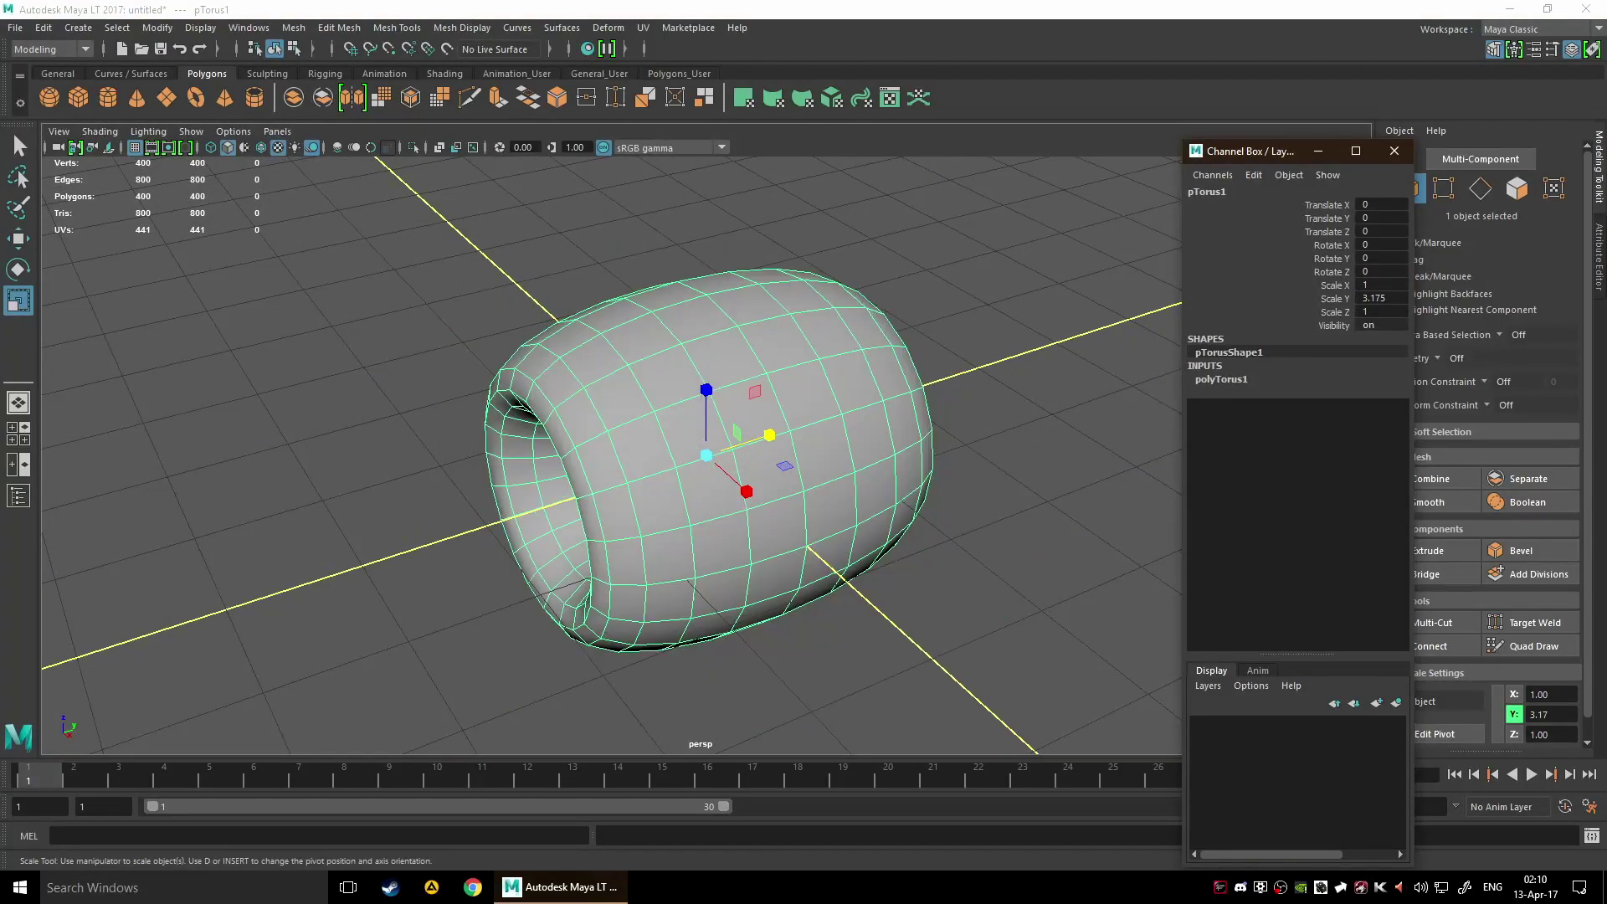
pyautogui.write('3')
pyautogui.press('Return')
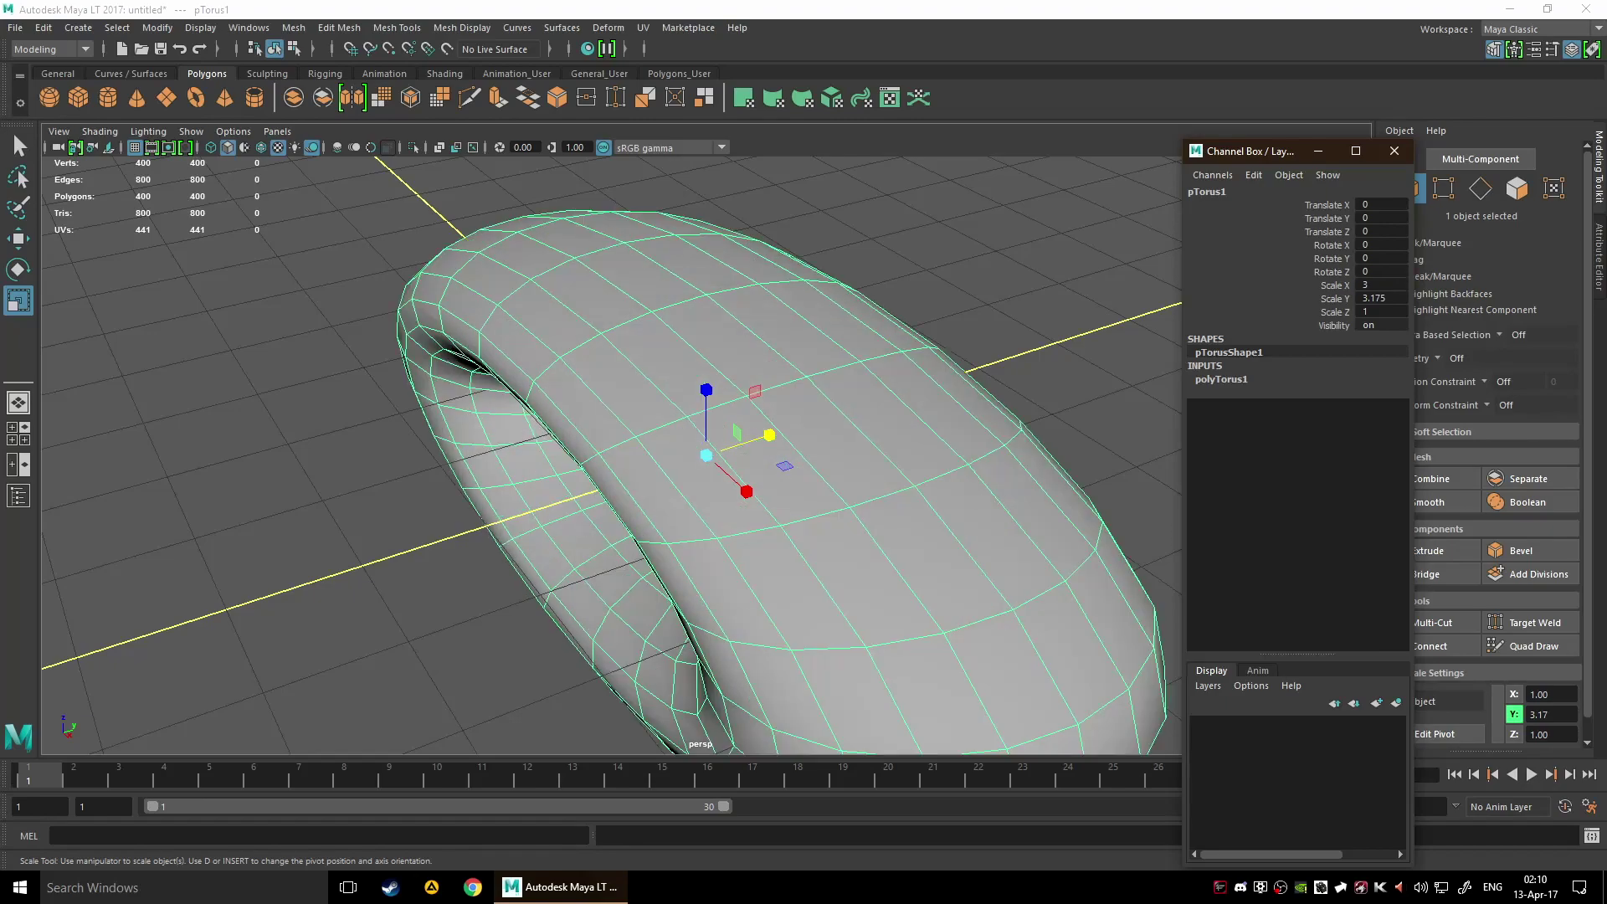
pyautogui.hotkey('ctrl', 'z')
# - Try stretching the torus along X to about twice its size with the Scale tool and undo it
pyautogui.keyDown('alt'); pyautogui.moveTo(988, 345); pyautogui.dragTo(1080, 323); pyautogui.keyUp('alt')
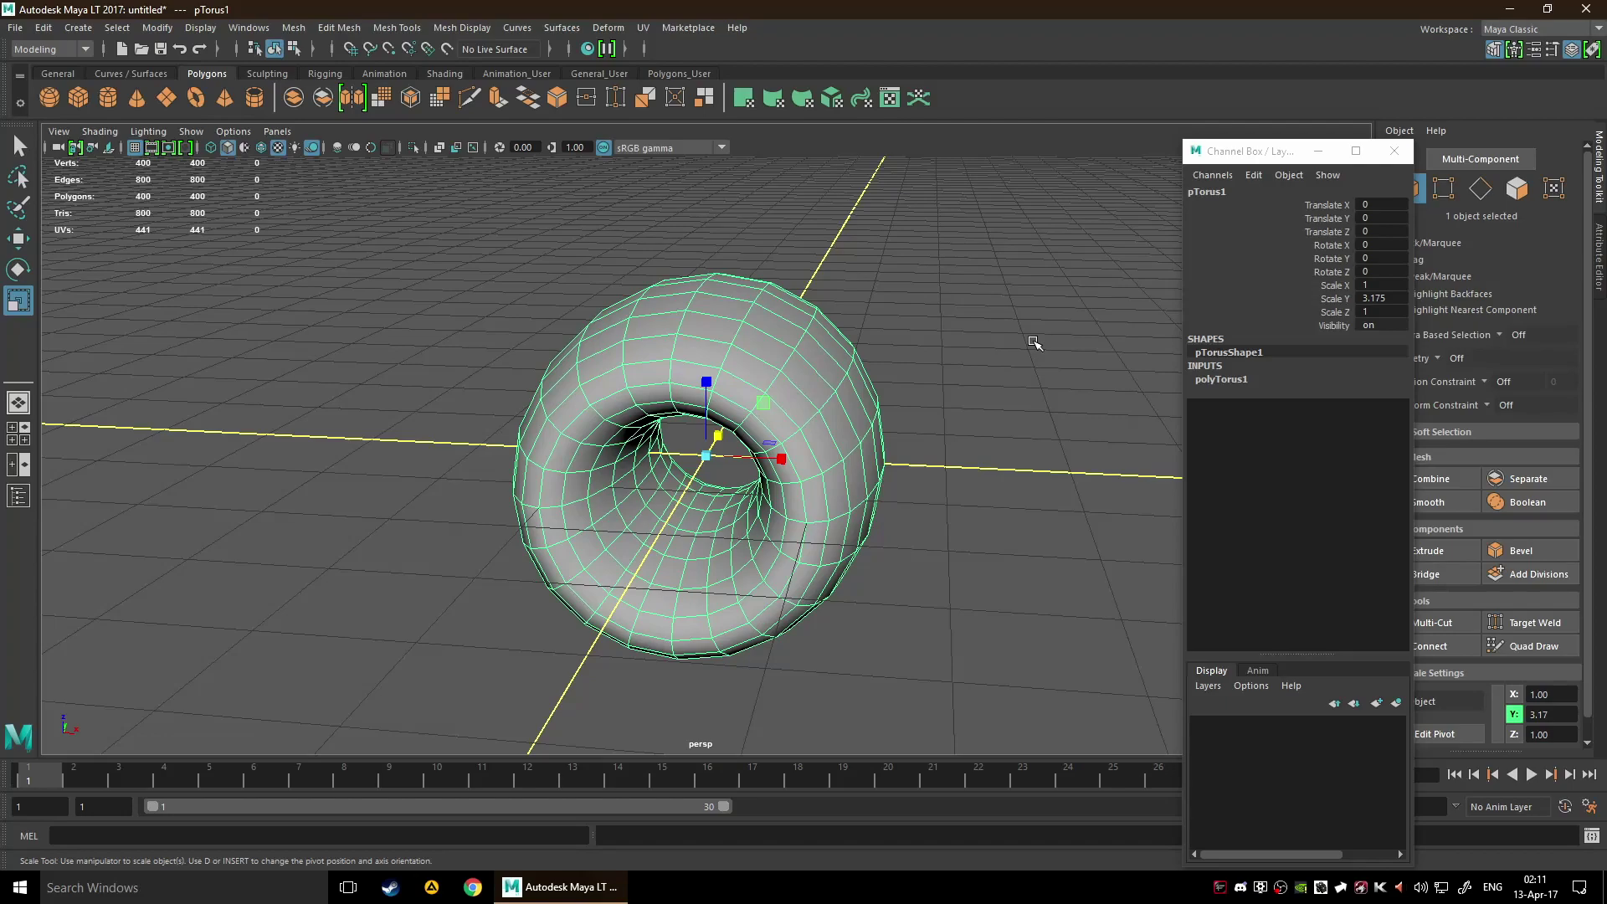
pyautogui.moveTo(781, 458)
pyautogui.mouseDown()
pyautogui.moveTo(929, 468)
pyautogui.moveTo(788, 480)
pyautogui.mouseUp()
pyautogui.hotkey('ctrl', 'z')
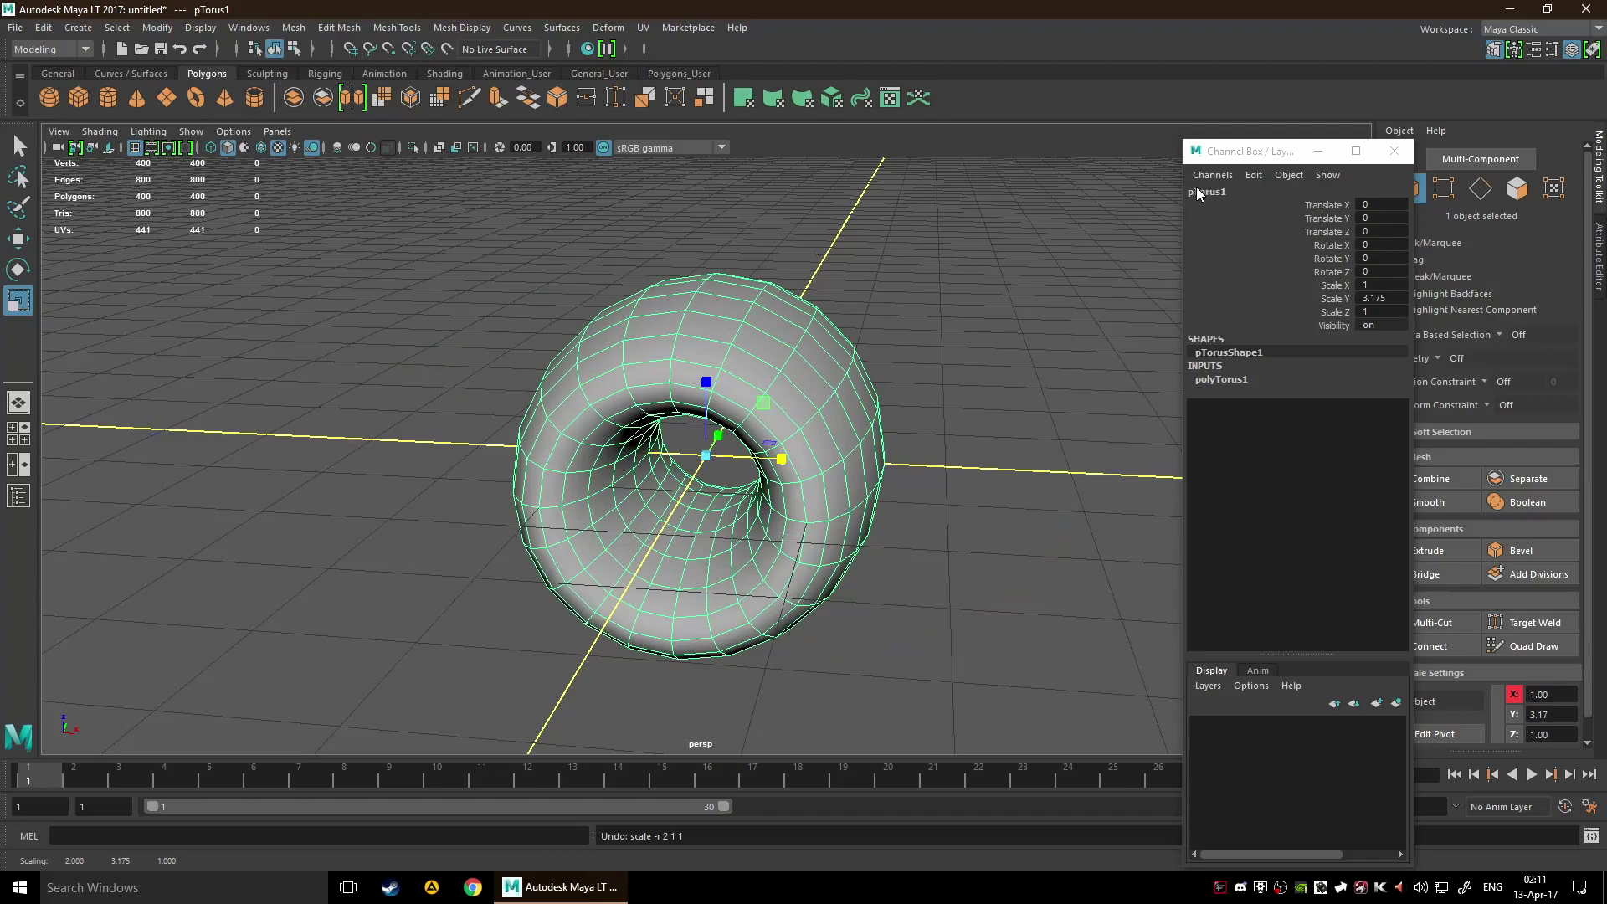
# - Set the torus's radius to 3, section radius to 2, and both axis and height subdivisions to 50
pyautogui.moveTo(1287, 140); pyautogui.dragTo(1259, 127)
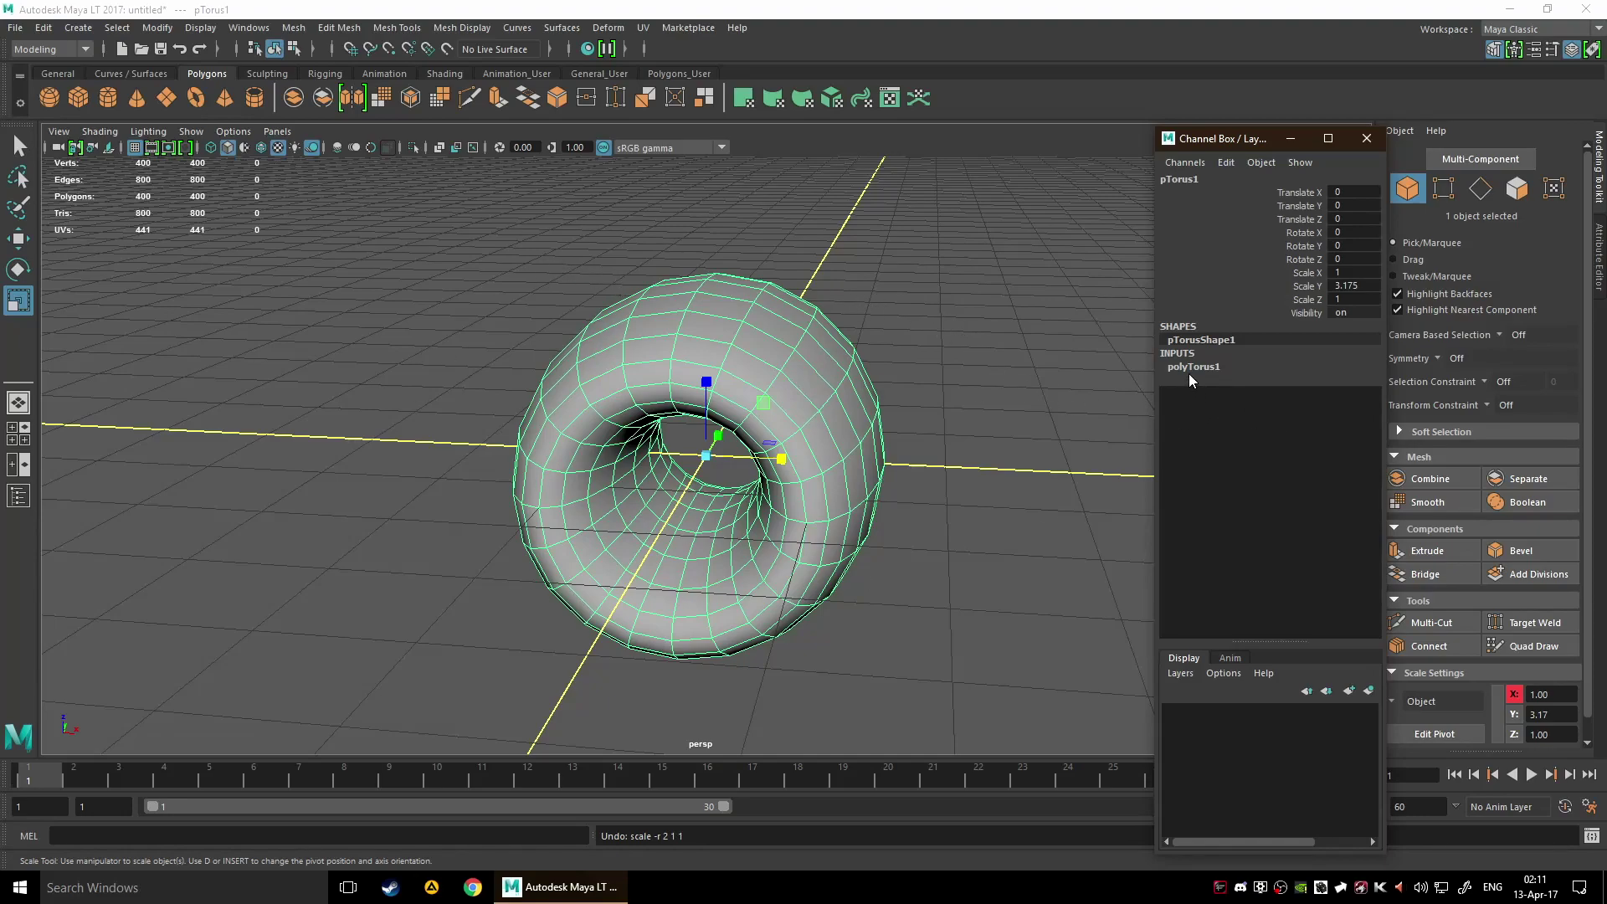
pyautogui.click(1195, 370)
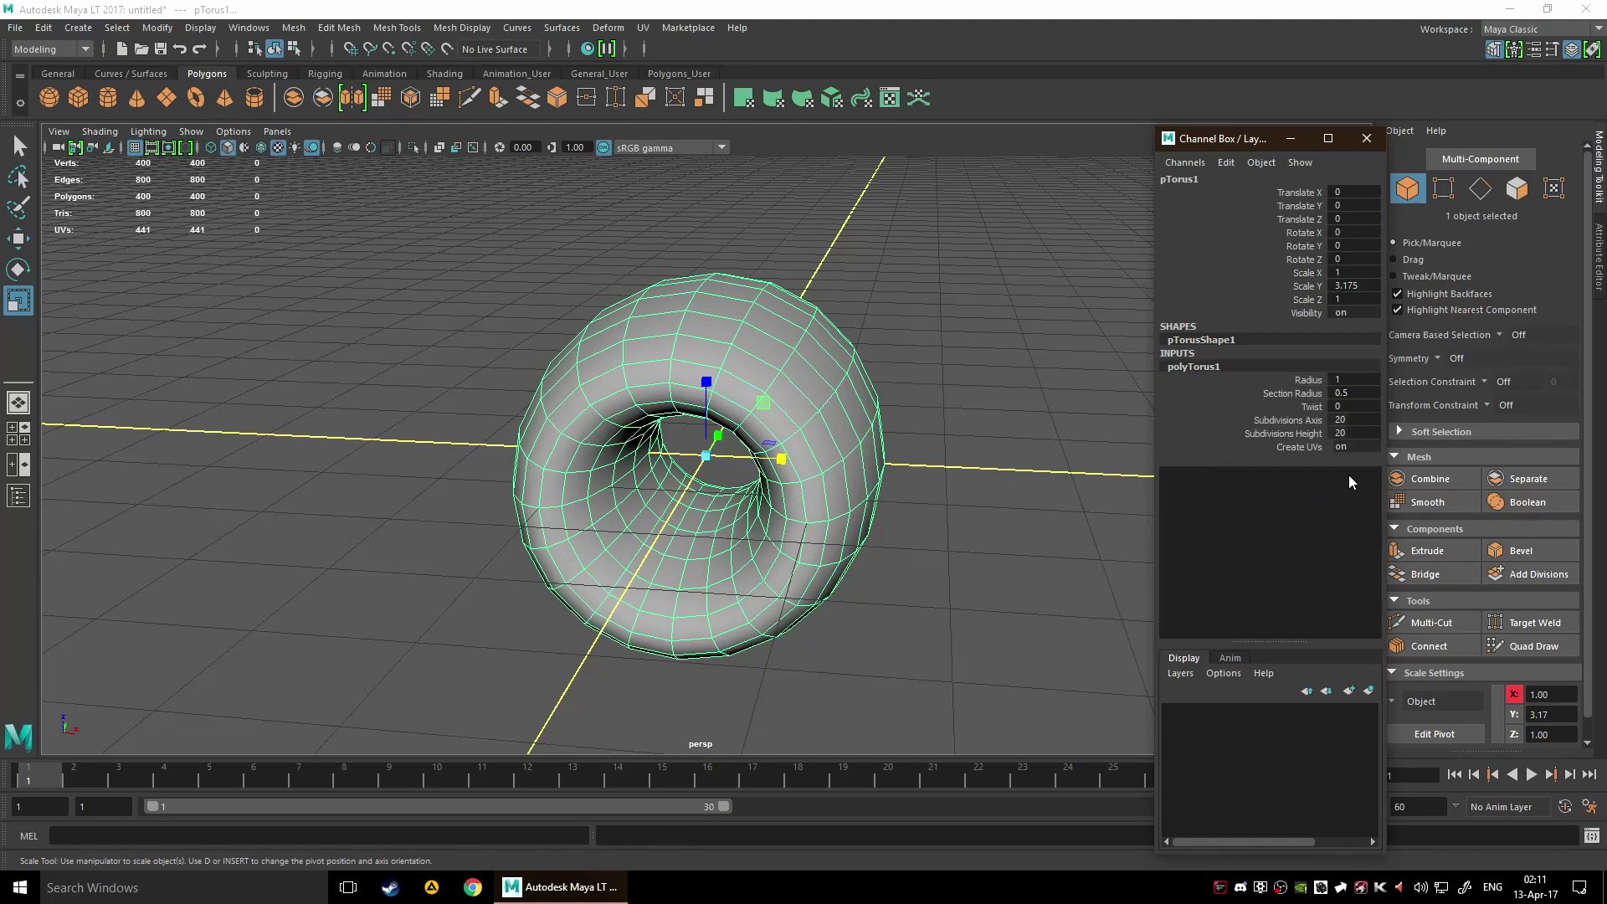
pyautogui.moveTo(1331, 380)
pyautogui.mouseDown()
pyautogui.moveTo(1289, 380)
pyautogui.moveTo(1390, 393)
pyautogui.moveTo(1339, 393)
pyautogui.moveTo(1381, 392)
pyautogui.moveTo(1341, 422)
pyautogui.moveTo(1360, 433)
pyautogui.moveTo(1336, 408)
pyautogui.mouseUp()
pyautogui.click(1350, 393)
pyautogui.scroll(-5, 864, 470)
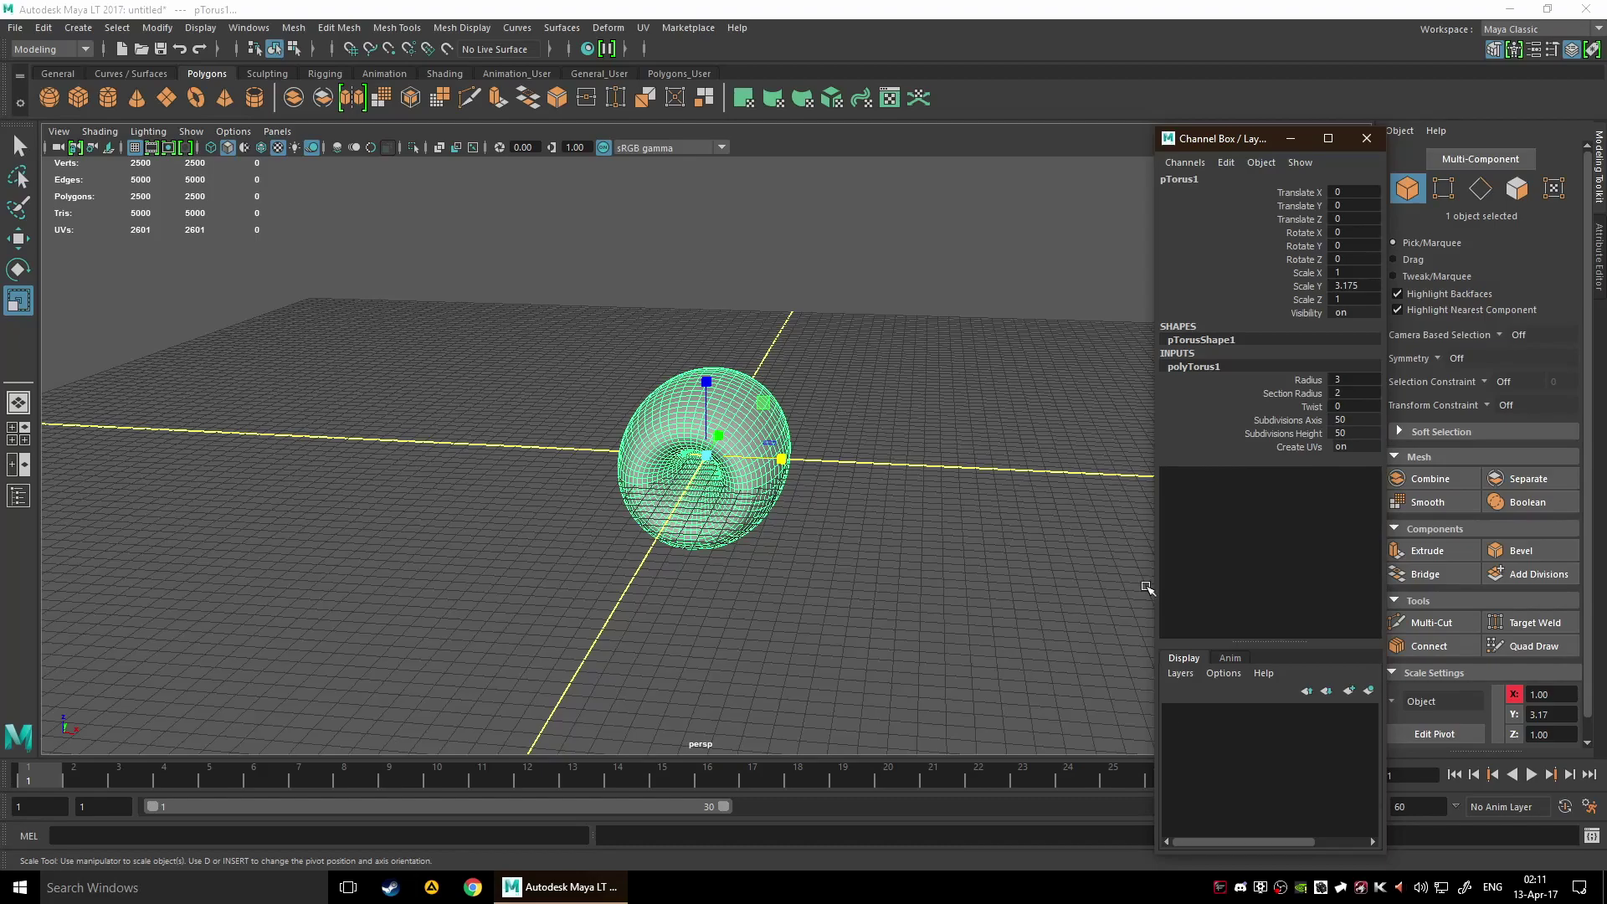
pyautogui.scroll(5, 850, 504)
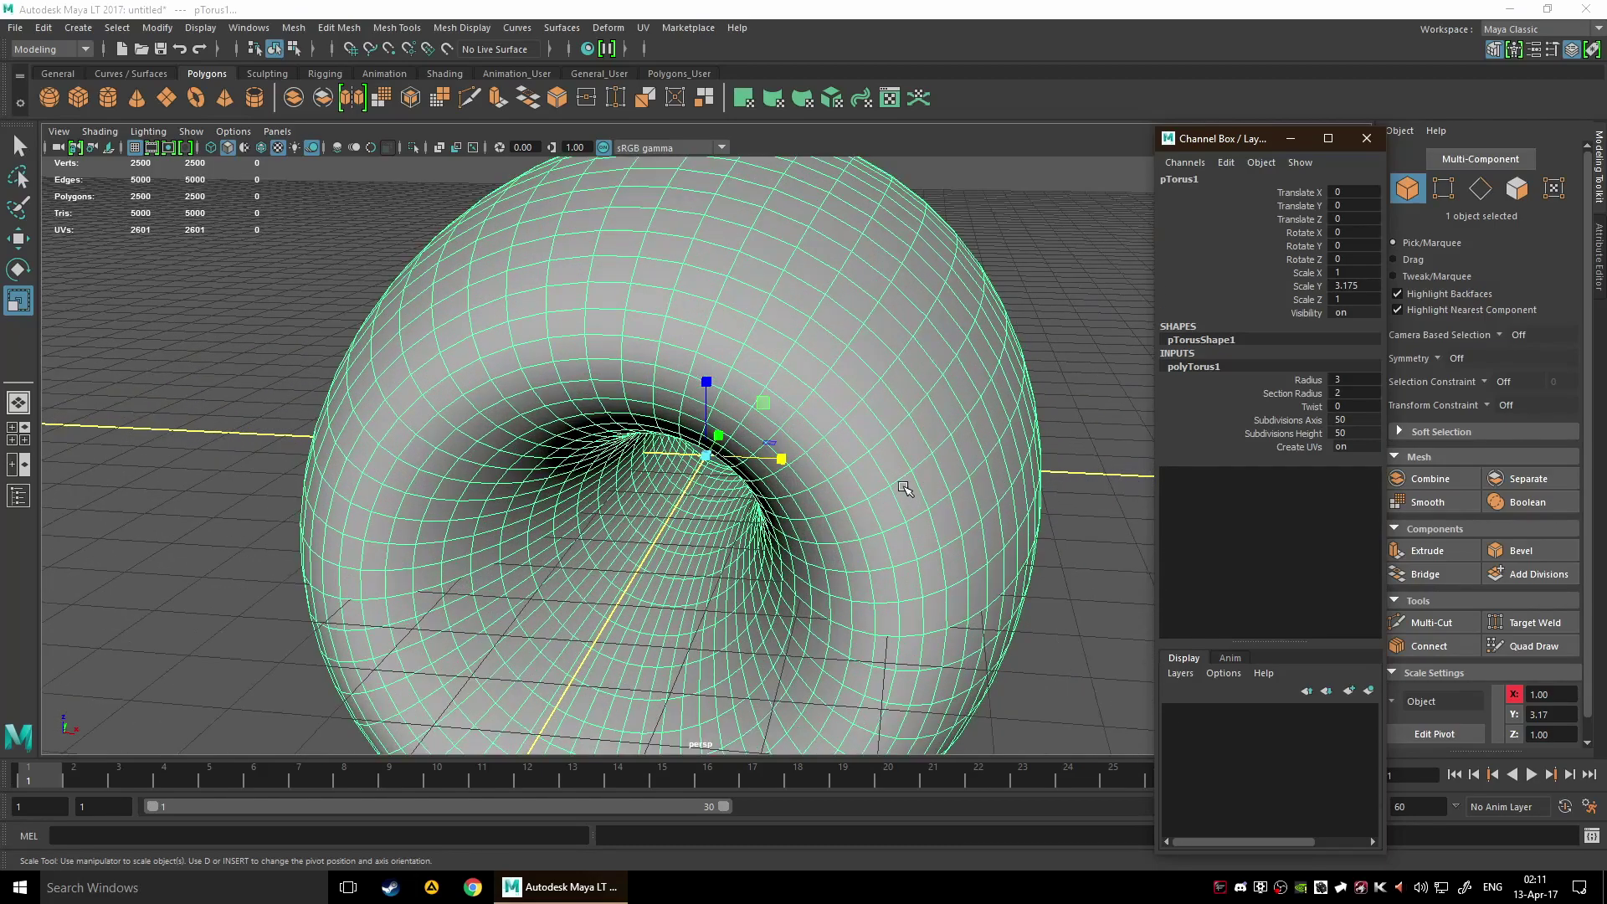
pyautogui.scroll(-5, 905, 490)
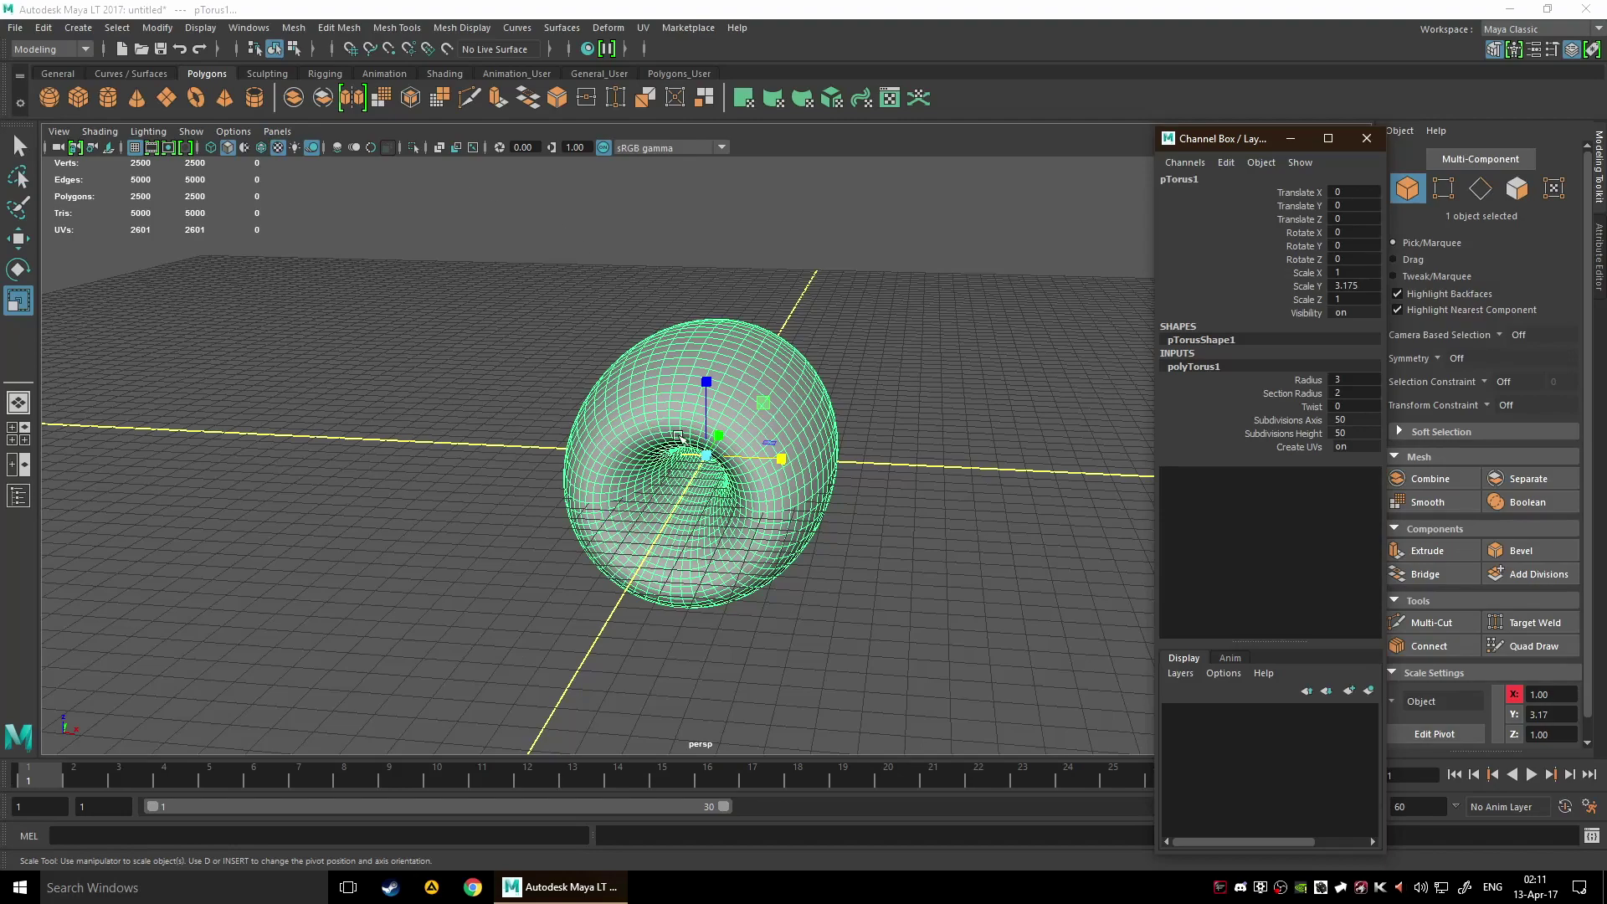
# - Smooth the torus mesh with 5 divisions
pyautogui.press('space')
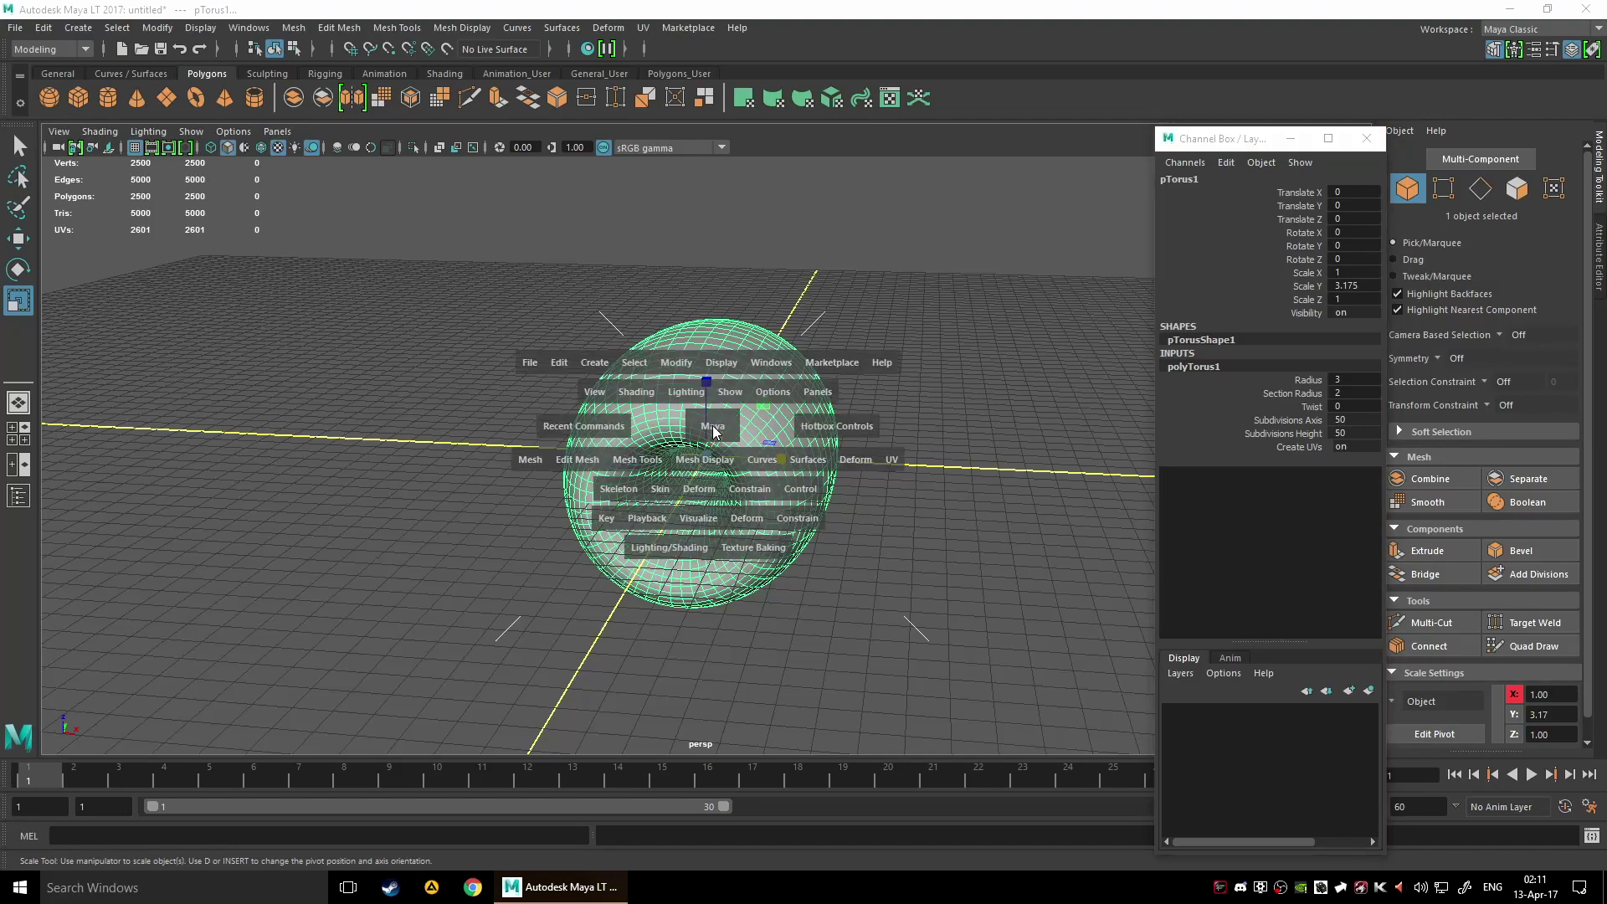
pyautogui.click(553, 461)
pyautogui.click(528, 461)
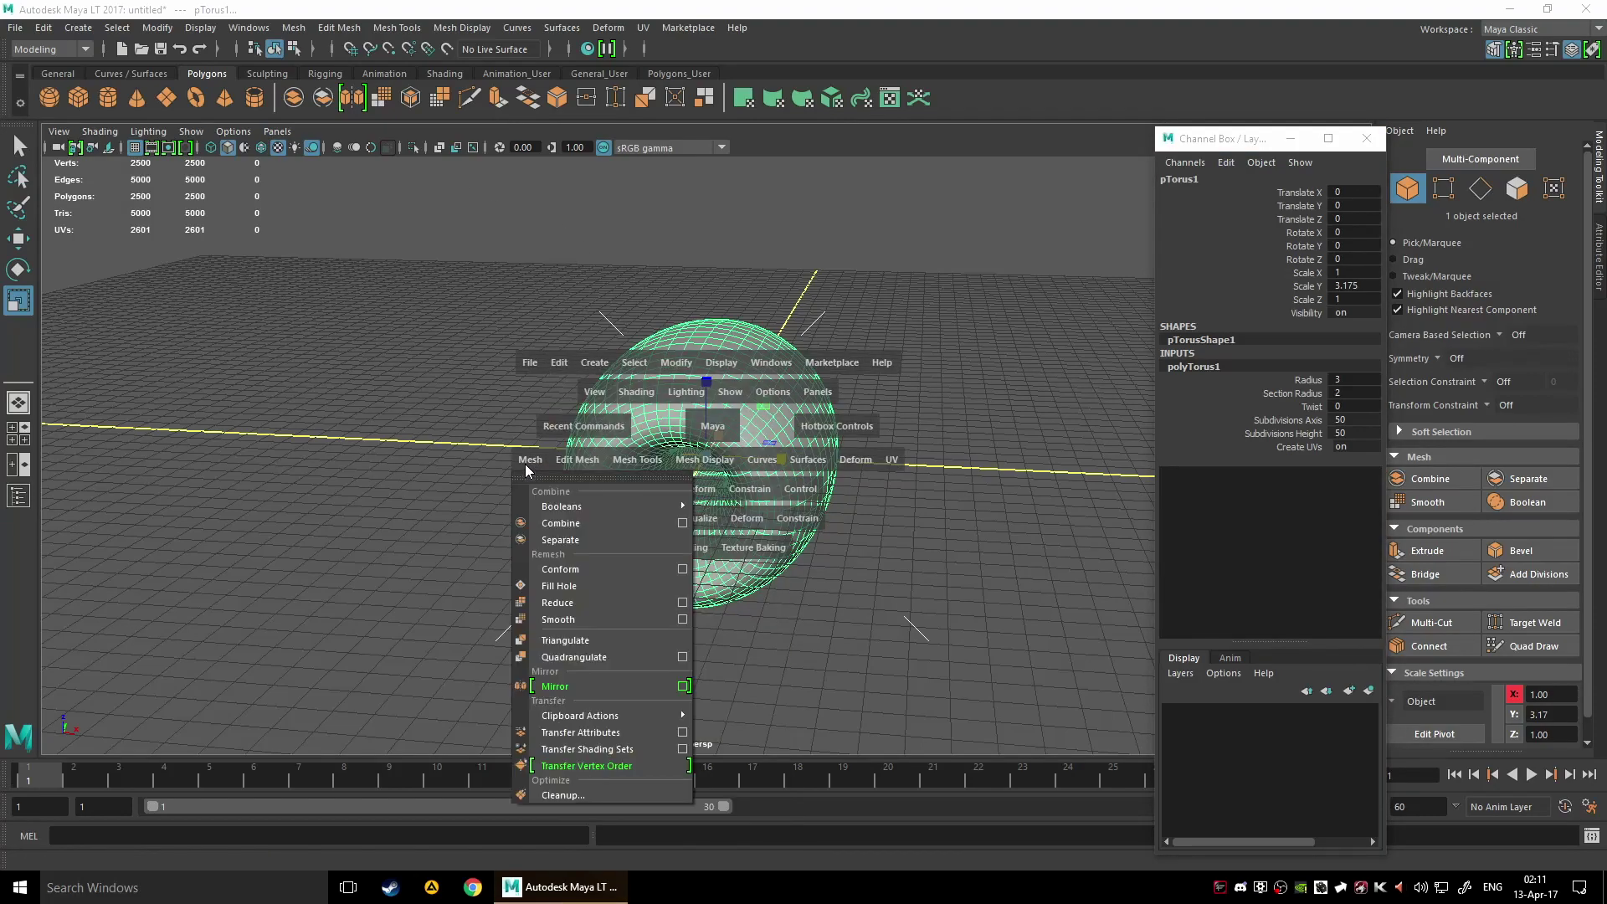
pyautogui.click(595, 621)
pyautogui.scroll(3, 849, 475)
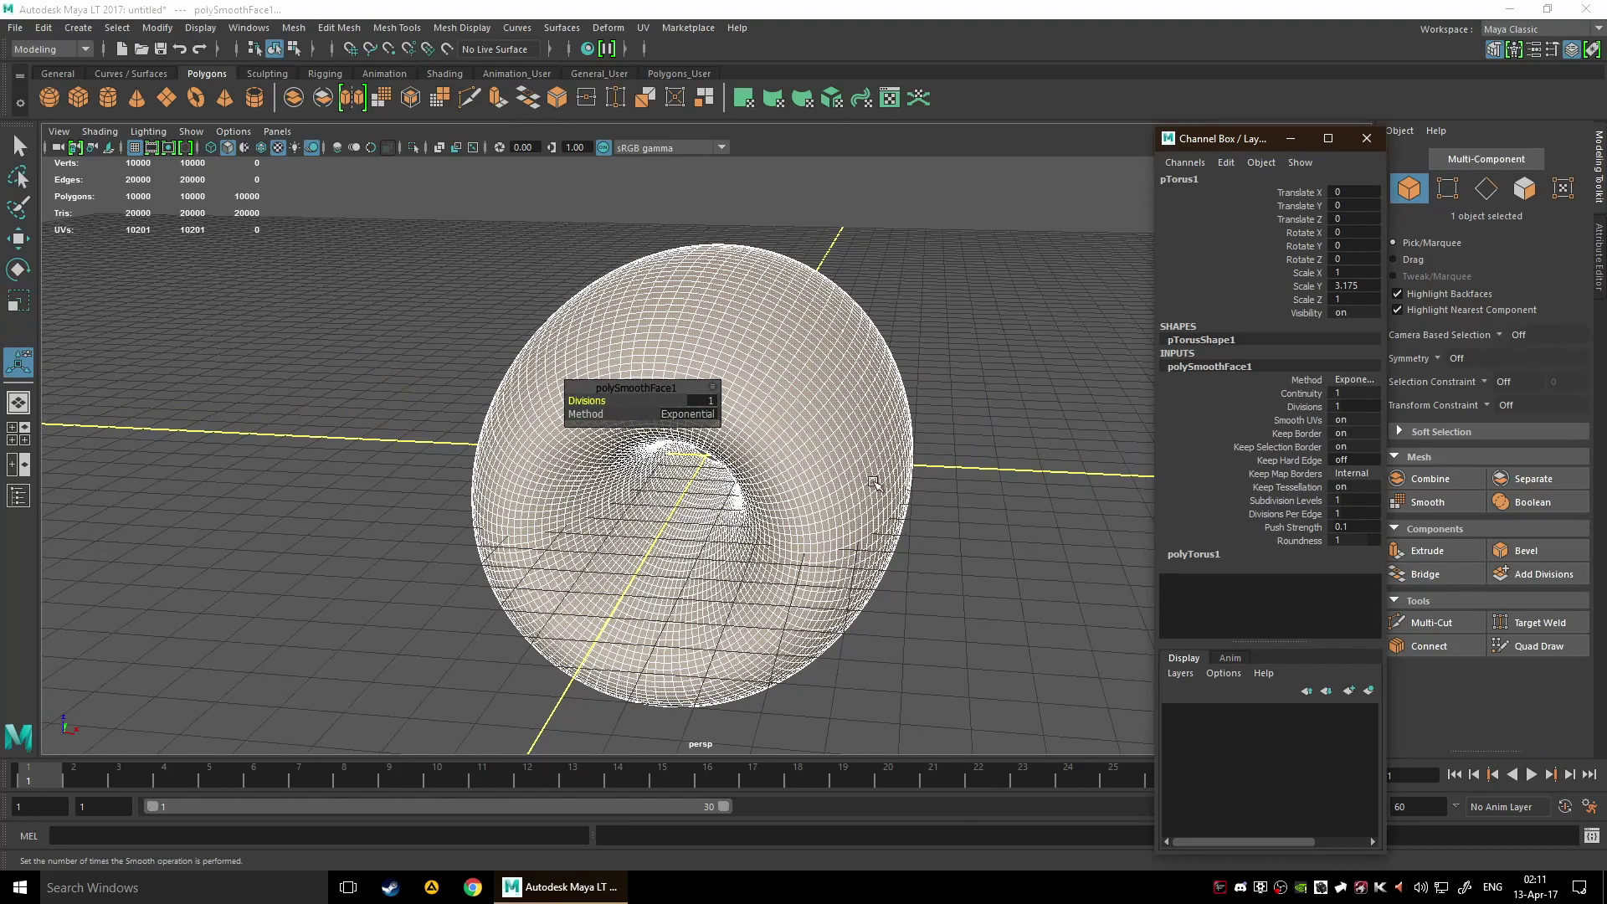
pyautogui.click(704, 400)
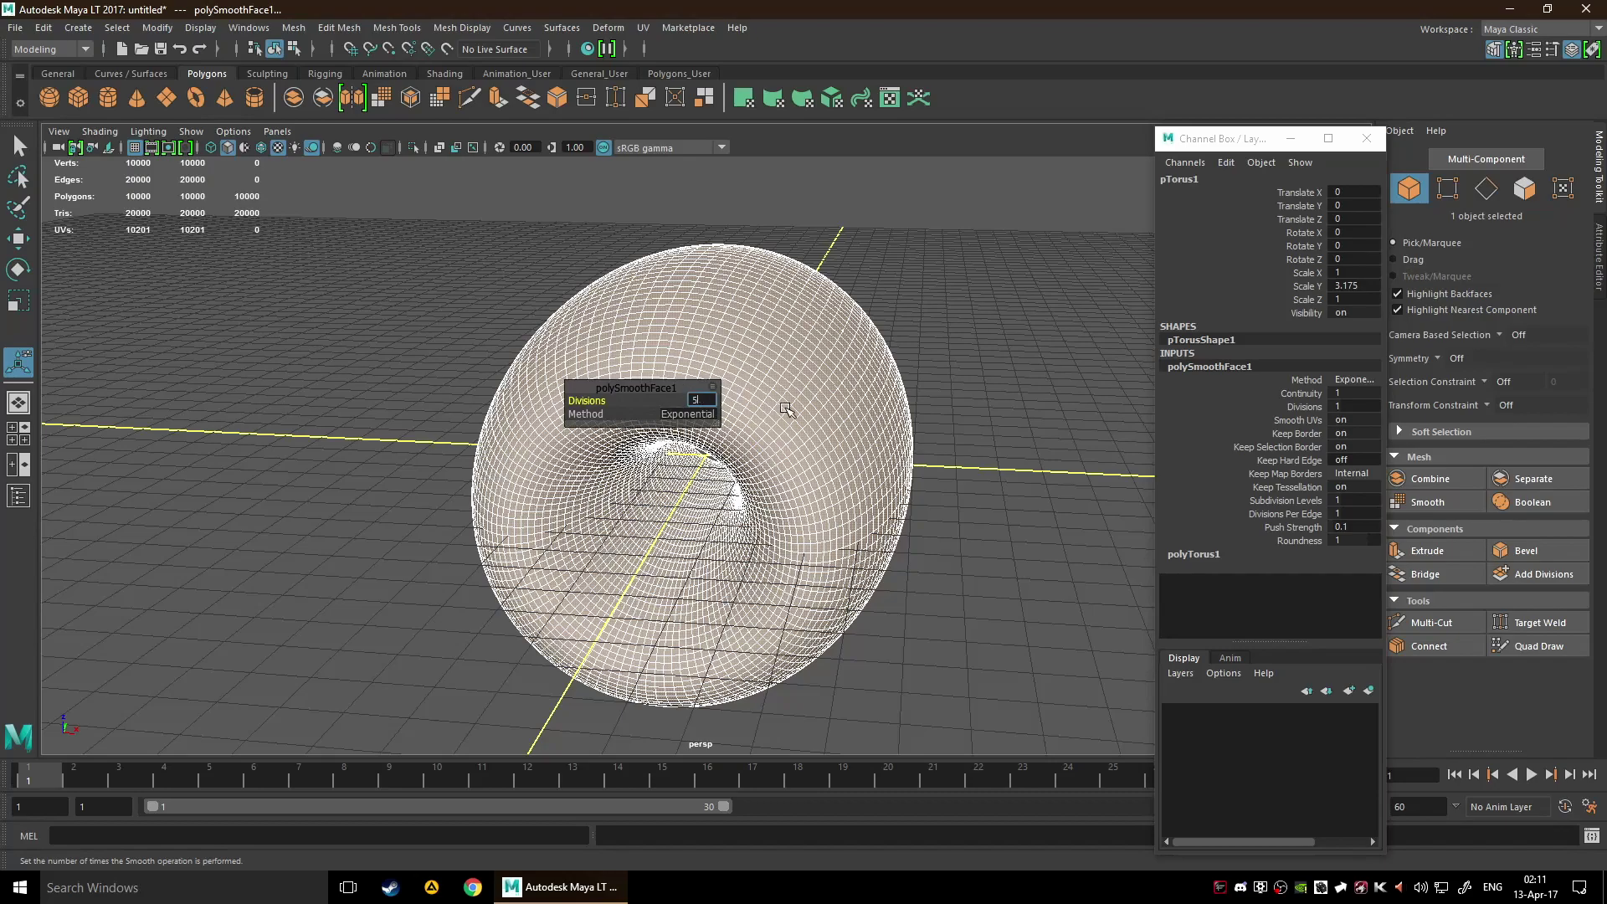
pyautogui.press('Return')
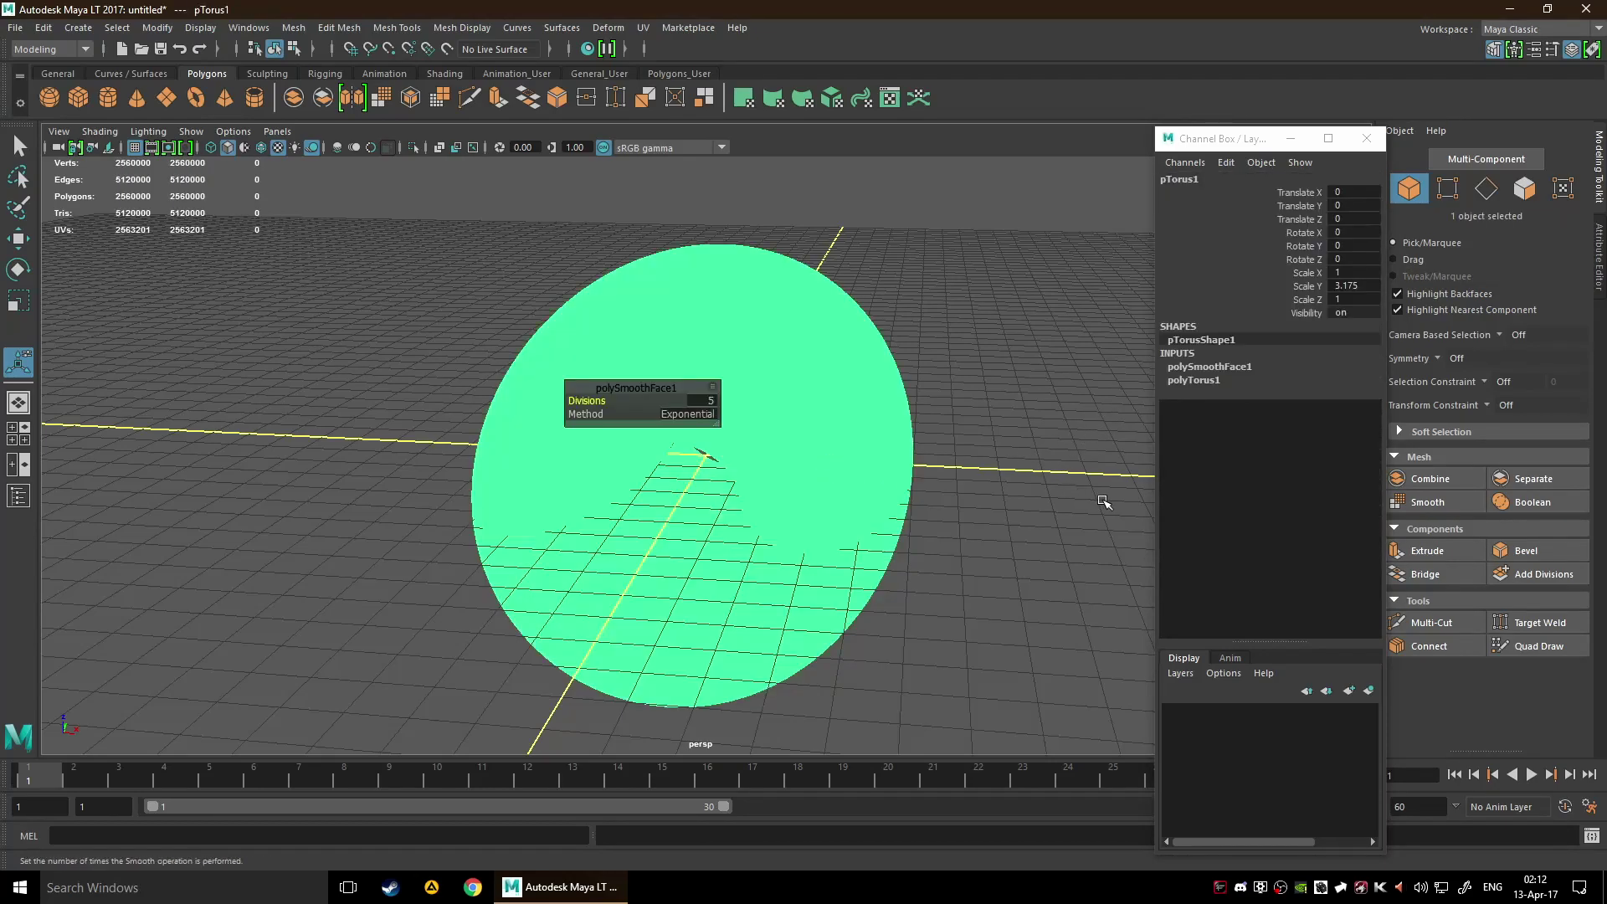
# - Examine the smoothed torus from several angles, with and without its selection highlight
pyautogui.keyDown('alt'); pyautogui.moveTo(1105, 502); pyautogui.dragTo(686, 477); pyautogui.keyUp('alt')
pyautogui.scroll(5, 795, 479)
pyautogui.scroll(4, 795, 479)
pyautogui.scroll(-7, 893, 467)
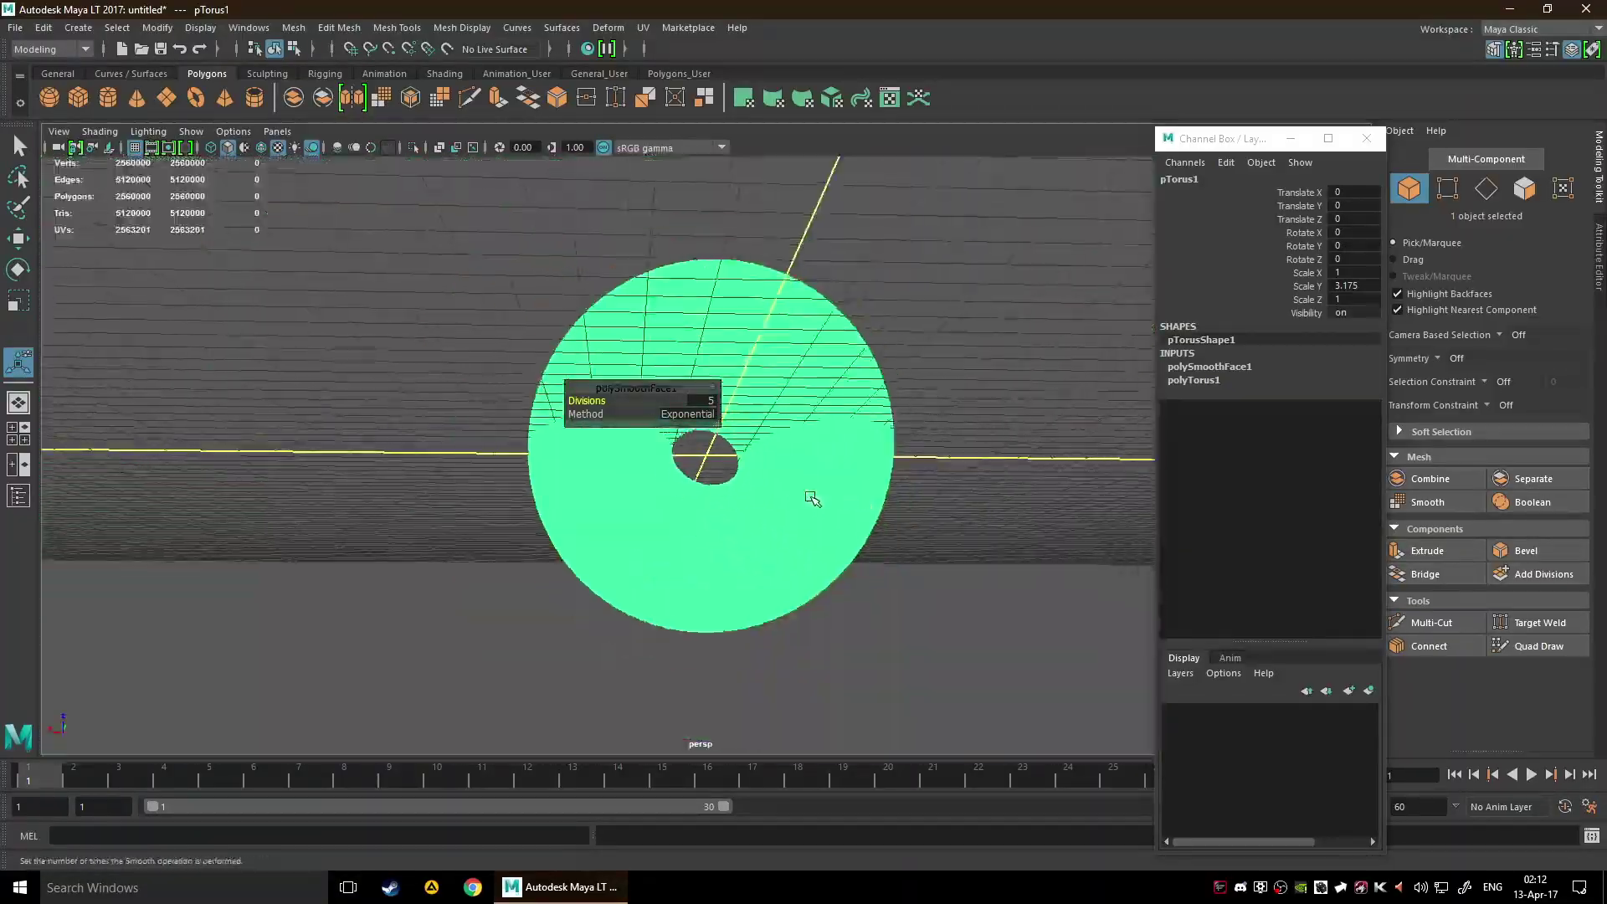
pyautogui.keyDown('alt'); pyautogui.moveTo(796, 499); pyautogui.dragTo(962, 563); pyautogui.keyUp('alt')
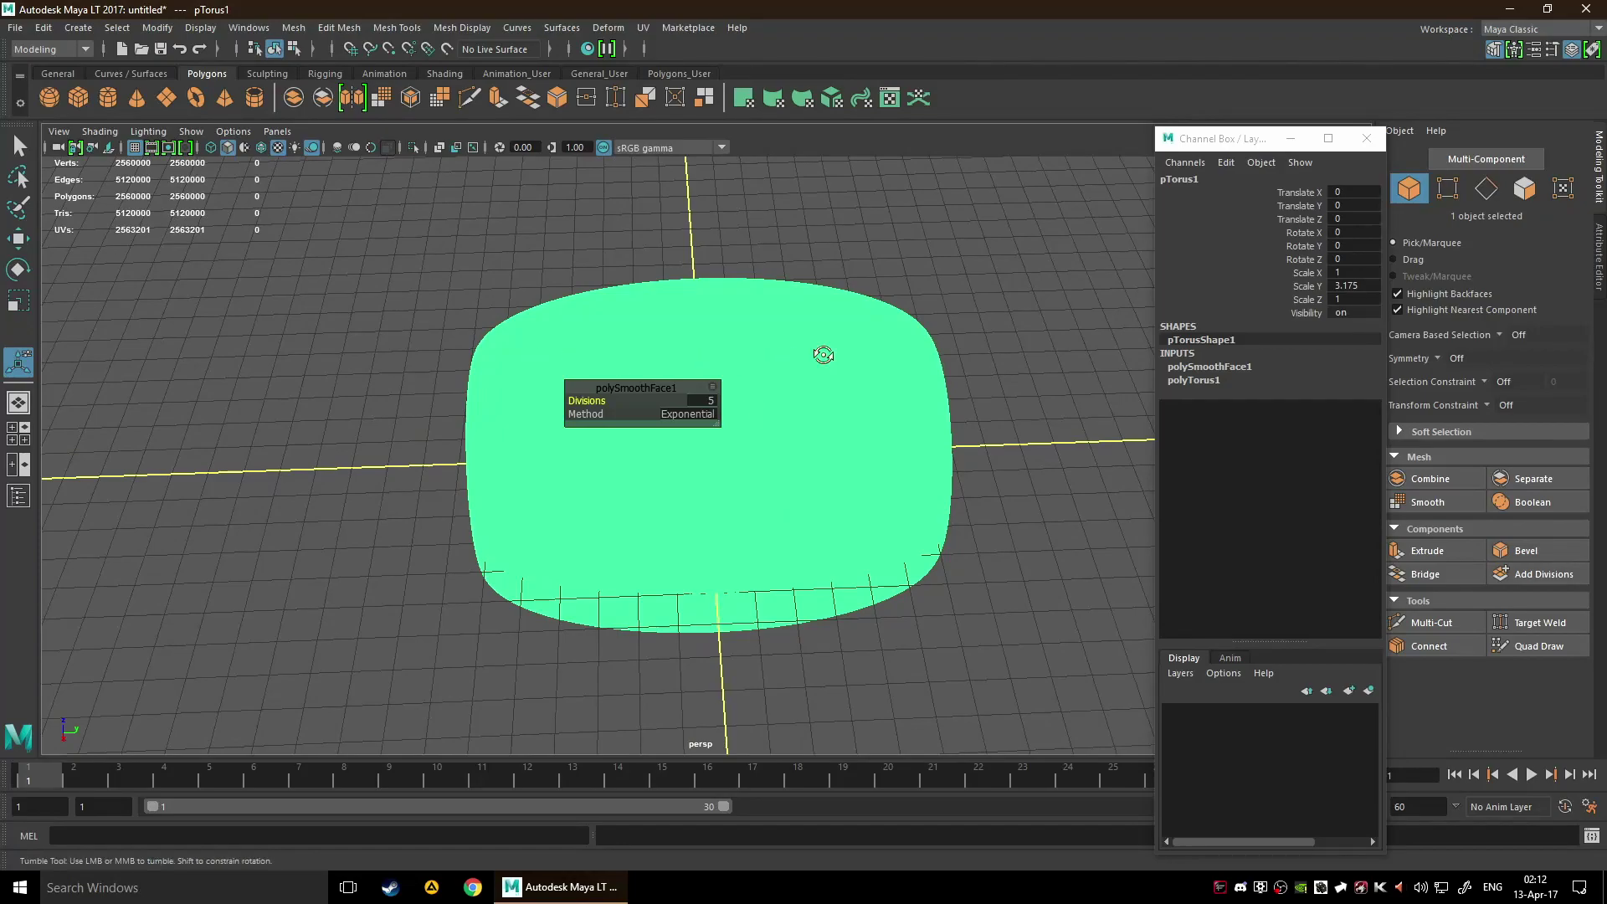
pyautogui.keyDown('alt'); pyautogui.moveTo(821, 355); pyautogui.dragTo(693, 333); pyautogui.keyUp('alt')
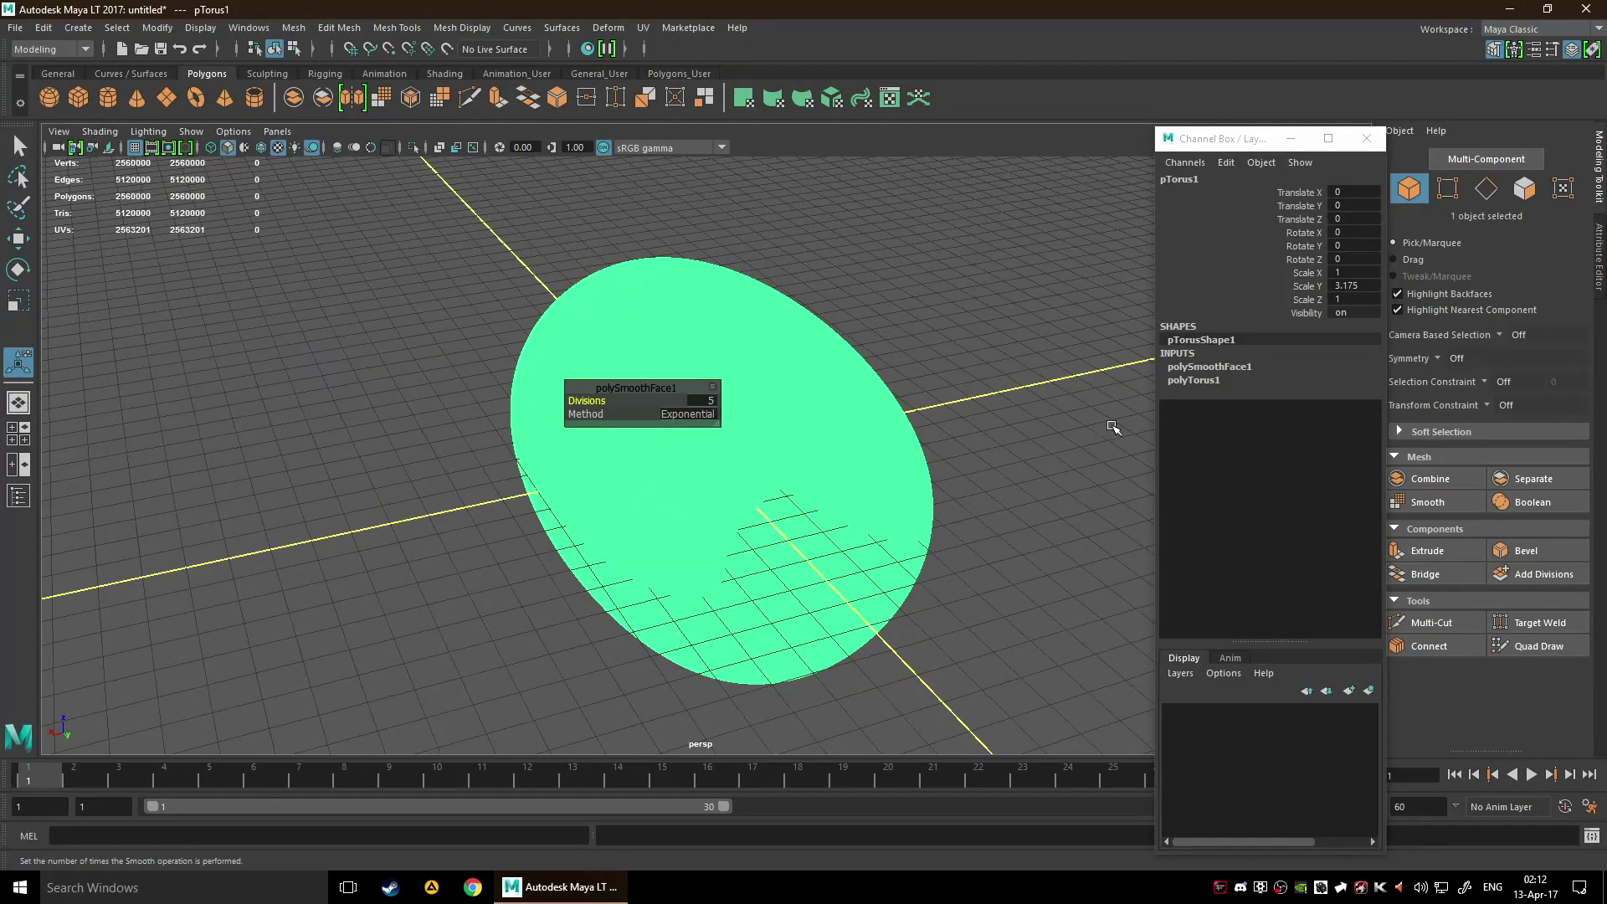
pyautogui.click(1018, 458)
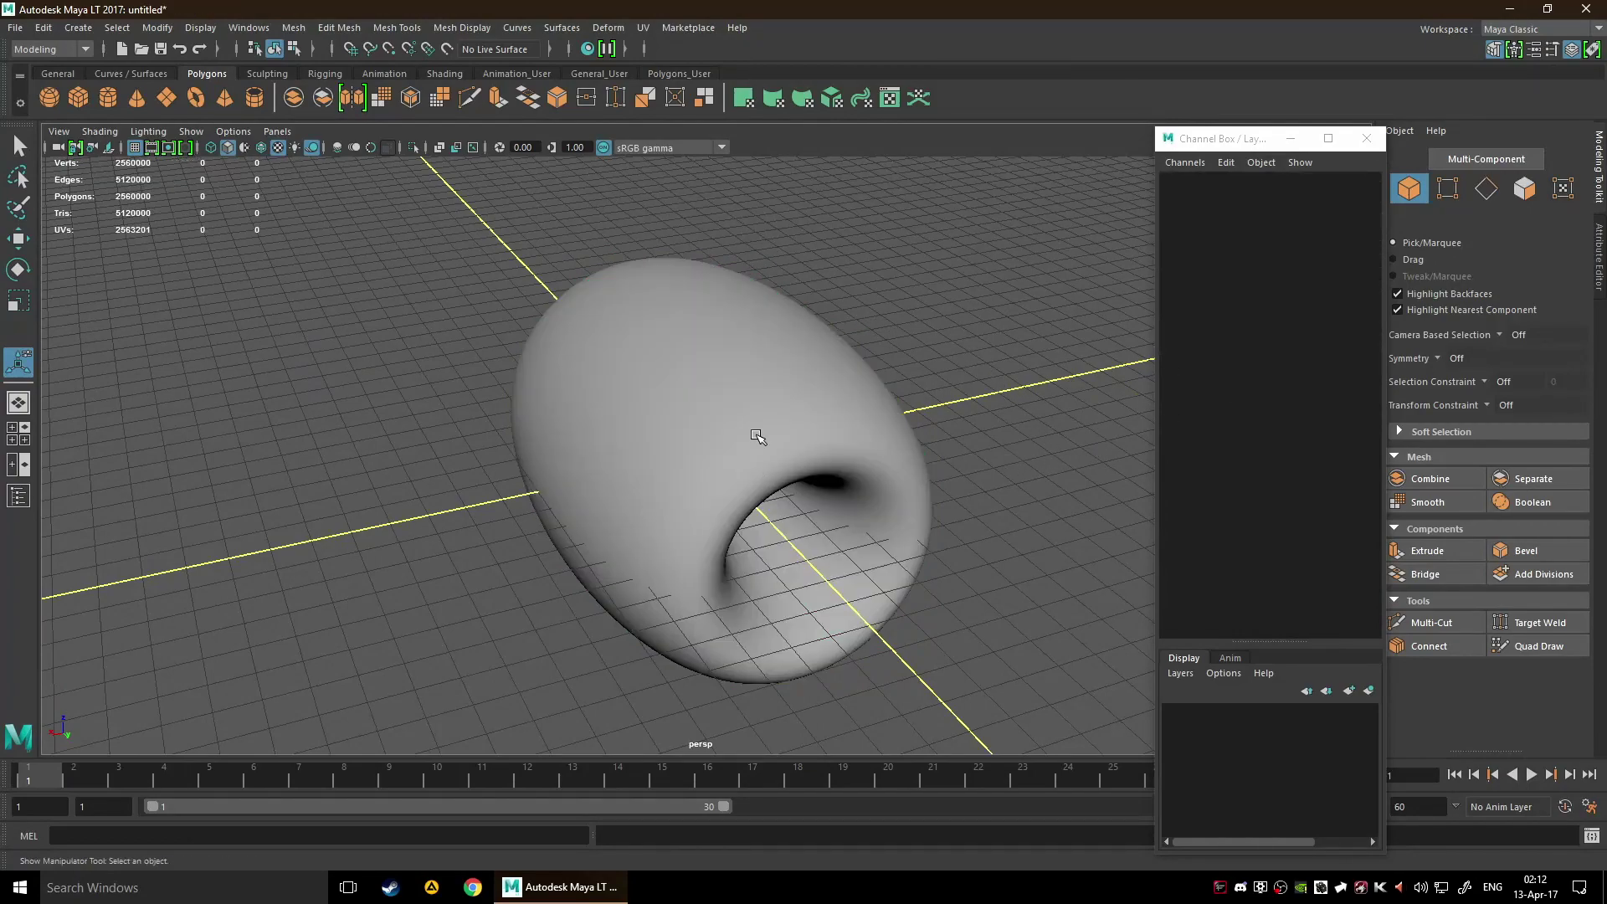
pyautogui.click(811, 448)
pyautogui.click(1023, 426)
# - Select the smoothed torus and triangulate its mesh
pyautogui.click(783, 375)
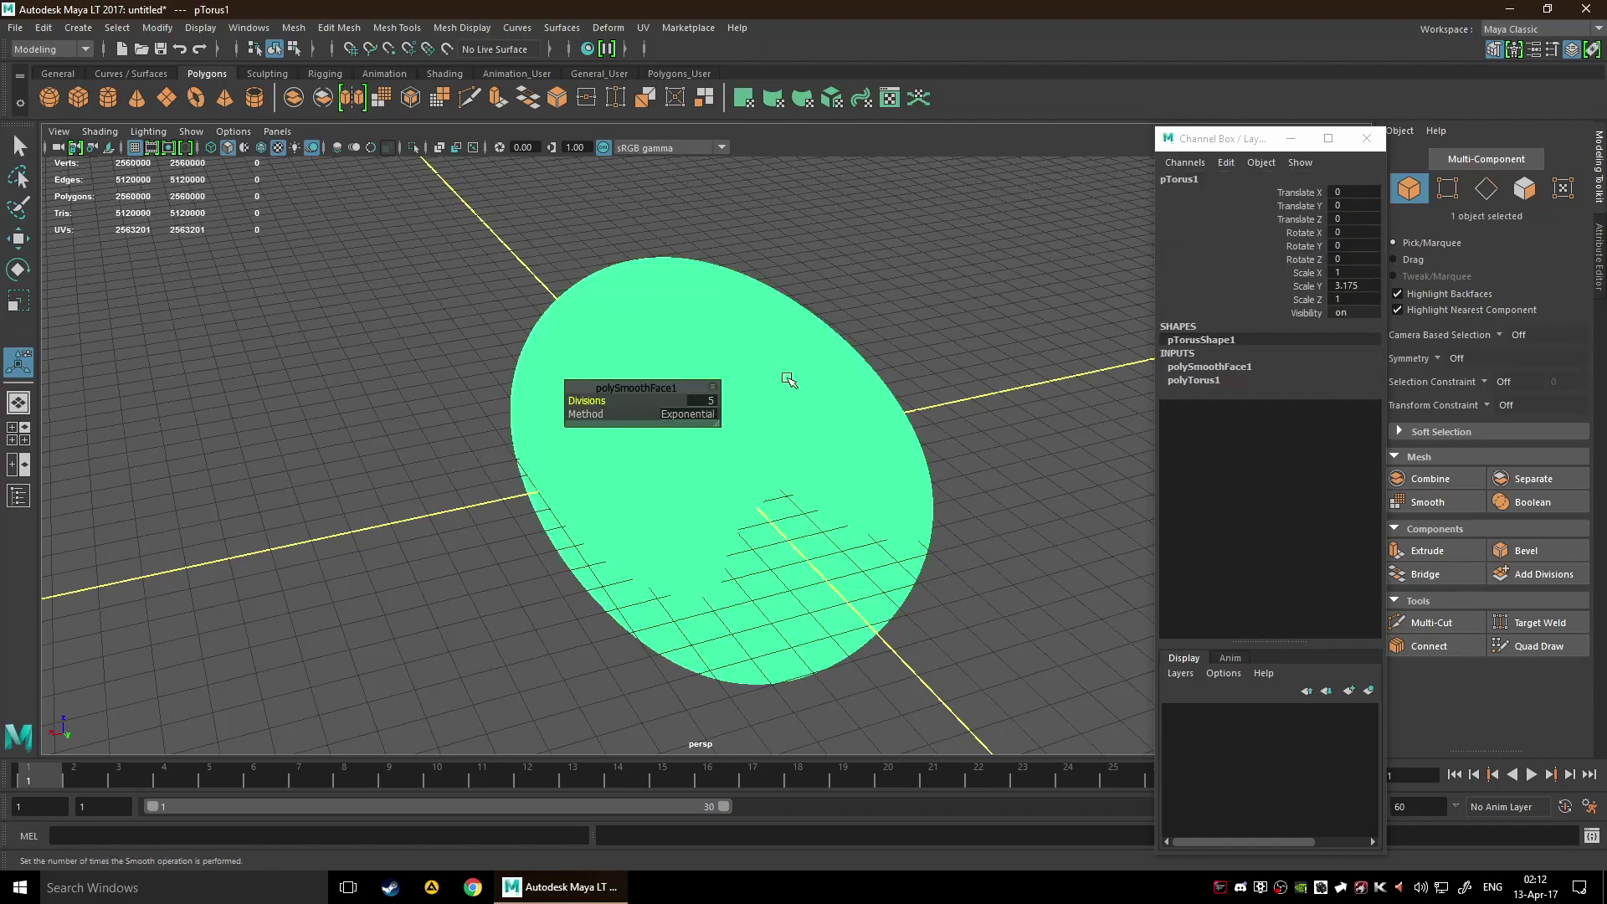
pyautogui.press('space')
pyautogui.click(590, 415)
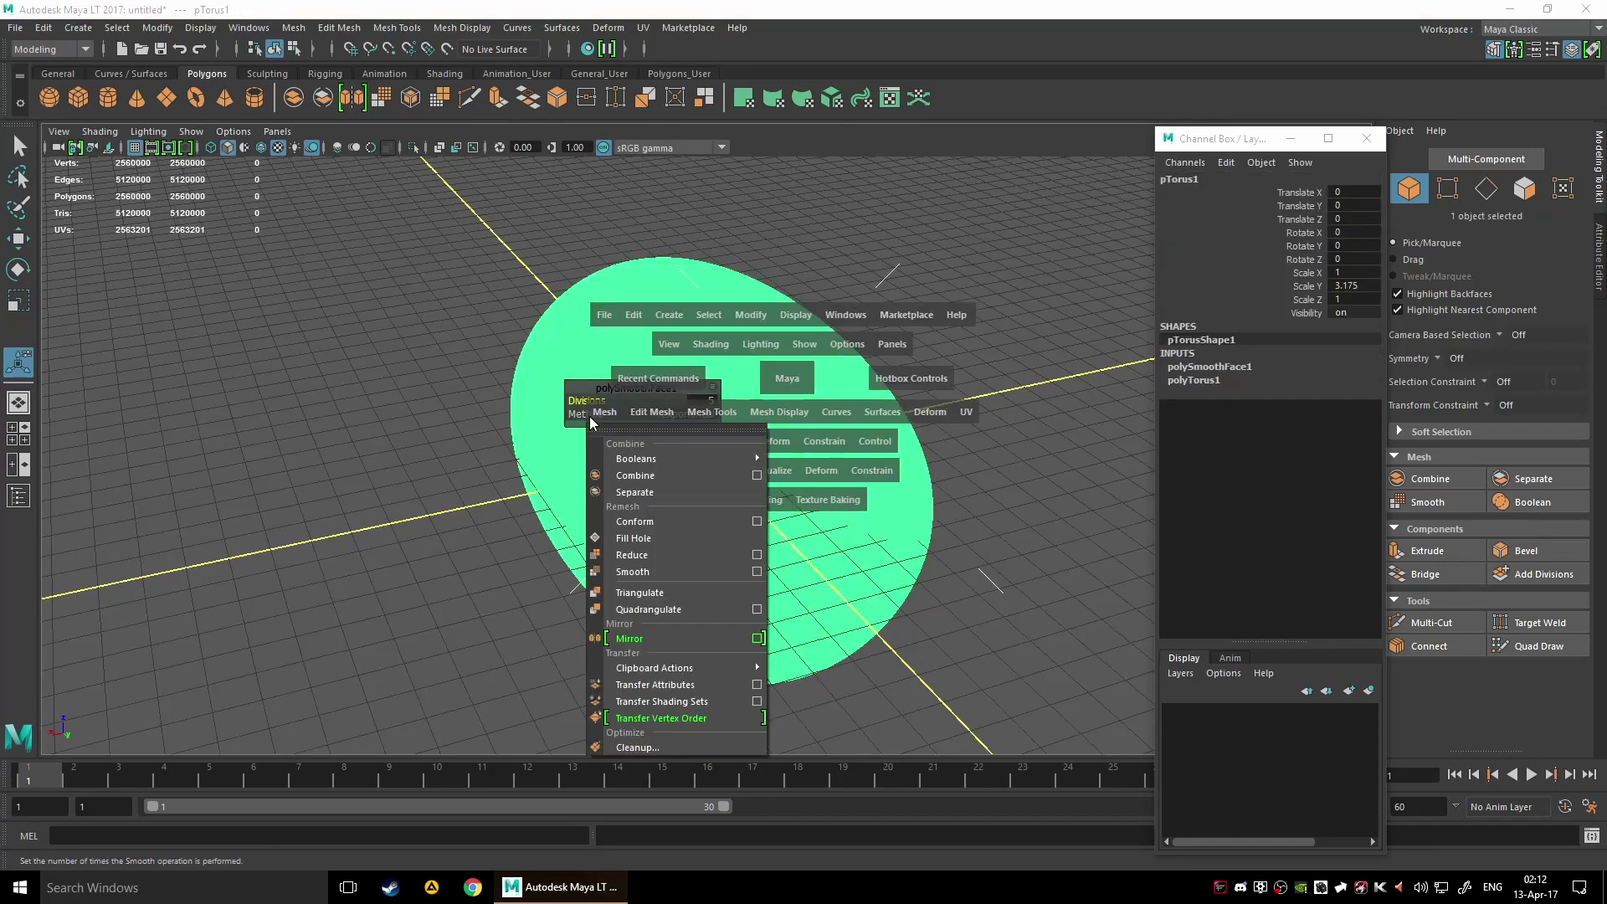
pyautogui.click(670, 593)
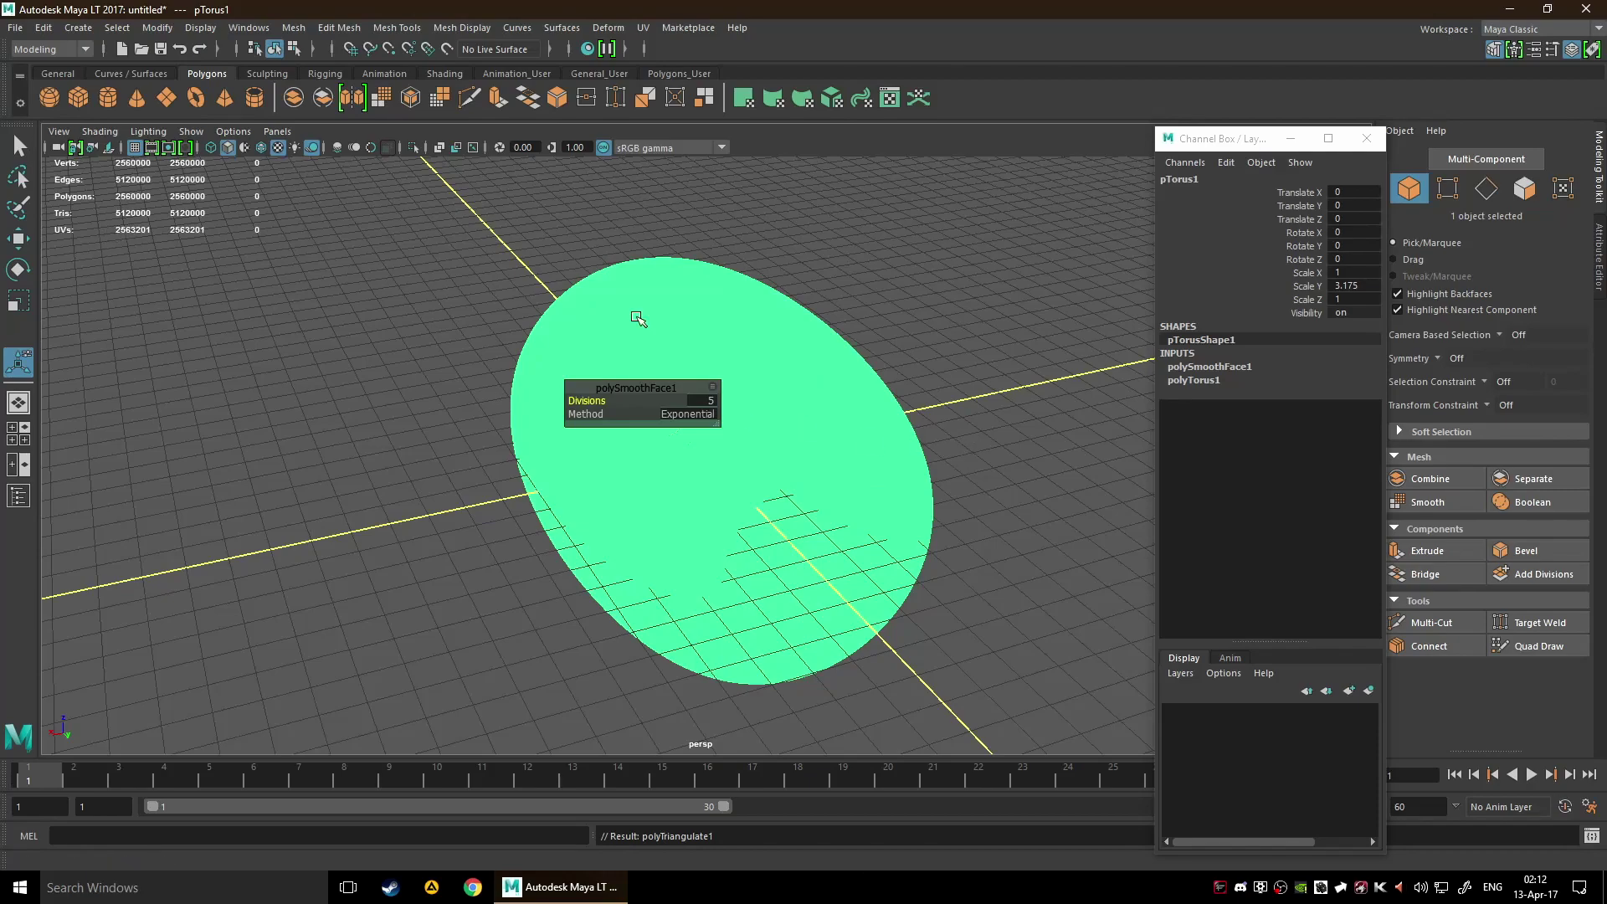
# - Deselect the triangulated torus and examine its surface and inner hole up close and from several angles
pyautogui.scroll(3, 871, 479)
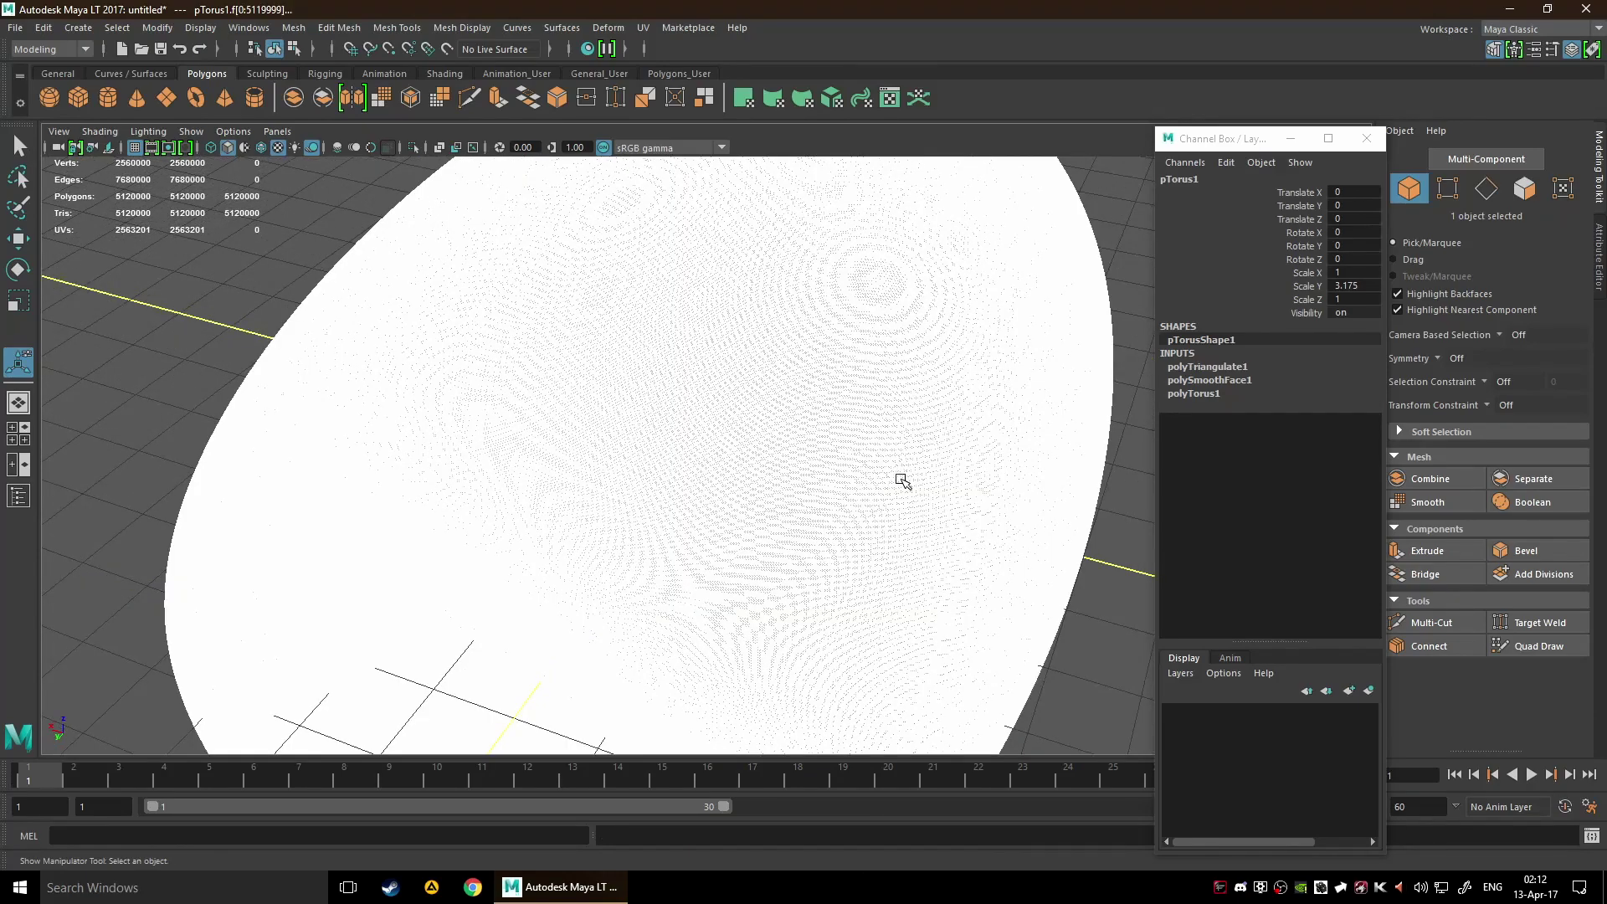
pyautogui.scroll(-5, 905, 481)
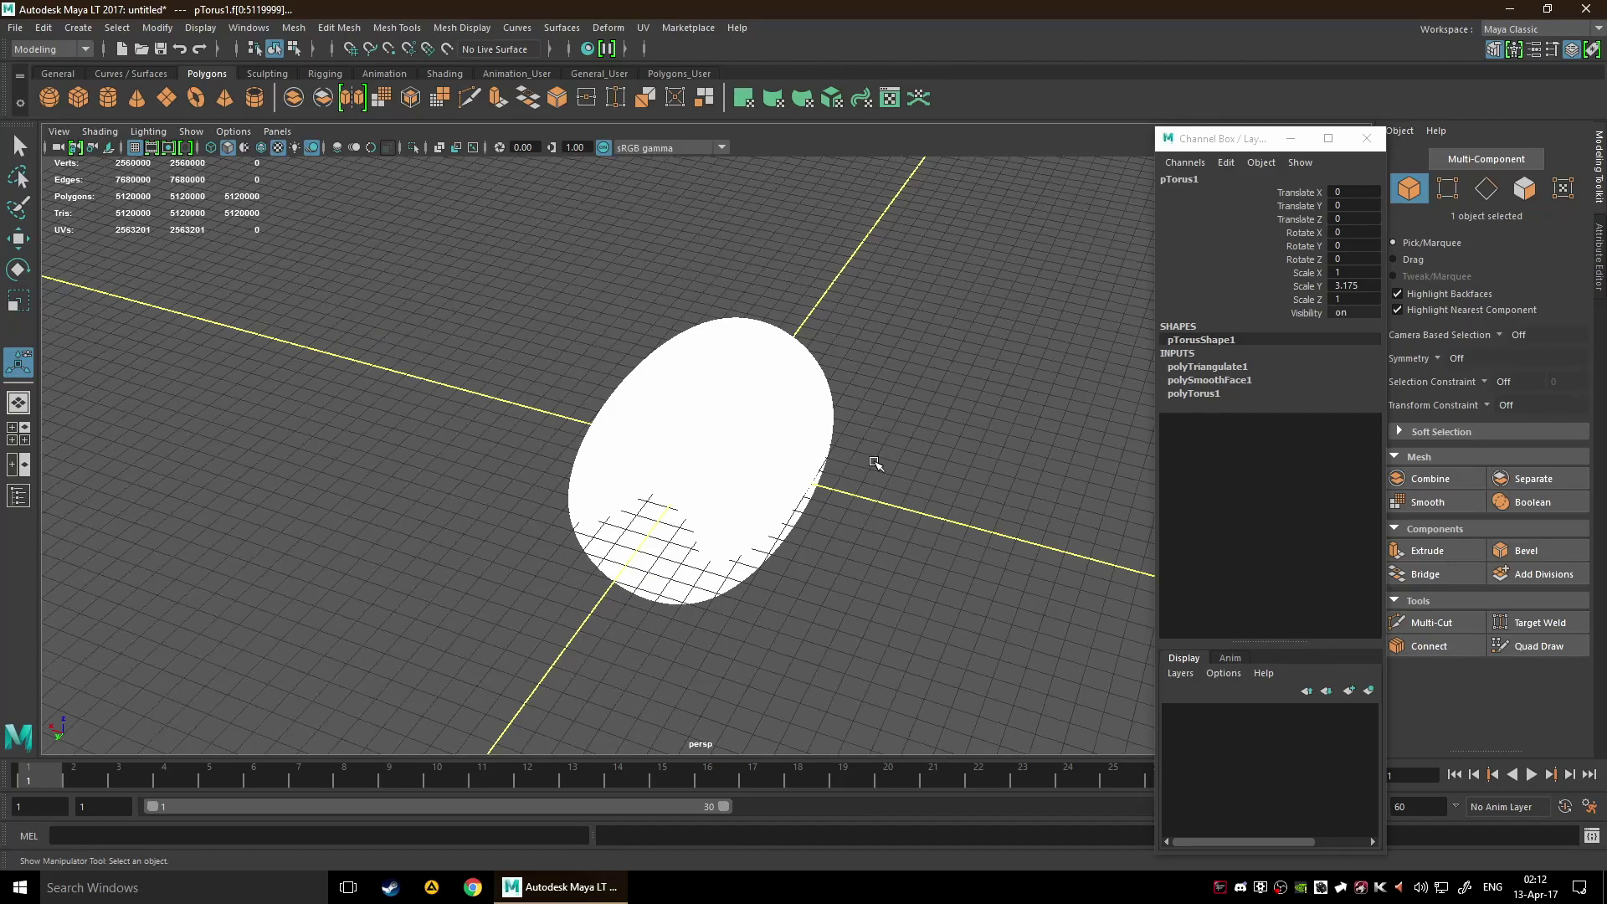
pyautogui.click(874, 463)
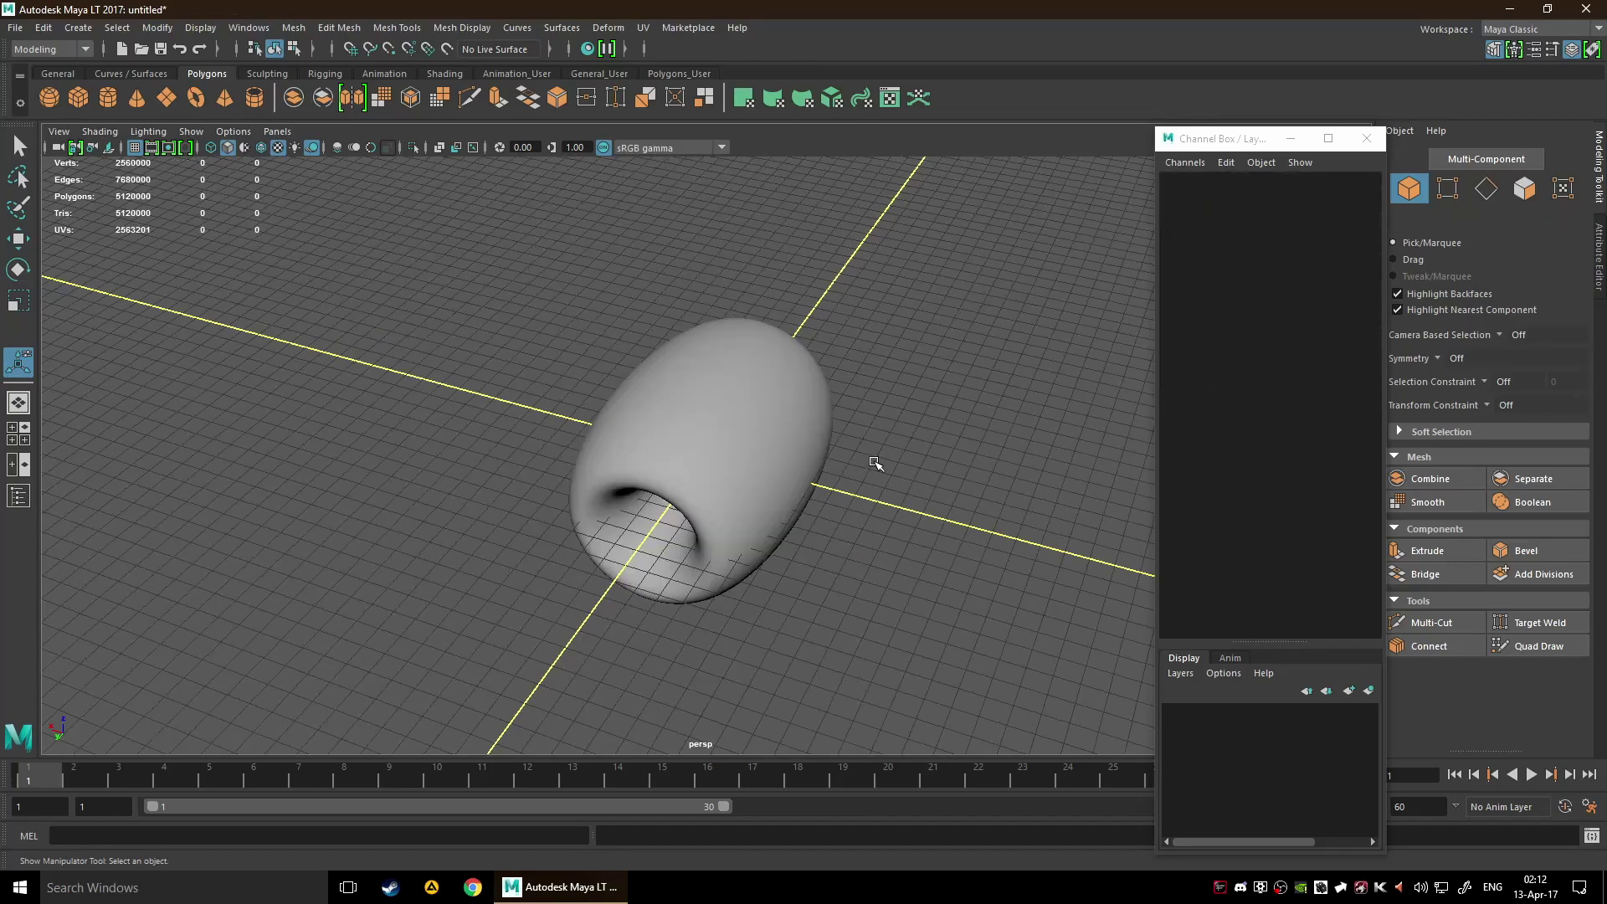
pyautogui.scroll(5, 793, 520)
pyautogui.keyDown('alt'); pyautogui.moveTo(851, 513); pyautogui.dragTo(866, 477); pyautogui.keyUp('alt')
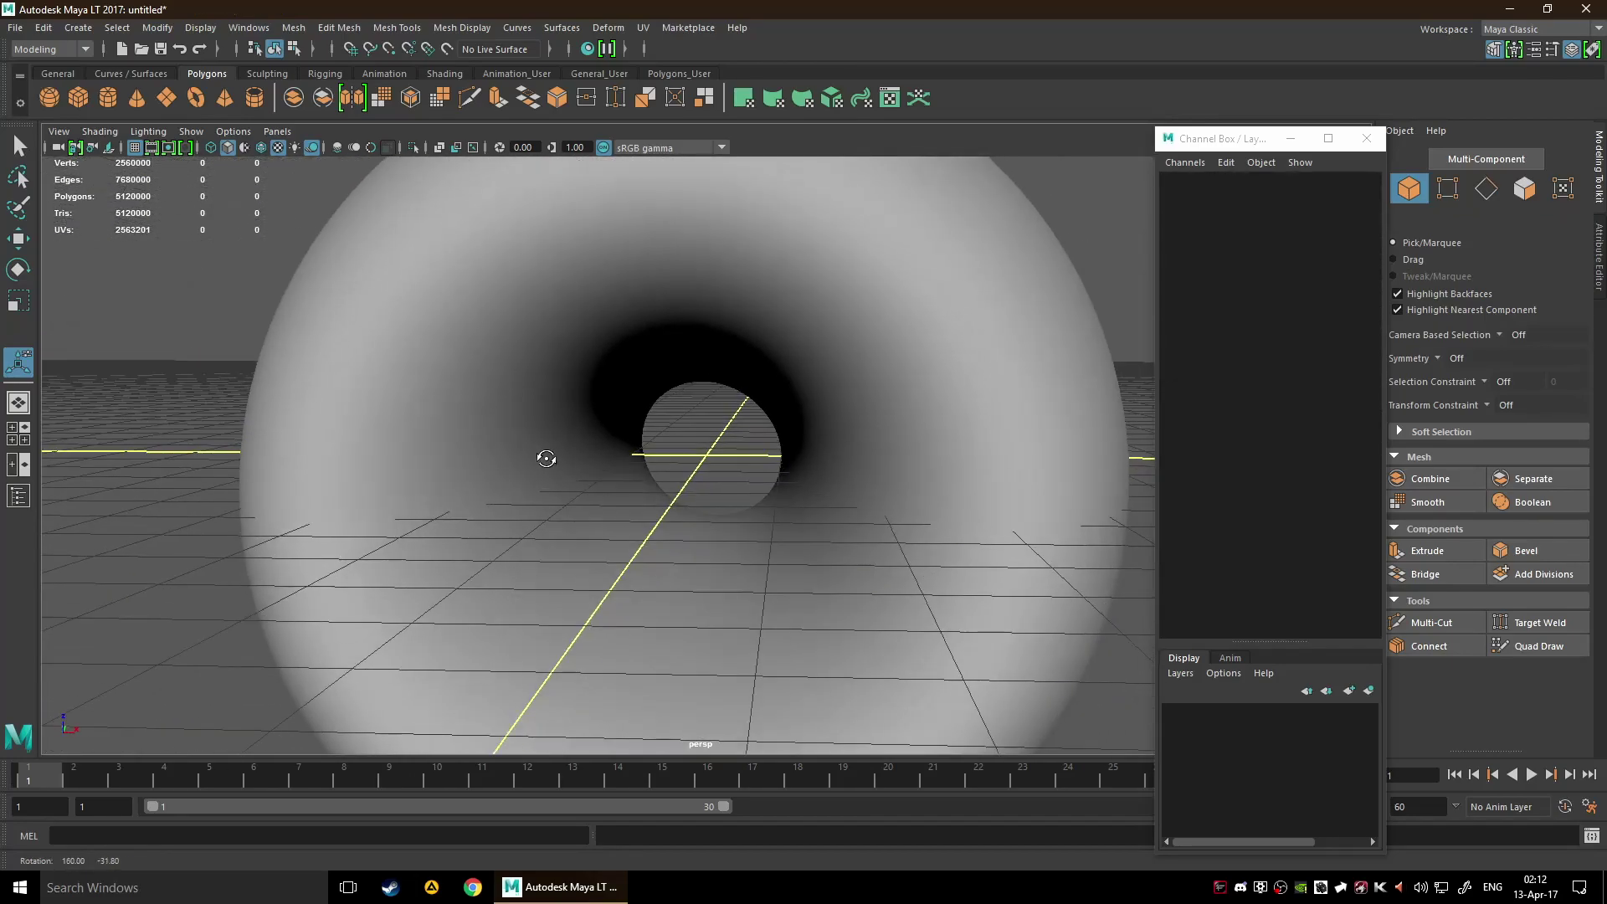
pyautogui.scroll(10, 866, 476)
pyautogui.scroll(-10, 857, 487)
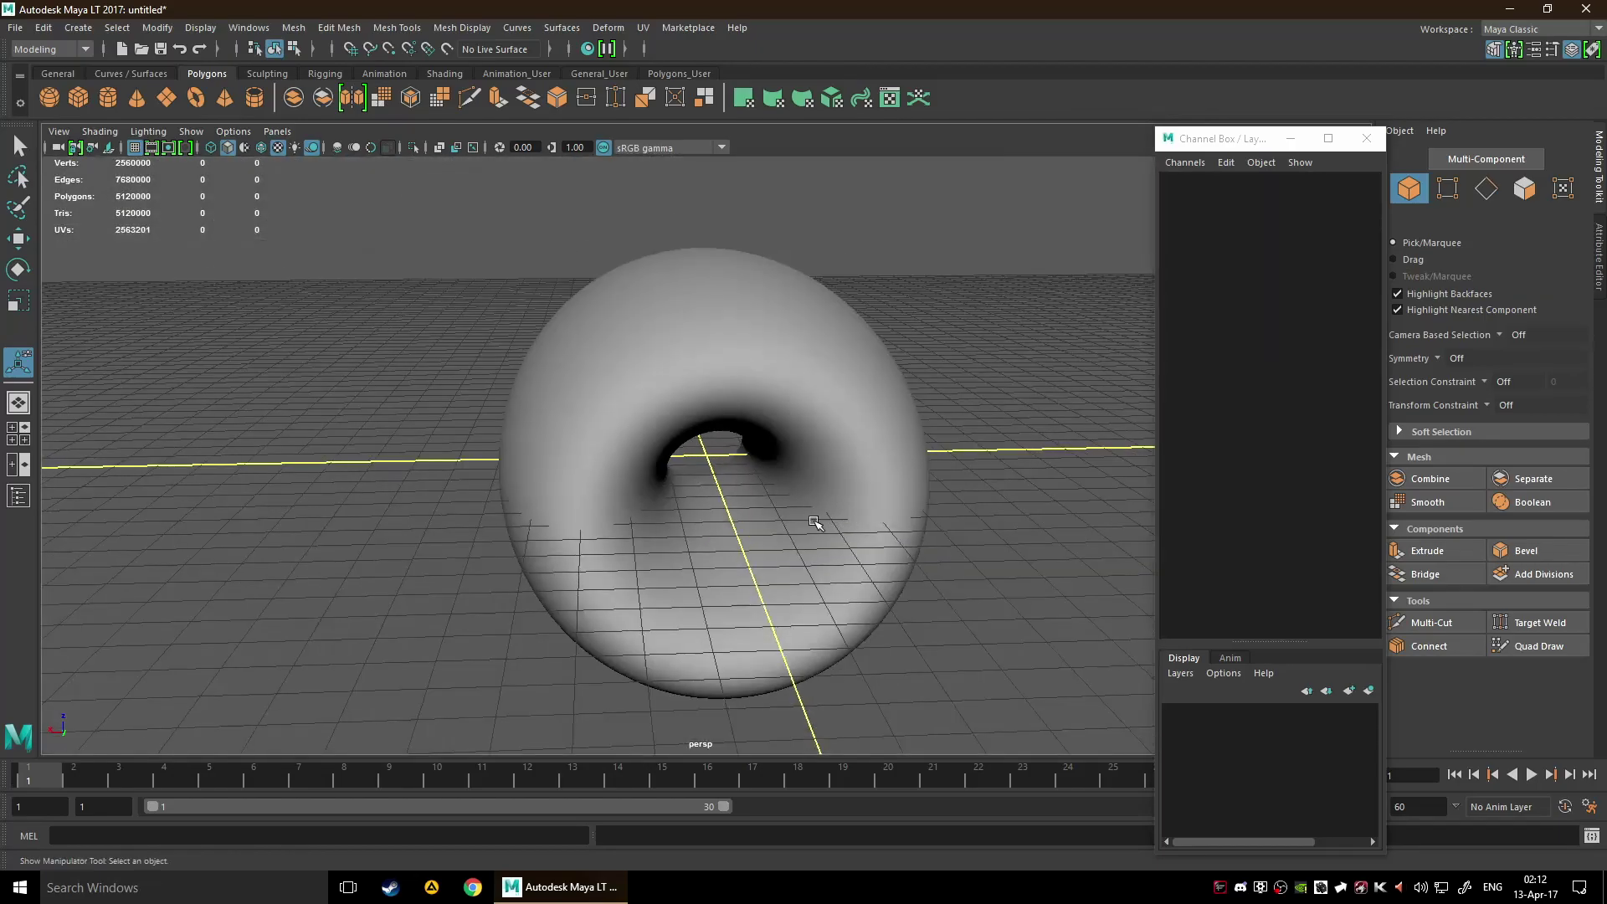
pyautogui.keyDown('alt'); pyautogui.moveTo(818, 527); pyautogui.dragTo(725, 457); pyautogui.keyUp('alt')
pyautogui.scroll(5, 515, 527)
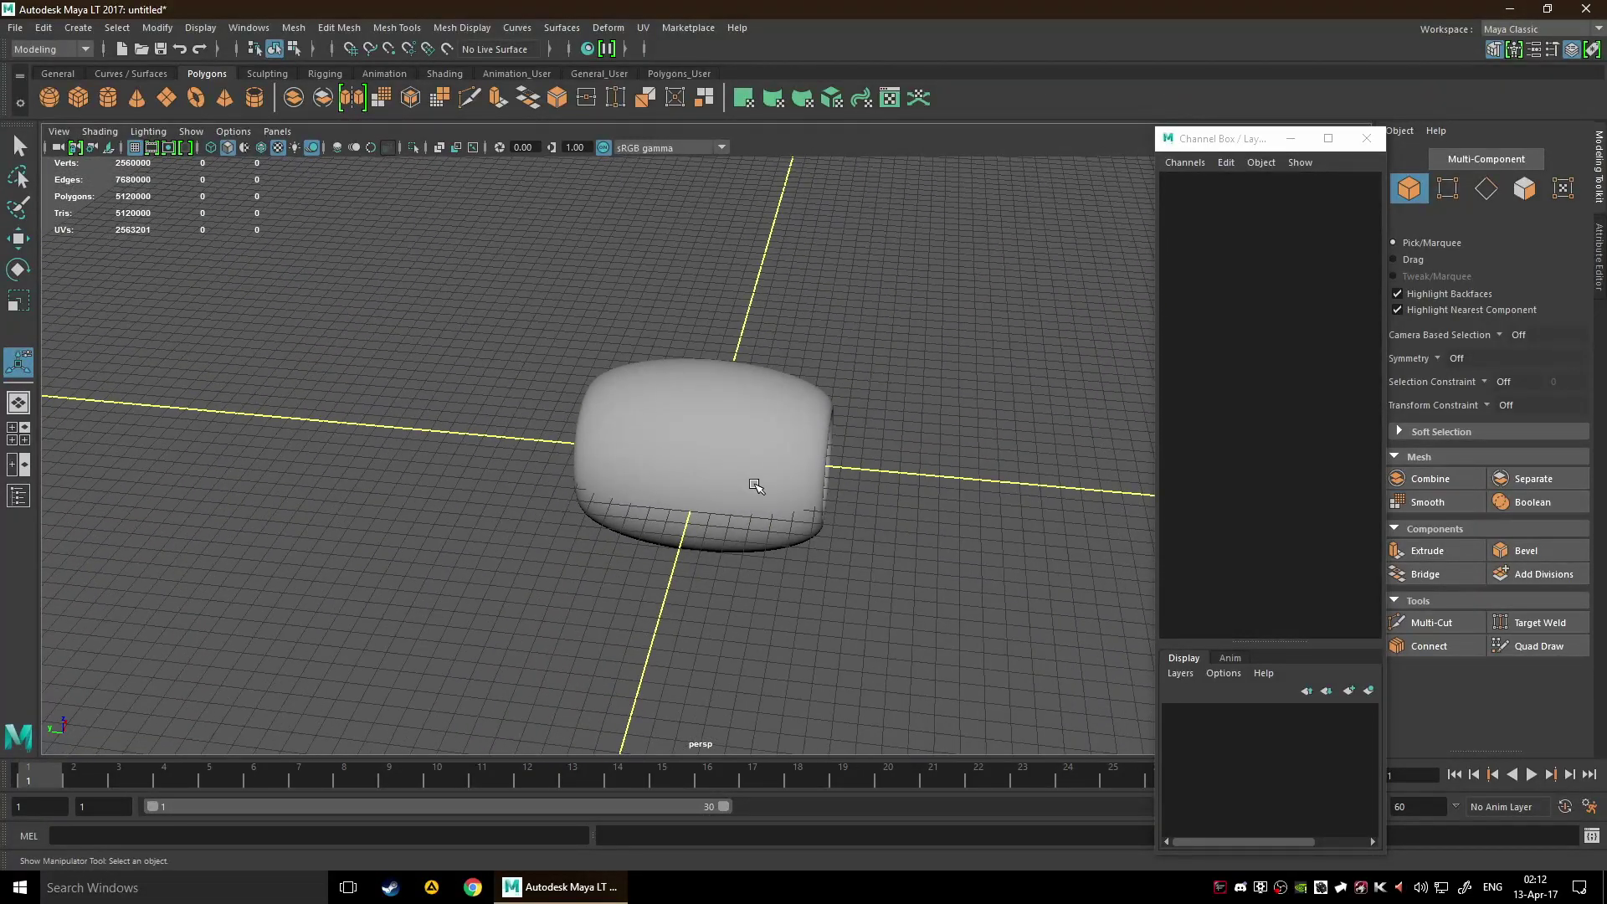
# - Select the torus and set the divisions of its polySmoothFace1 smoothing to 1
pyautogui.click(766, 471)
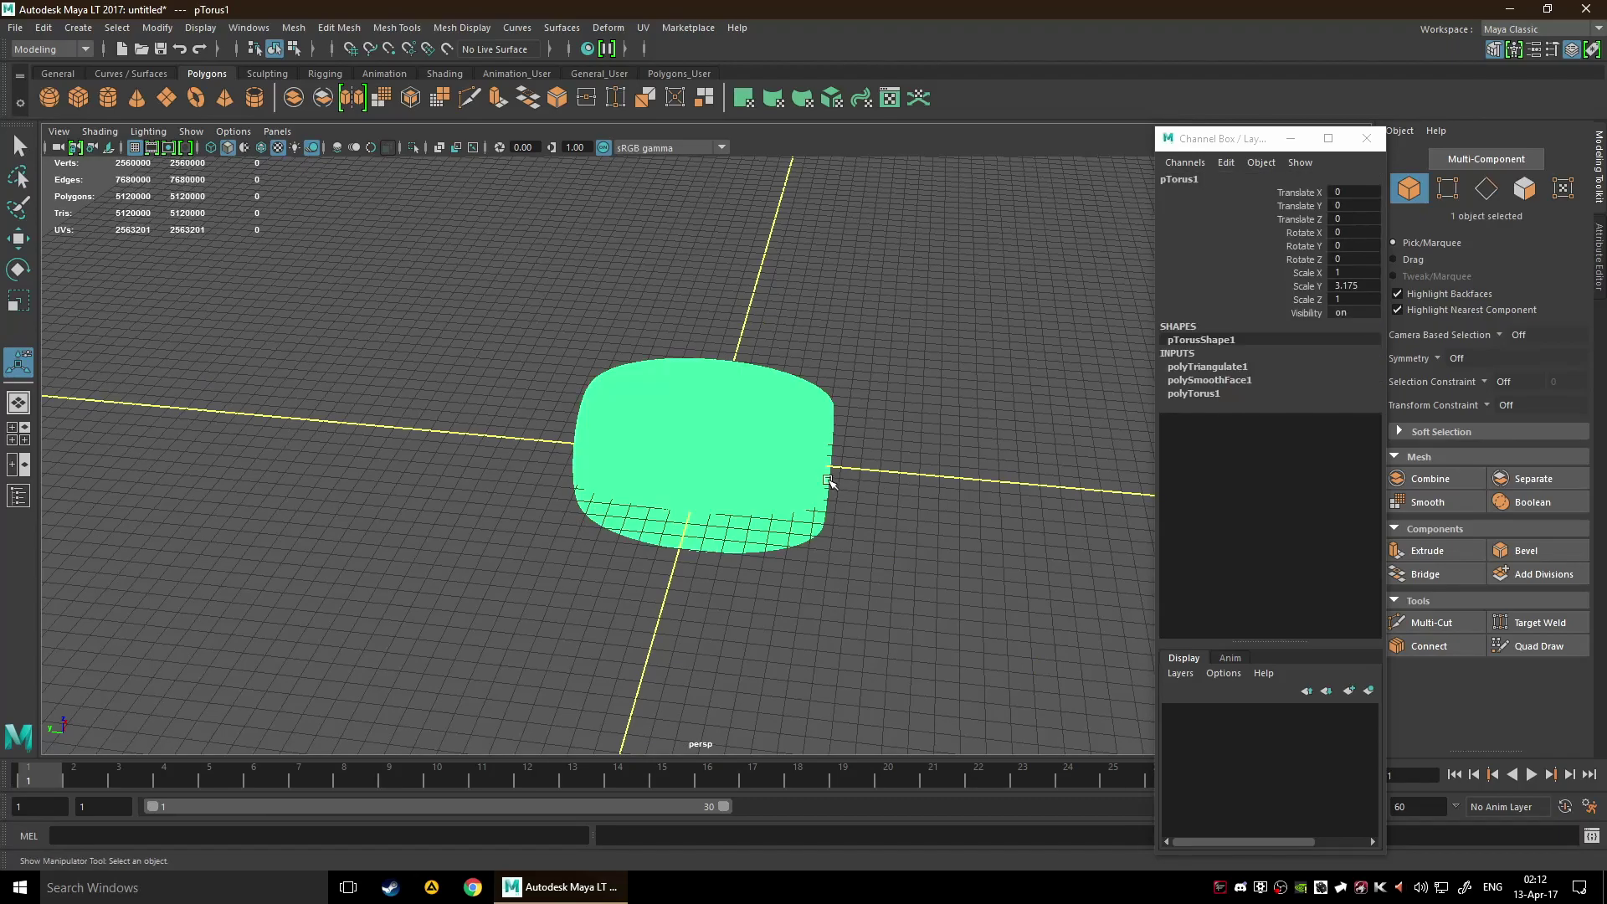
pyautogui.keyDown('alt'); pyautogui.moveTo(971, 468); pyautogui.dragTo(737, 460); pyautogui.keyUp('alt')
pyautogui.click(1001, 488)
pyautogui.hotkey('ctrl', 'z')
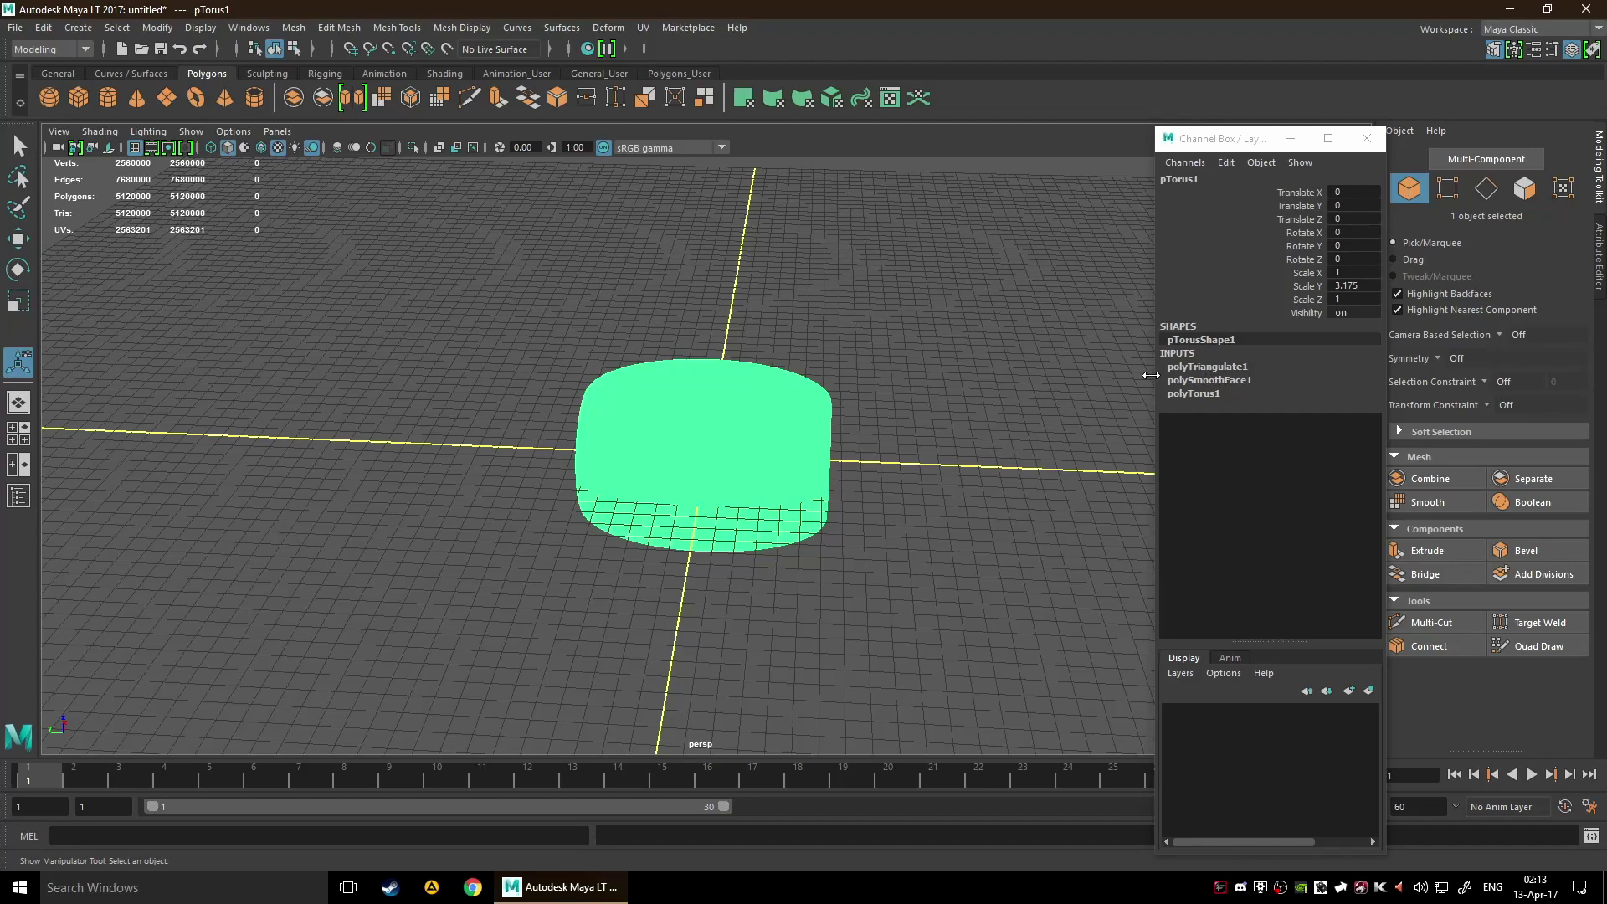
pyautogui.click(1235, 381)
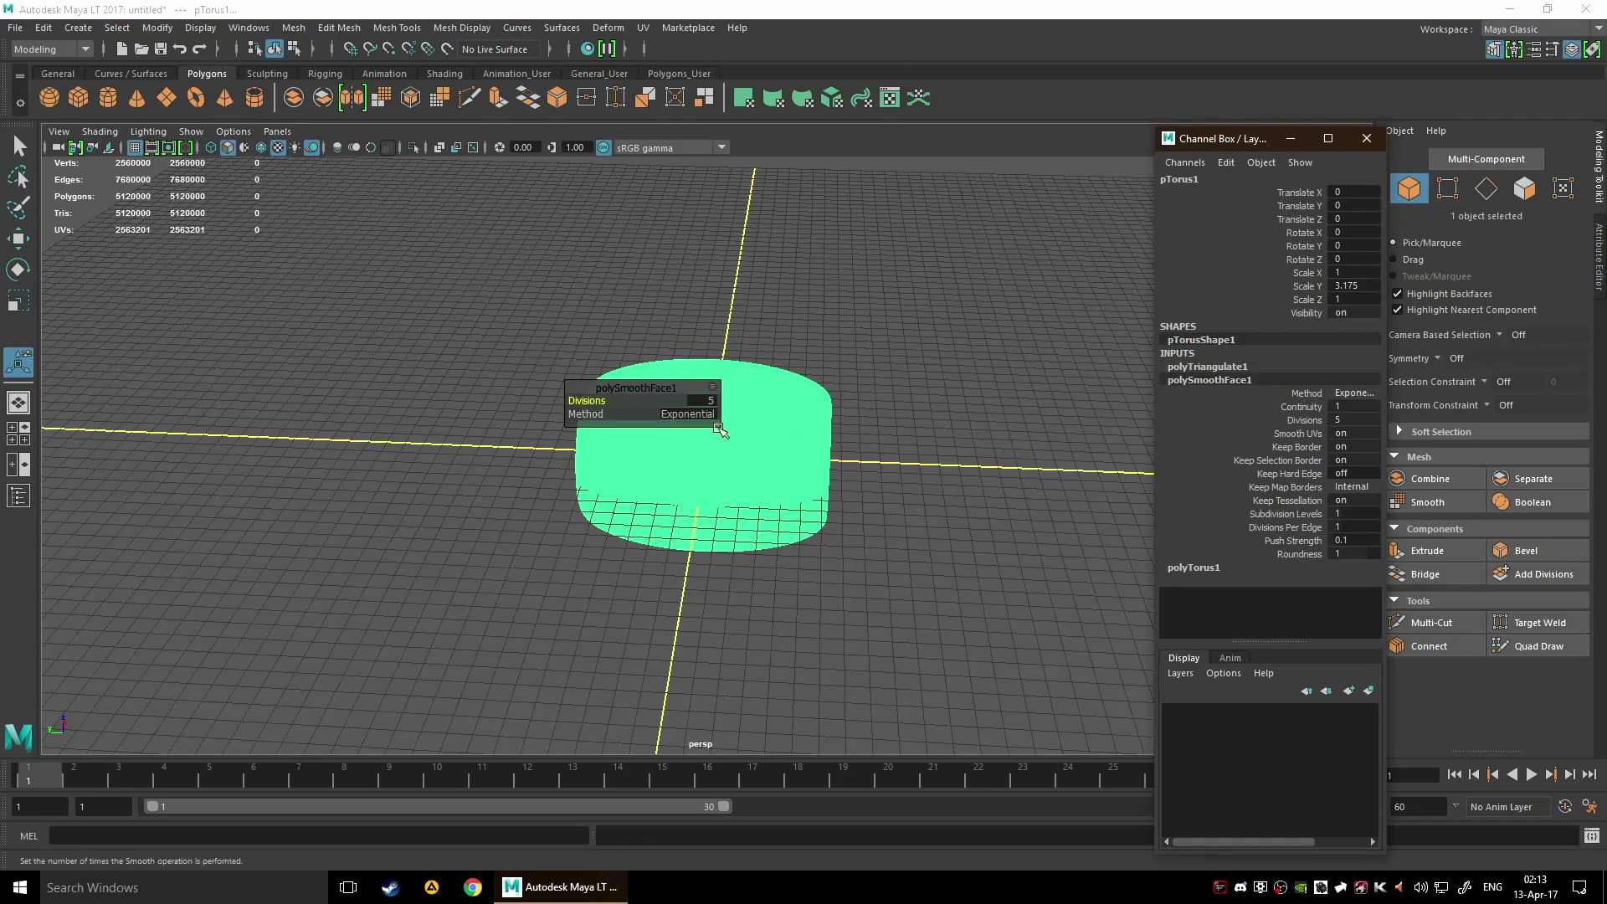
pyautogui.click(703, 401)
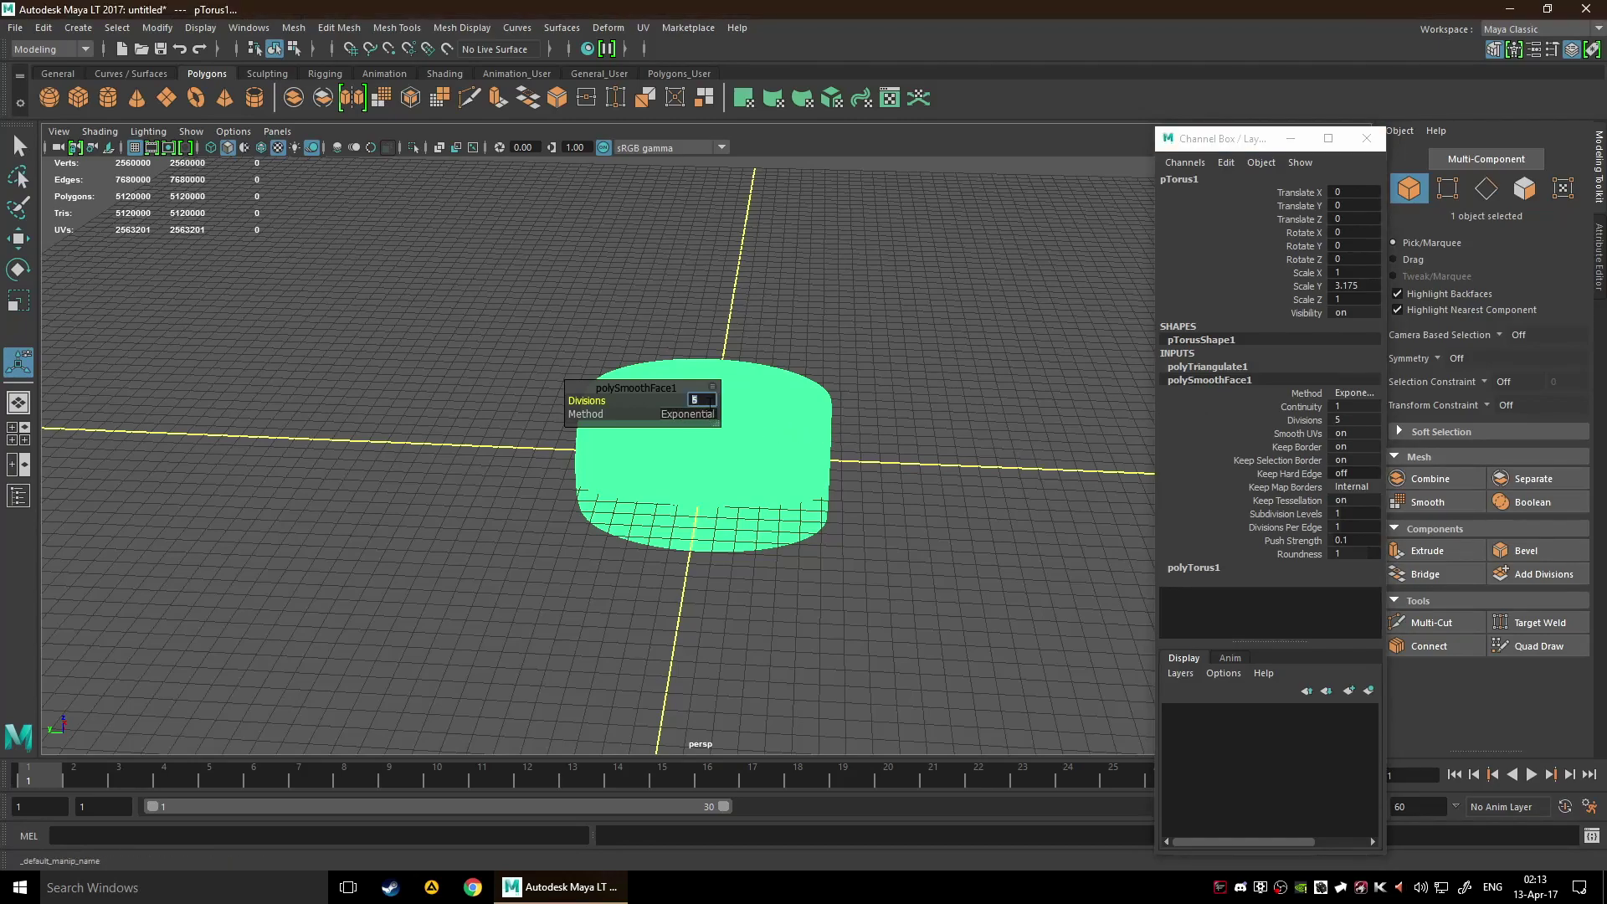
pyautogui.write('1')
pyautogui.press('Return')
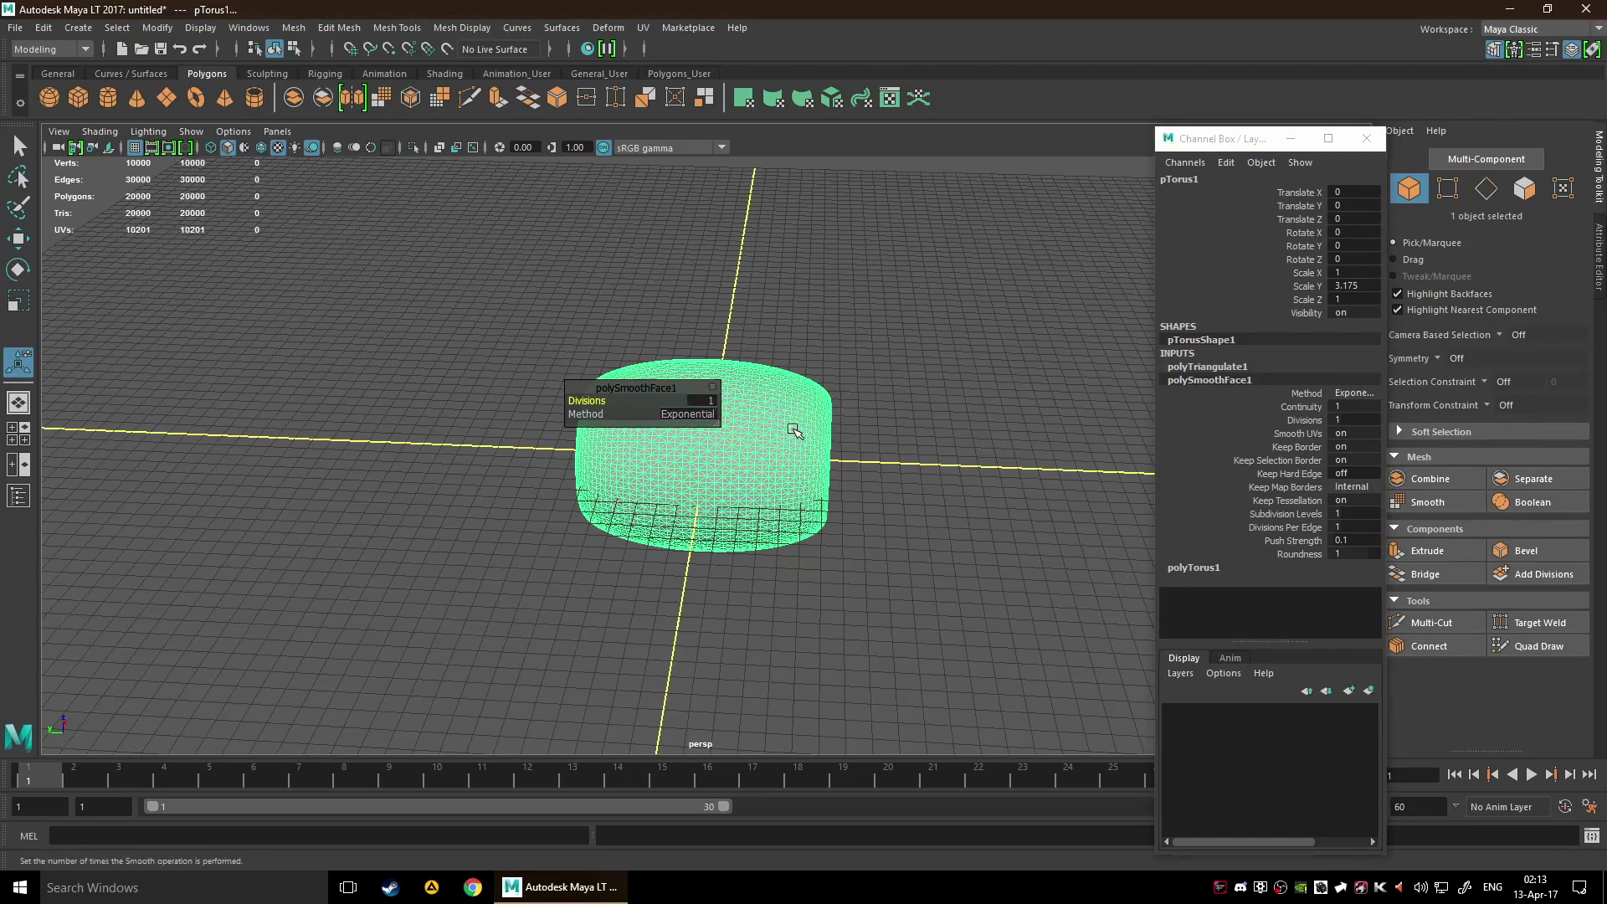
# - Reselect and frame the torus, and examine its triangulated wireframe around the inner hole
pyautogui.click(923, 432)
pyautogui.click(685, 452)
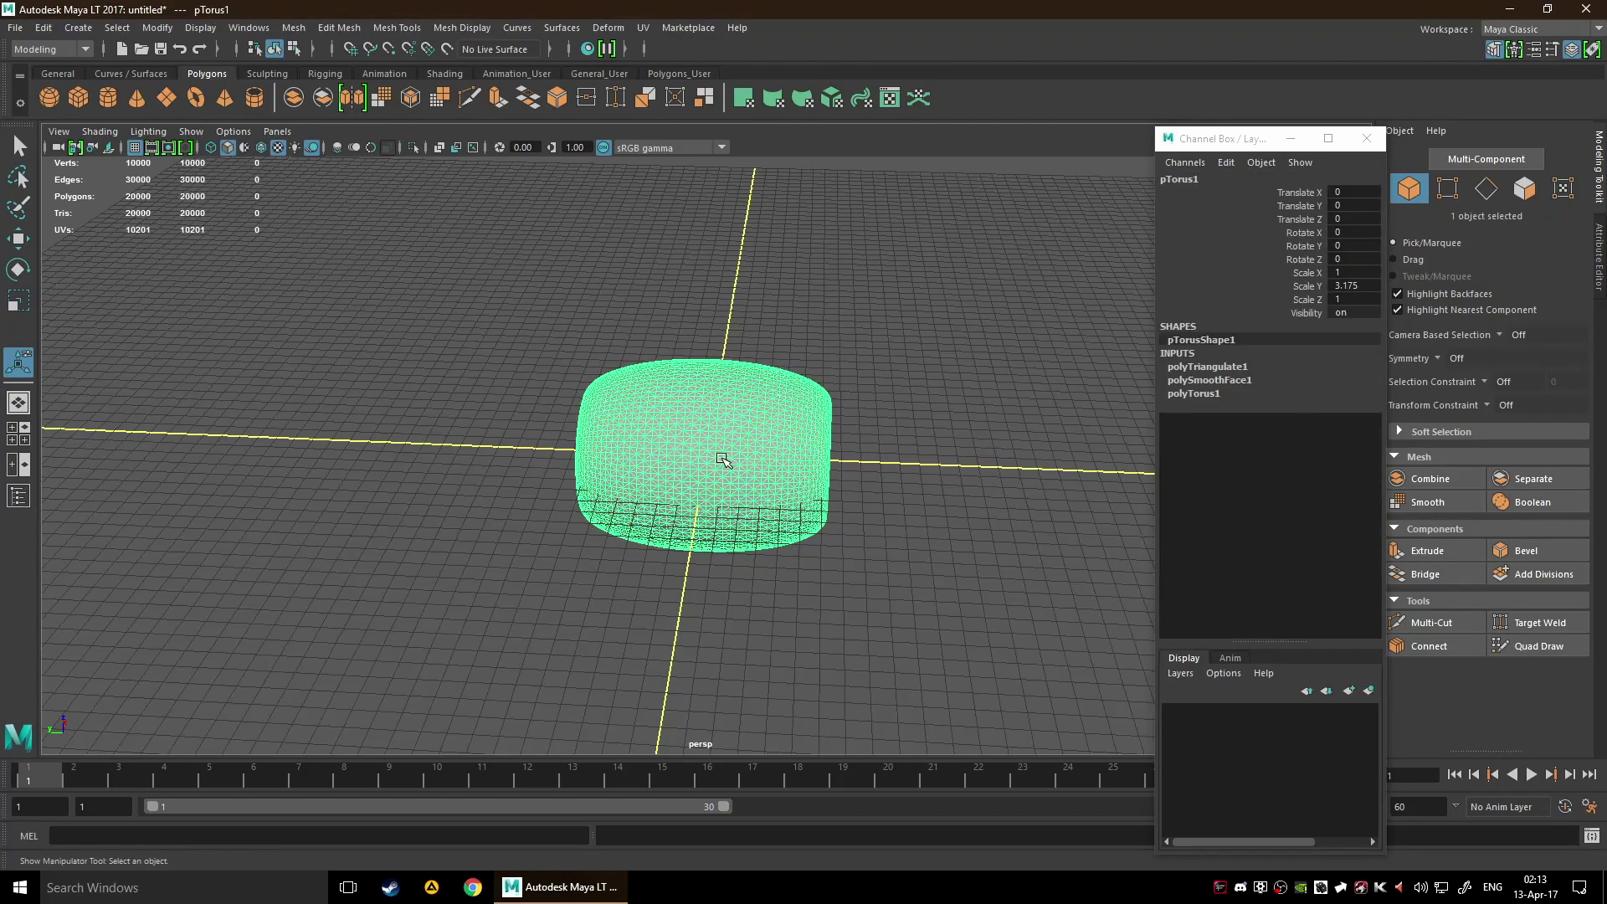
pyautogui.press('f')
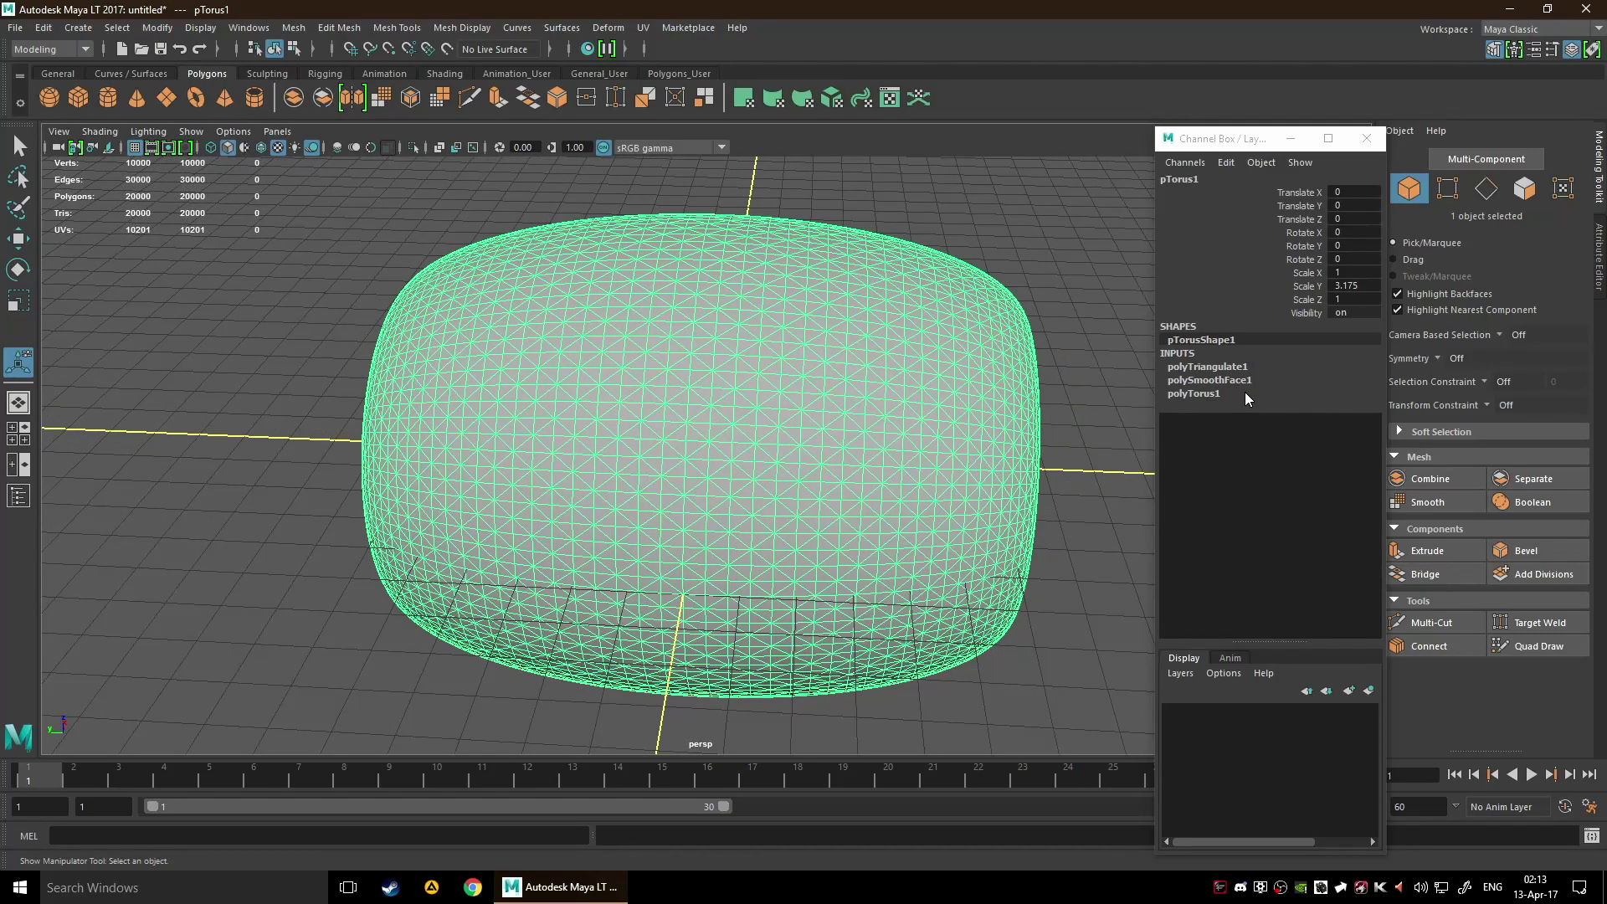
pyautogui.keyDown('alt'); pyautogui.moveTo(1019, 415); pyautogui.dragTo(1126, 361); pyautogui.keyUp('alt')
# - Move the floating Channel Box clear of the torus and show the torus's attributes in the Attribute Editor
pyautogui.moveTo(1251, 142); pyautogui.dragTo(229, 132)
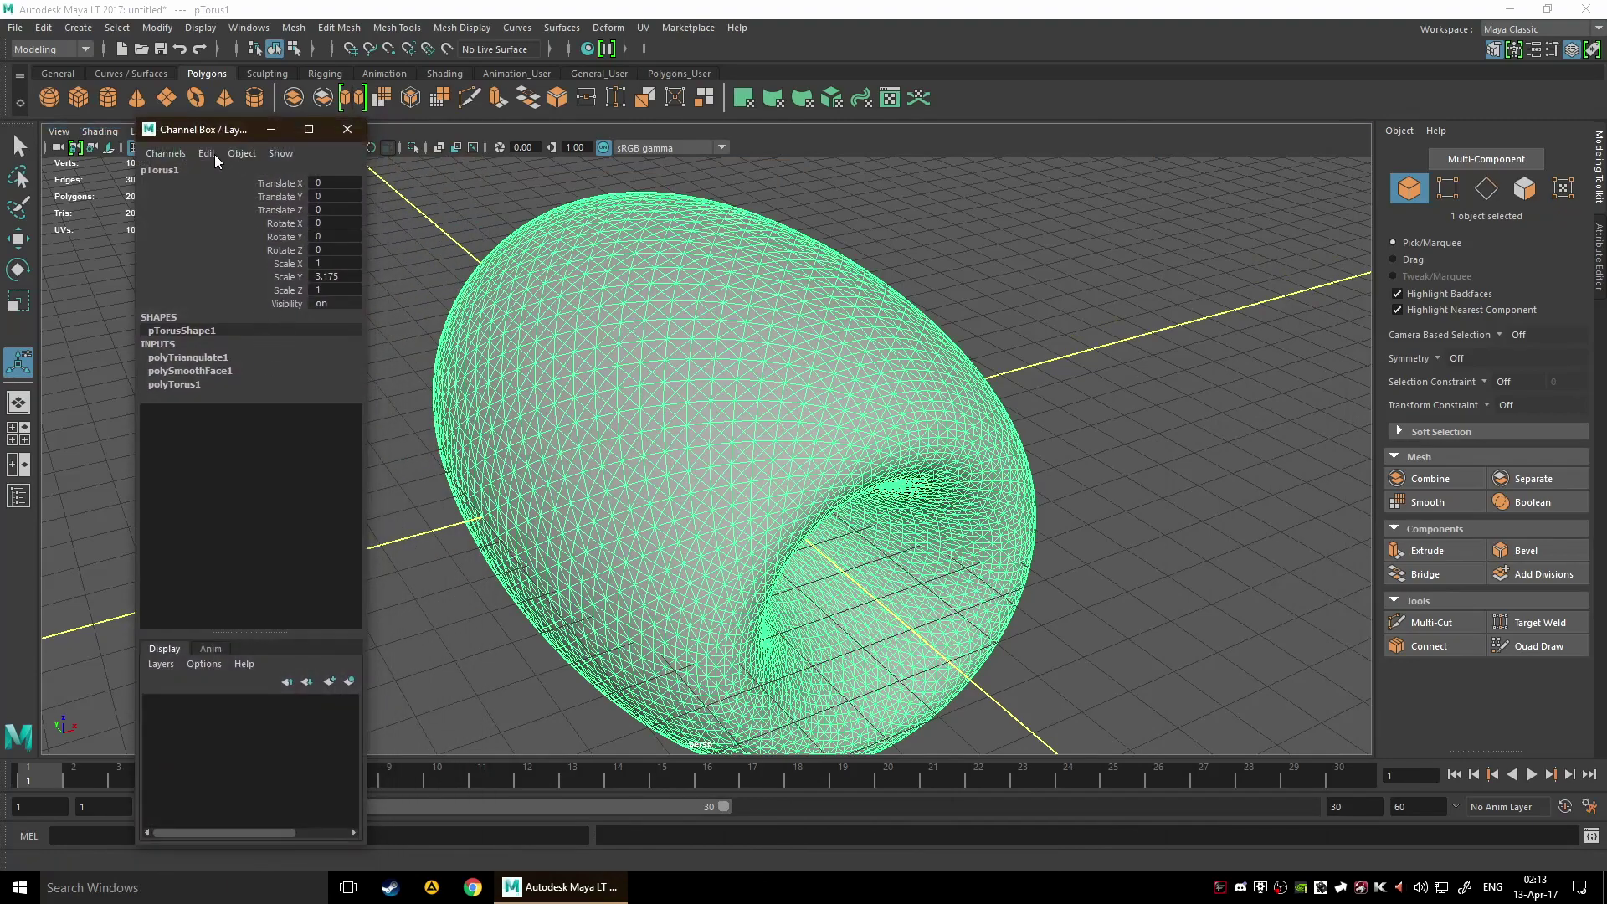
pyautogui.moveTo(177, 129); pyautogui.dragTo(132, 97)
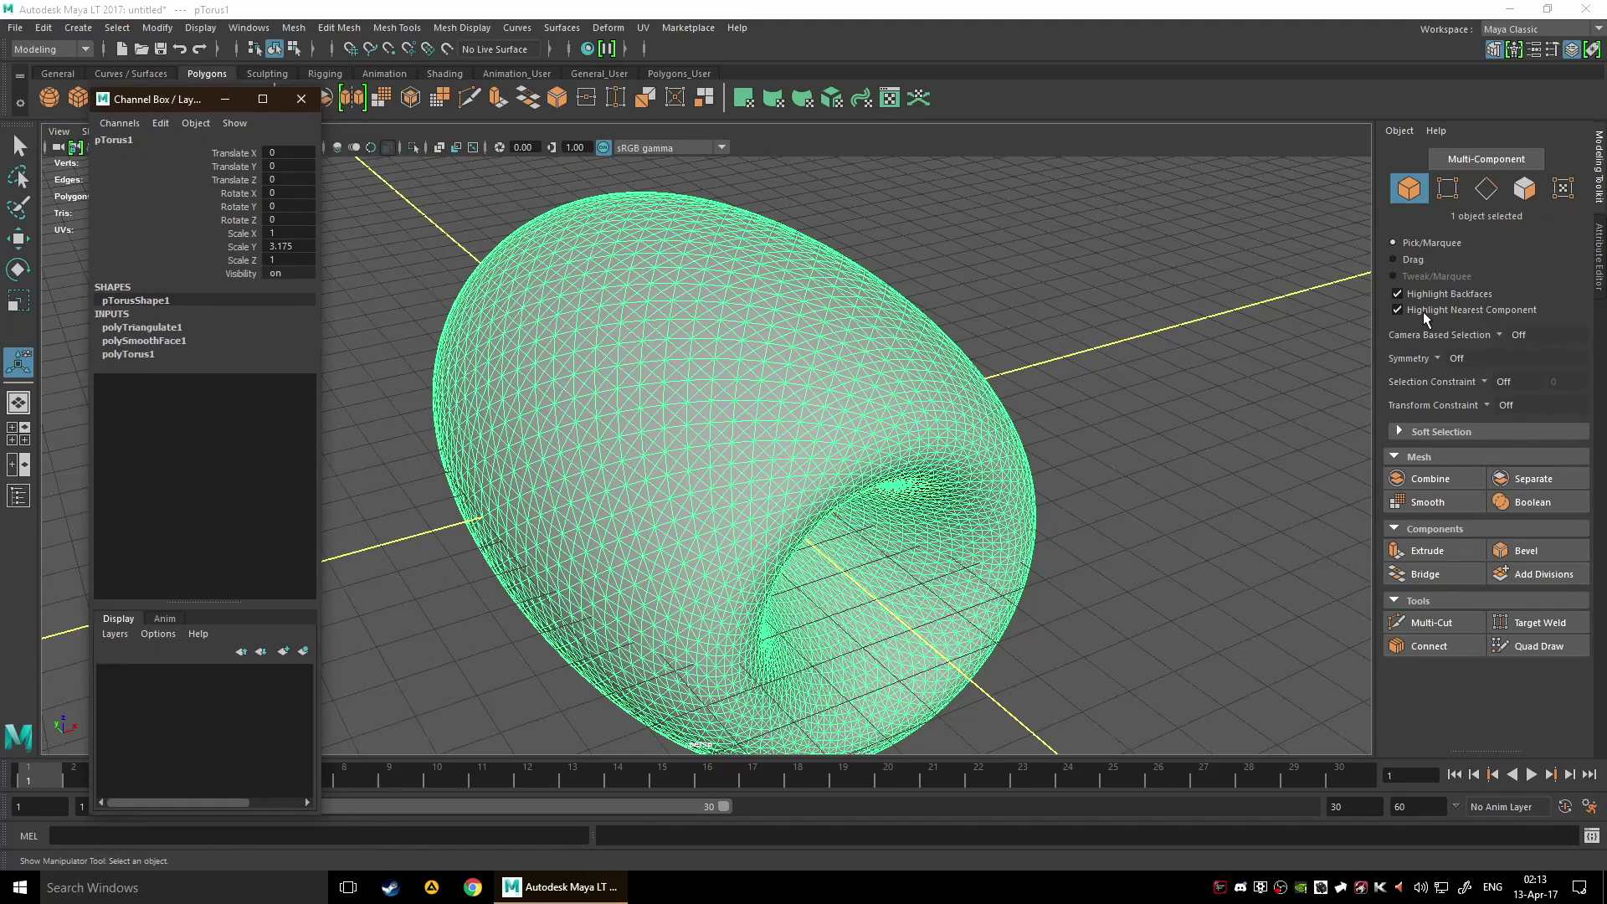
pyautogui.click(1599, 258)
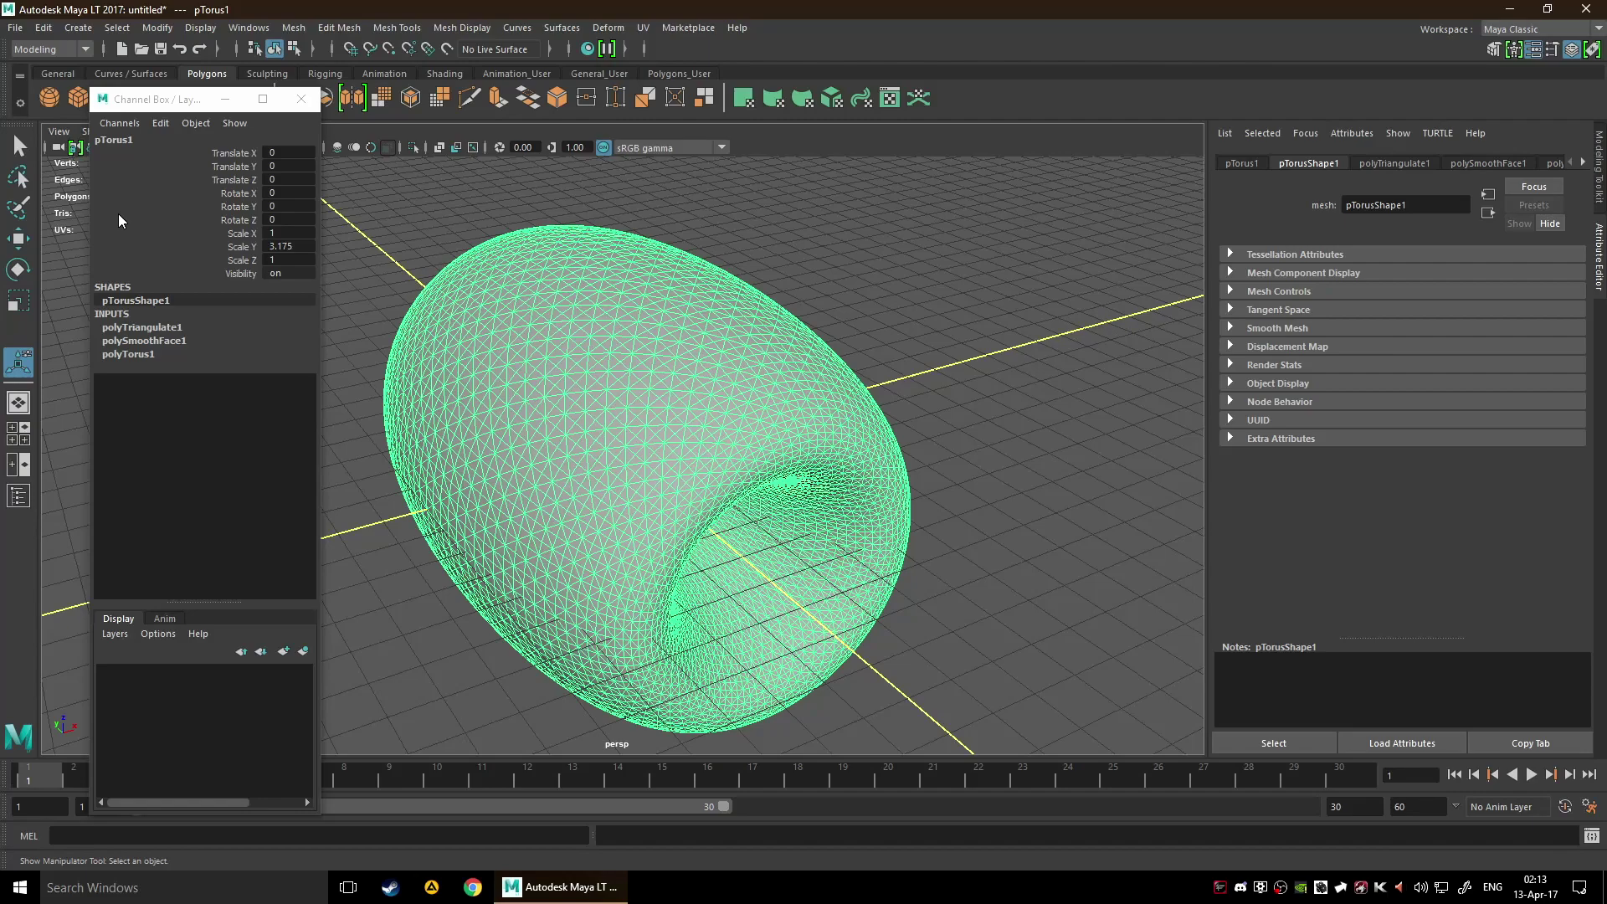
# - Open Channel Control for the torus, examine its keyable and nonkeyable channel lists, and close it again
pyautogui.click(107, 124)
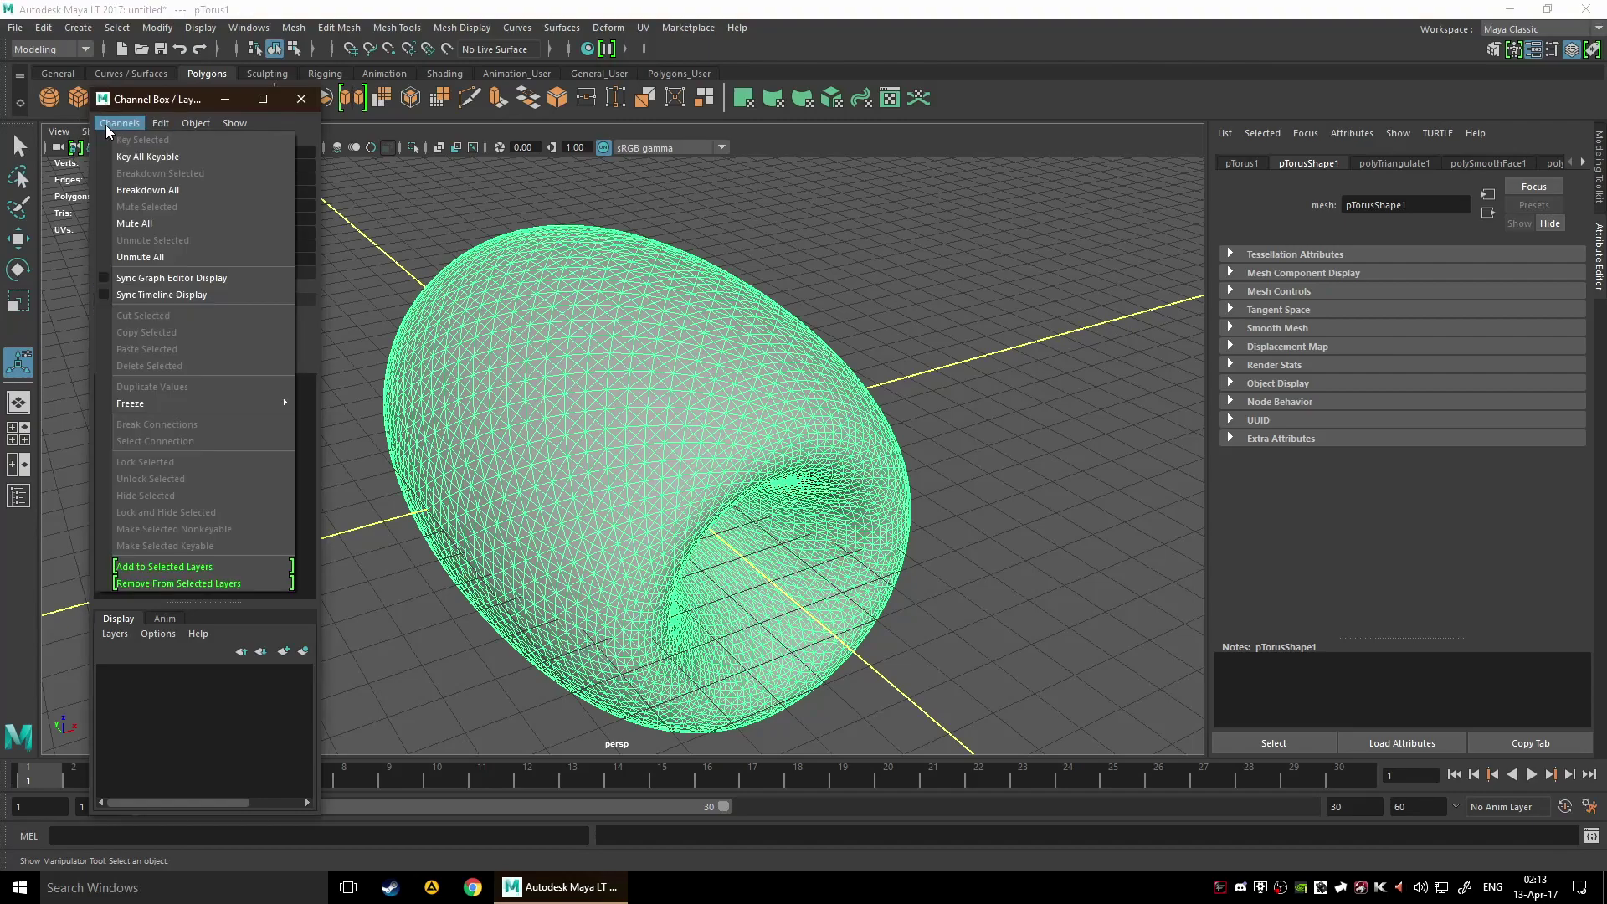
pyautogui.moveTo(160, 123)
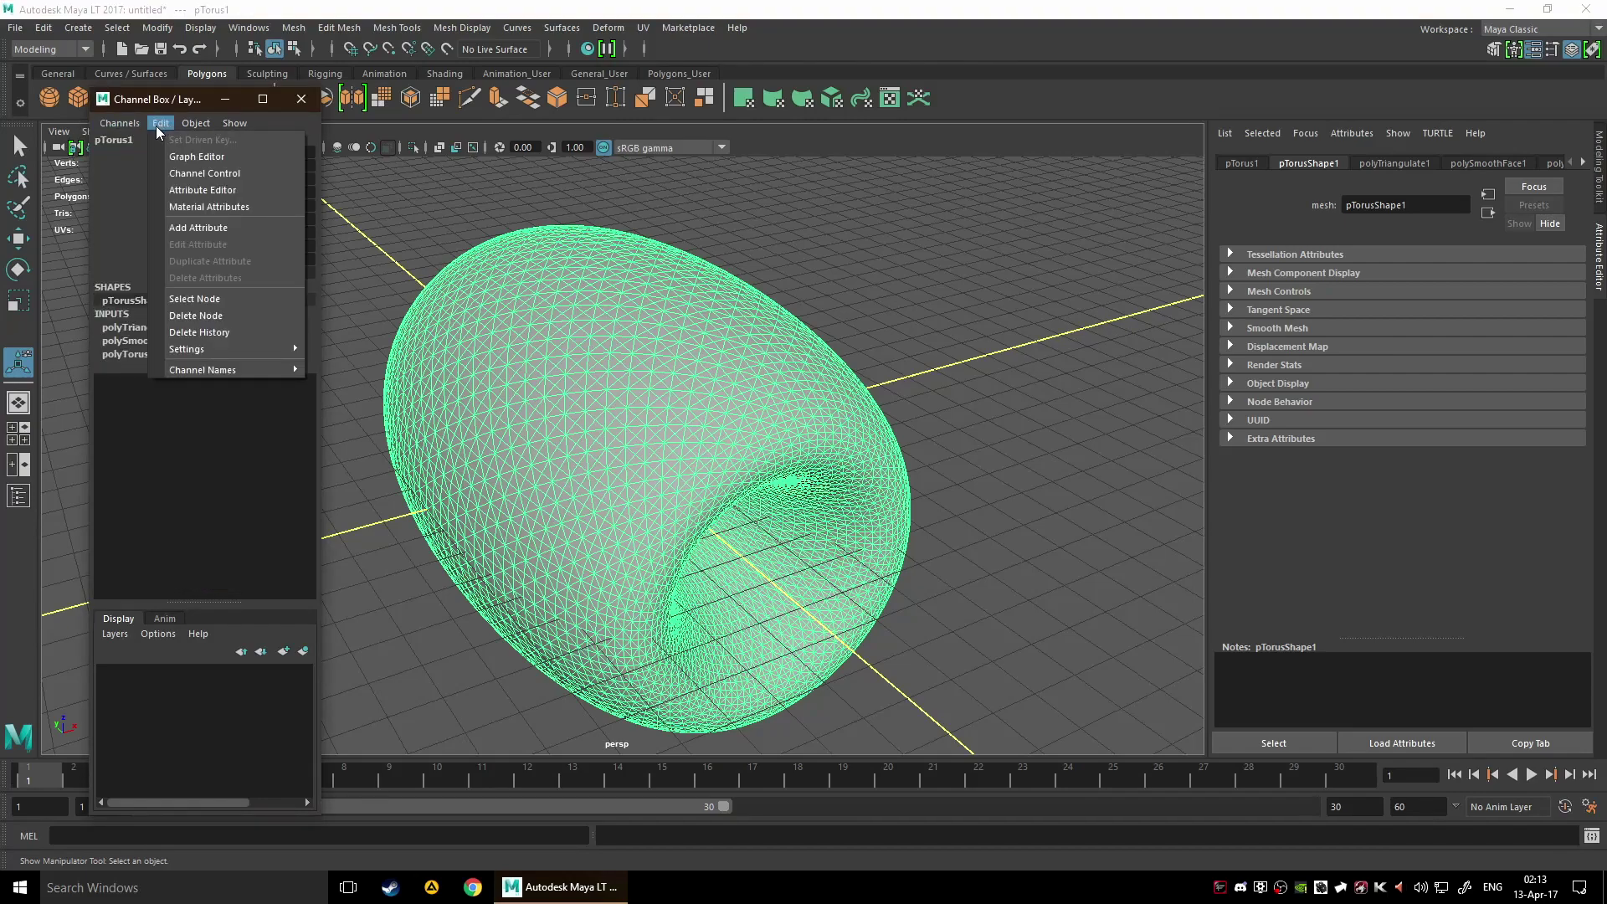
pyautogui.click(207, 172)
pyautogui.moveTo(1068, 301); pyautogui.dragTo(832, 245)
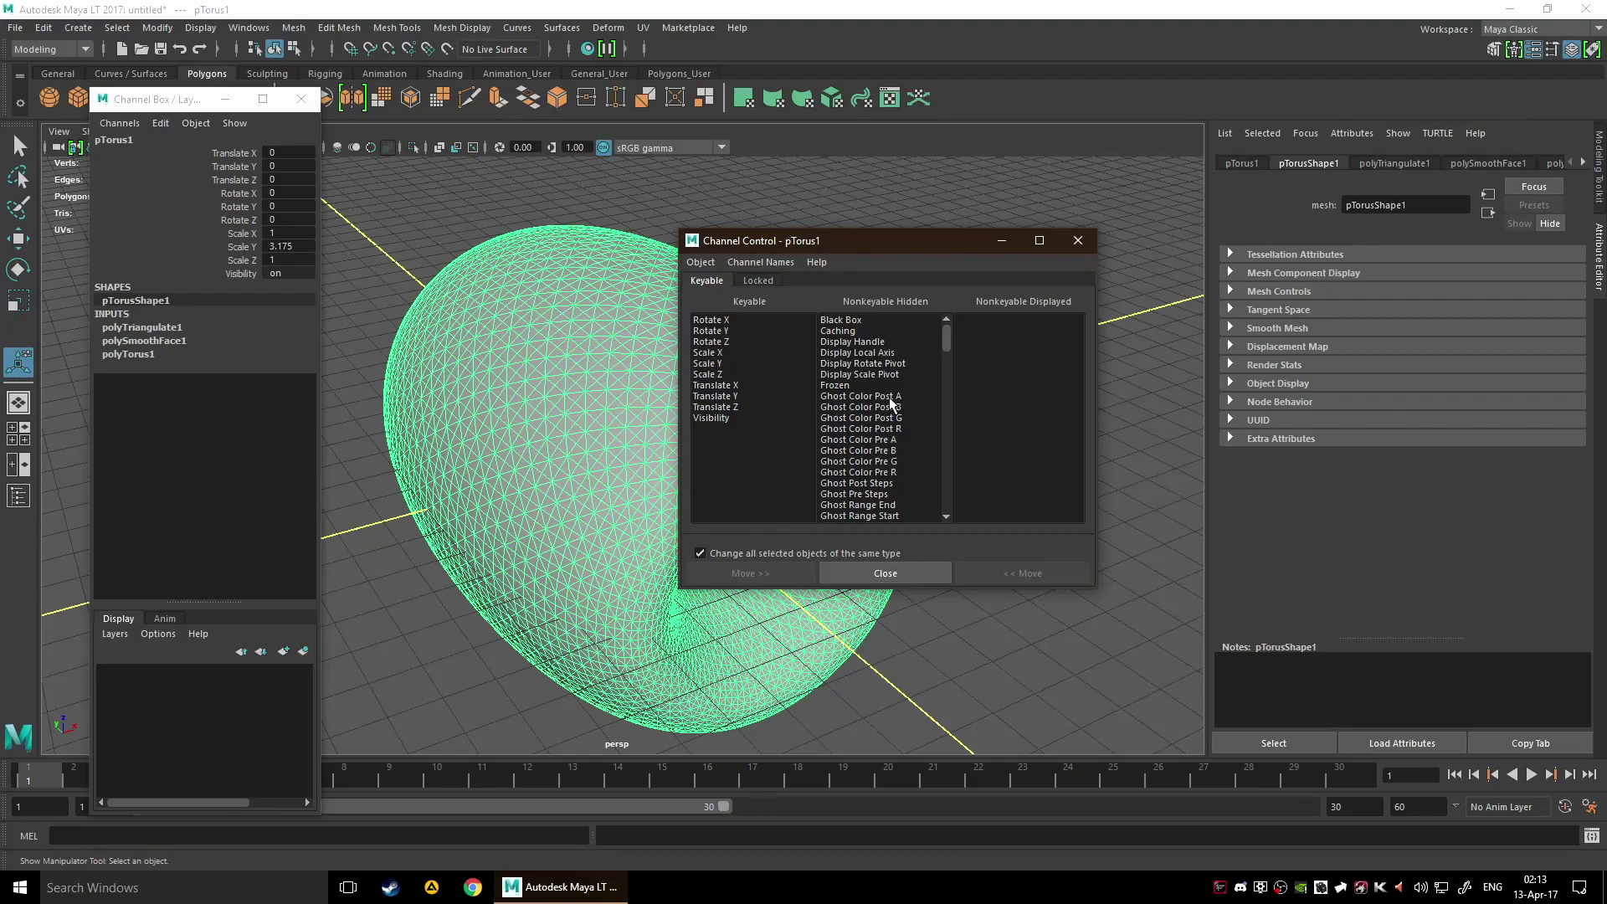
pyautogui.scroll(-20, 887, 402)
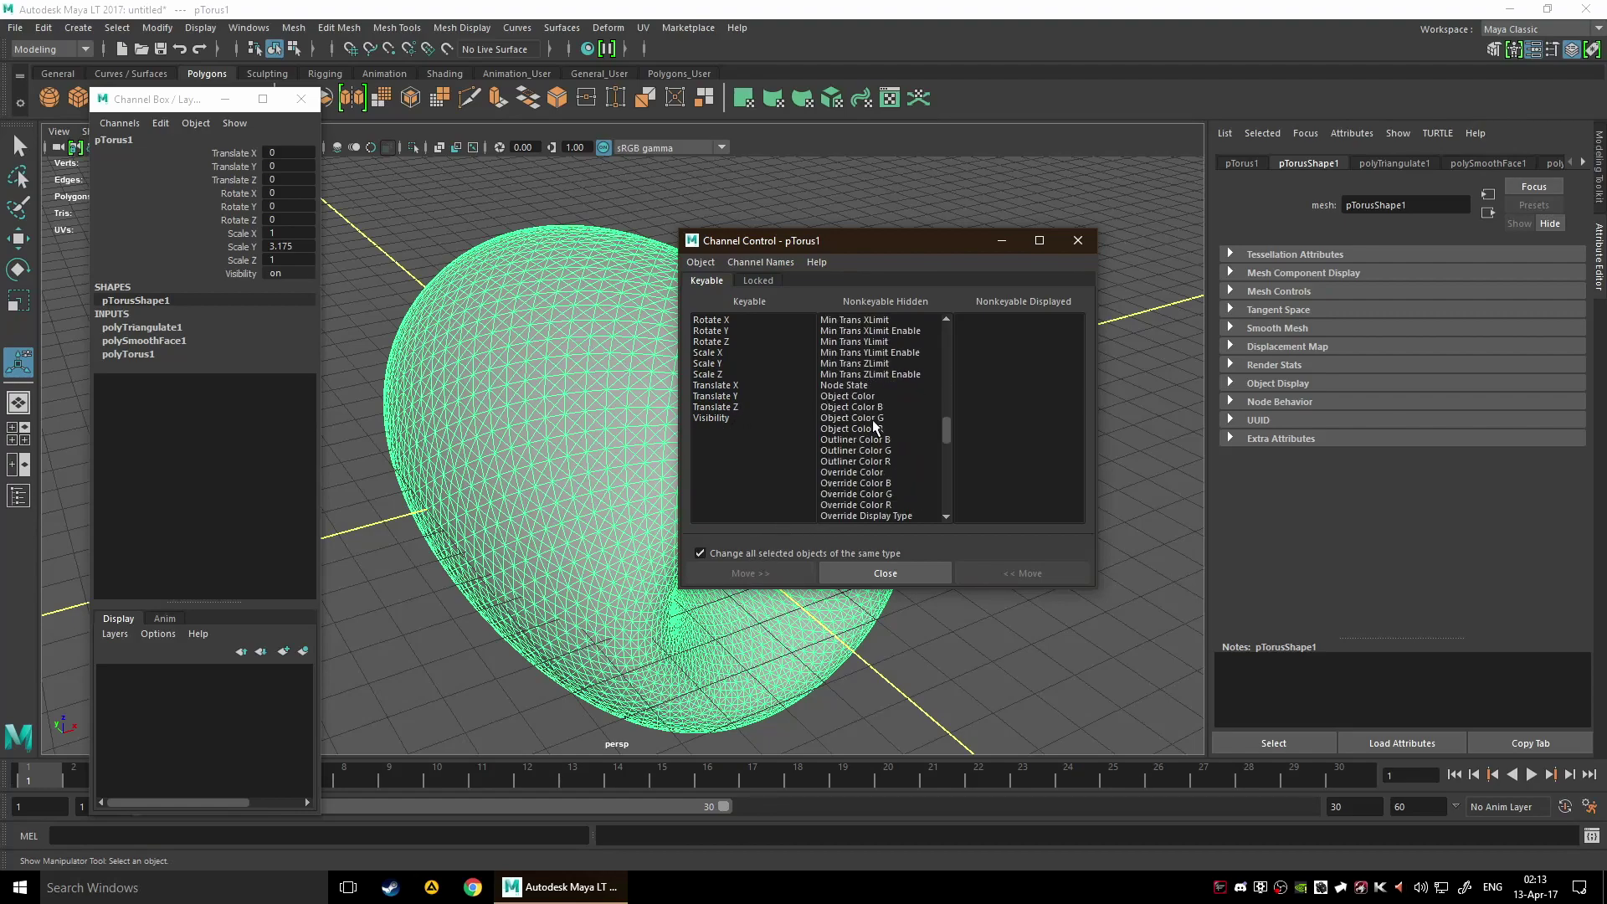
pyautogui.scroll(-13, 874, 436)
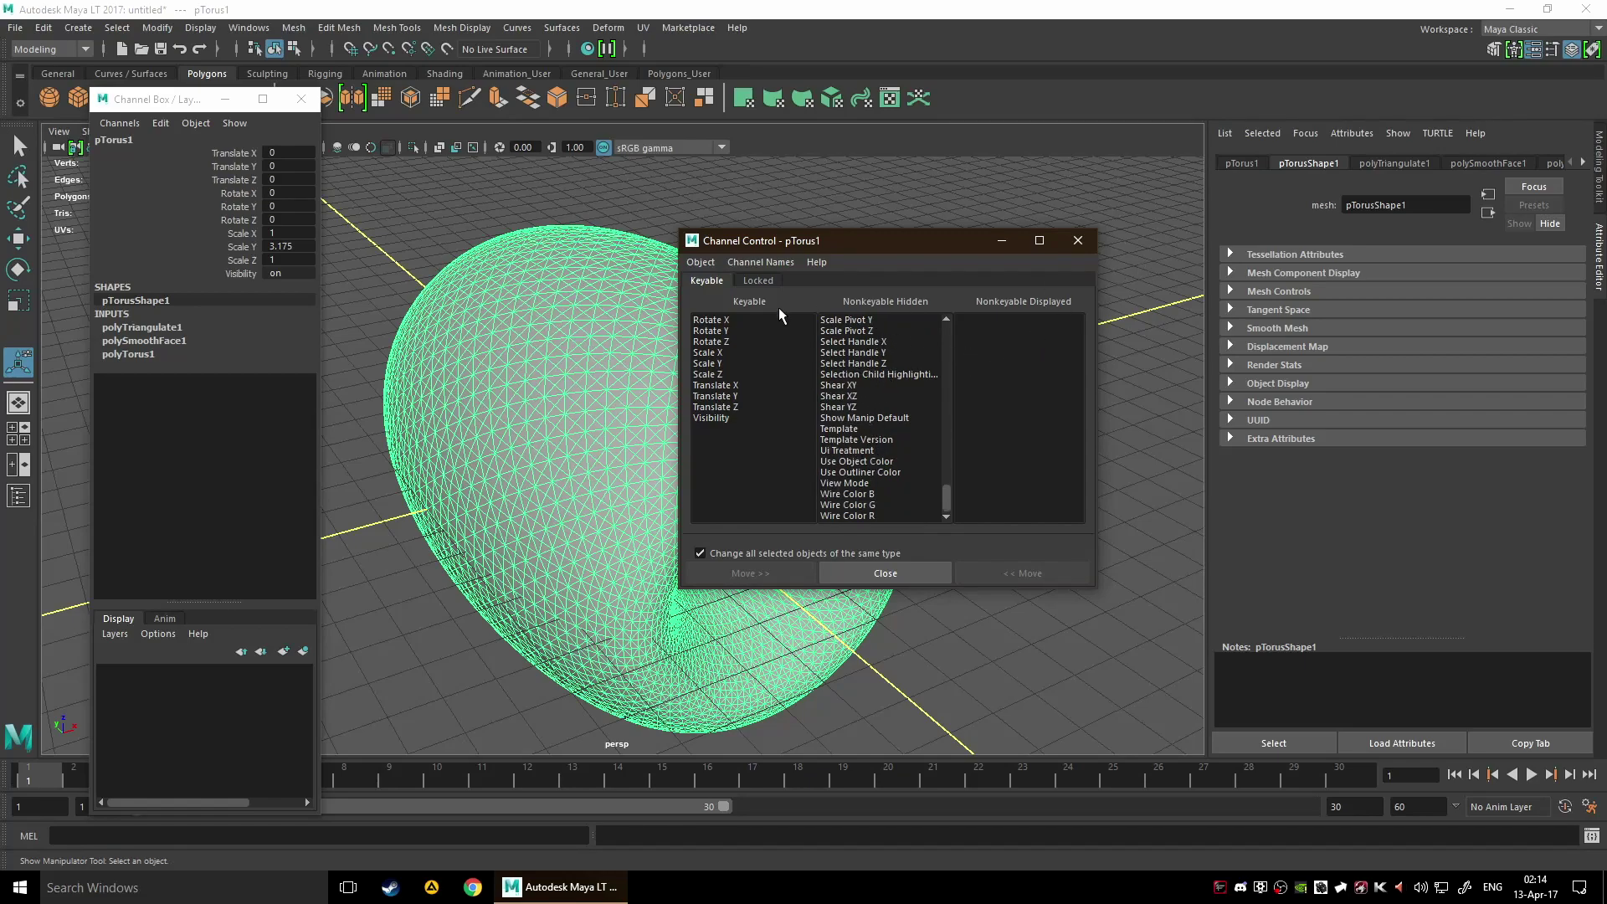
pyautogui.click(755, 262)
pyautogui.press('Escape')
pyautogui.click(725, 262)
pyautogui.click(879, 250)
pyautogui.click(896, 574)
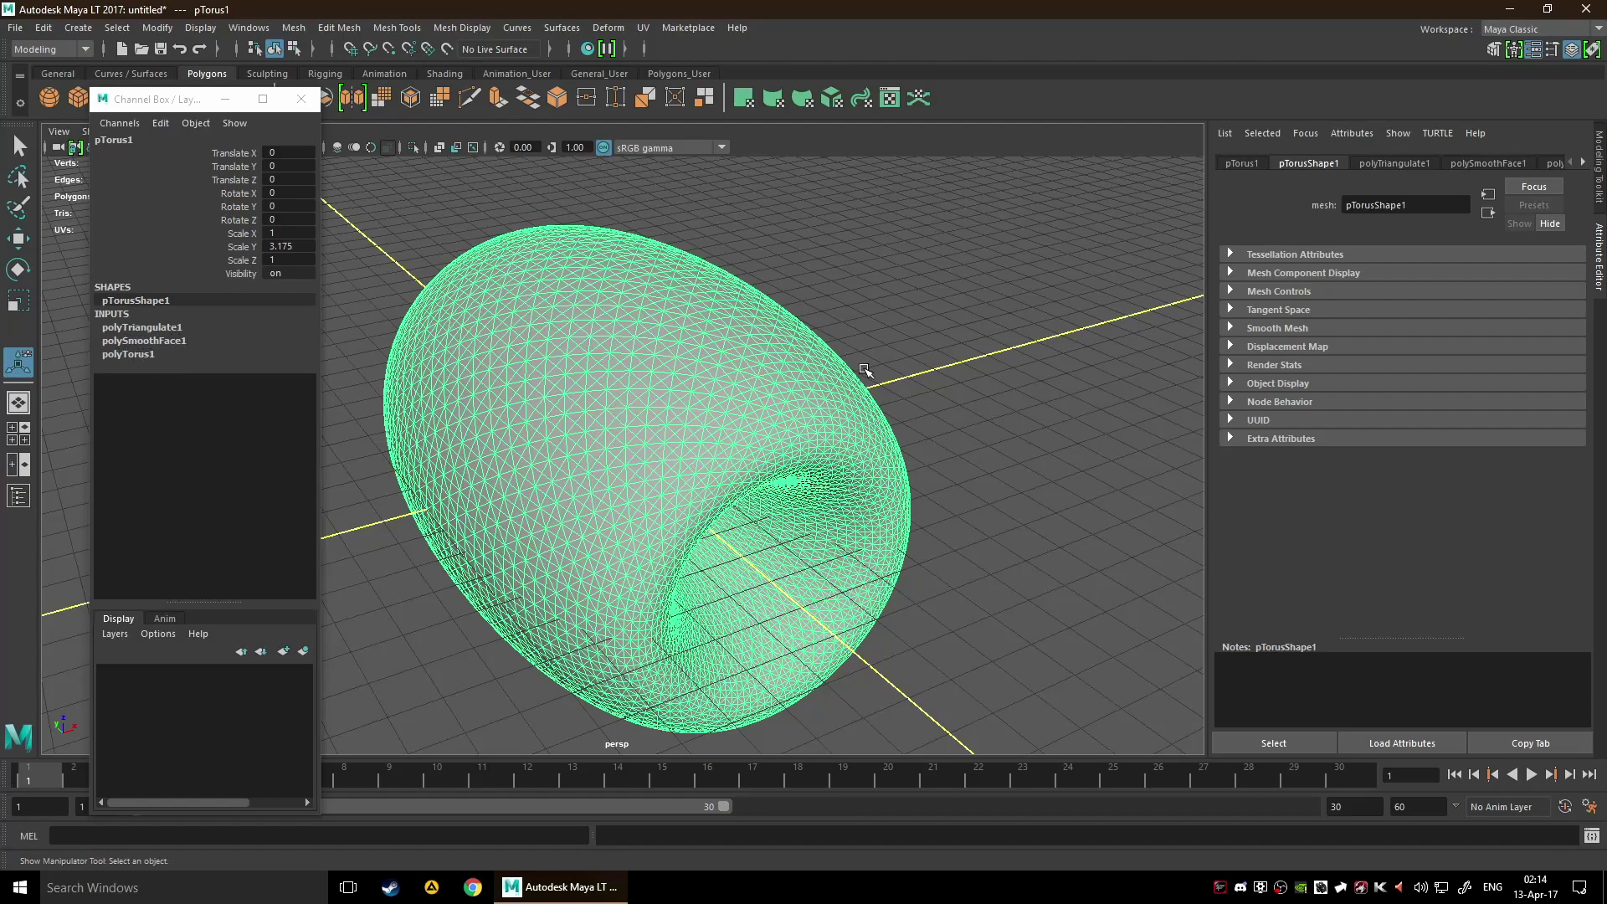
# - Look through the torus's attribute nodes from polyTriangulate1 to initialShadingGroup and phong1
pyautogui.click(1386, 163)
pyautogui.click(1408, 163)
pyautogui.click(1387, 162)
pyautogui.click(1375, 163)
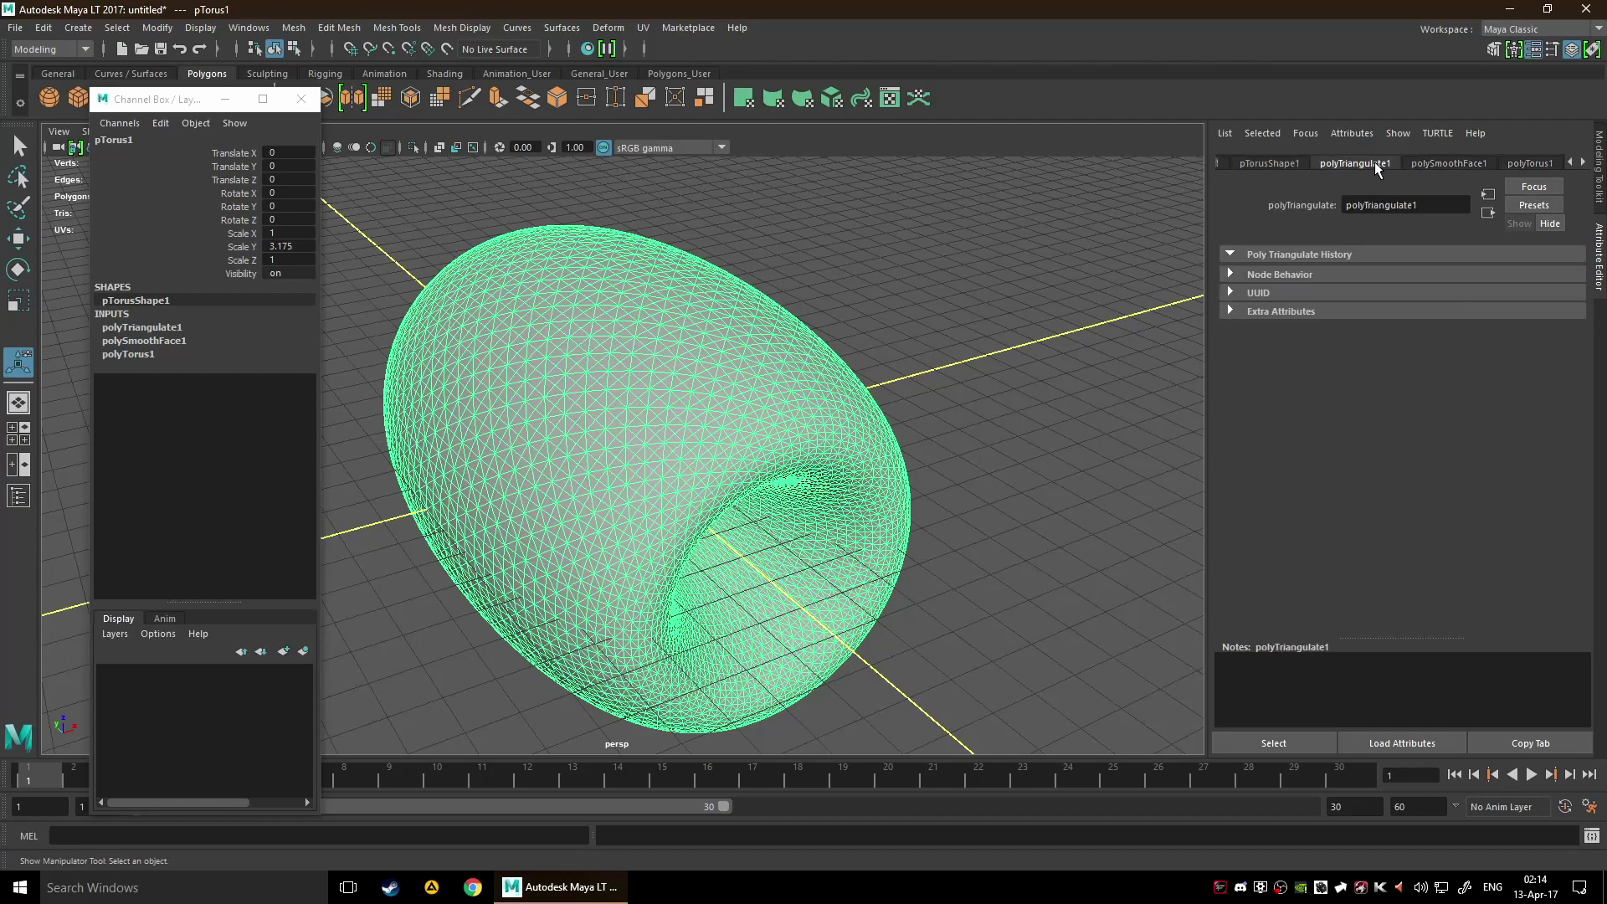
pyautogui.click(1415, 162)
pyautogui.click(1466, 164)
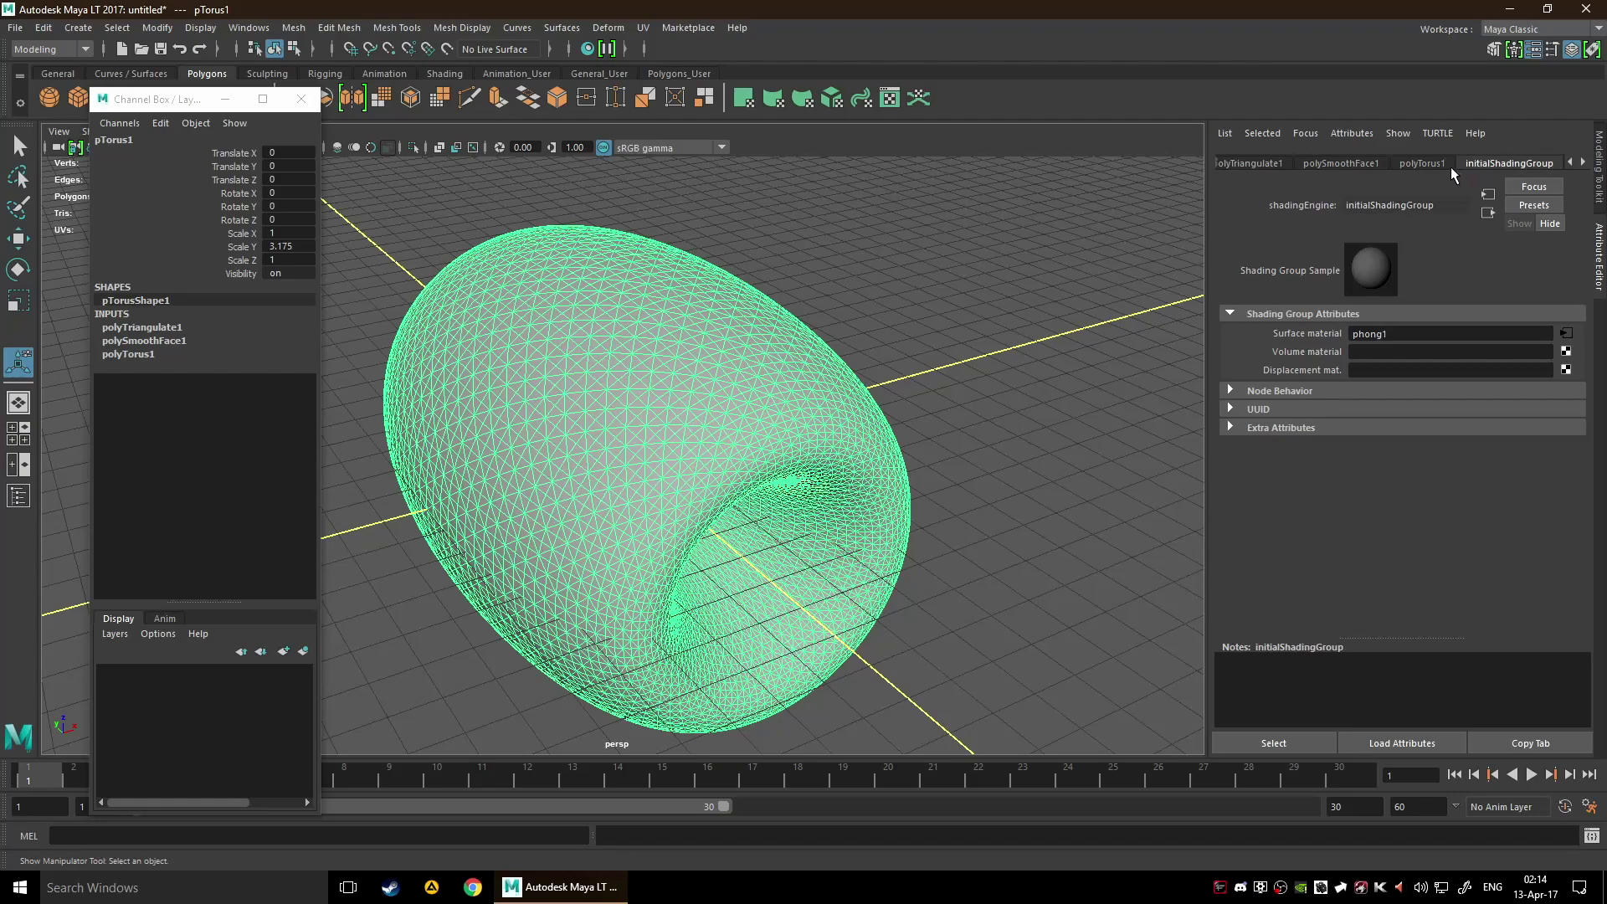
pyautogui.click(1445, 168)
pyautogui.click(1455, 167)
pyautogui.click(1473, 165)
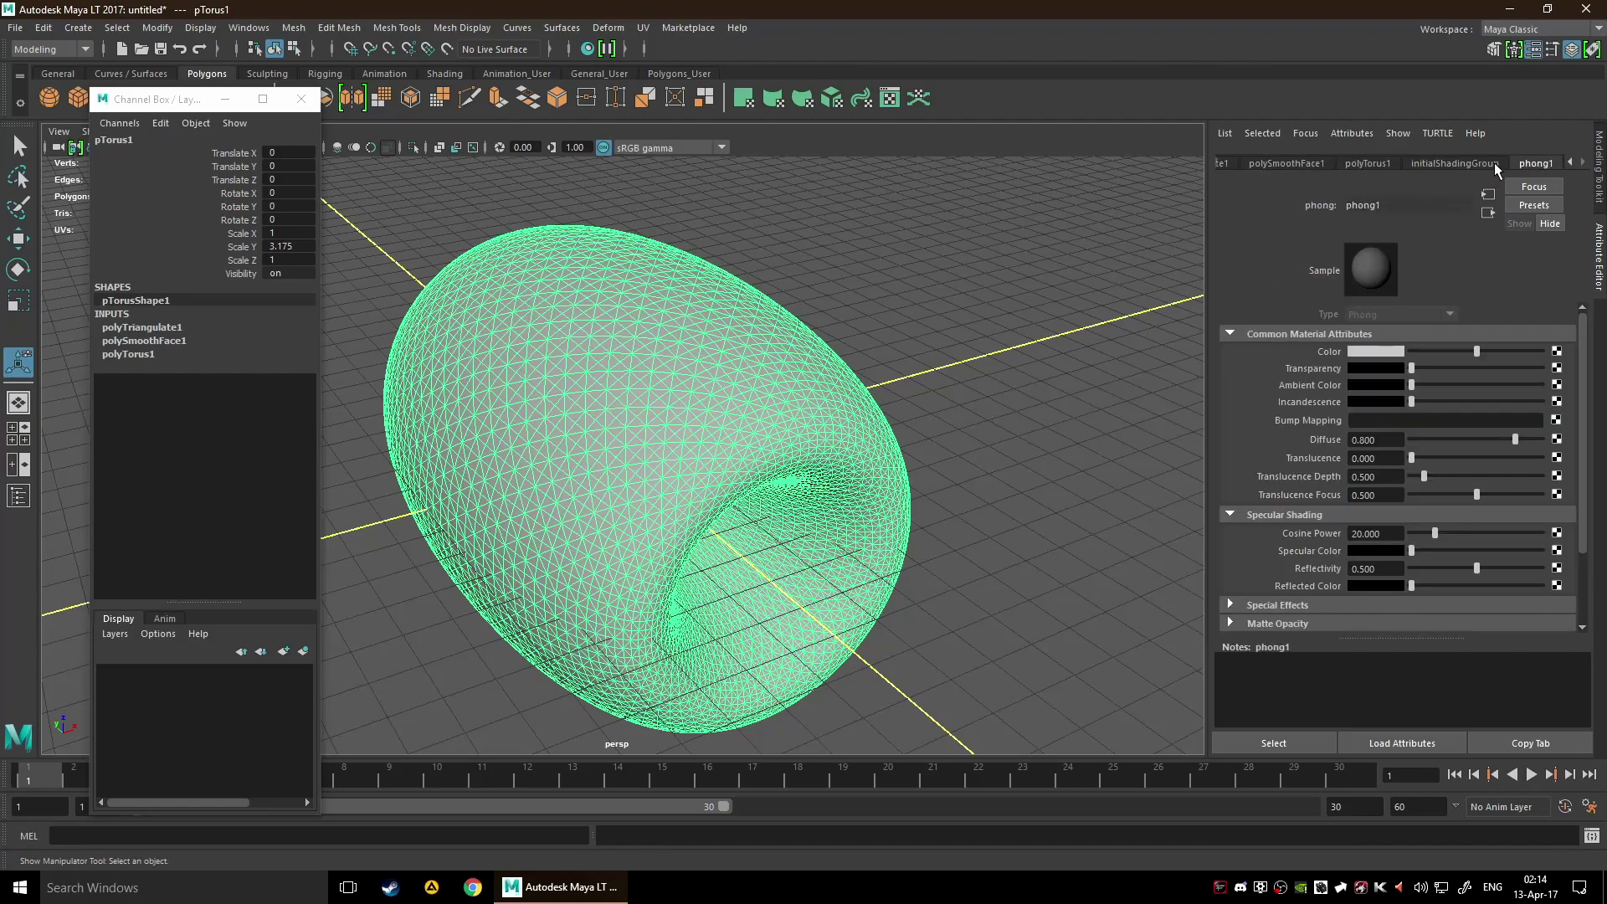
# - Compare the settings of the torus's initialShadingGroup with those of its phong1 material
pyautogui.click(1504, 164)
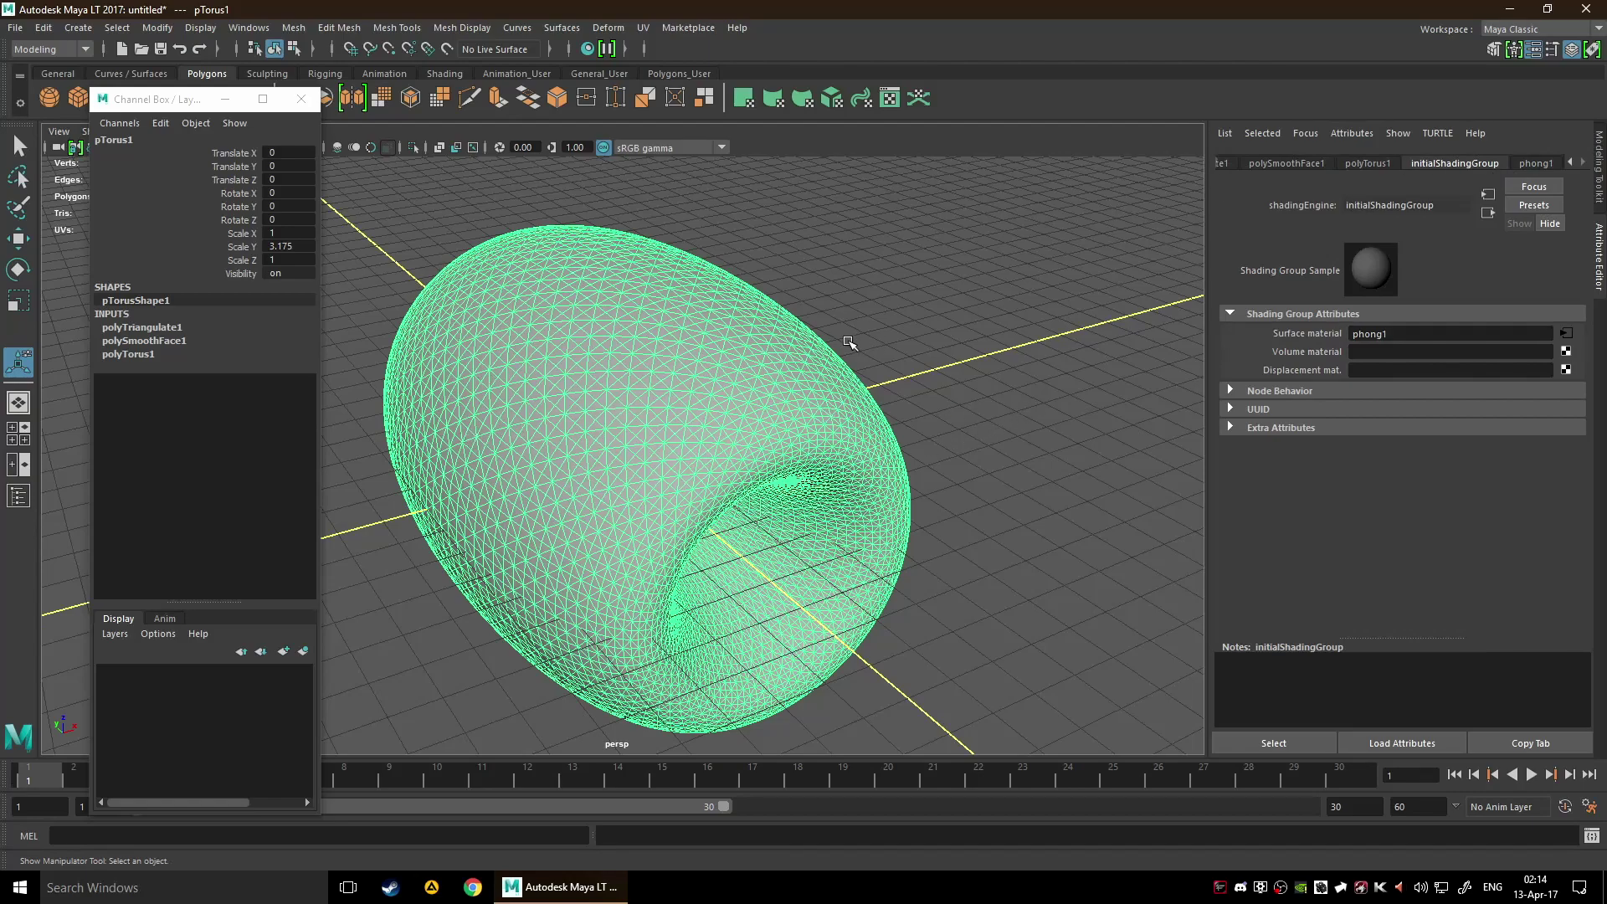
pyautogui.click(1526, 167)
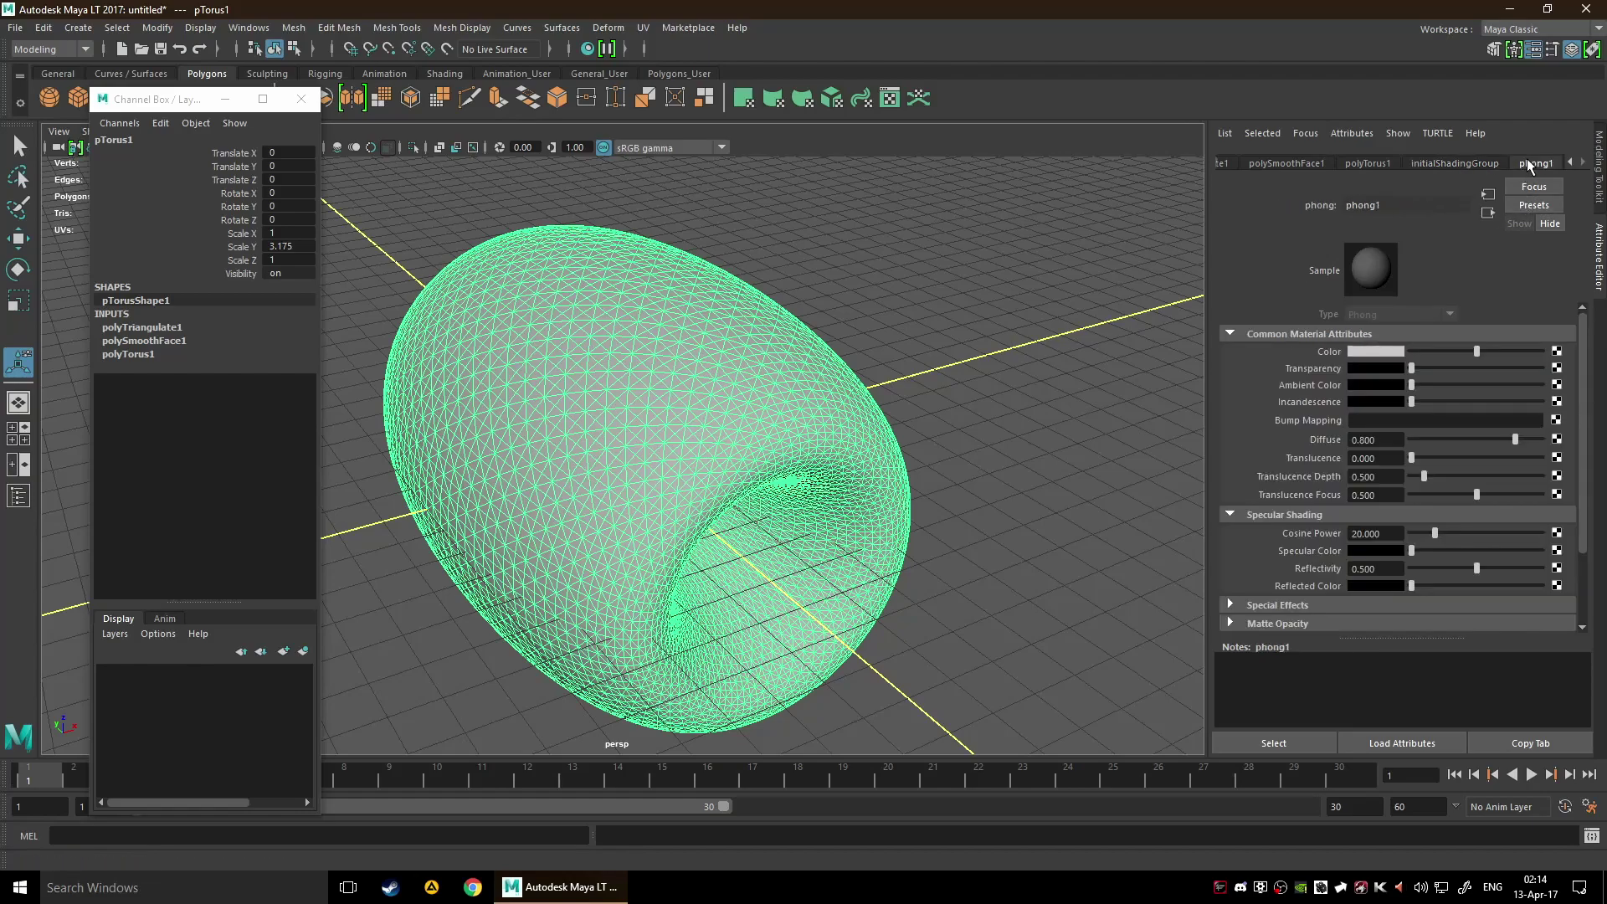
pyautogui.click(1446, 165)
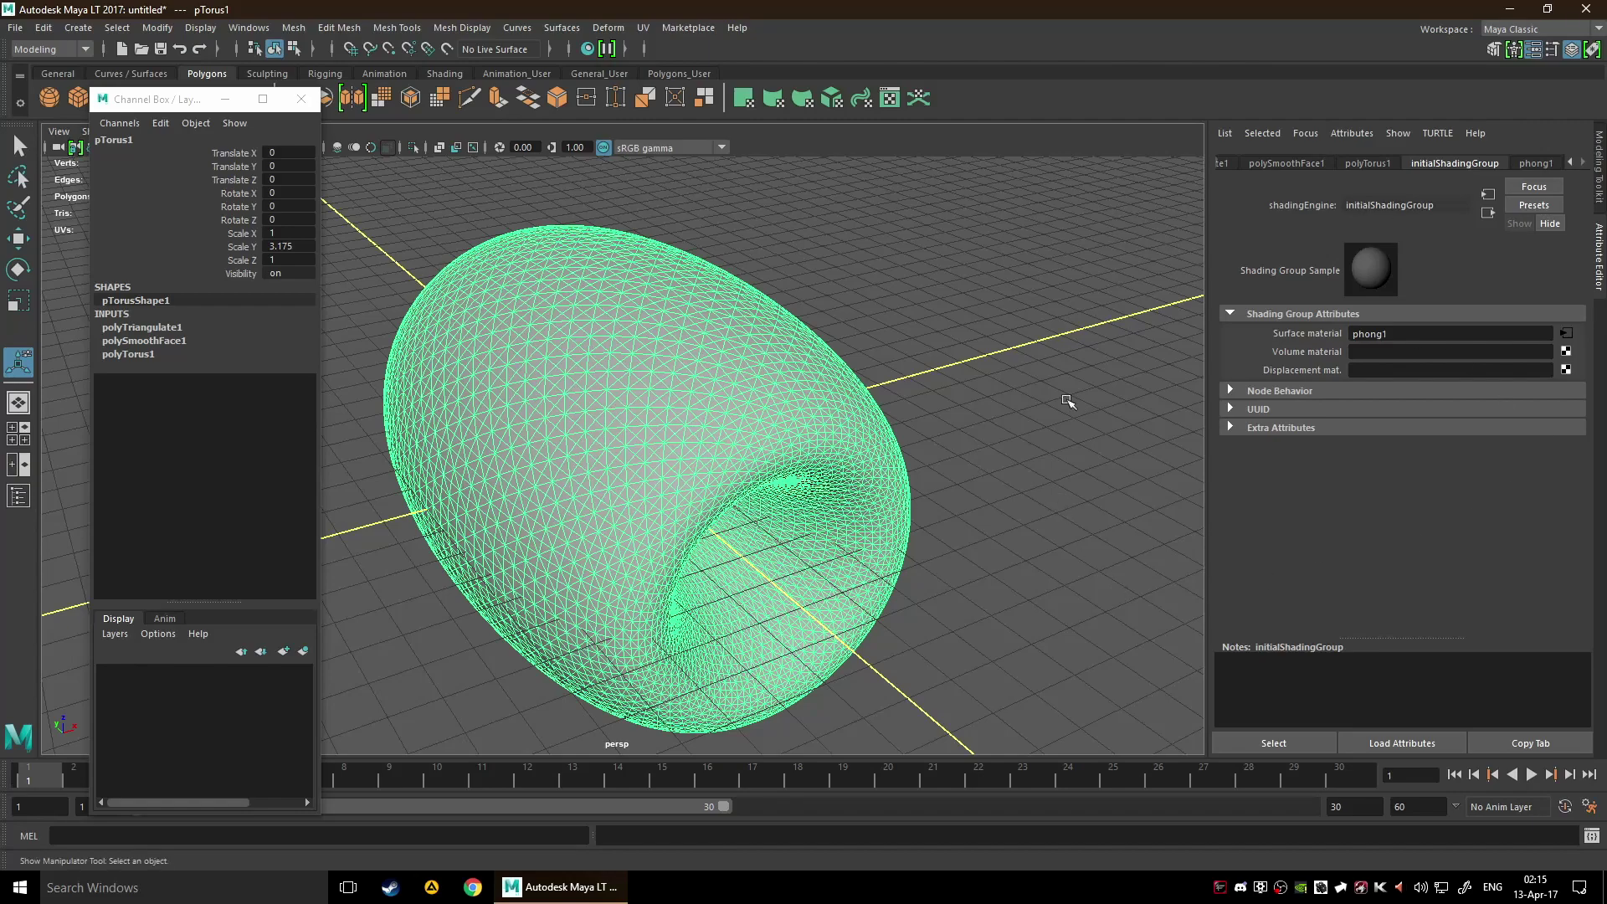
pyautogui.click(1524, 162)
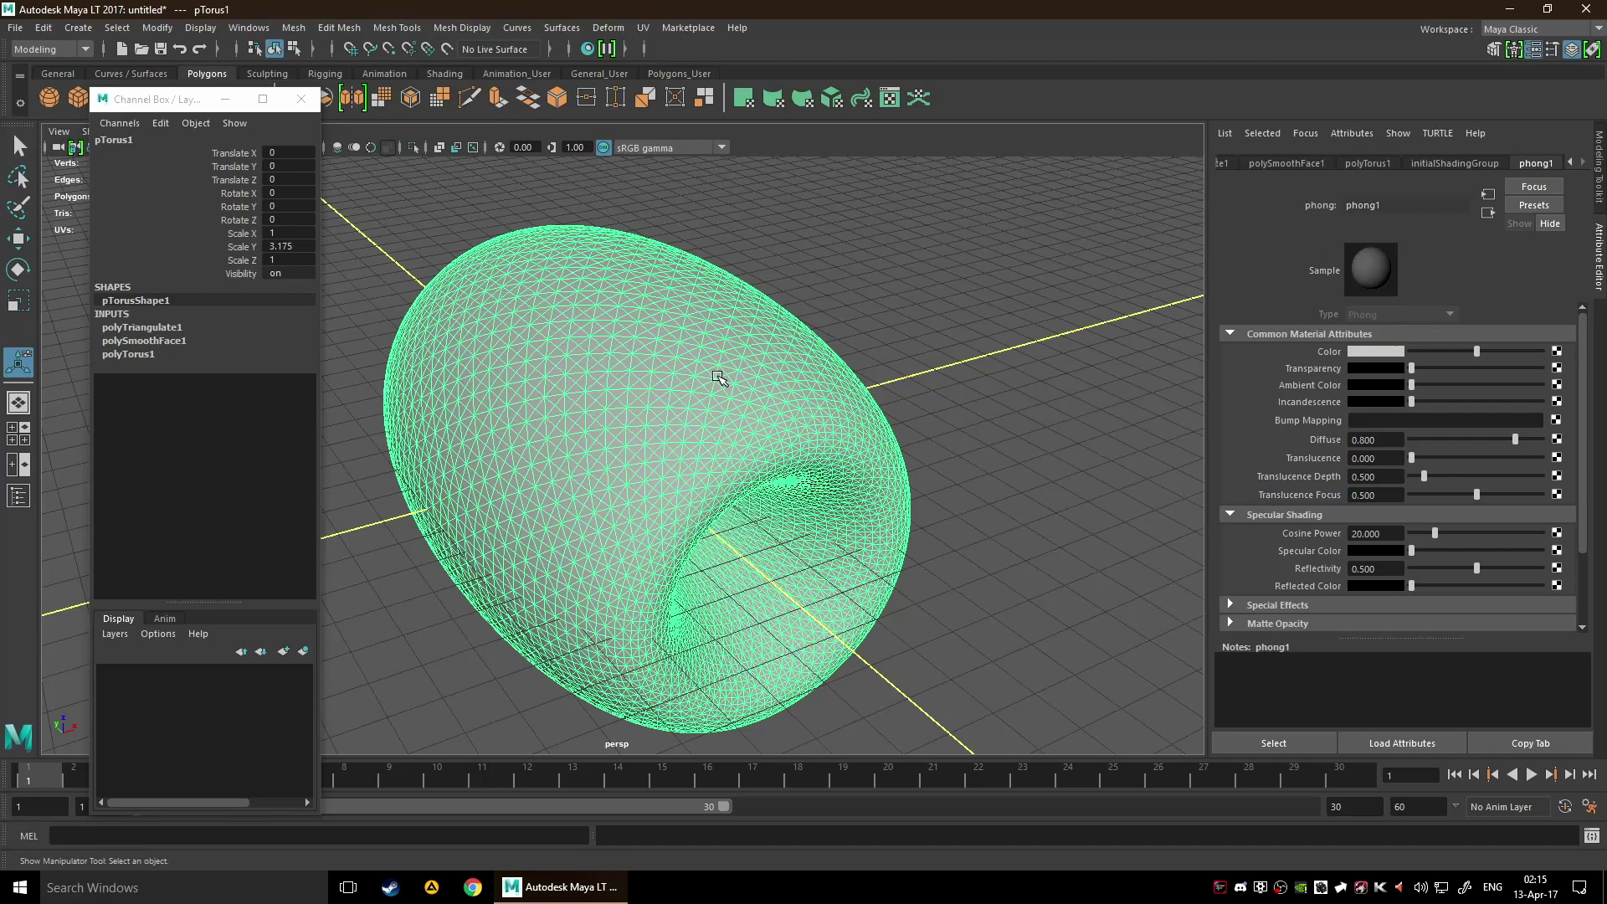
# - View the torus from farther away and move the floating Channel Box clear of the polygon statistics
pyautogui.moveTo(718, 378)
pyautogui.keyDown('alt'); pyautogui.mouseDown()
pyautogui.moveTo(779, 358)
pyautogui.moveTo(728, 395)
pyautogui.mouseUp(); pyautogui.keyUp('alt')
pyautogui.keyDown('alt'); pyautogui.moveTo(875, 406); pyautogui.dragTo(725, 431); pyautogui.keyUp('alt')
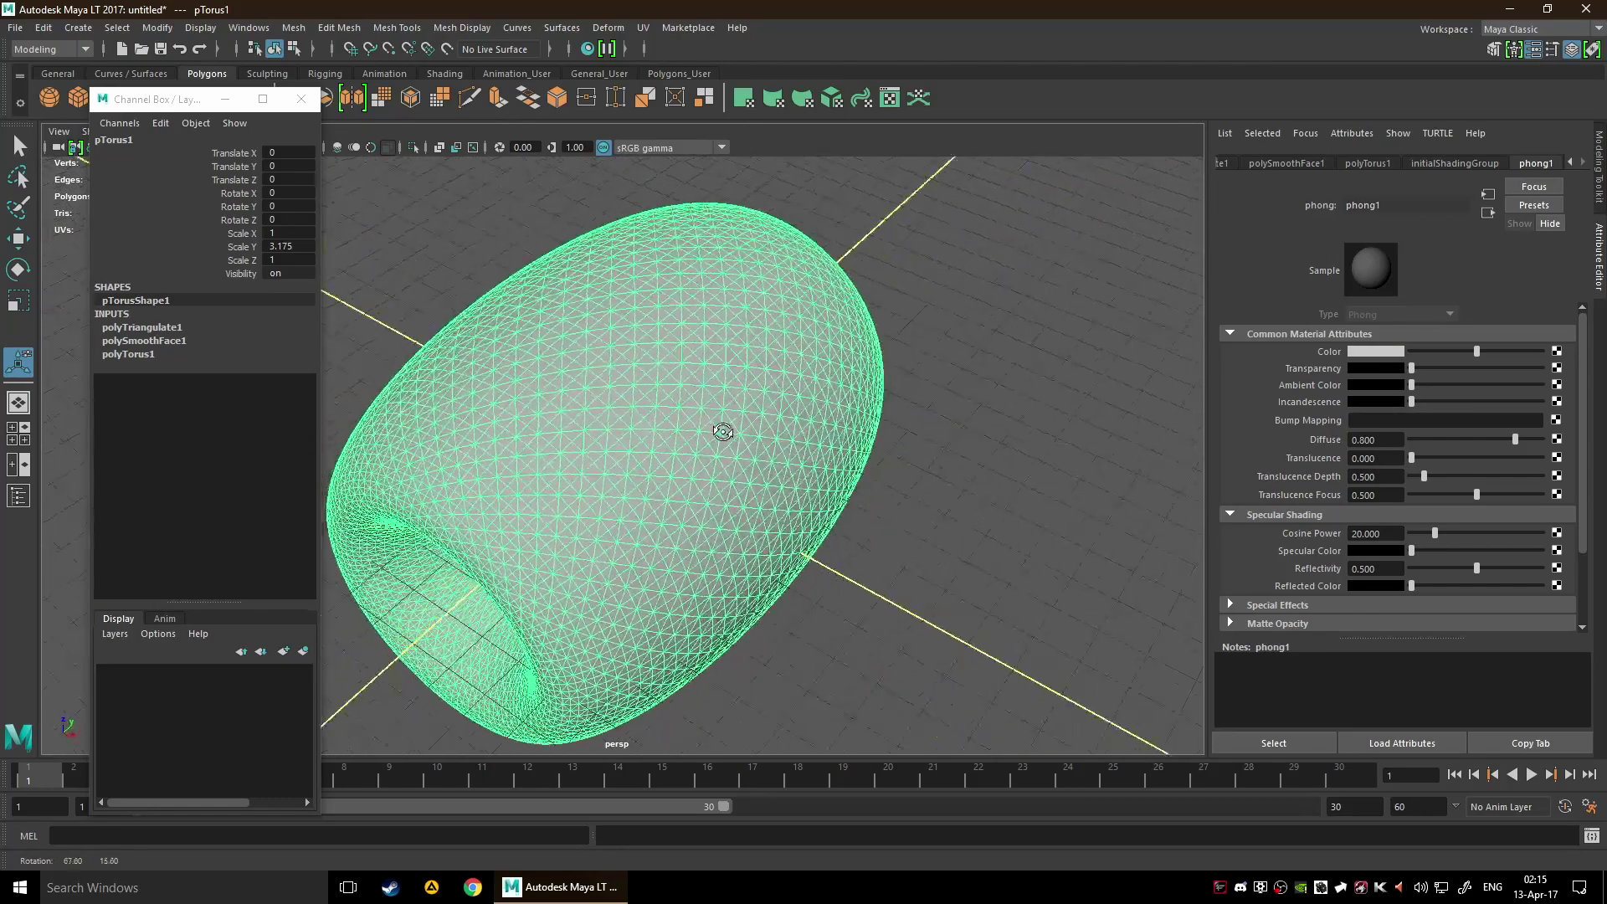
pyautogui.keyDown('alt'); pyautogui.moveTo(725, 432); pyautogui.dragTo(916, 533, button='right'); pyautogui.keyUp('alt')
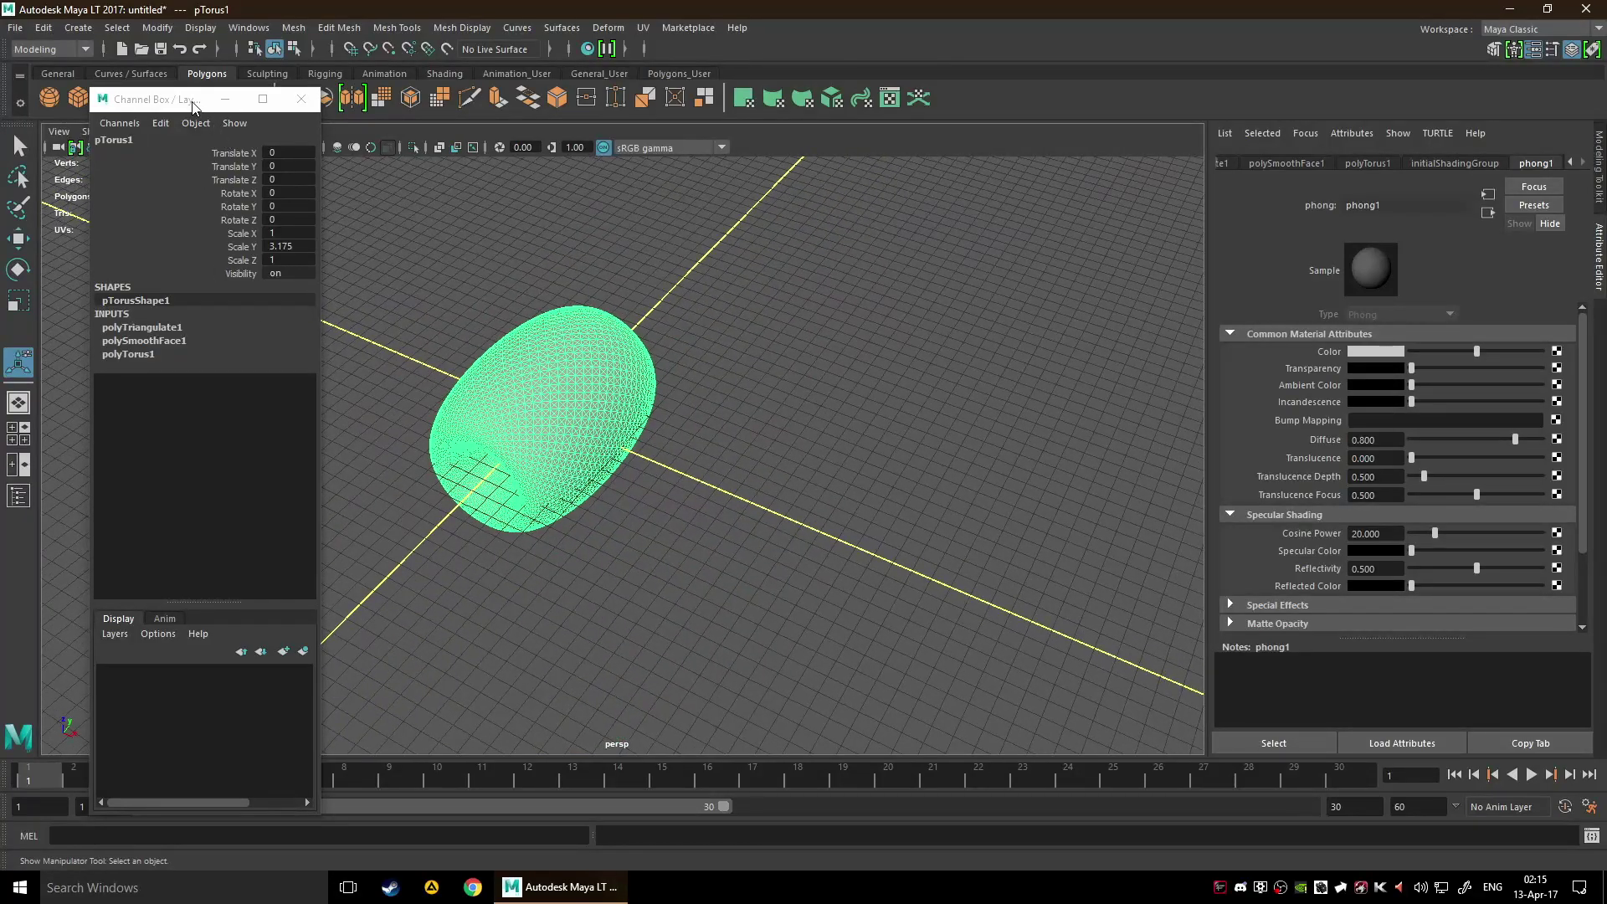
pyautogui.moveTo(192, 107); pyautogui.dragTo(284, 450)
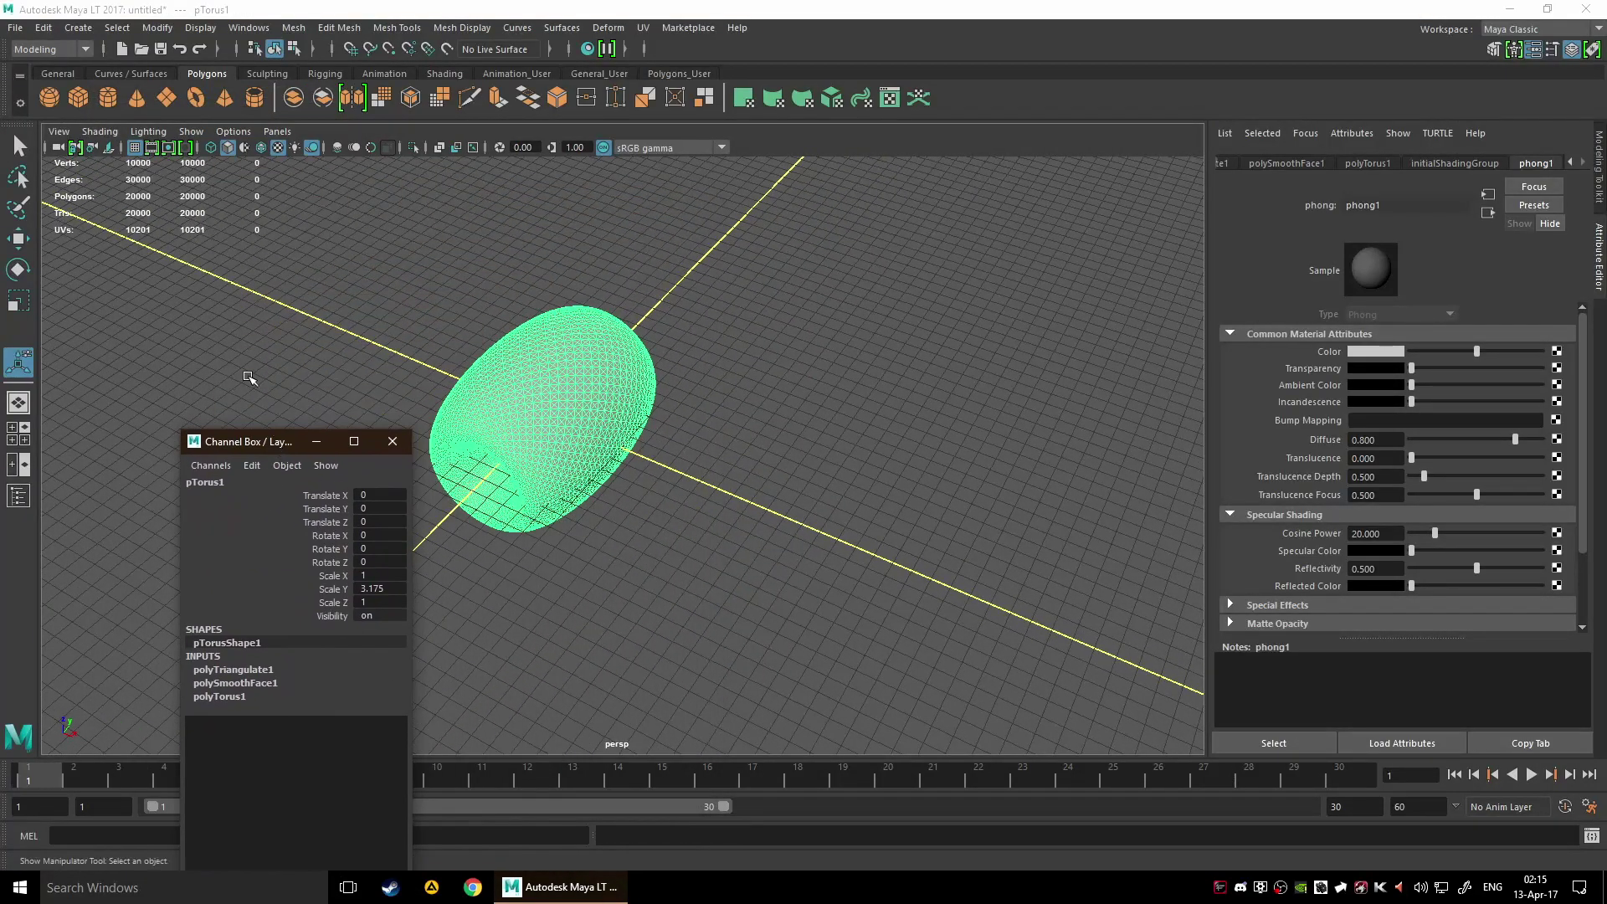
pyautogui.keyDown('alt'); pyautogui.moveTo(684, 388); pyautogui.dragTo(761, 355); pyautogui.keyUp('alt')
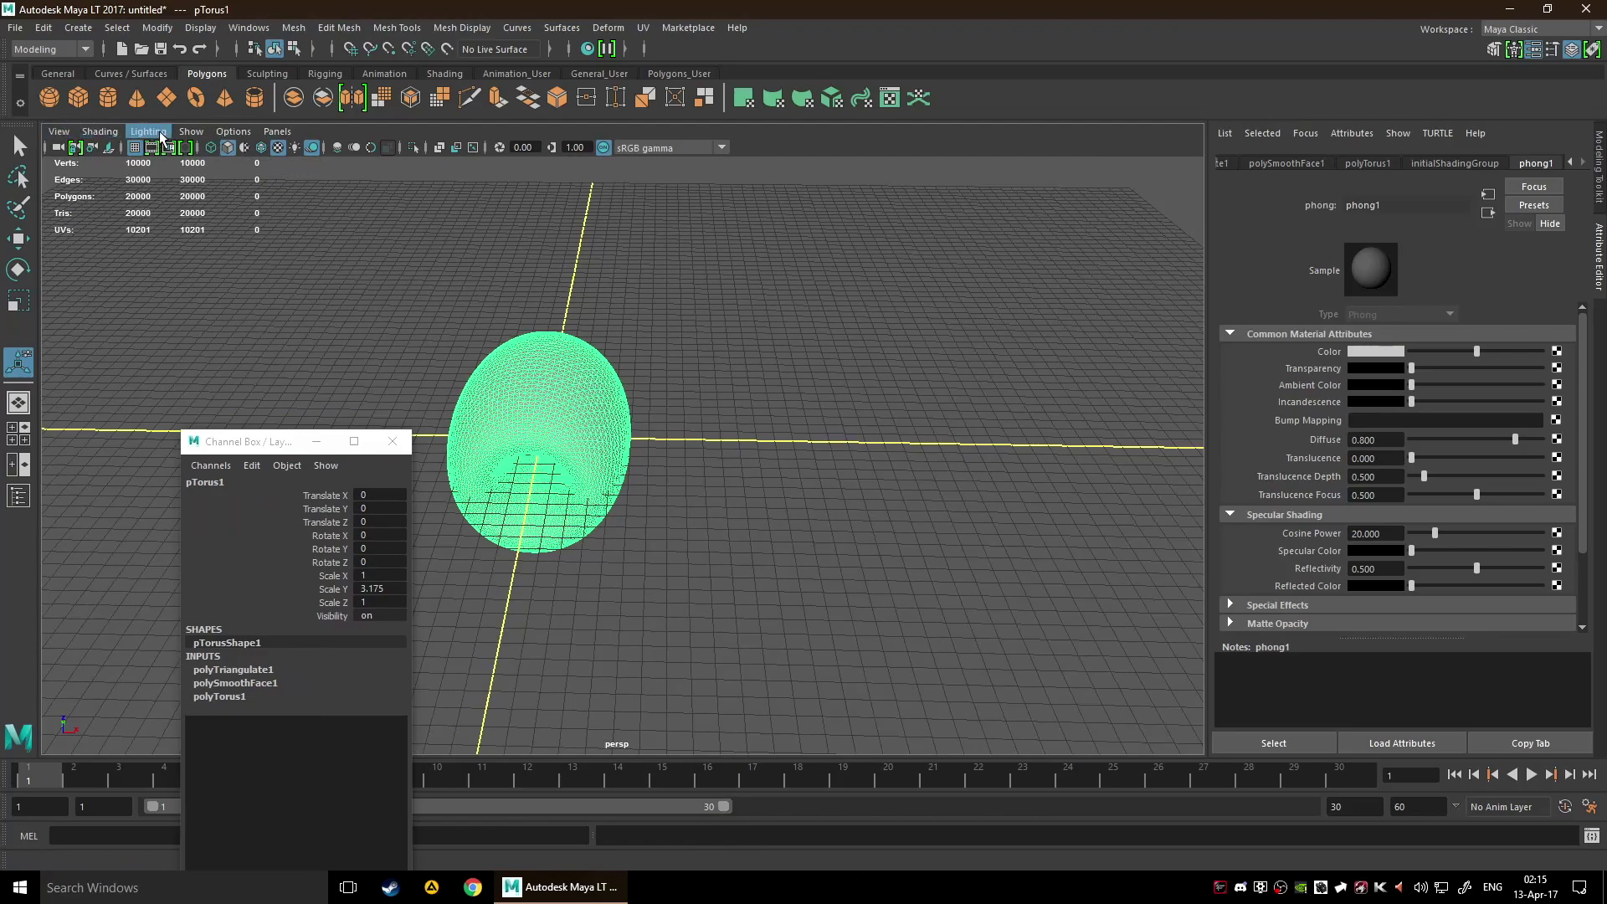
# - Create a default polygon cube and move the torus along the X axis away from it
pyautogui.click(78, 98)
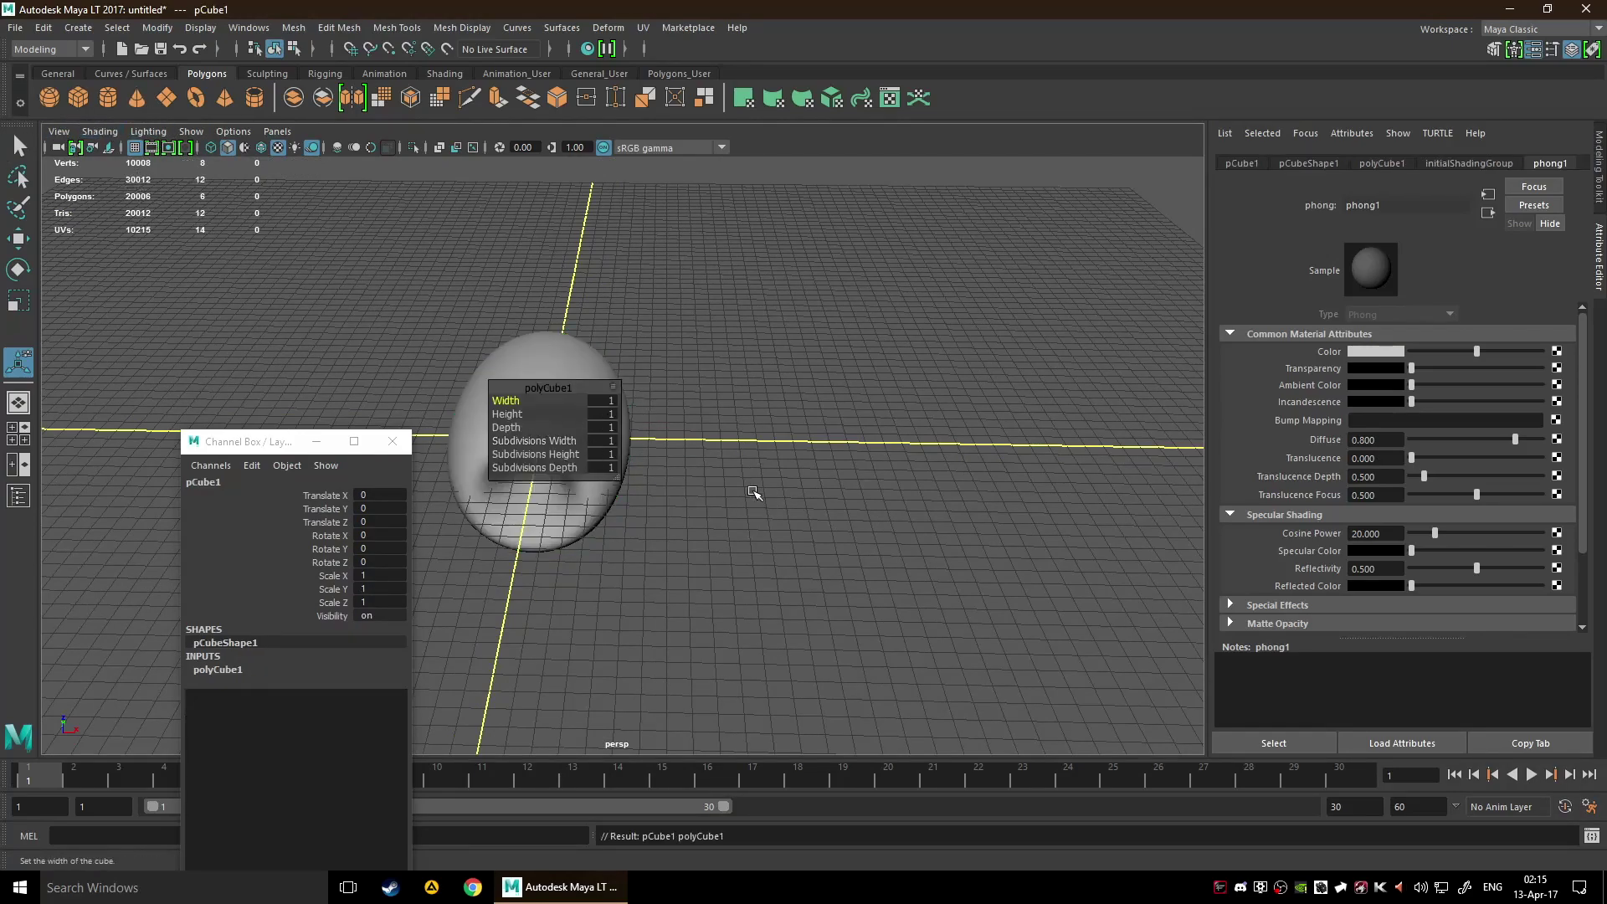
pyautogui.click(636, 488)
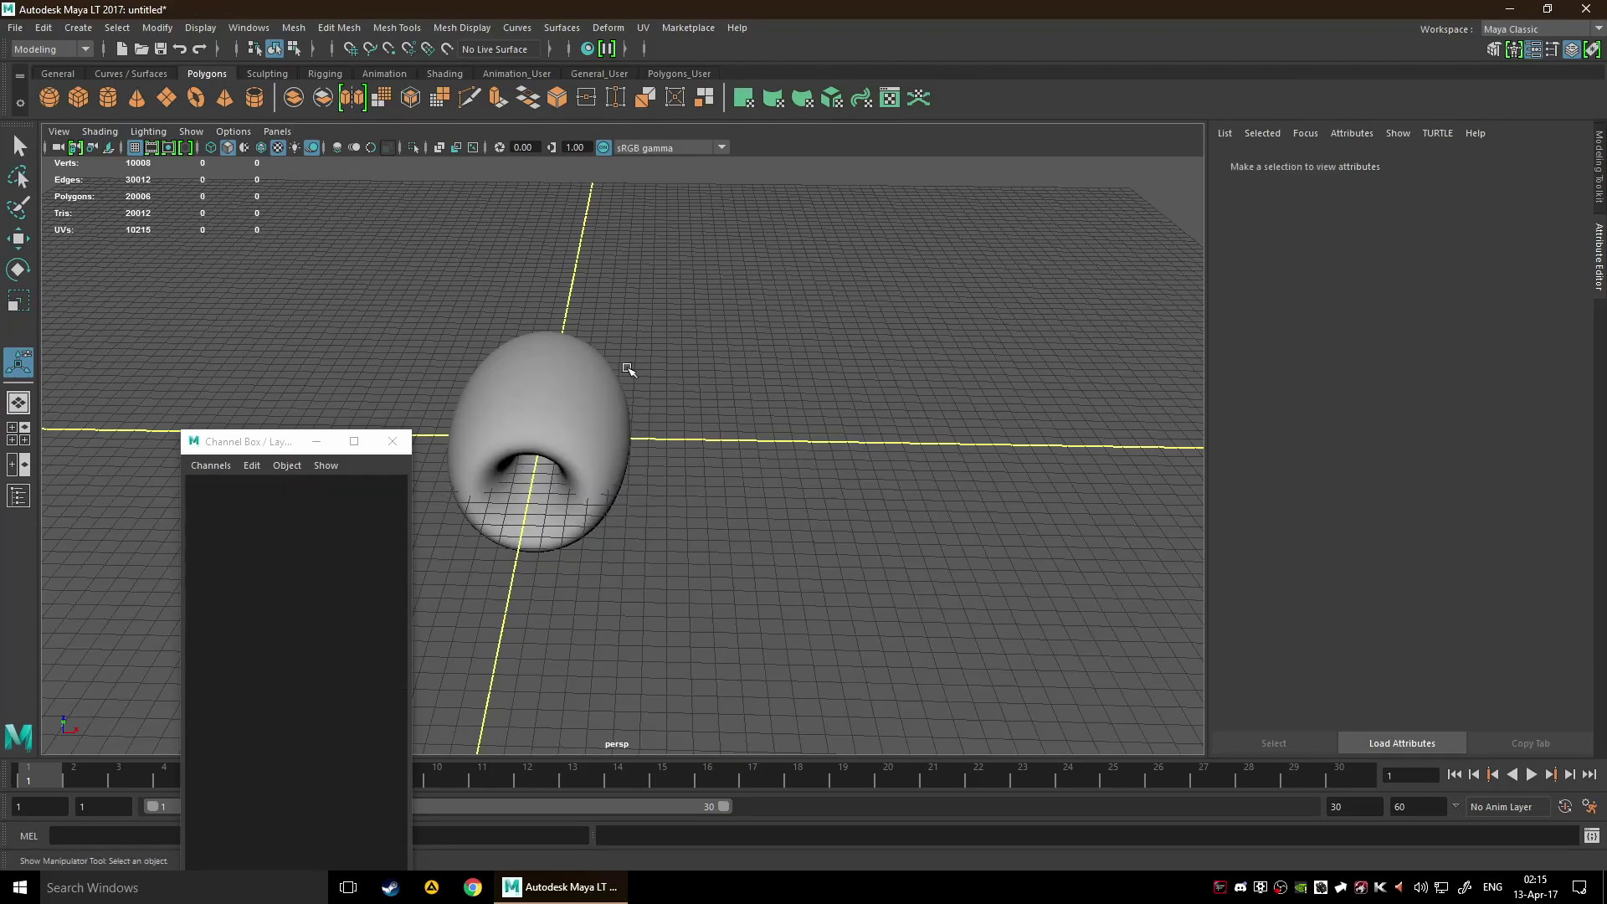
pyautogui.click(557, 445)
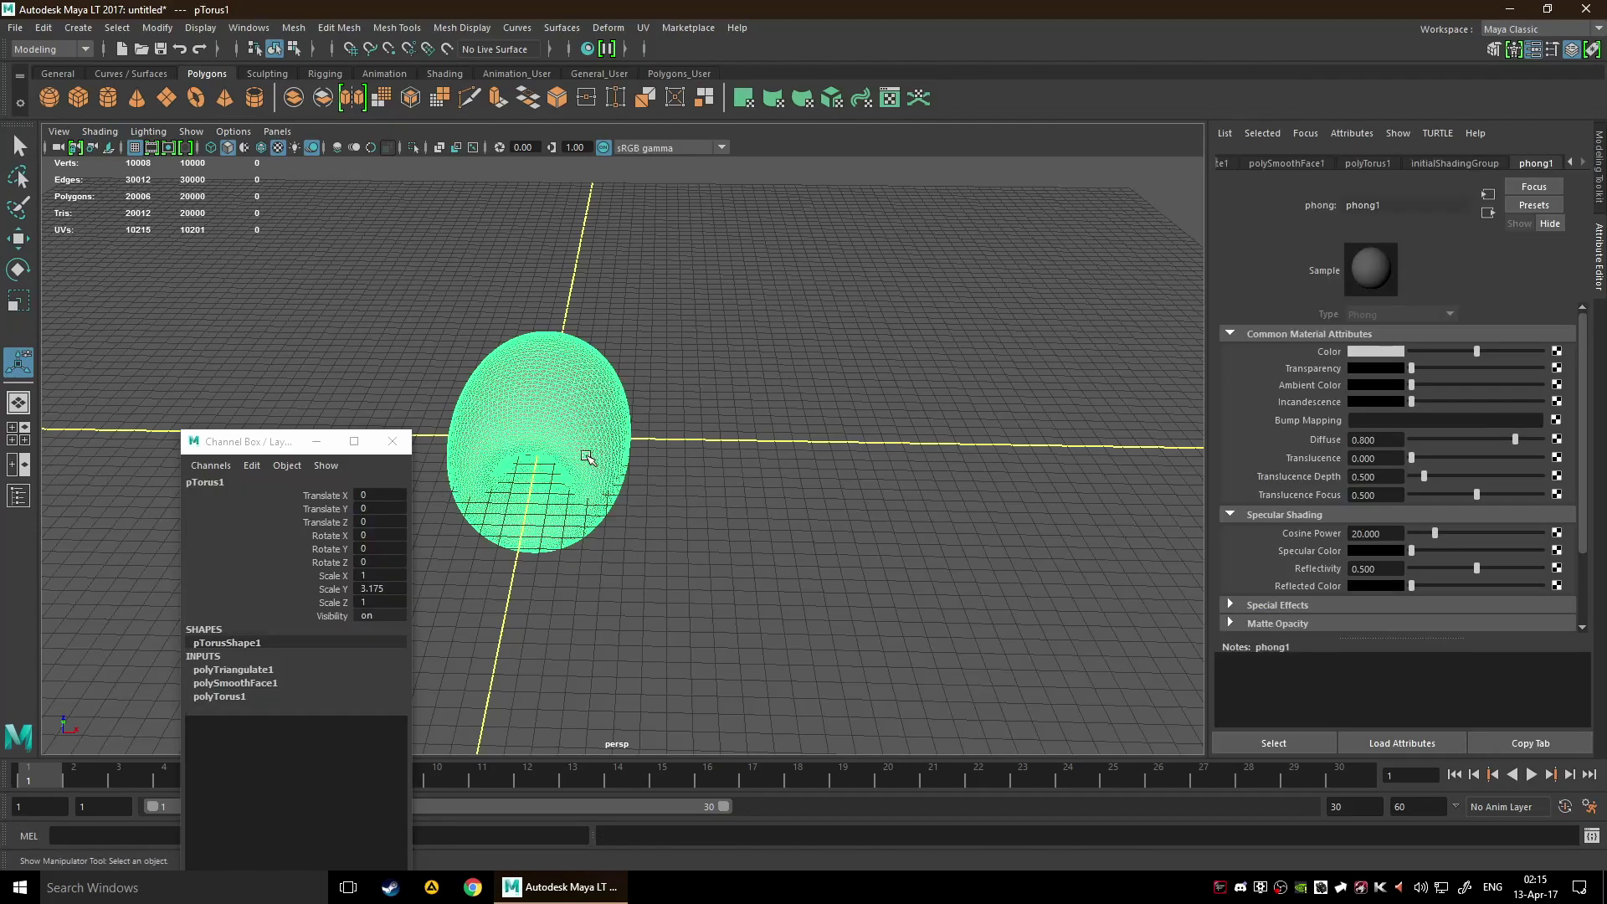
pyautogui.press('w')
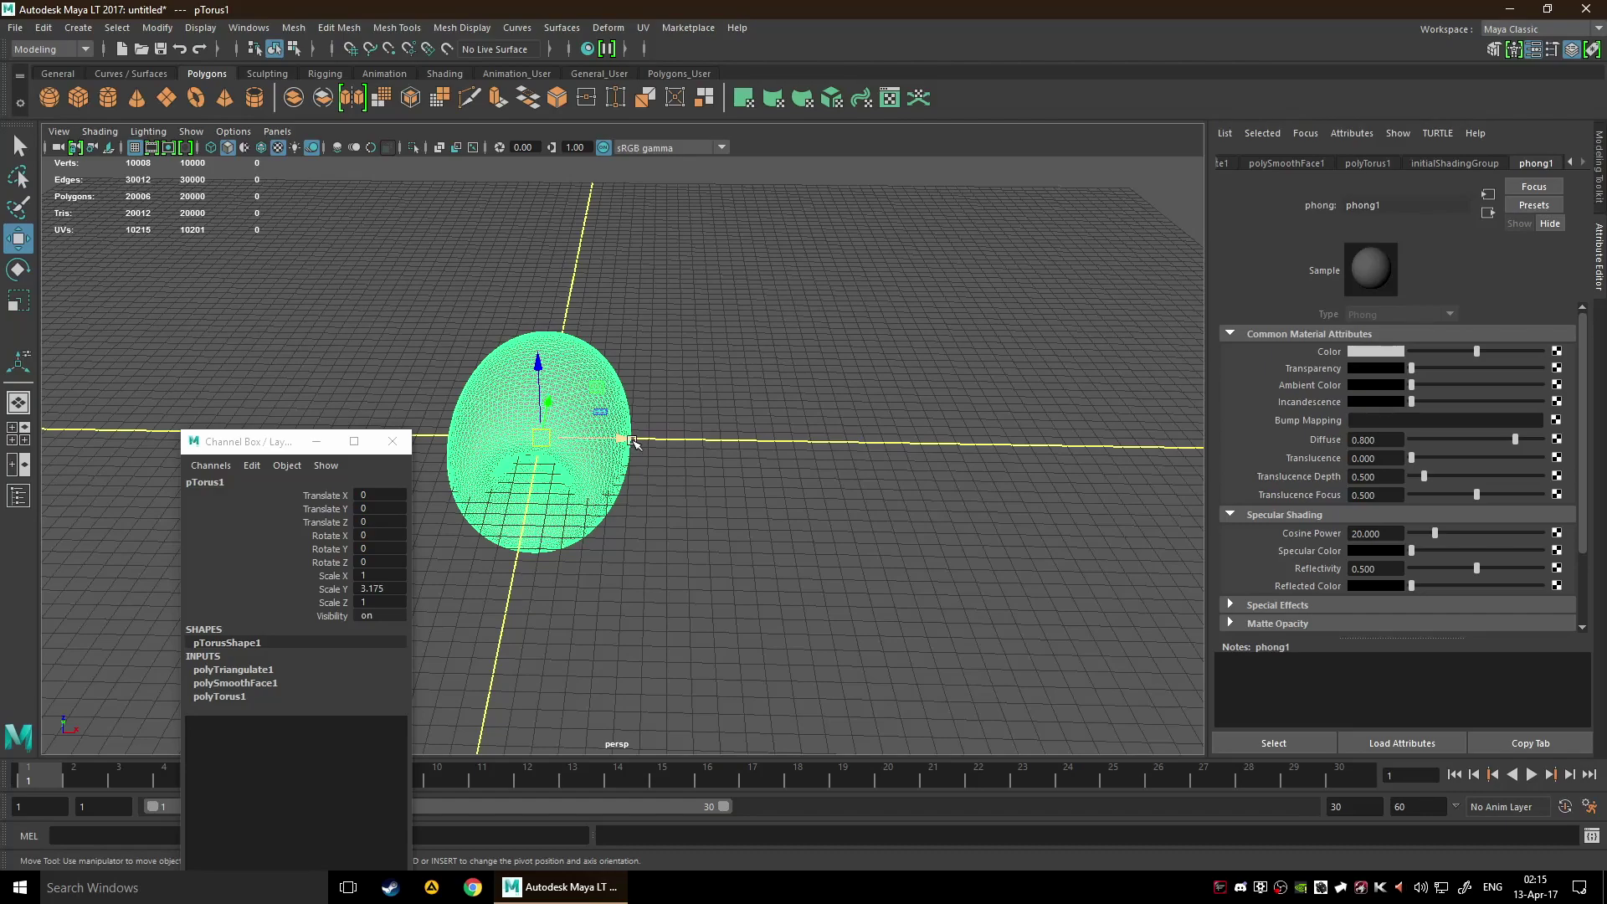
pyautogui.click(775, 469)
pyautogui.click(592, 463)
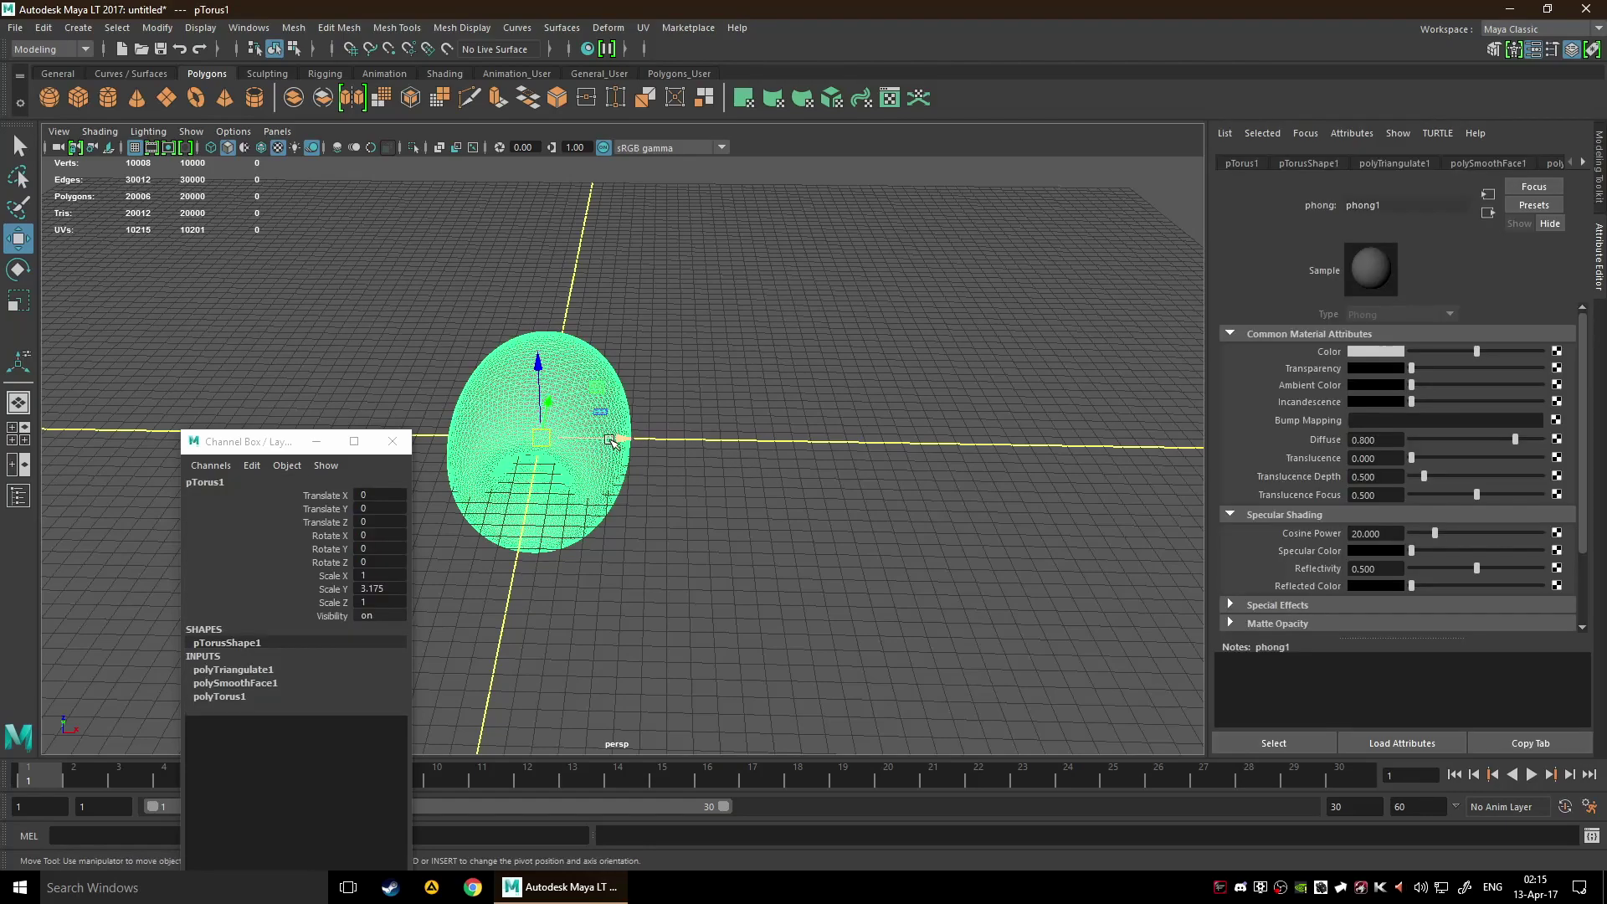
pyautogui.moveTo(612, 441); pyautogui.dragTo(856, 441)
# - Move the cube along X to about -10.3, frame it and view it beside the torus
pyautogui.click(78, 98)
pyautogui.moveTo(621, 441); pyautogui.dragTo(439, 437)
pyautogui.keyDown('alt'); pyautogui.moveTo(506, 323); pyautogui.dragTo(699, 395); pyautogui.keyUp('alt')
pyautogui.press('f')
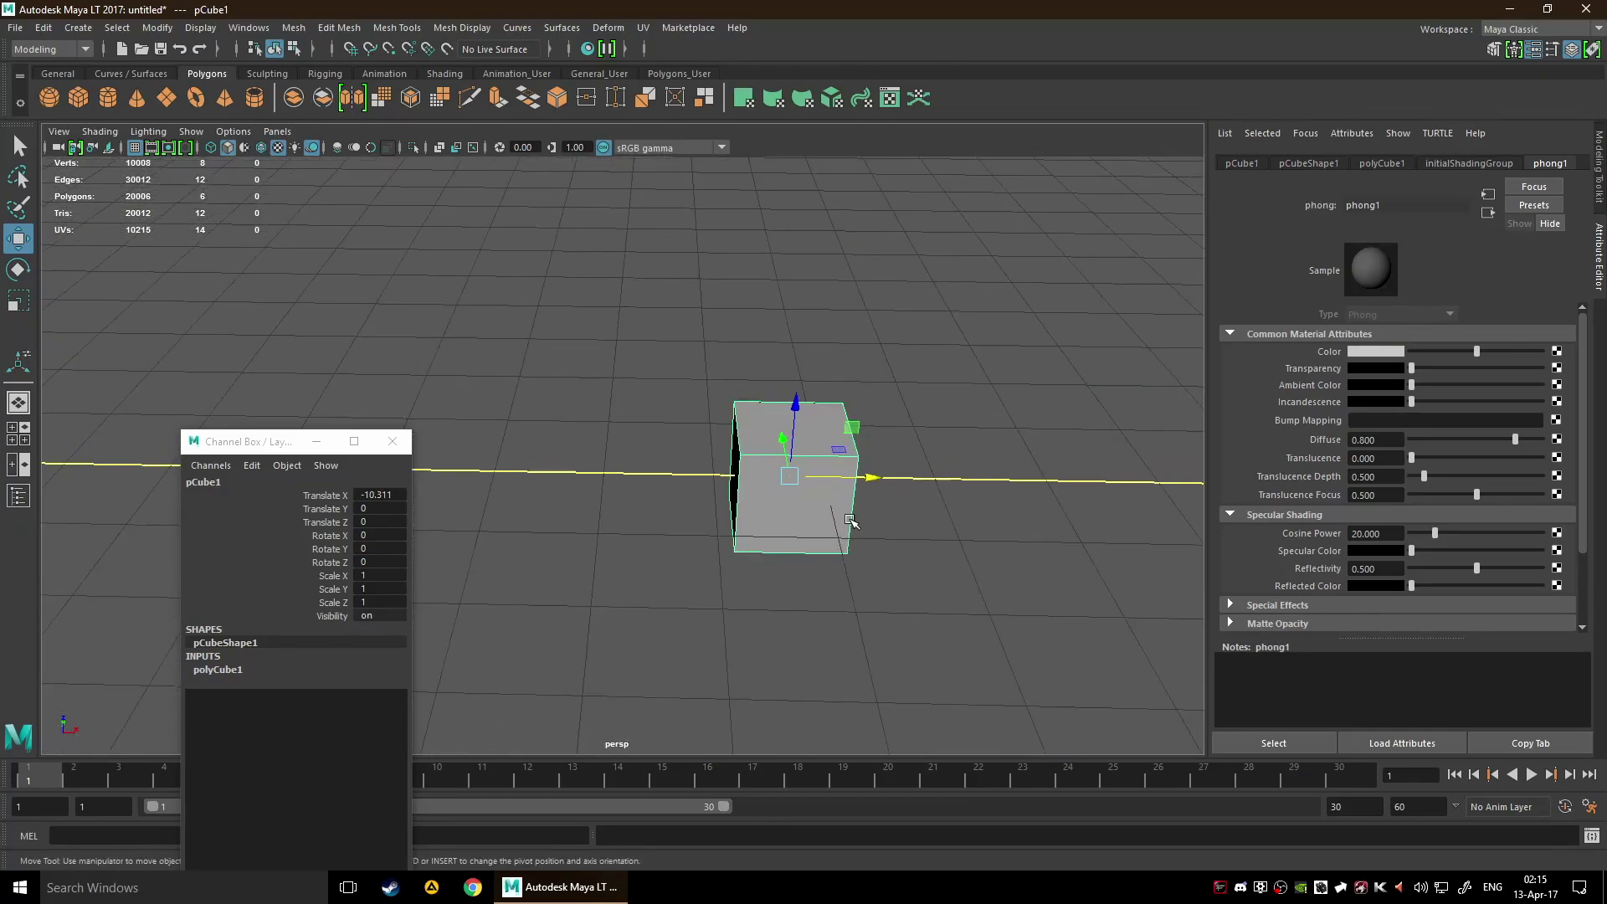
pyautogui.scroll(-5, 888, 514)
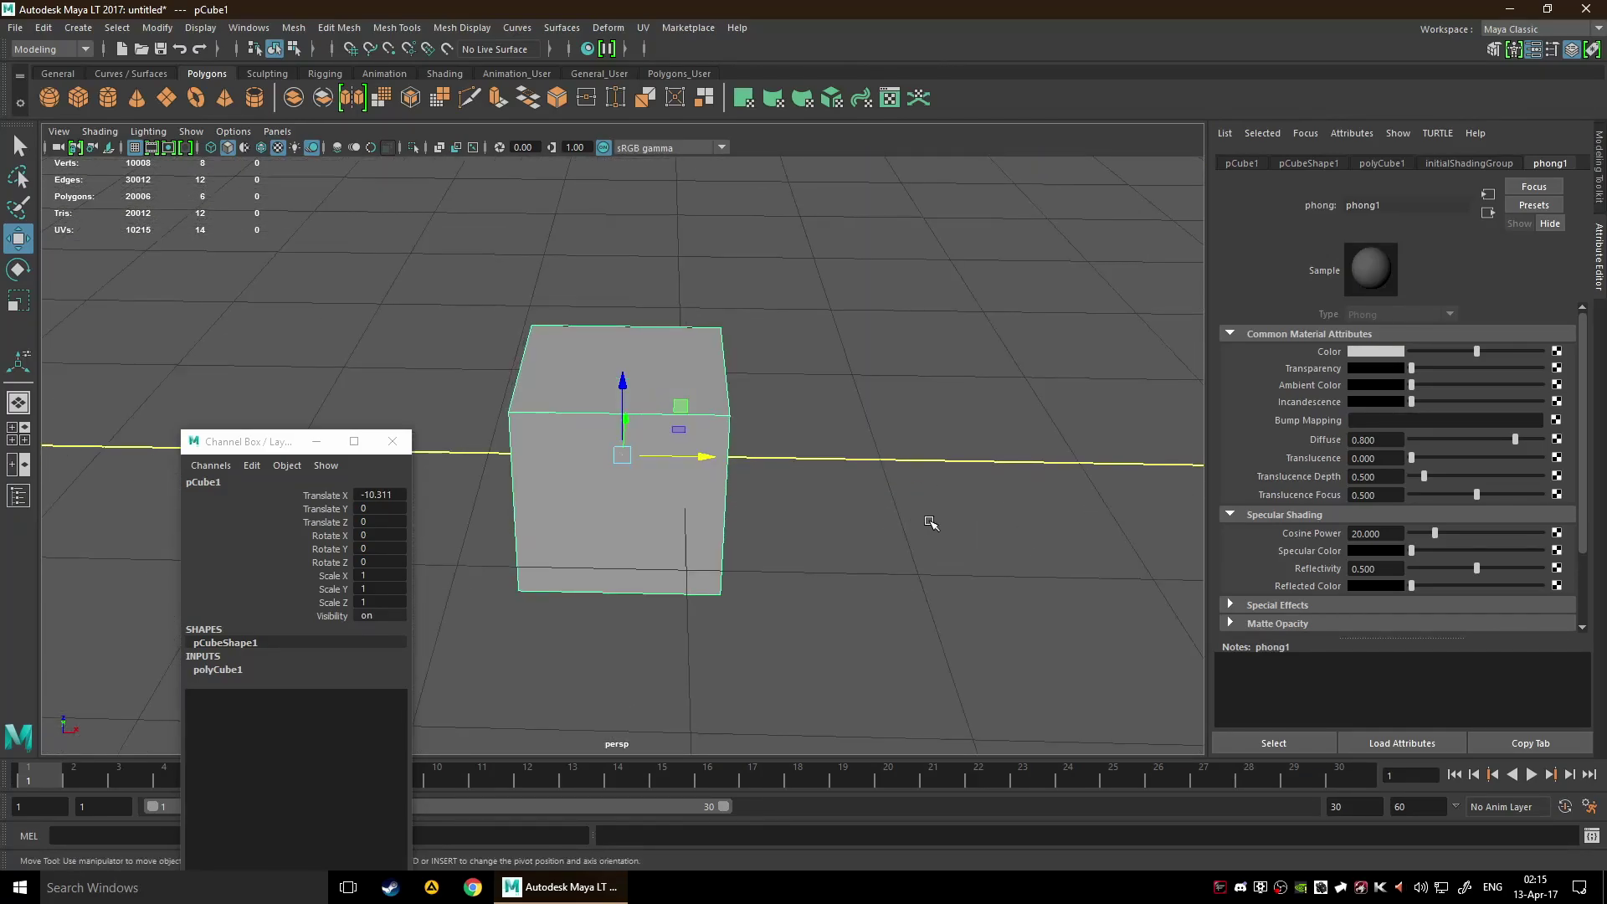
pyautogui.scroll(-3, 930, 519)
pyautogui.keyDown('alt'); pyautogui.moveTo(810, 495); pyautogui.dragTo(894, 467); pyautogui.keyUp('alt')
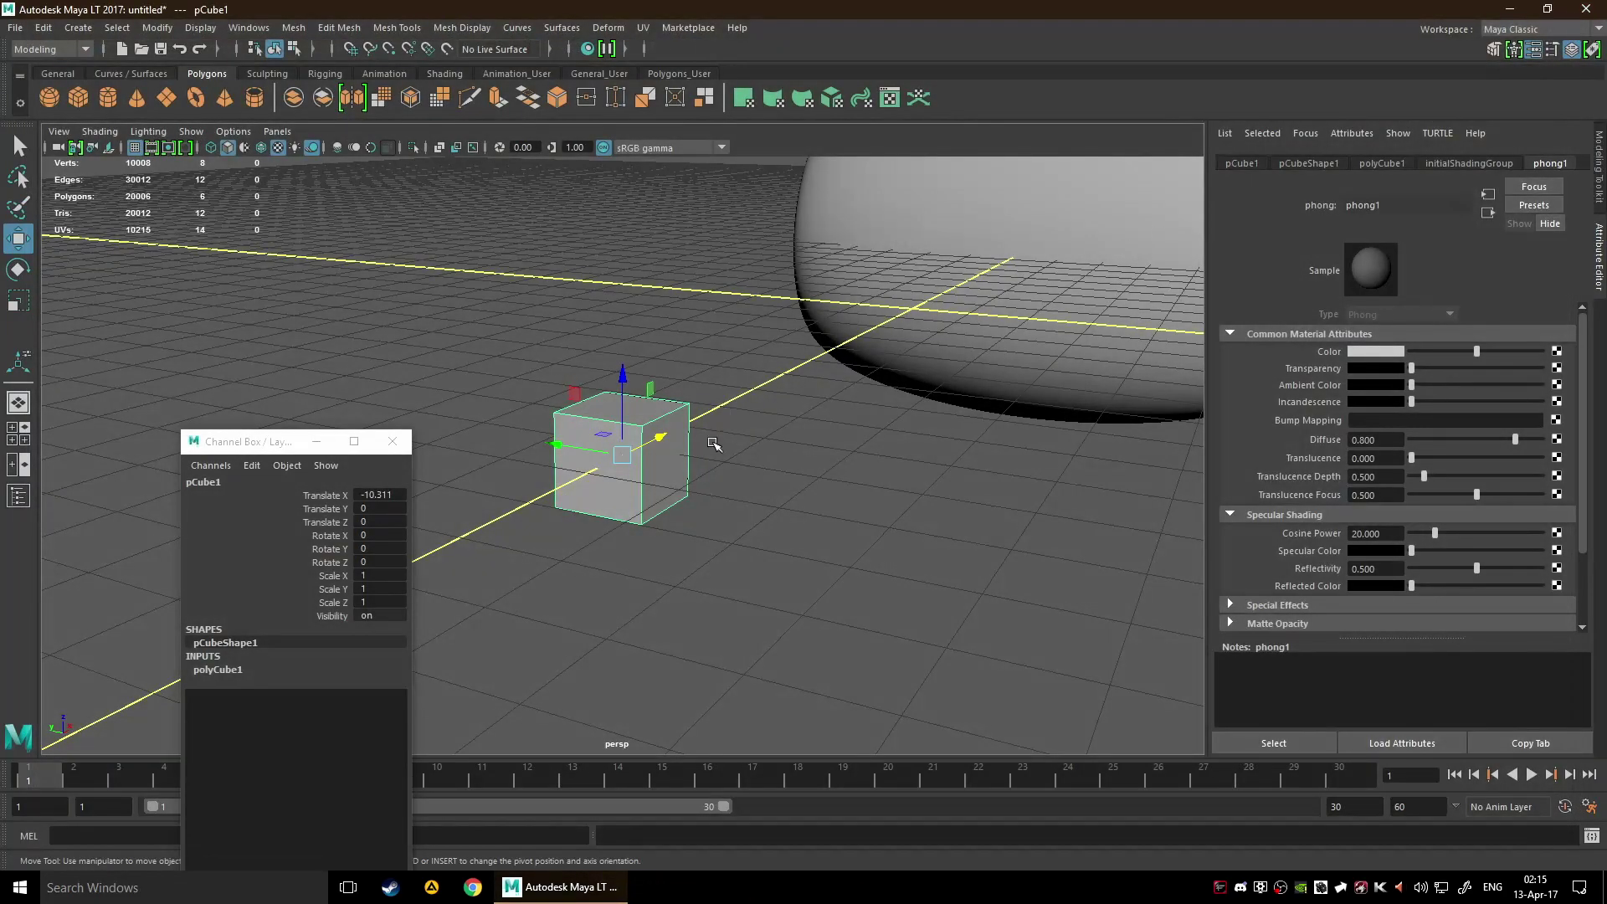
# - Switch the cube to face selection and assign a new Phong material to its selected front face
pyautogui.rightClick(607, 425)
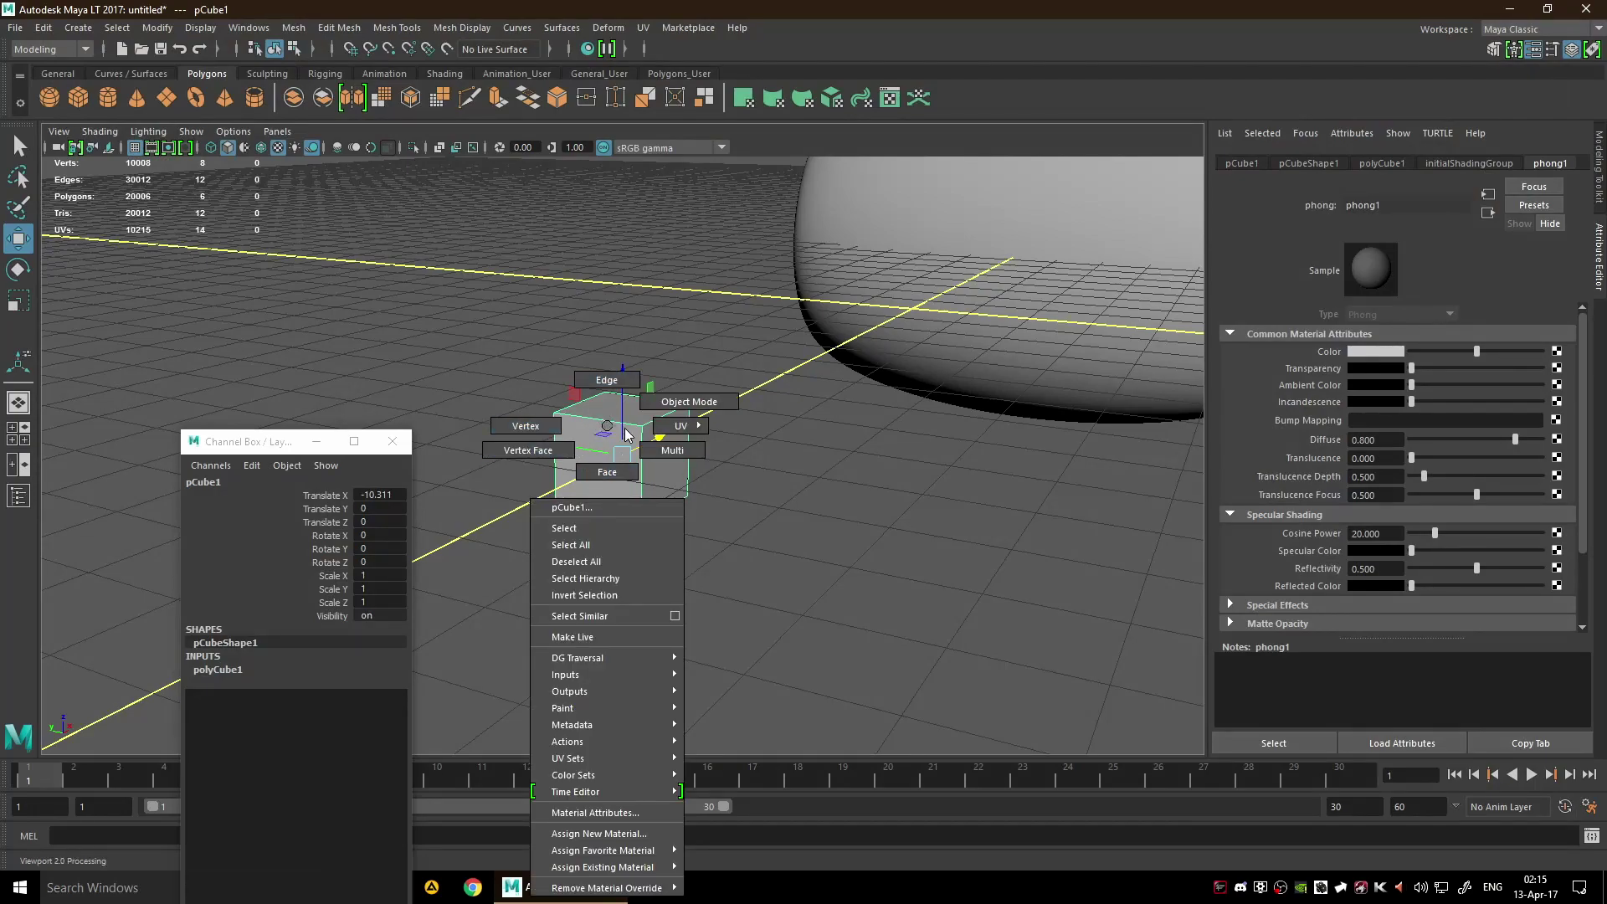
pyautogui.click(608, 474)
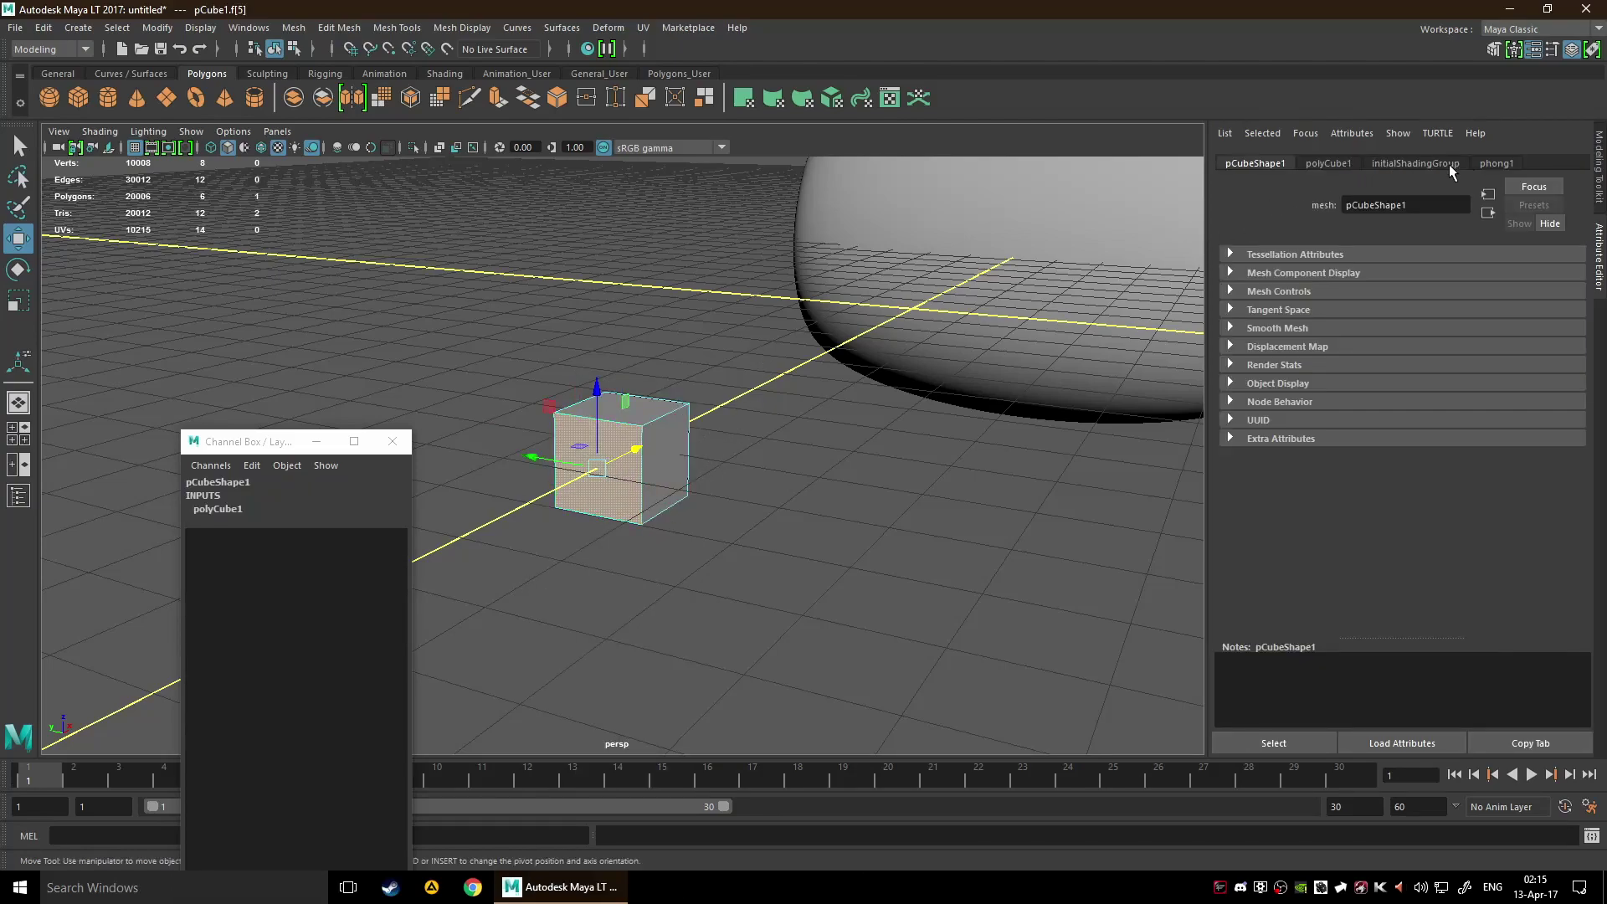
pyautogui.click(1486, 165)
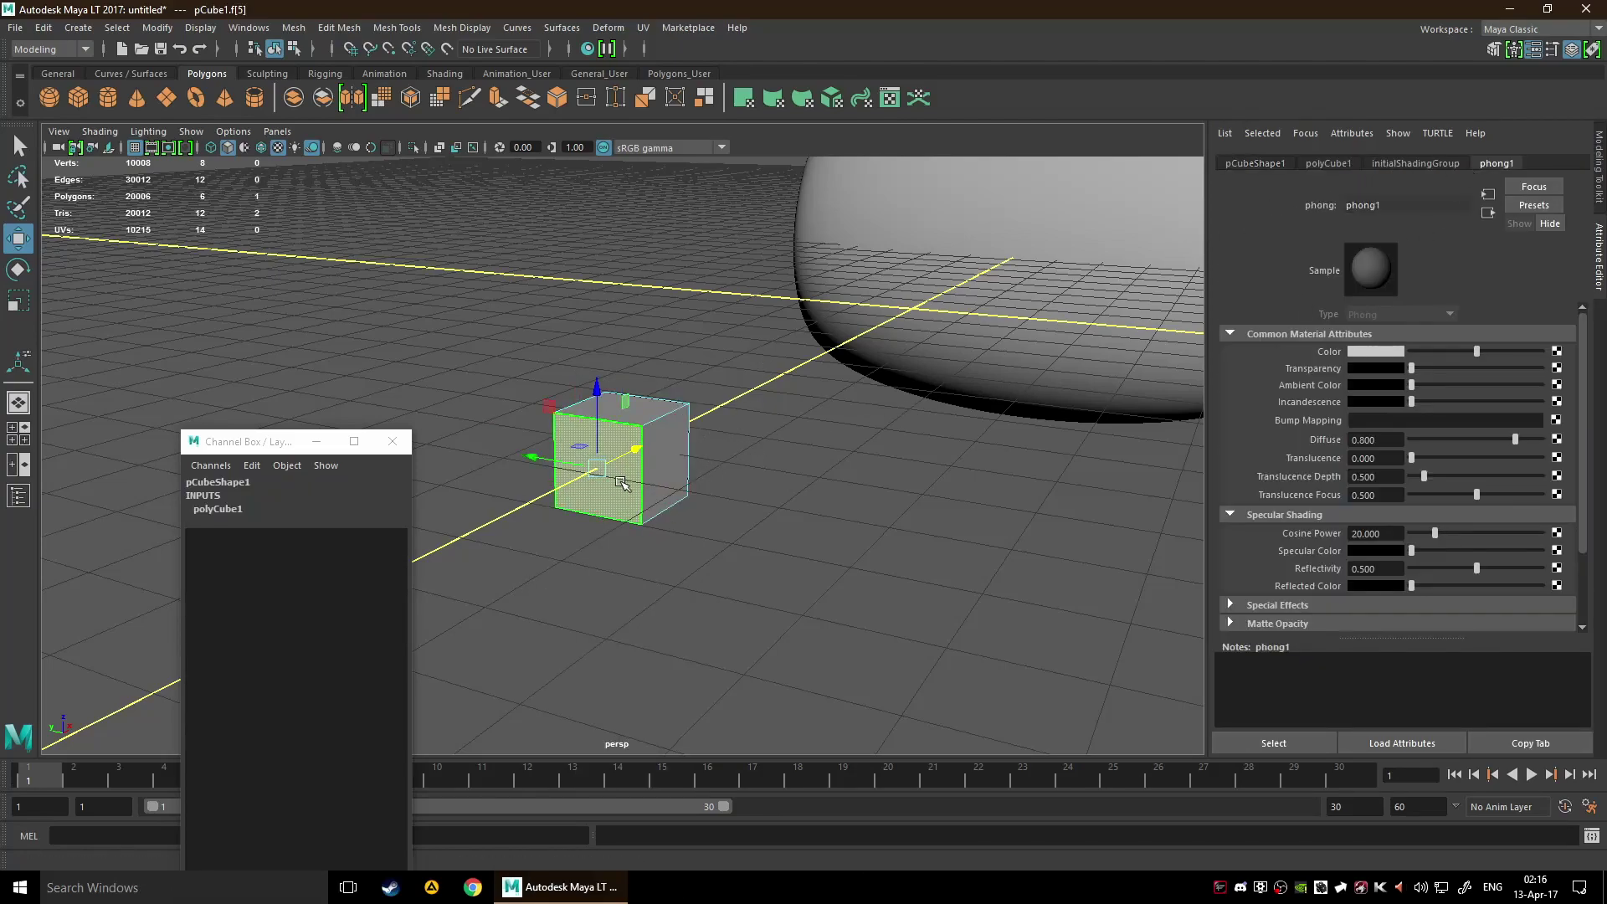
pyautogui.moveTo(610, 426); pyautogui.dragTo(660, 835, button='right')
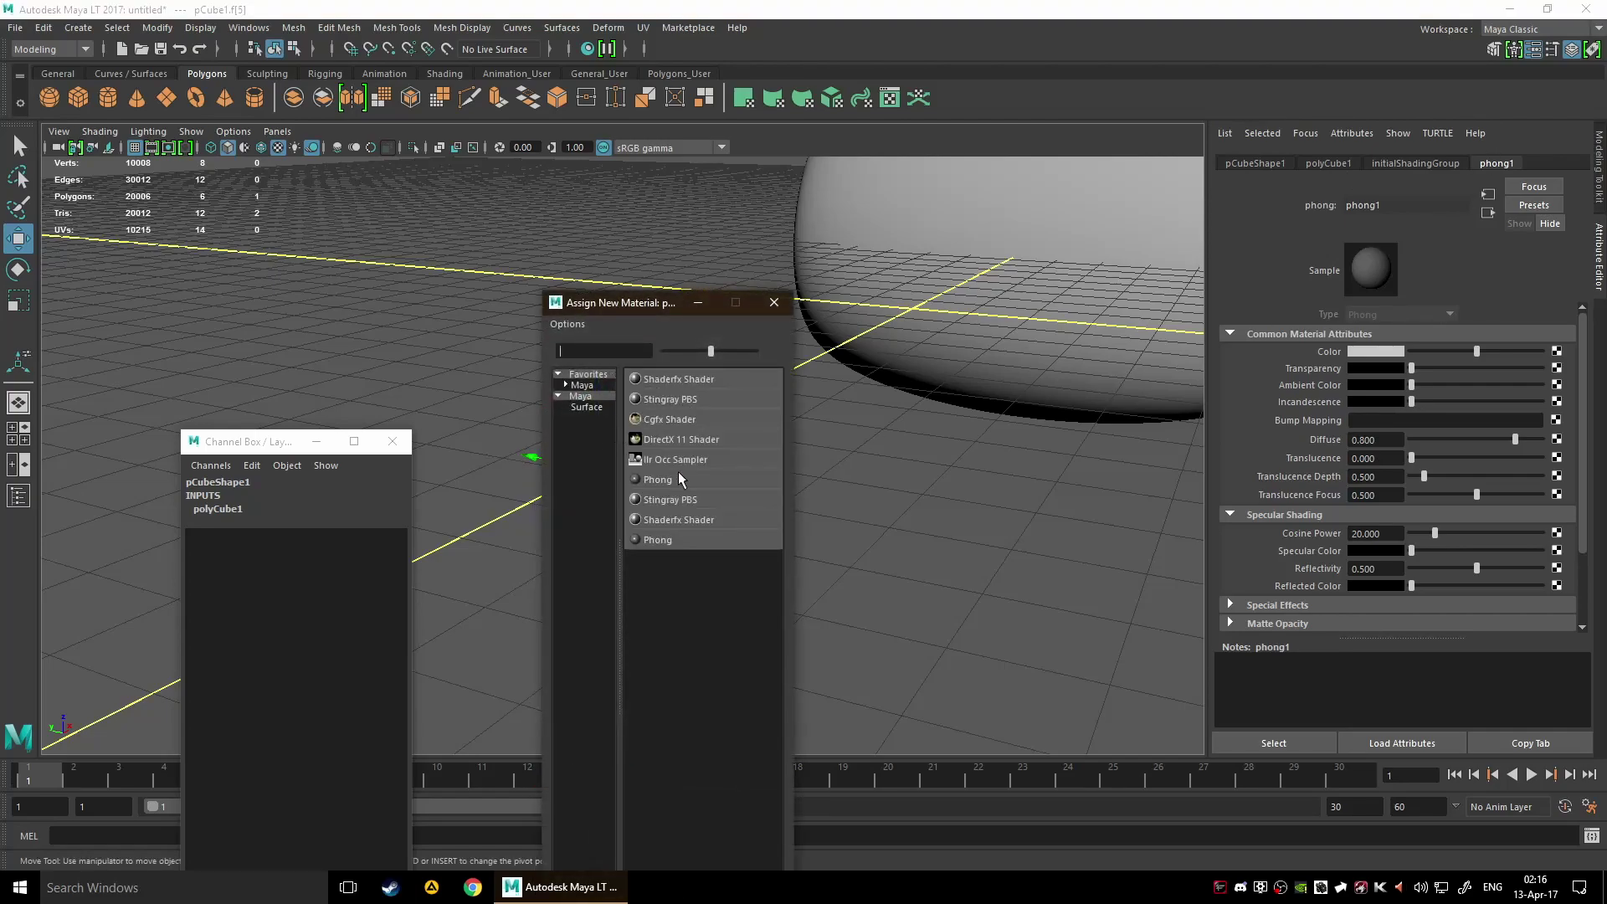
pyautogui.click(661, 479)
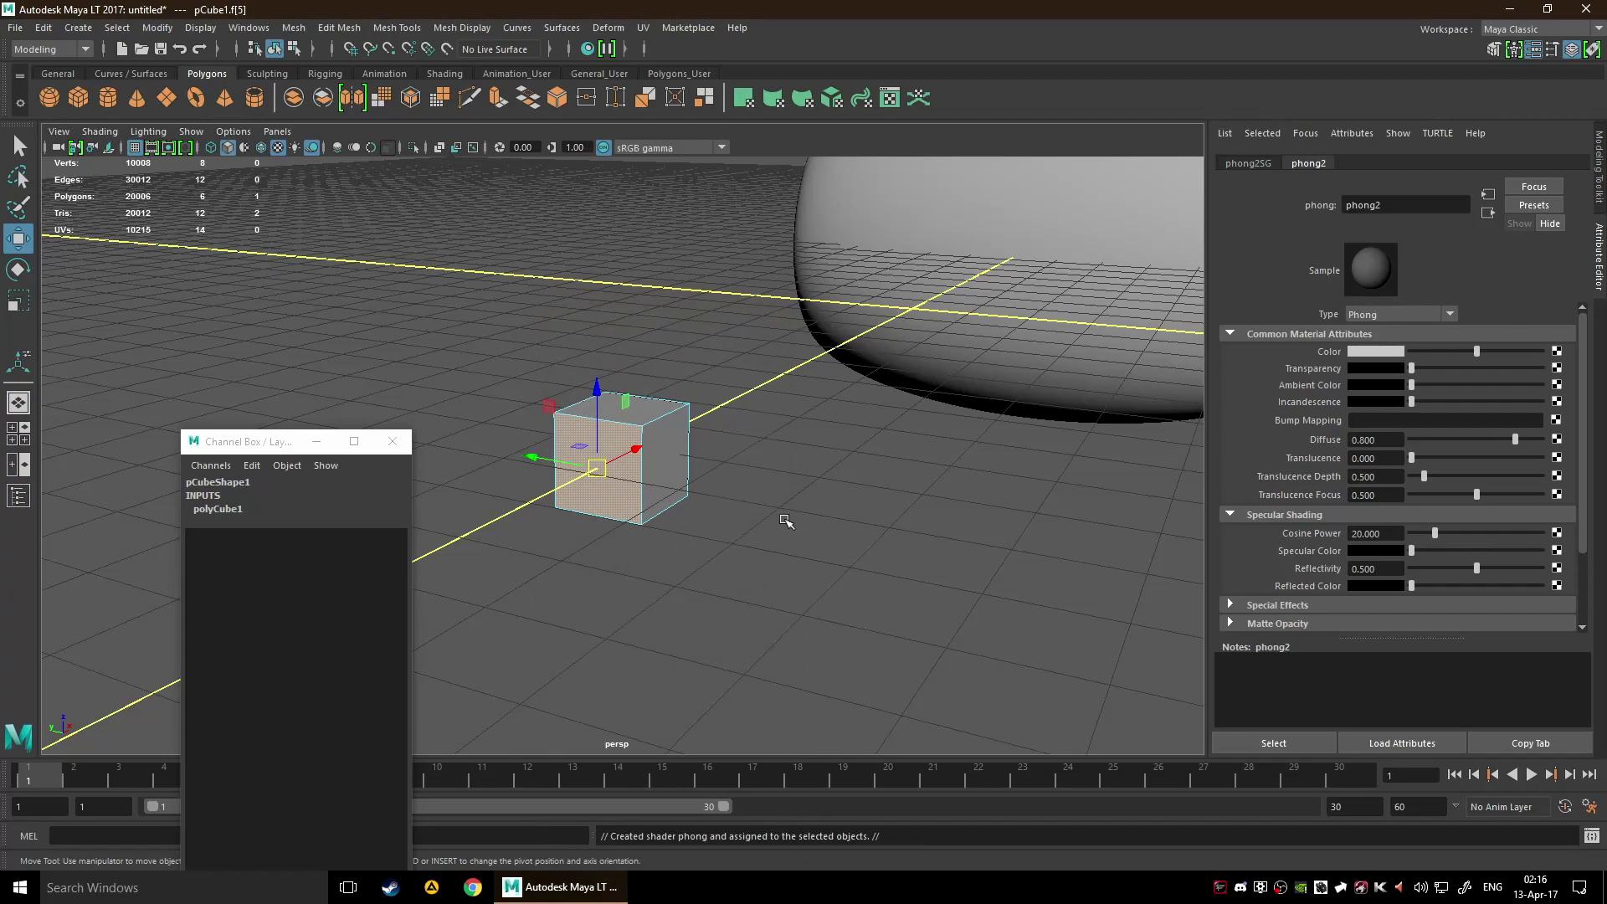
# - Change the front face's phong2 material type to DirectX 11 Shader and check the shader's preset options
pyautogui.press('BackSpace')
pyautogui.click(1424, 315)
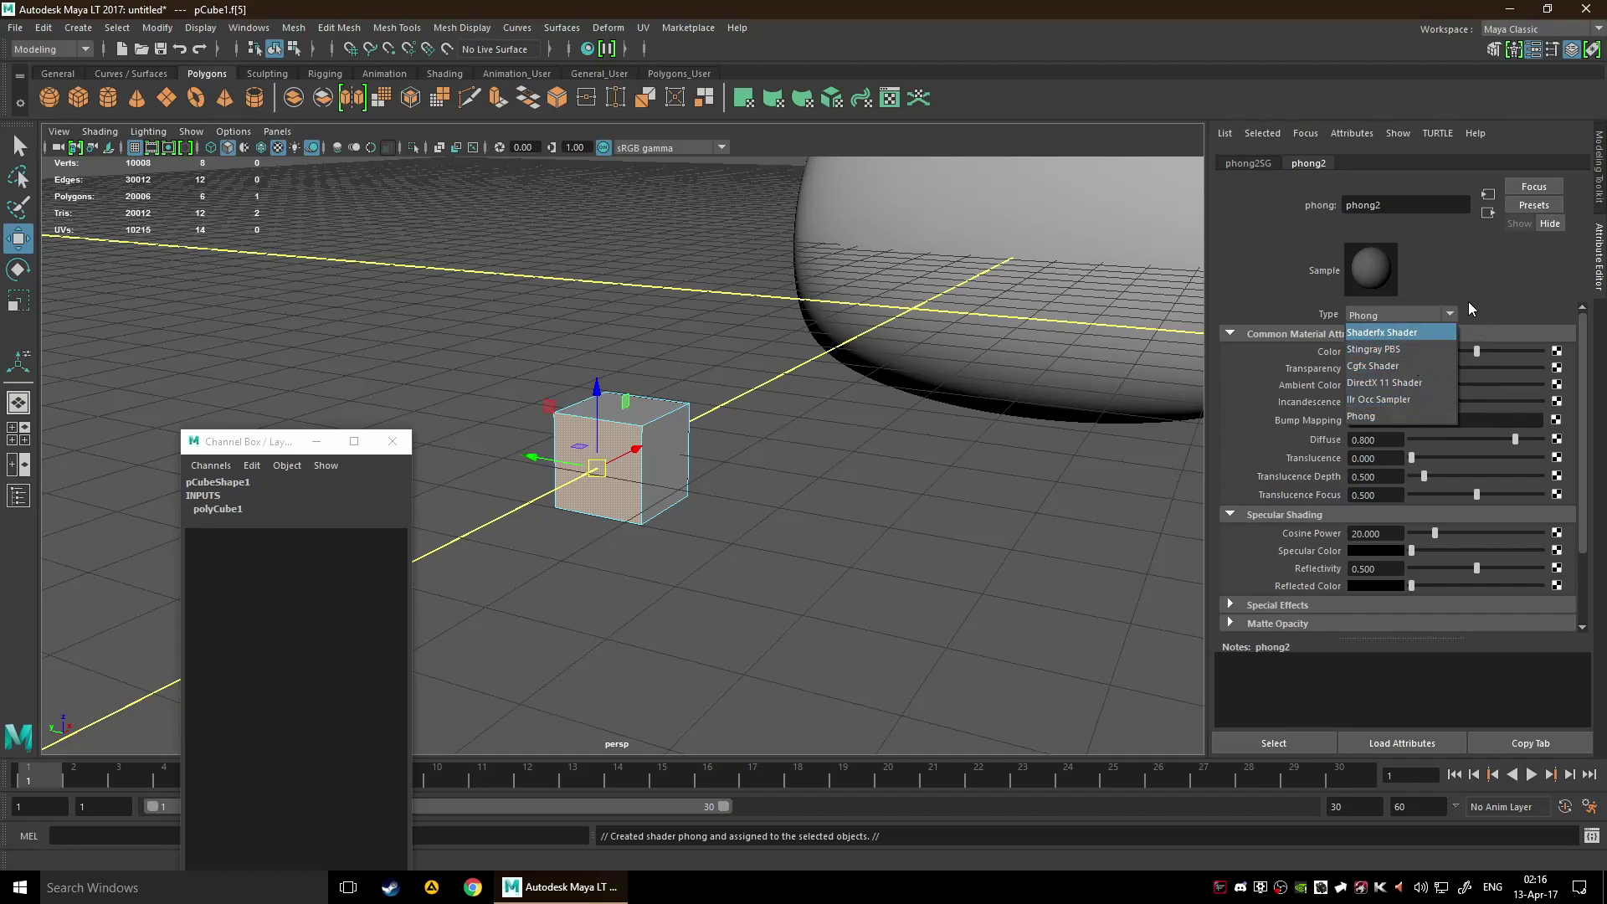
pyautogui.click(1423, 384)
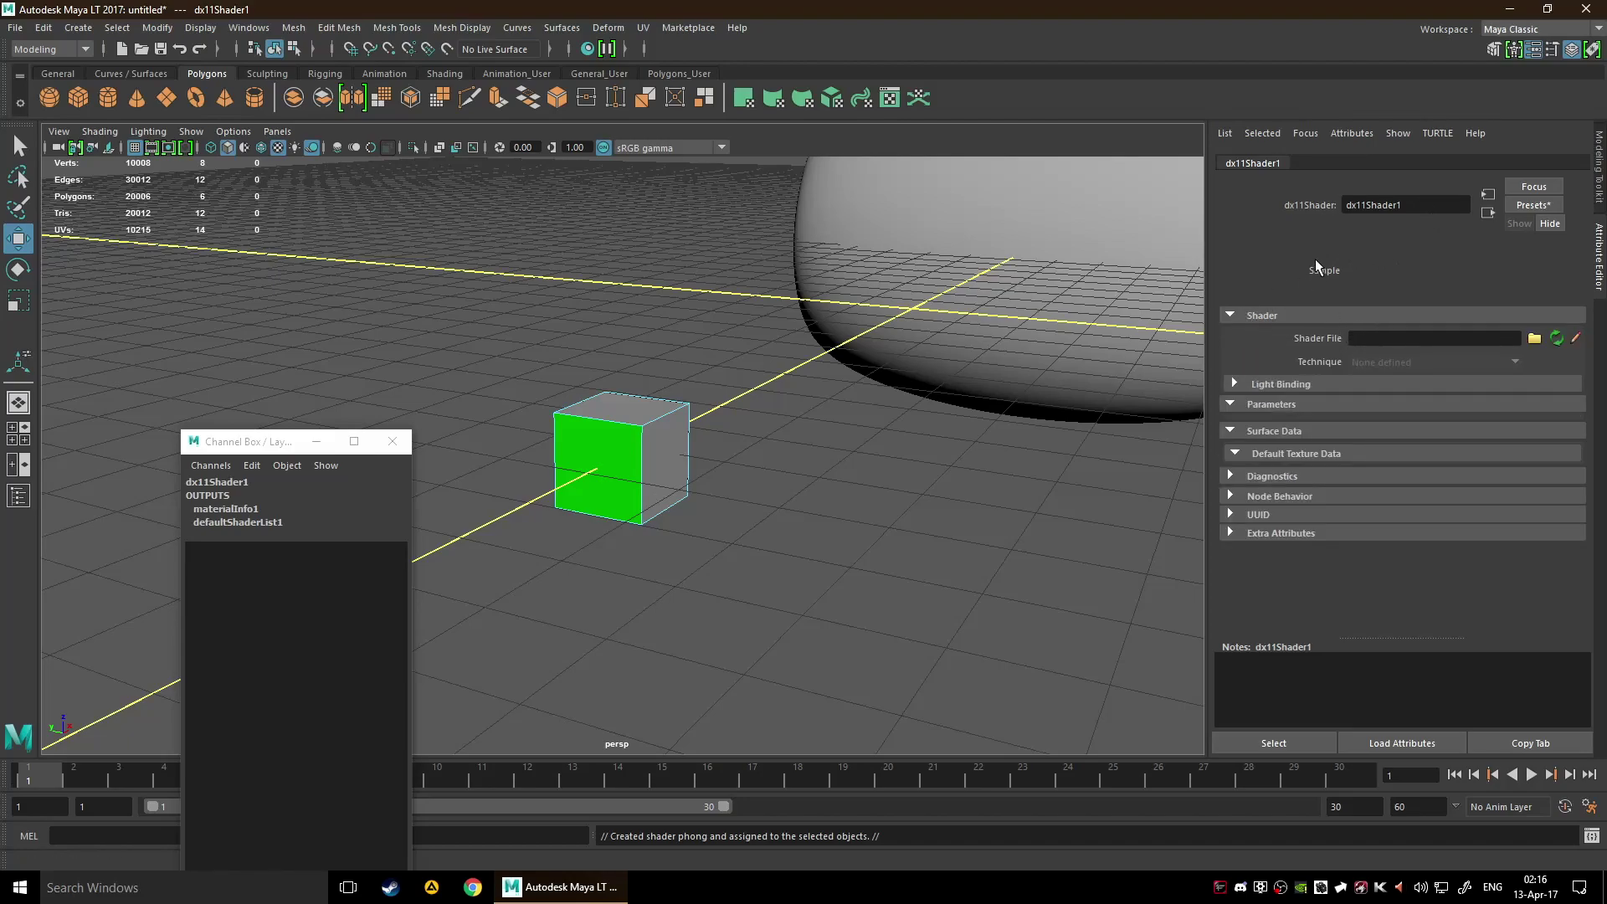
pyautogui.click(1540, 205)
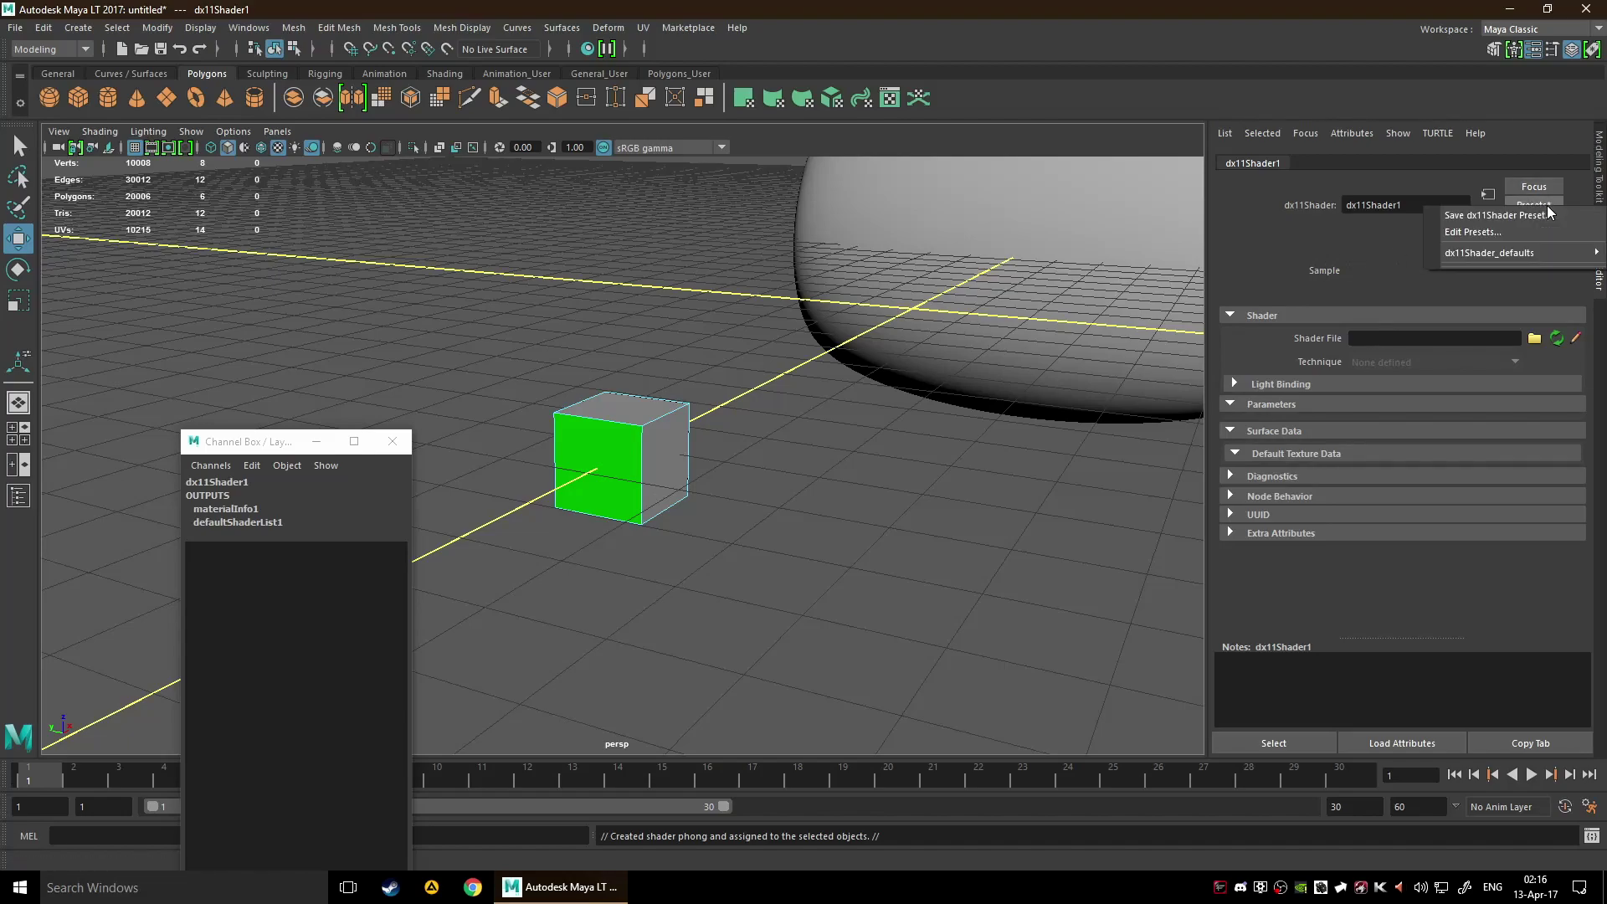
pyautogui.click(1320, 228)
# - Create another new Phong material and review its shading group and material attributes
pyautogui.moveTo(590, 427); pyautogui.dragTo(606, 831, button='right')
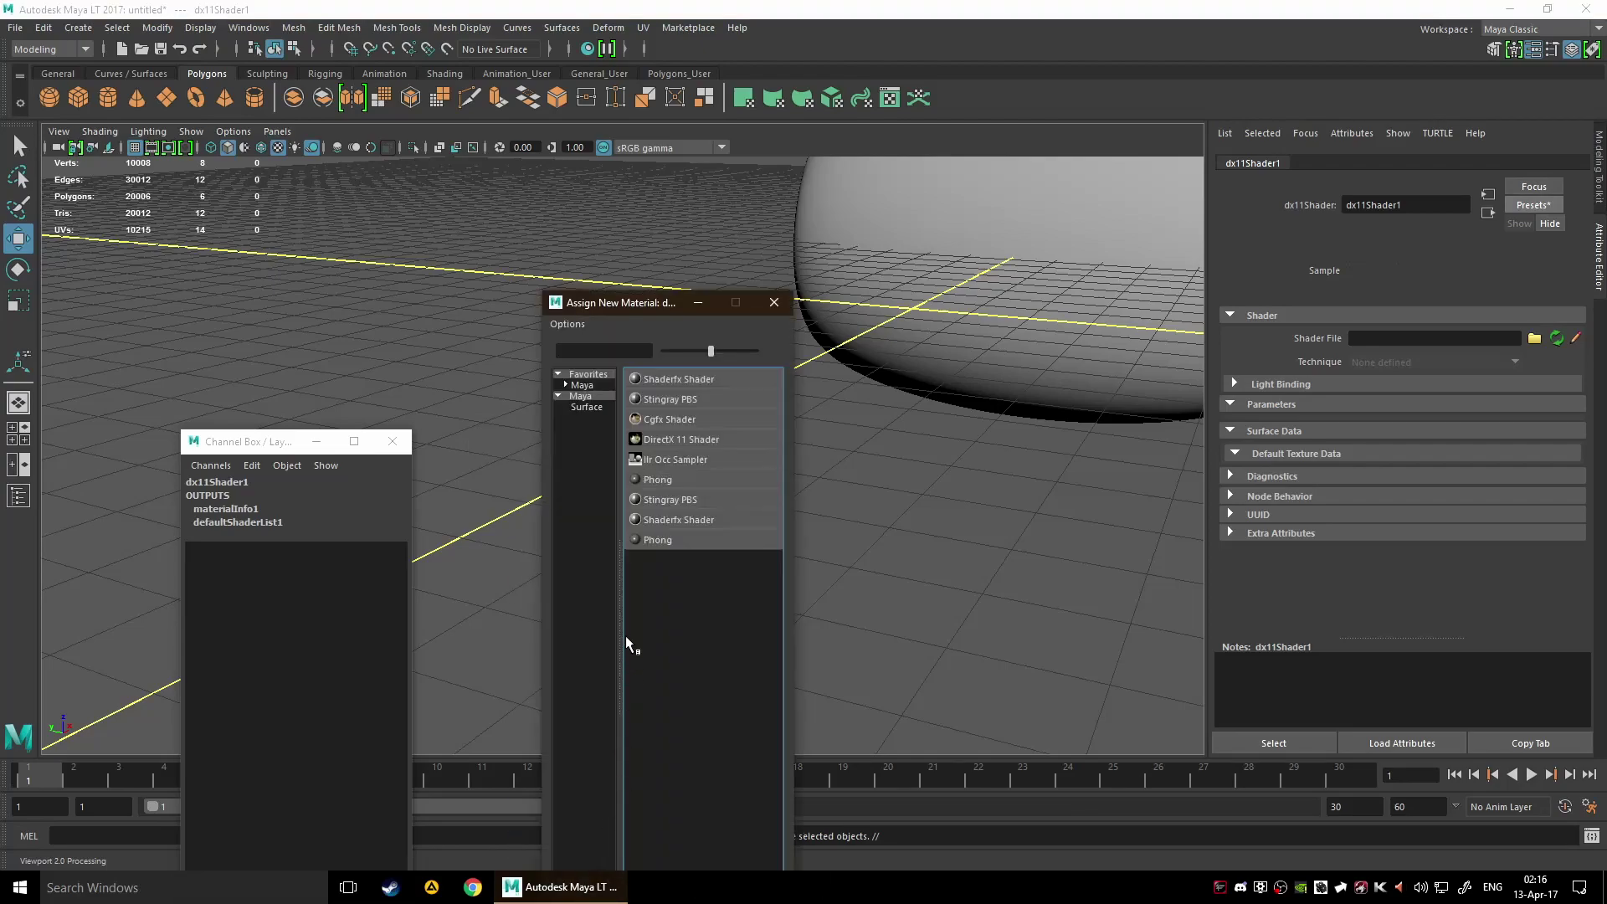
pyautogui.click(675, 535)
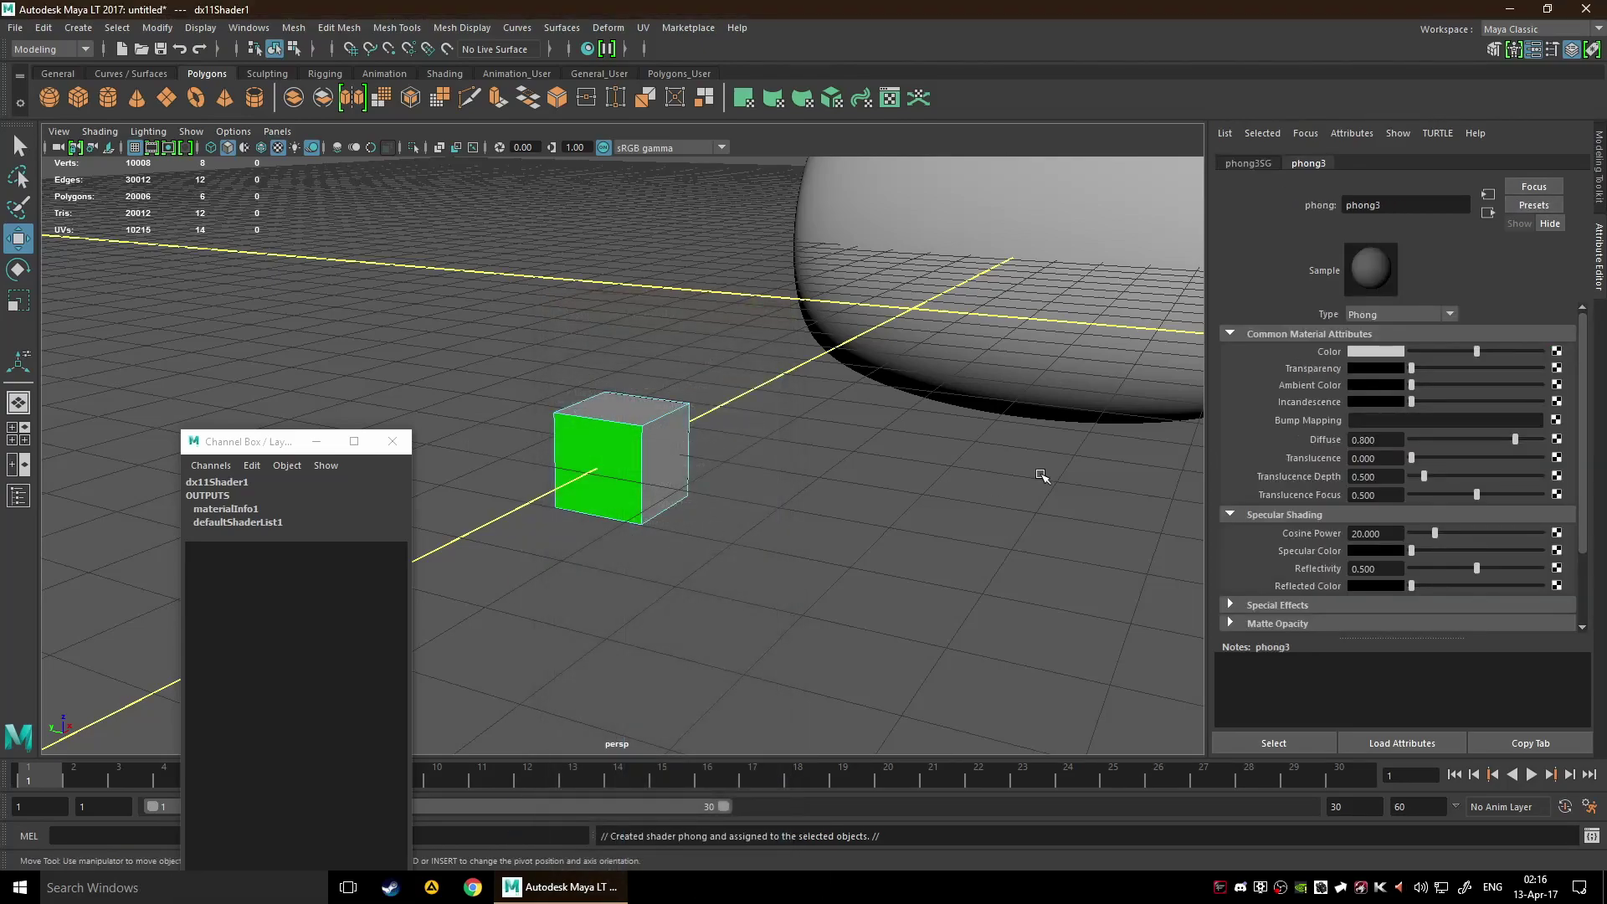
pyautogui.click(1256, 164)
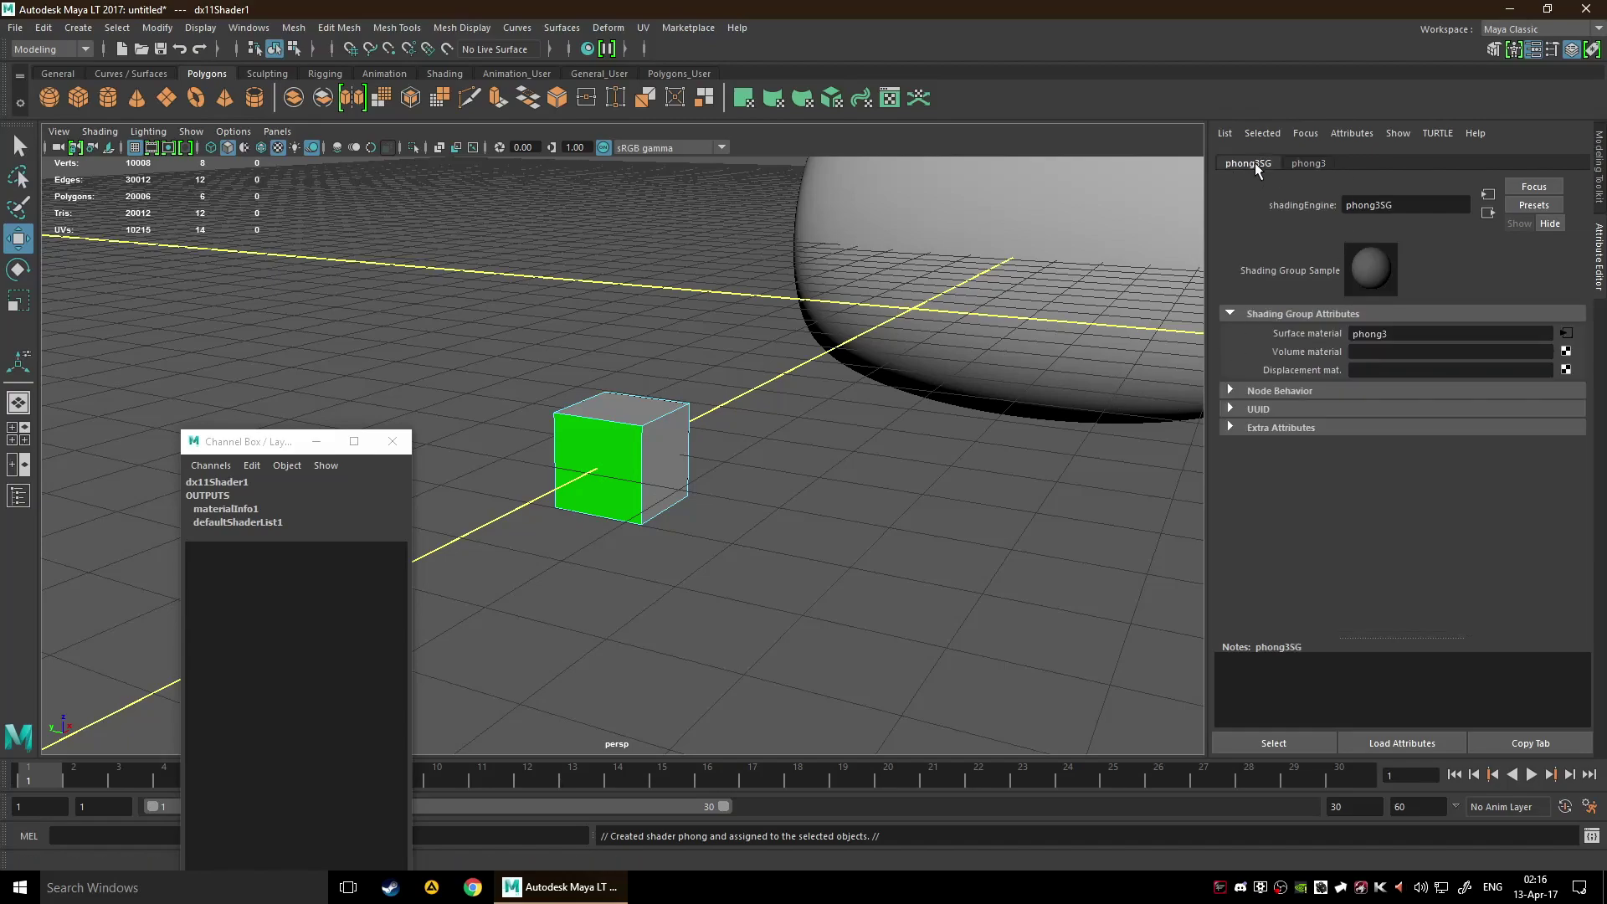
pyautogui.click(1307, 163)
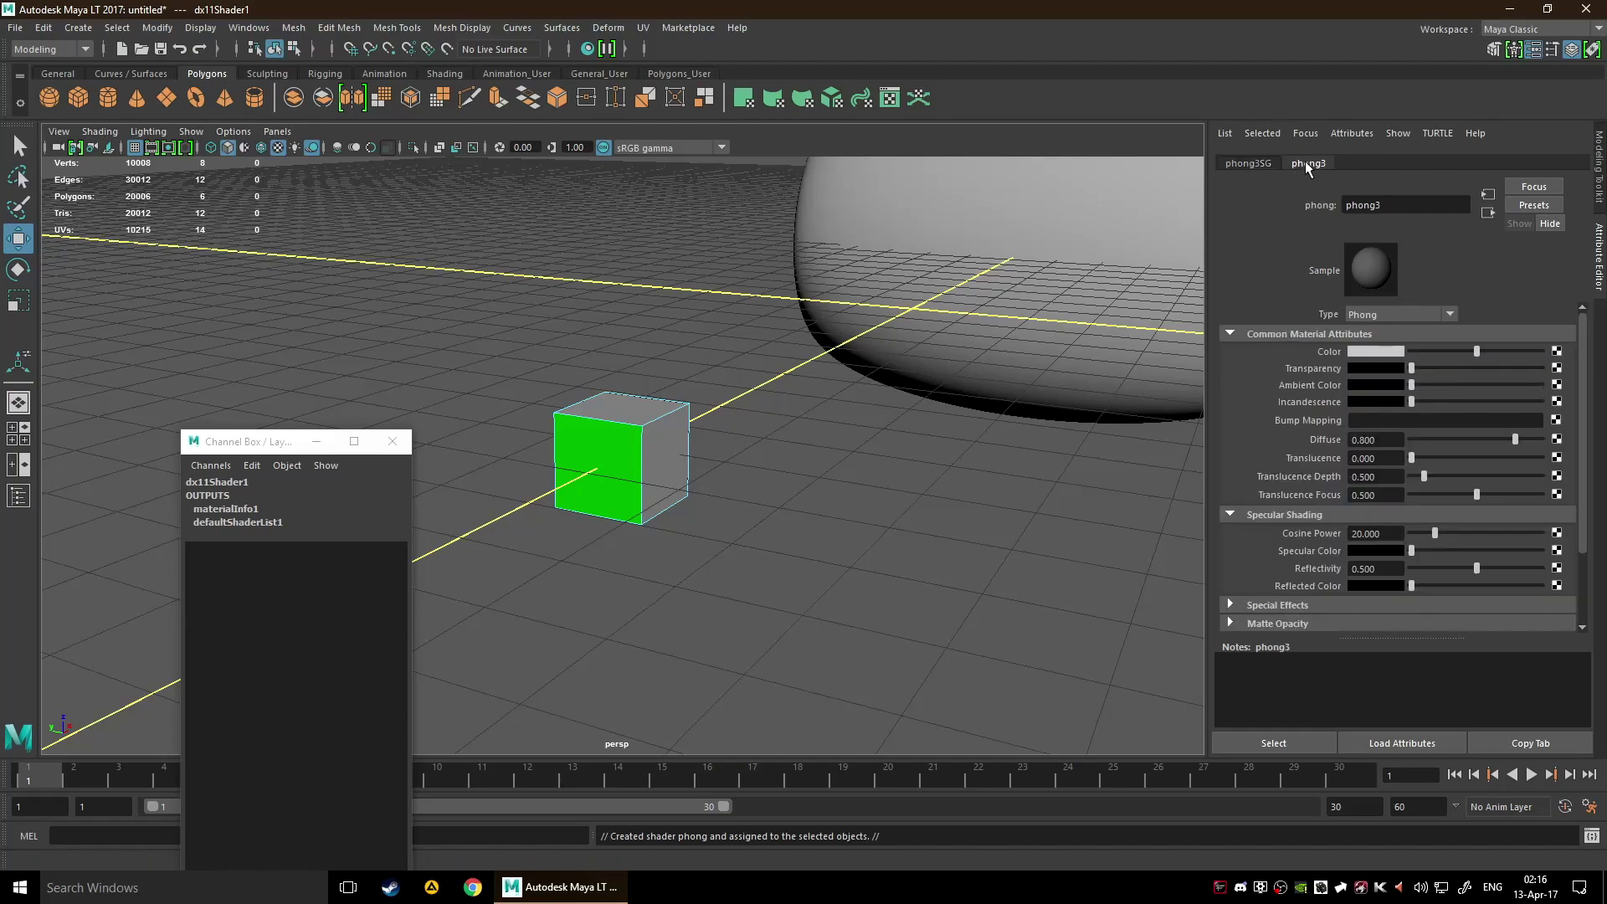
# - Select the cube's green front face and compare its dx11Shader1 and phong1 attributes
pyautogui.click(575, 509)
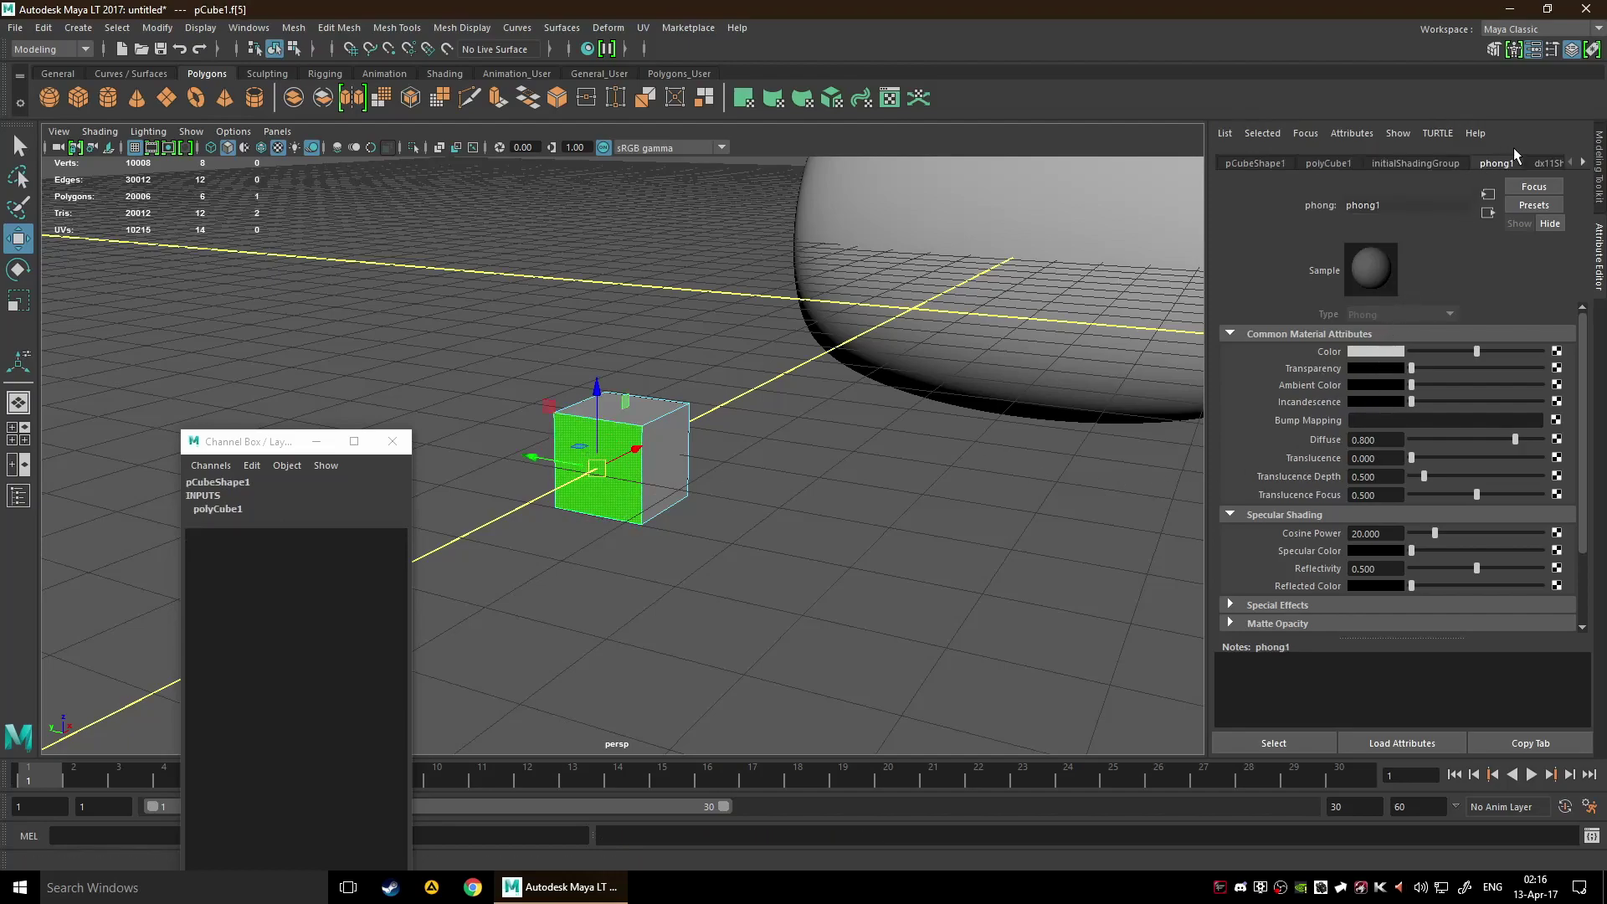
pyautogui.click(1544, 162)
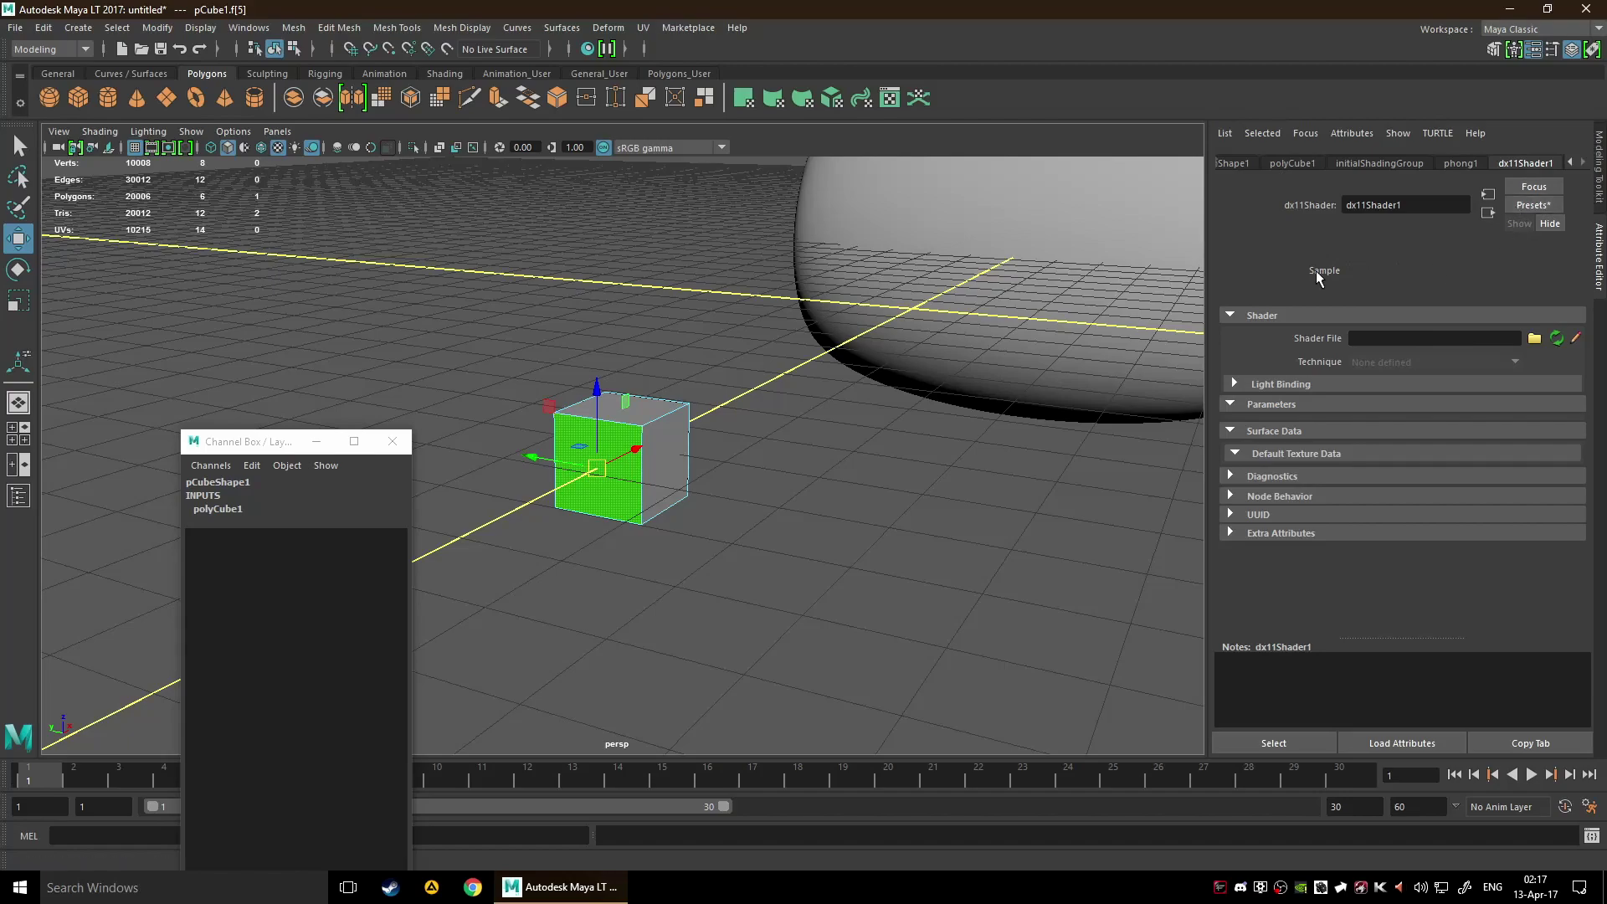
pyautogui.click(1473, 164)
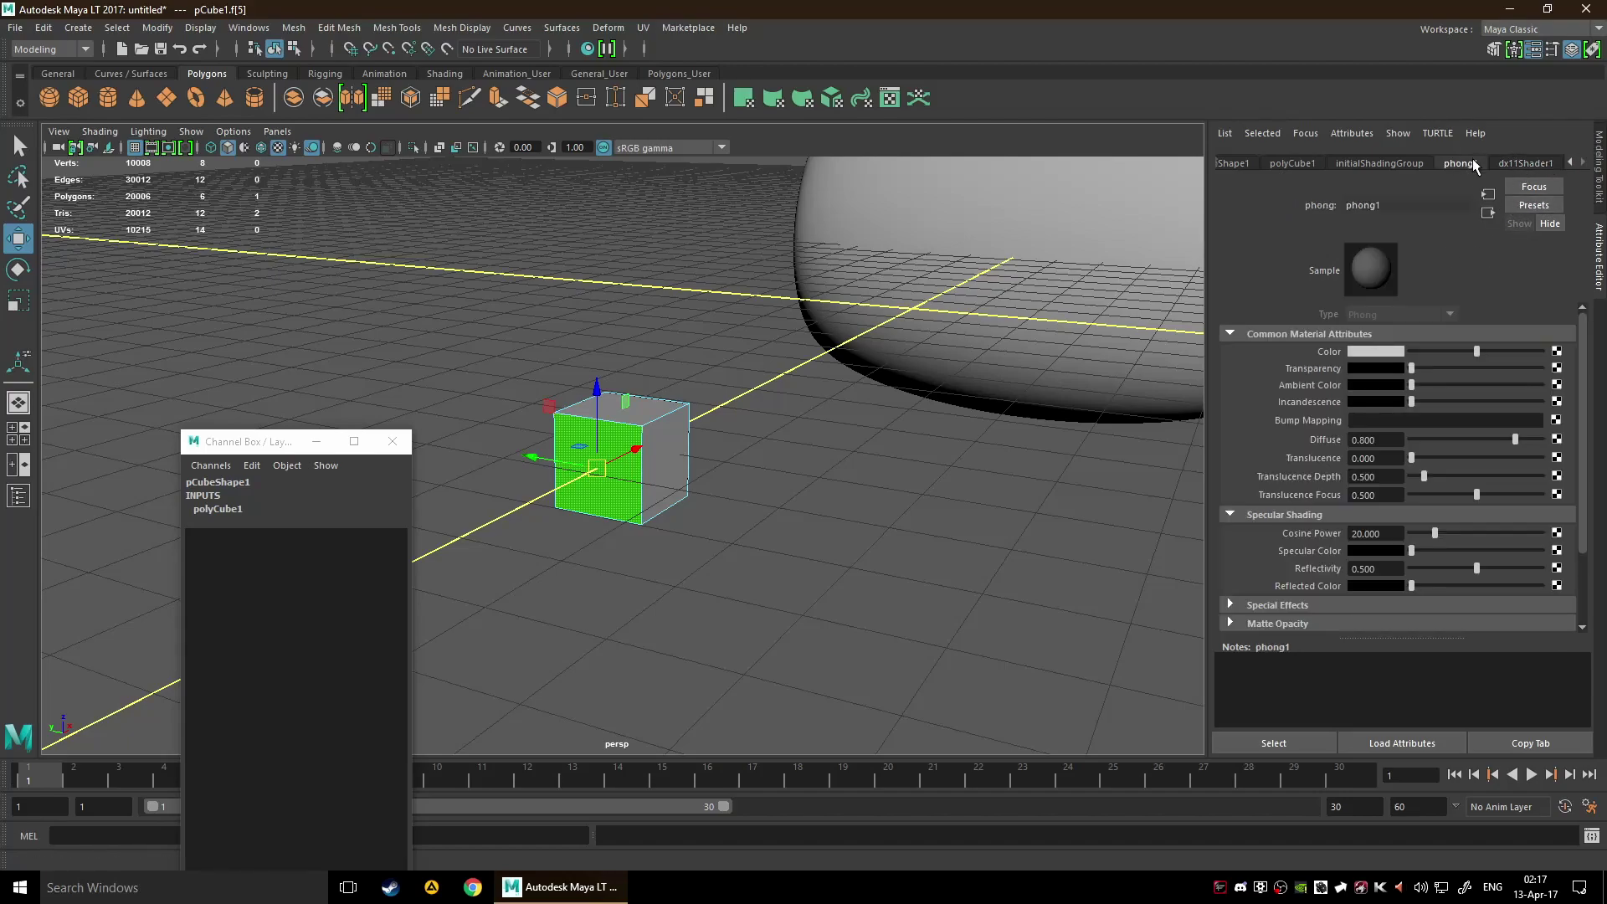
# - Set the color of the shared phong1 material to a fully saturated bright yellow
pyautogui.click(1389, 350)
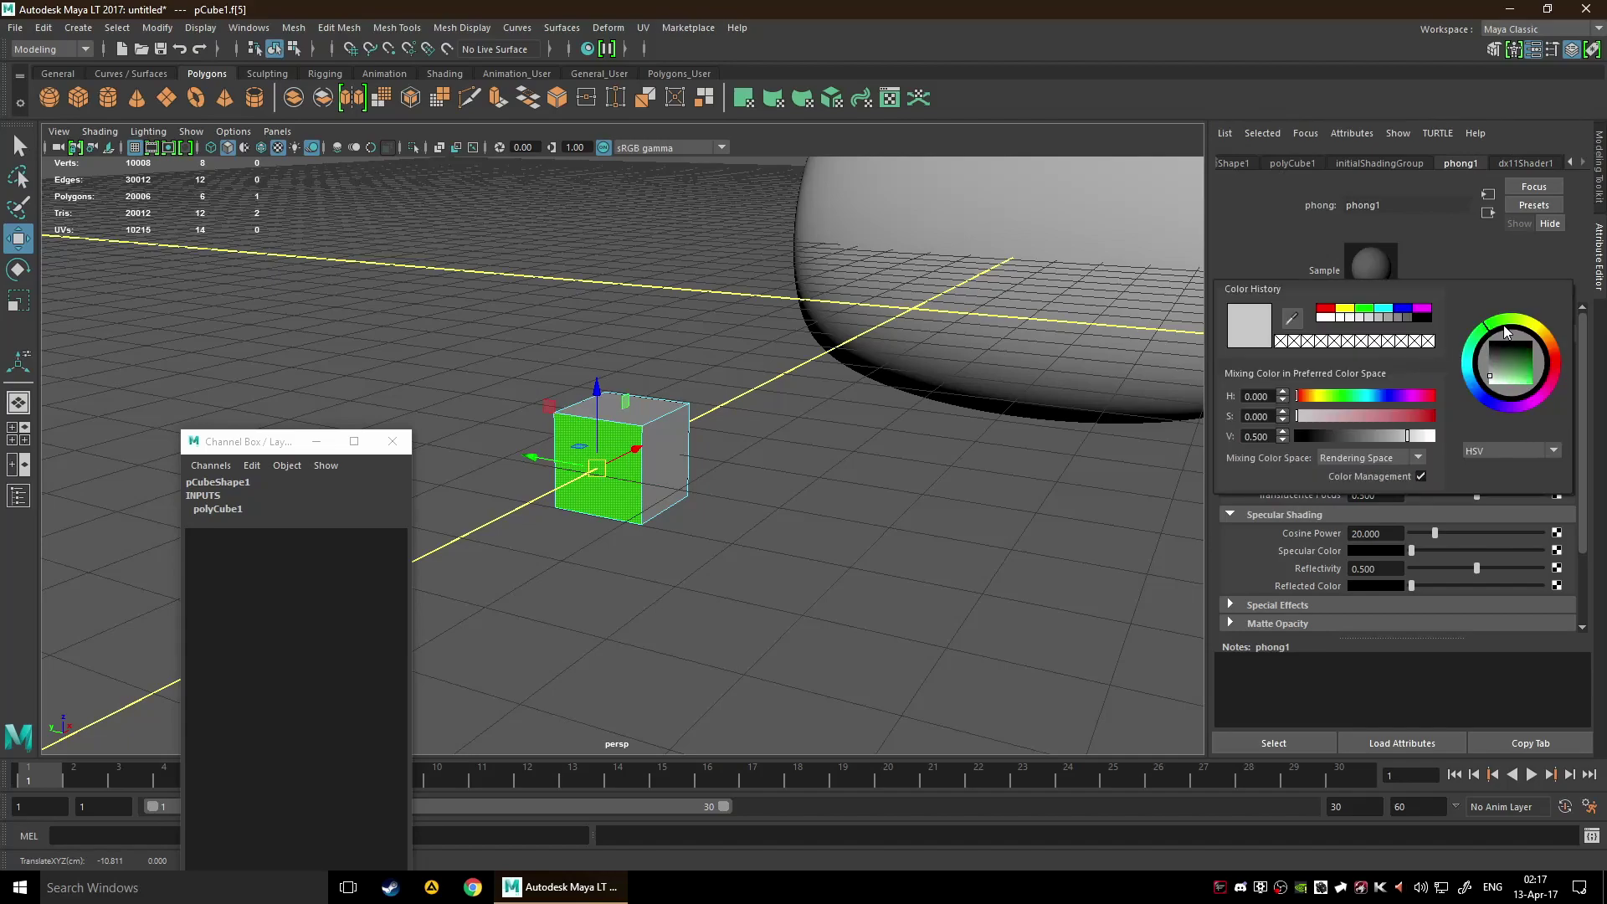
pyautogui.moveTo(1541, 327); pyautogui.dragTo(1537, 330)
pyautogui.moveTo(1444, 357); pyautogui.dragTo(1519, 355)
pyautogui.click(1370, 353)
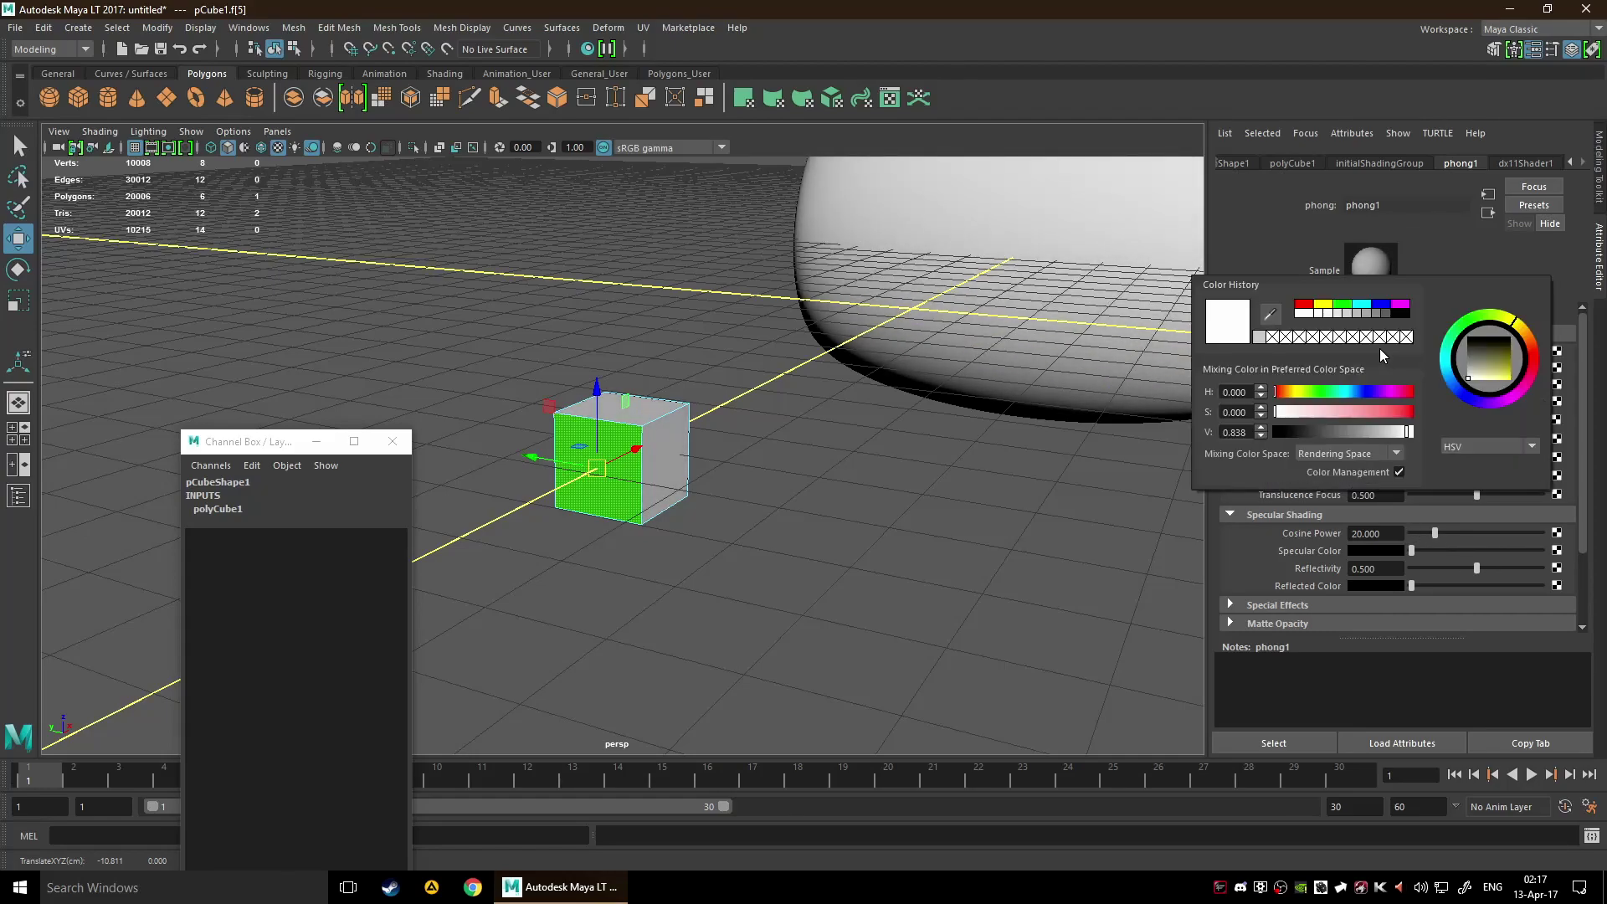
pyautogui.moveTo(1294, 392); pyautogui.dragTo(1512, 382)
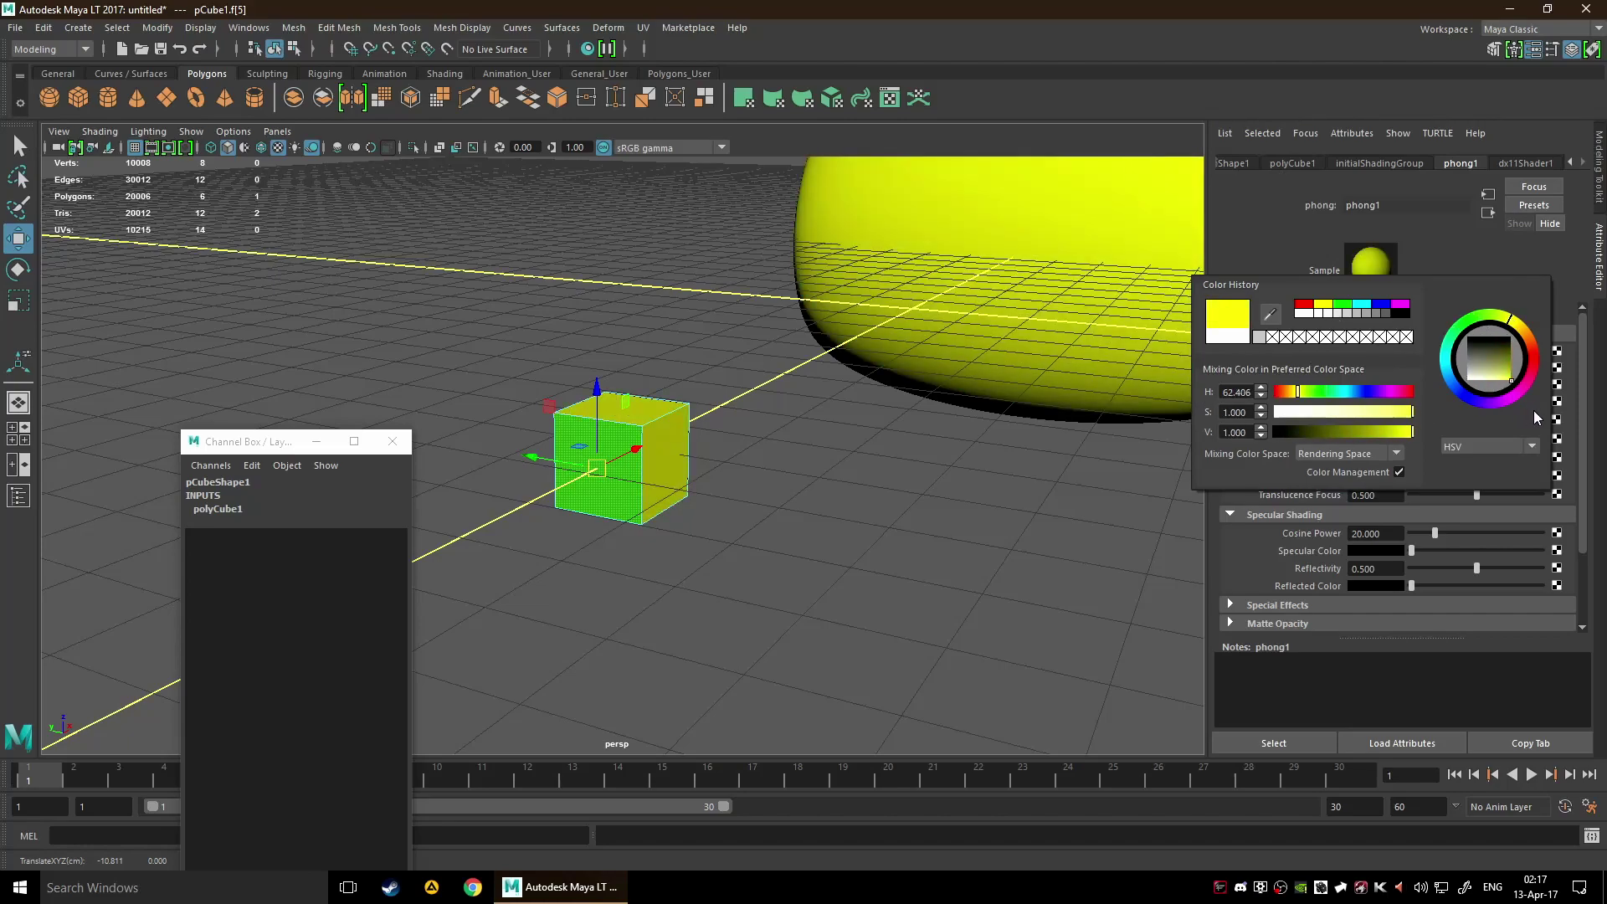
pyautogui.click(1030, 432)
pyautogui.hotkey('ctrl', 'z')
# - Examine the yellow torus and the cube with its green face from several angles and distances
pyautogui.scroll(-5, 960, 355)
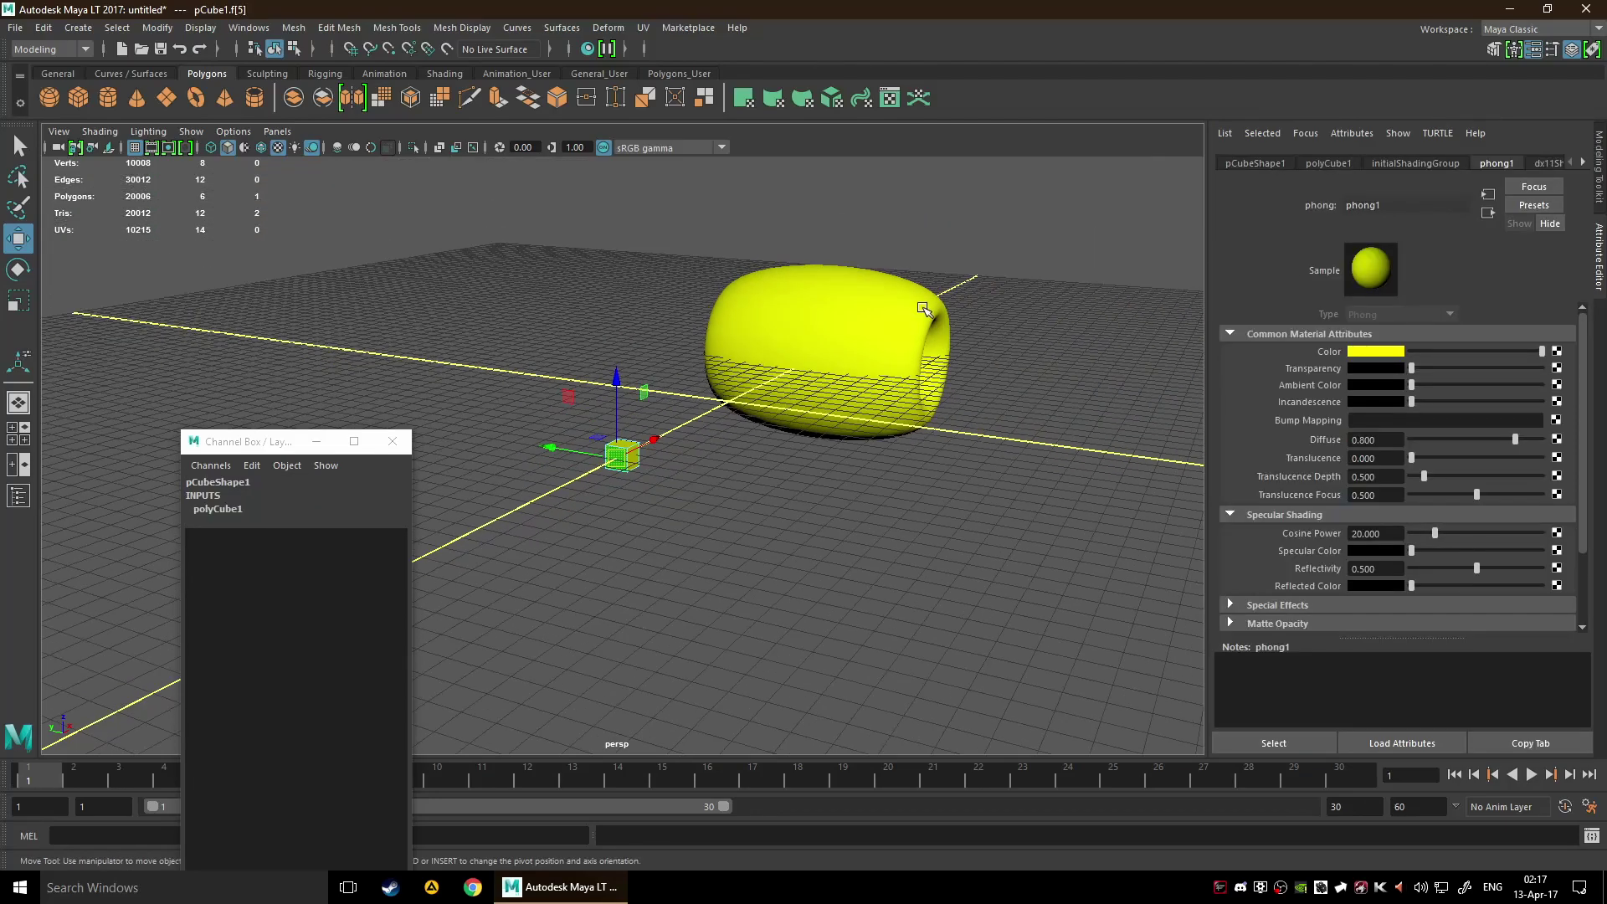
pyautogui.moveTo(950, 287)
pyautogui.keyDown('alt'); pyautogui.mouseDown()
pyautogui.moveTo(825, 258)
pyautogui.moveTo(946, 299)
pyautogui.mouseUp(); pyautogui.keyUp('alt')
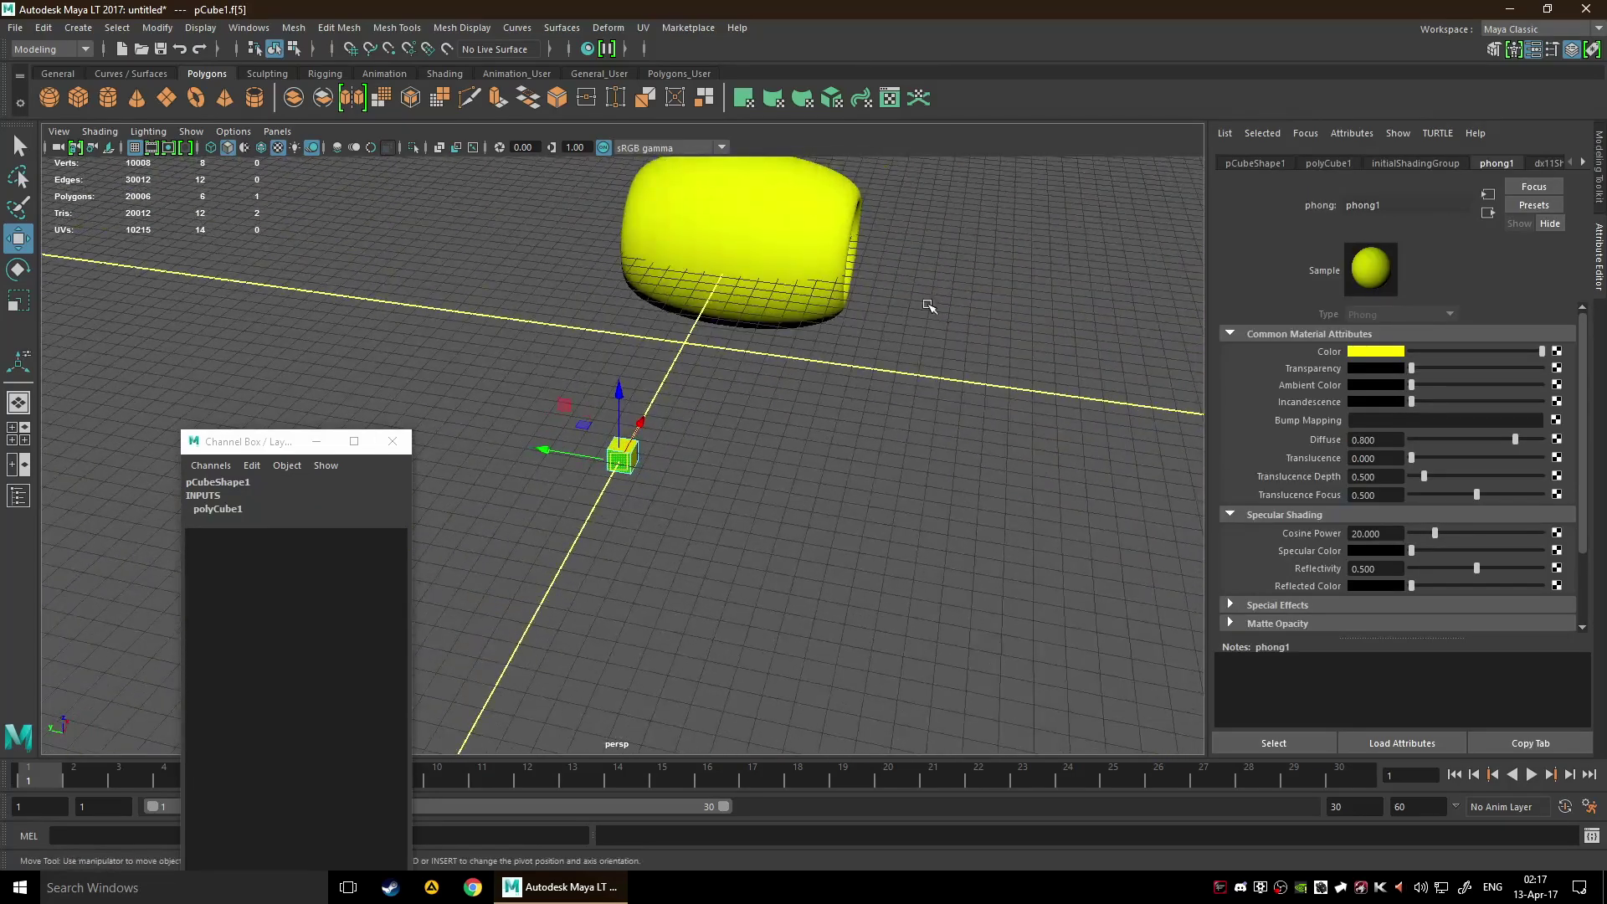
pyautogui.scroll(3, 754, 280)
pyautogui.scroll(-3, 908, 344)
pyautogui.keyDown('alt'); pyautogui.moveTo(907, 344); pyautogui.dragTo(699, 408); pyautogui.keyUp('alt')
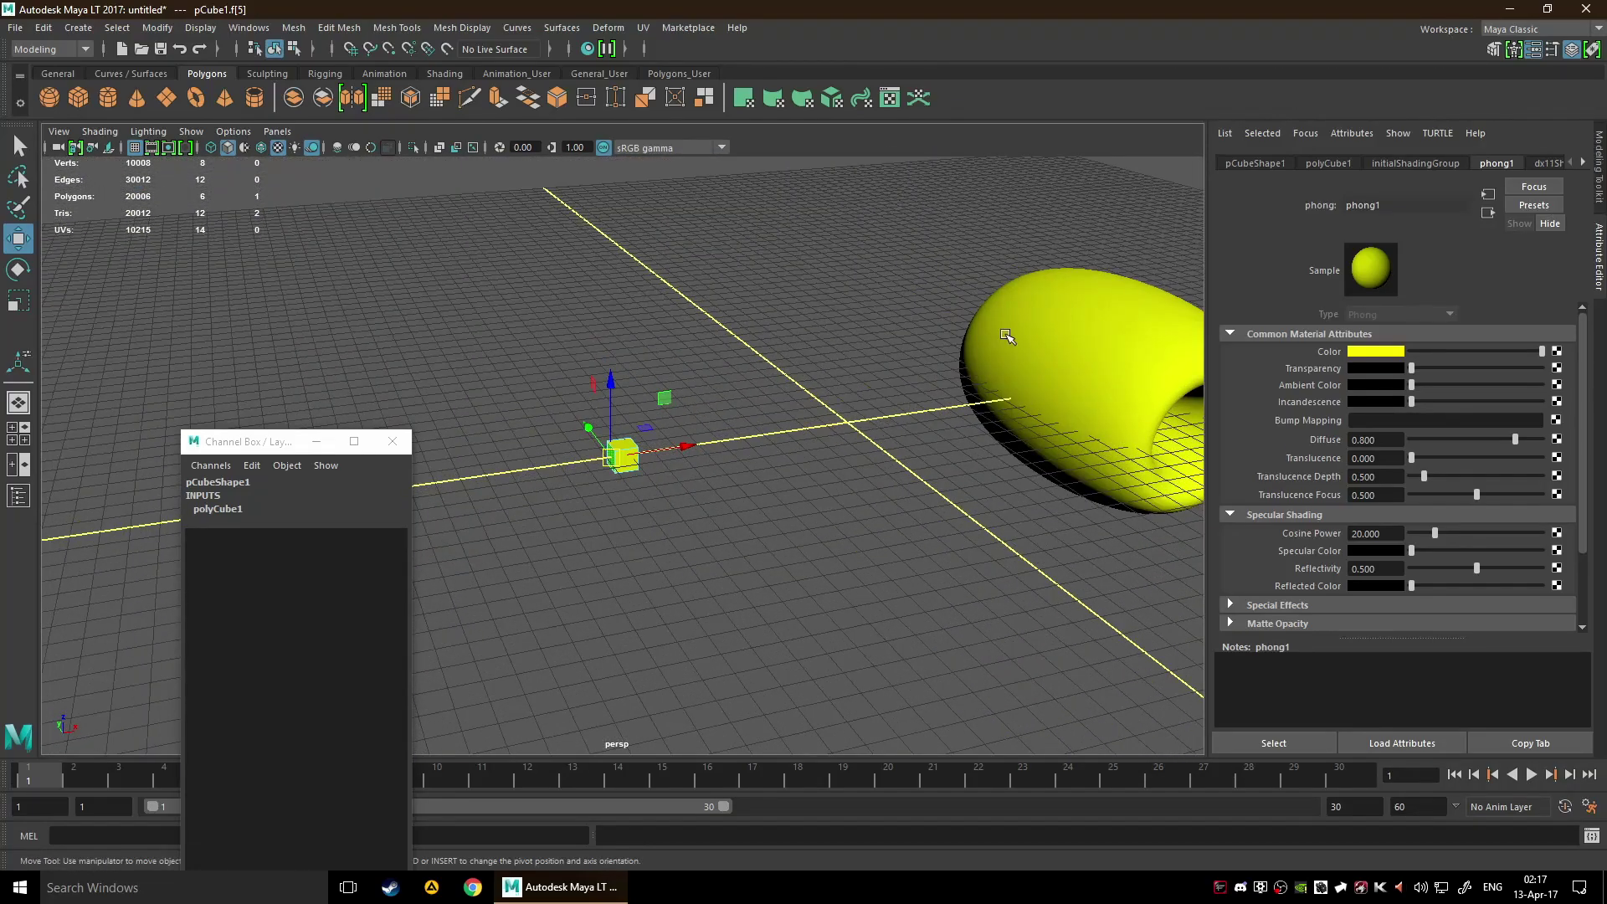
pyautogui.keyDown('alt'); pyautogui.moveTo(799, 388); pyautogui.dragTo(722, 410); pyautogui.keyUp('alt')
pyautogui.scroll(3, 834, 391)
pyautogui.scroll(-3, 968, 402)
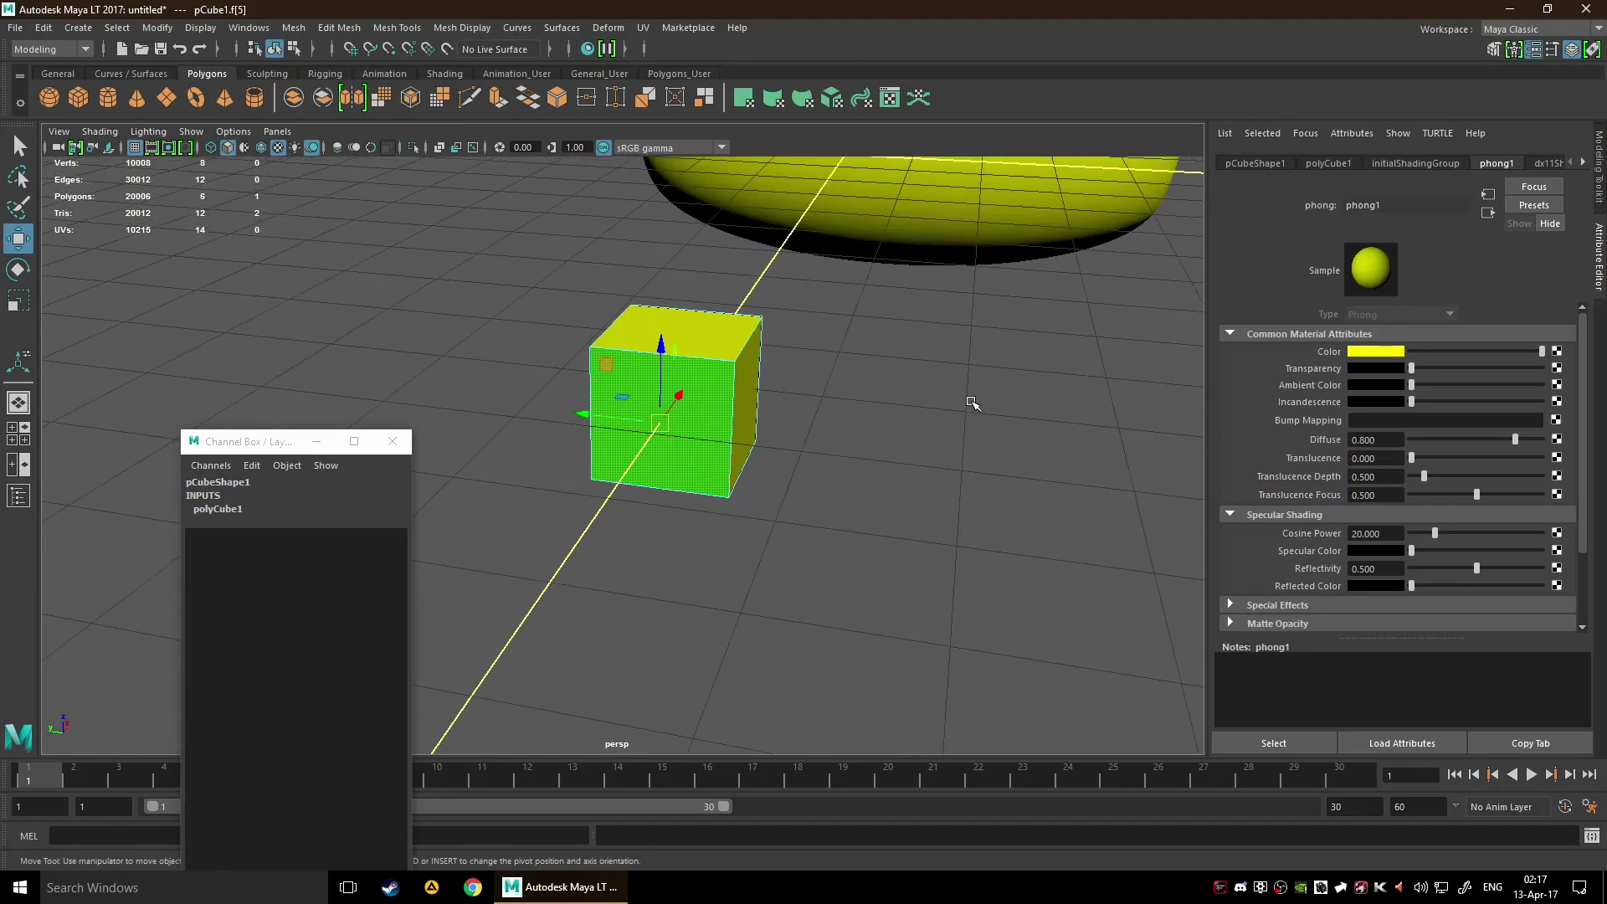
# - Select the cube's green front face and assign the existing phong3 material to it
pyautogui.click(861, 416)
pyautogui.keyDown('alt'); pyautogui.moveTo(862, 416); pyautogui.dragTo(976, 404); pyautogui.keyUp('alt')
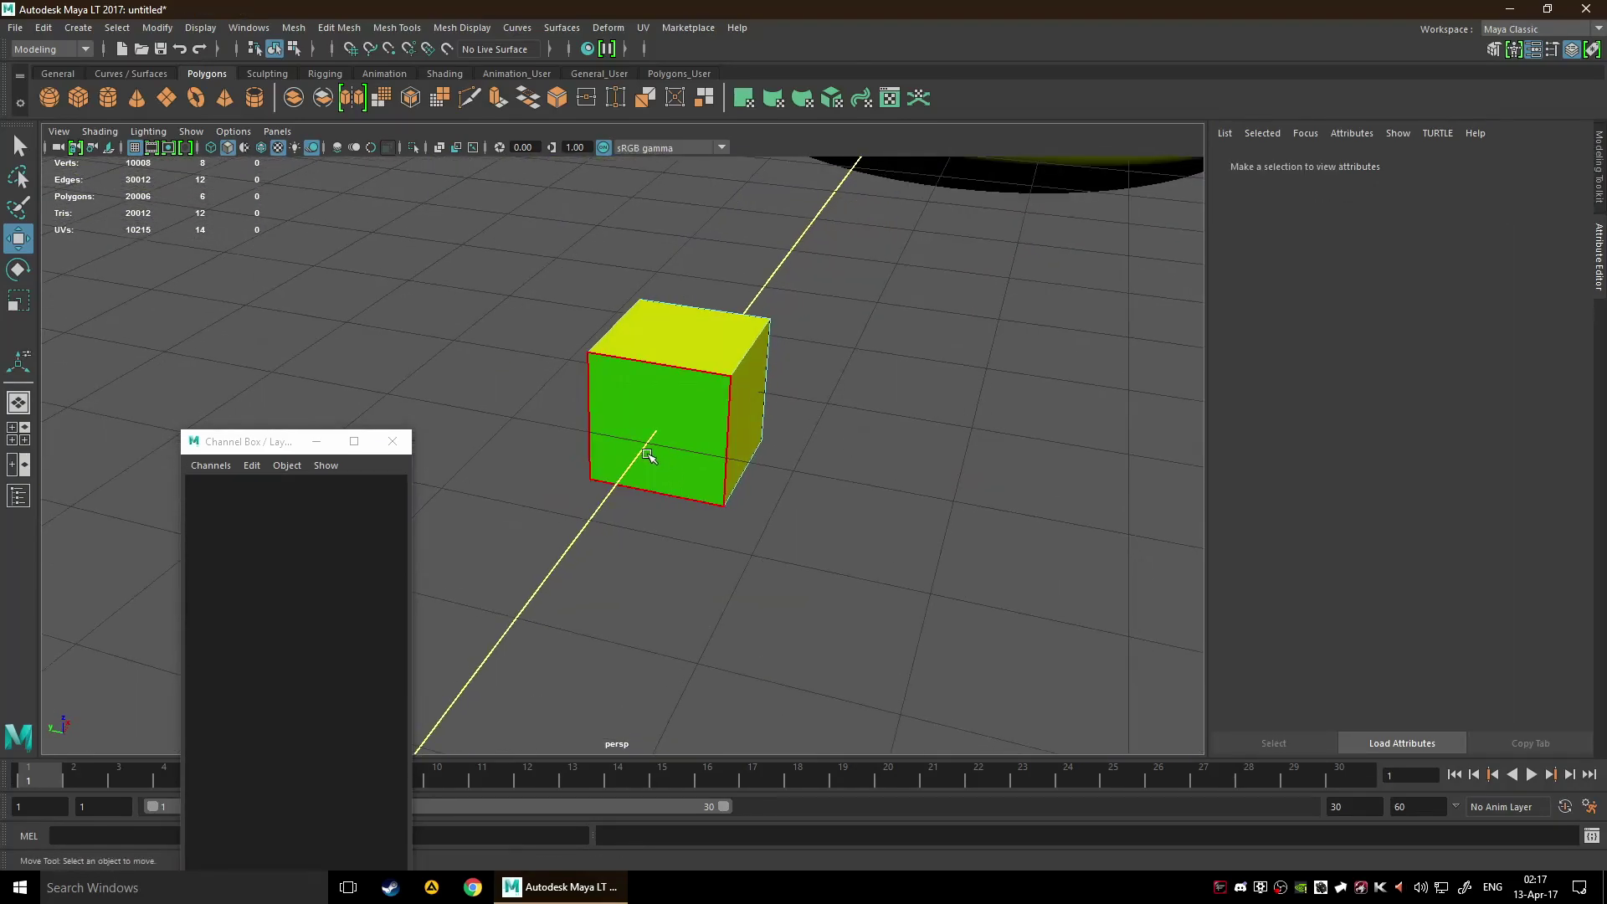
pyautogui.click(658, 431)
pyautogui.moveTo(670, 417); pyautogui.dragTo(814, 897, button='right')
# - Set the phong3 material's color to magenta and raise its transparency to make the front face see-through
pyautogui.click(1549, 164)
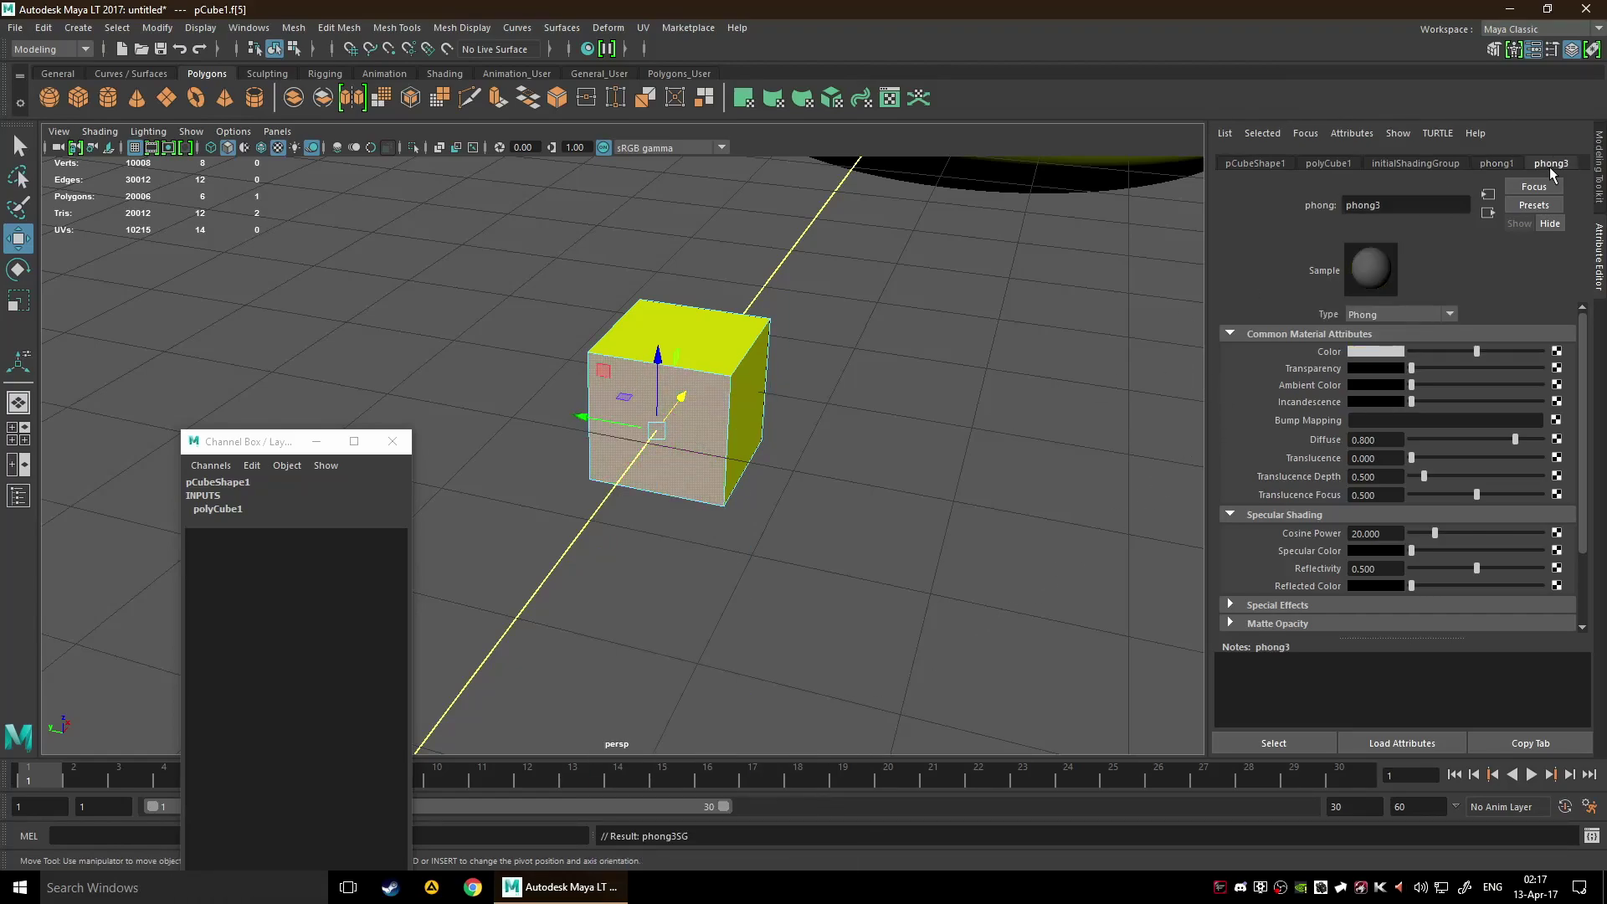
pyautogui.click(1375, 352)
pyautogui.click(1377, 352)
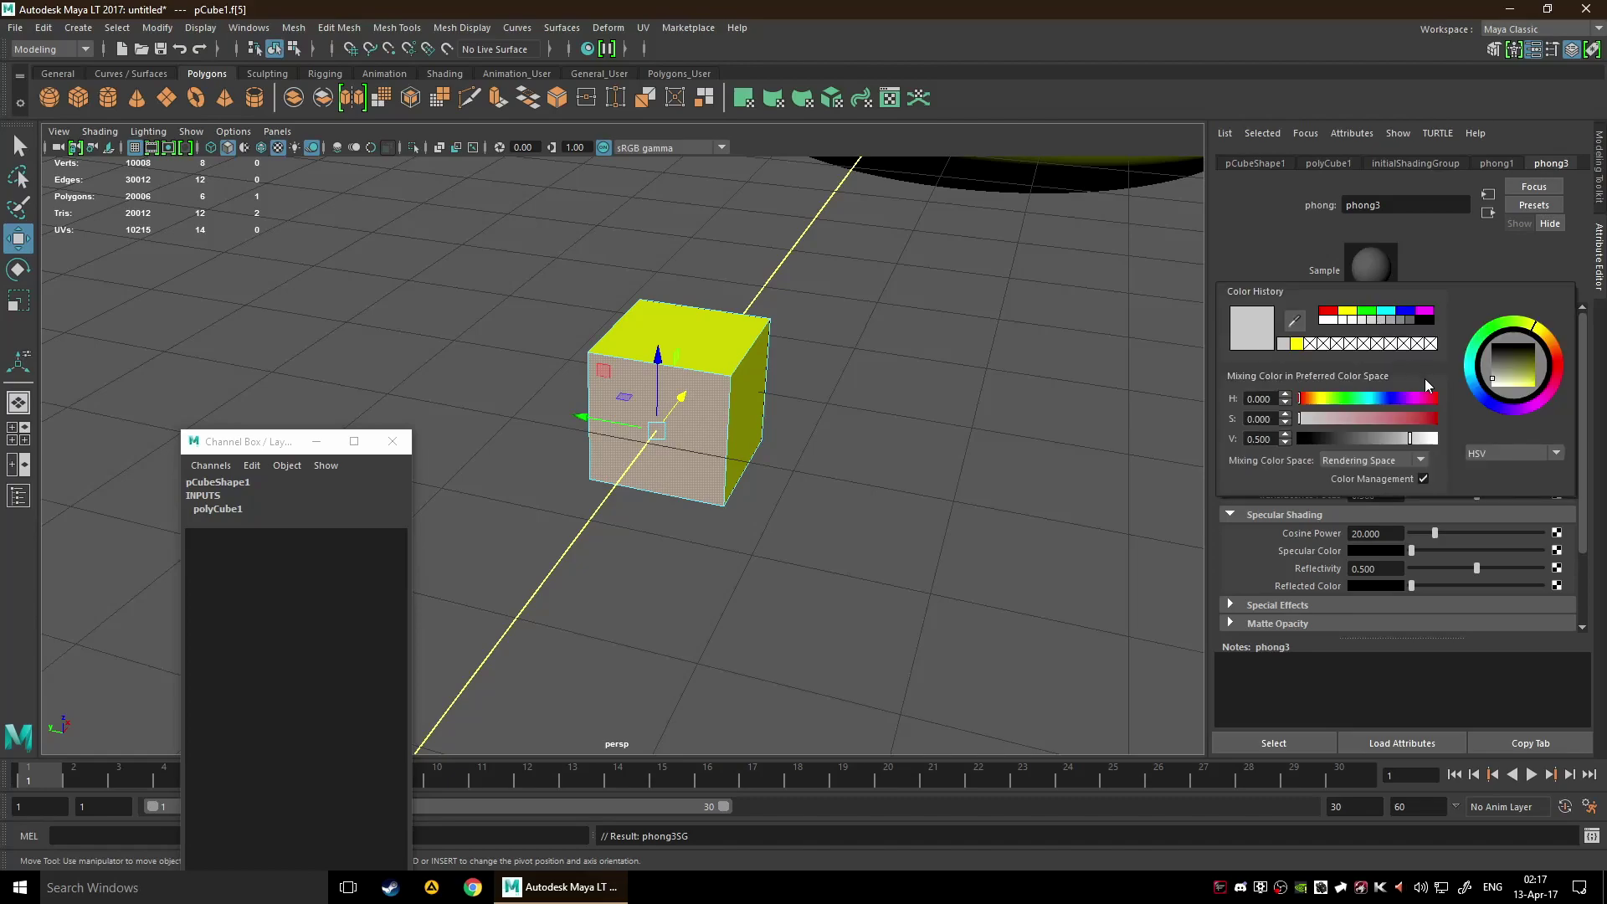
pyautogui.moveTo(1499, 378); pyautogui.dragTo(1536, 386)
pyautogui.click(1431, 400)
pyautogui.moveTo(1432, 400); pyautogui.dragTo(1505, 385)
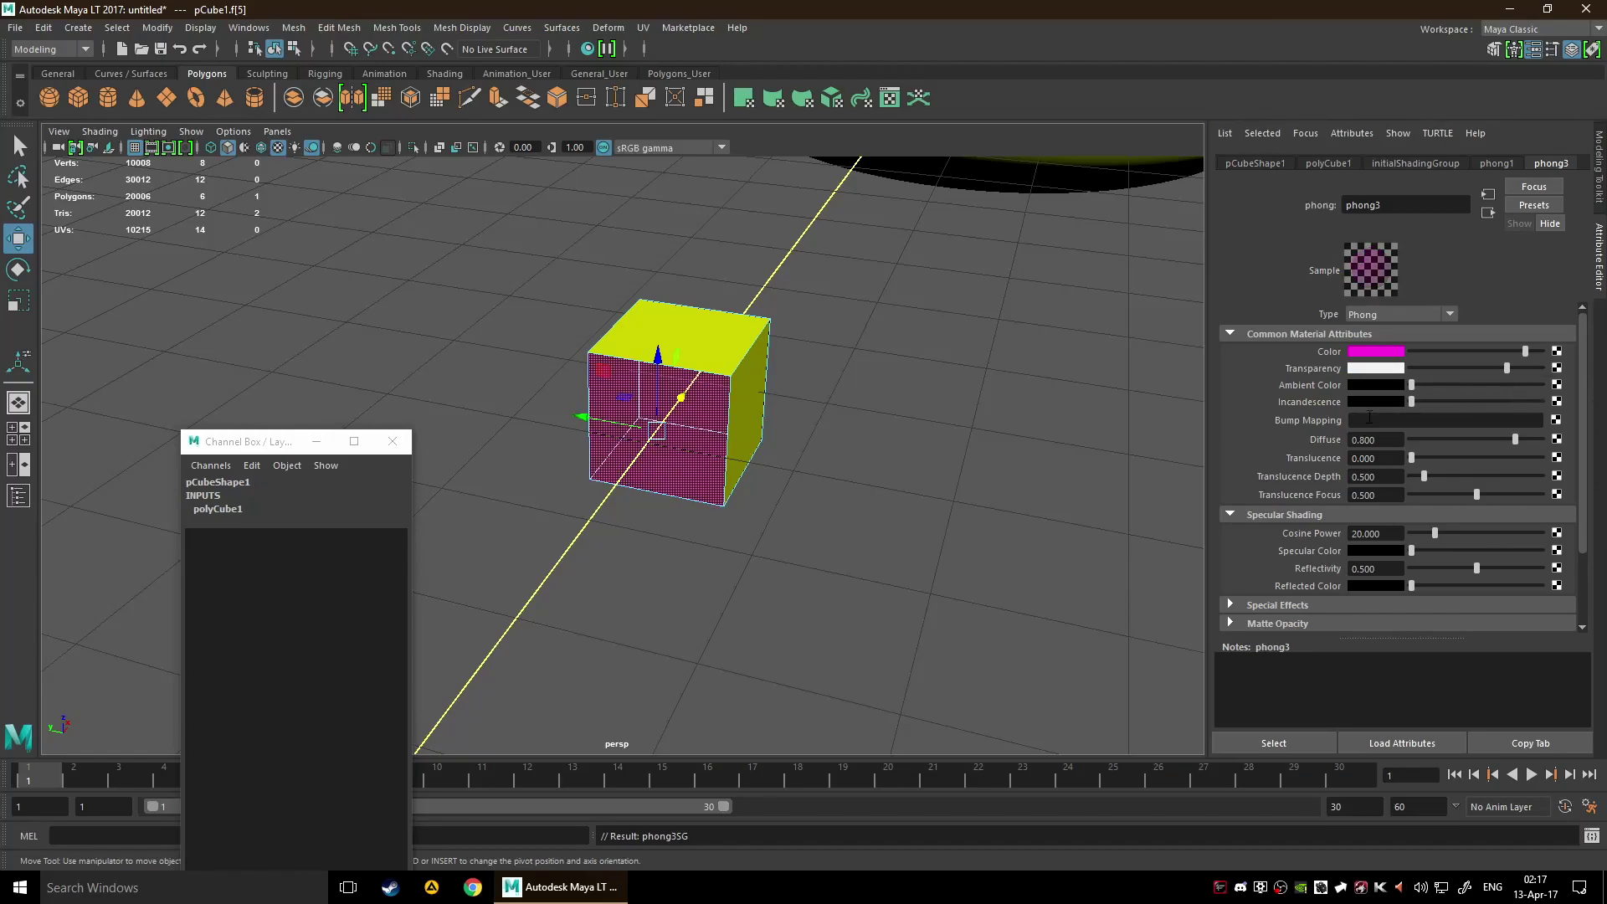
# - Deselect the front face and move the floating Channel Box higher to reveal its layer section
pyautogui.keyDown('alt'); pyautogui.moveTo(921, 450); pyautogui.dragTo(1011, 427); pyautogui.keyUp('alt')
pyautogui.click(933, 437)
pyautogui.keyDown('alt'); pyautogui.moveTo(915, 460); pyautogui.dragTo(865, 427); pyautogui.keyUp('alt')
pyautogui.moveTo(271, 450); pyautogui.dragTo(183, 218)
# - Examine the cube's transparent magenta face and its yellow faces from several angles, selecting faces along the way
pyautogui.keyDown('alt'); pyautogui.moveTo(519, 471); pyautogui.dragTo(764, 499); pyautogui.keyUp('alt')
pyautogui.keyDown('alt'); pyautogui.moveTo(1008, 430); pyautogui.dragTo(692, 406); pyautogui.keyUp('alt')
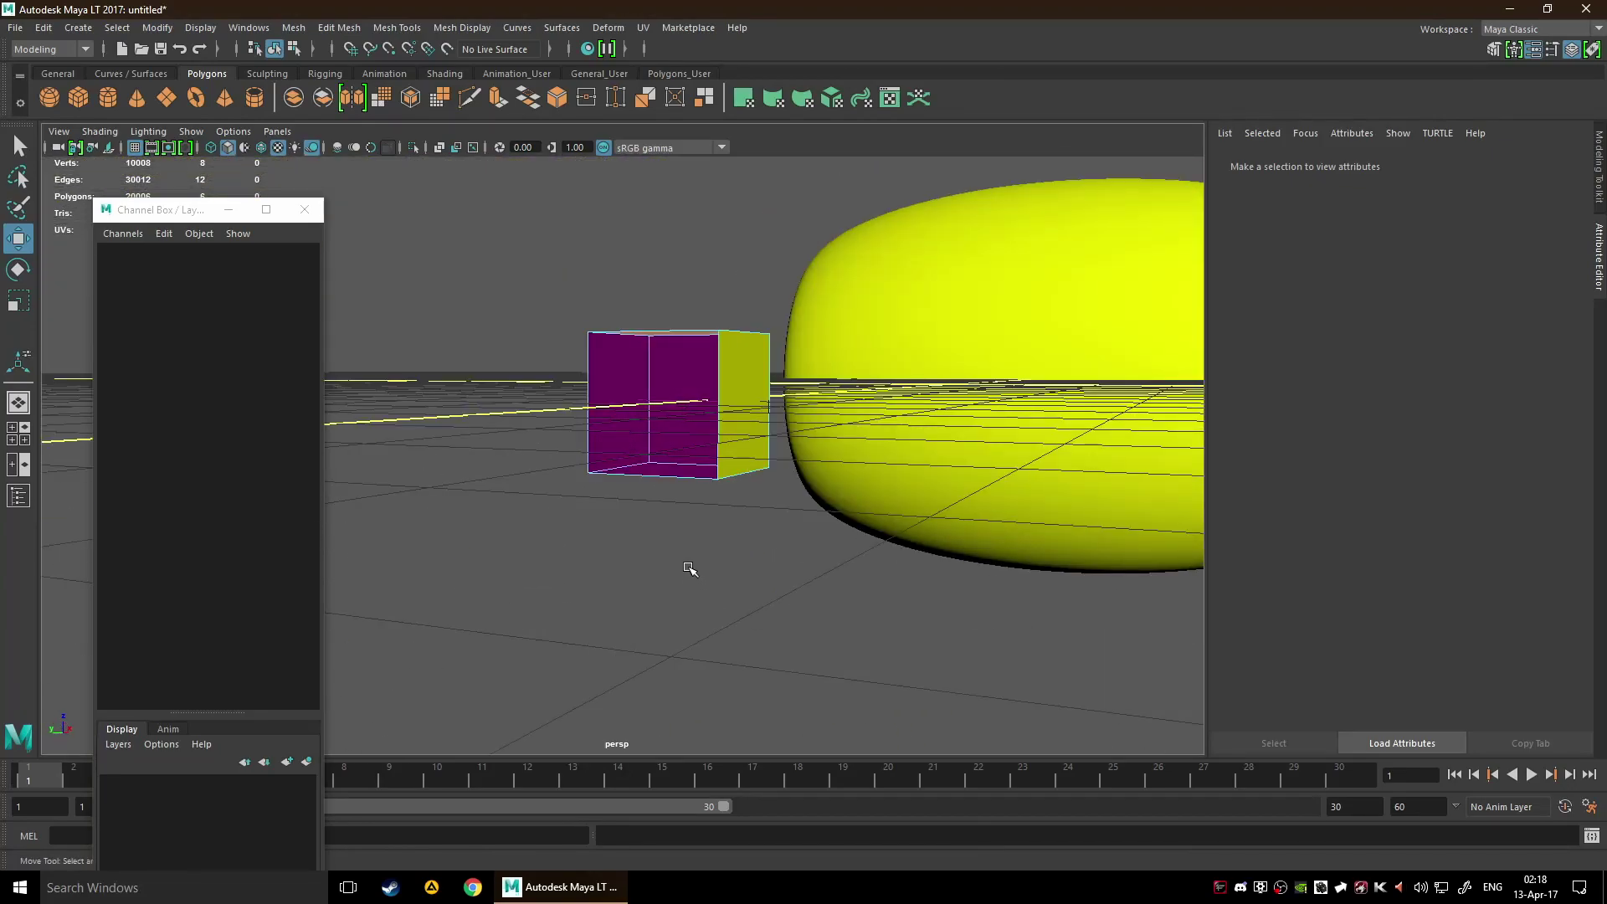
pyautogui.keyDown('alt'); pyautogui.moveTo(671, 586); pyautogui.dragTo(692, 435); pyautogui.keyUp('alt')
pyautogui.click(679, 378)
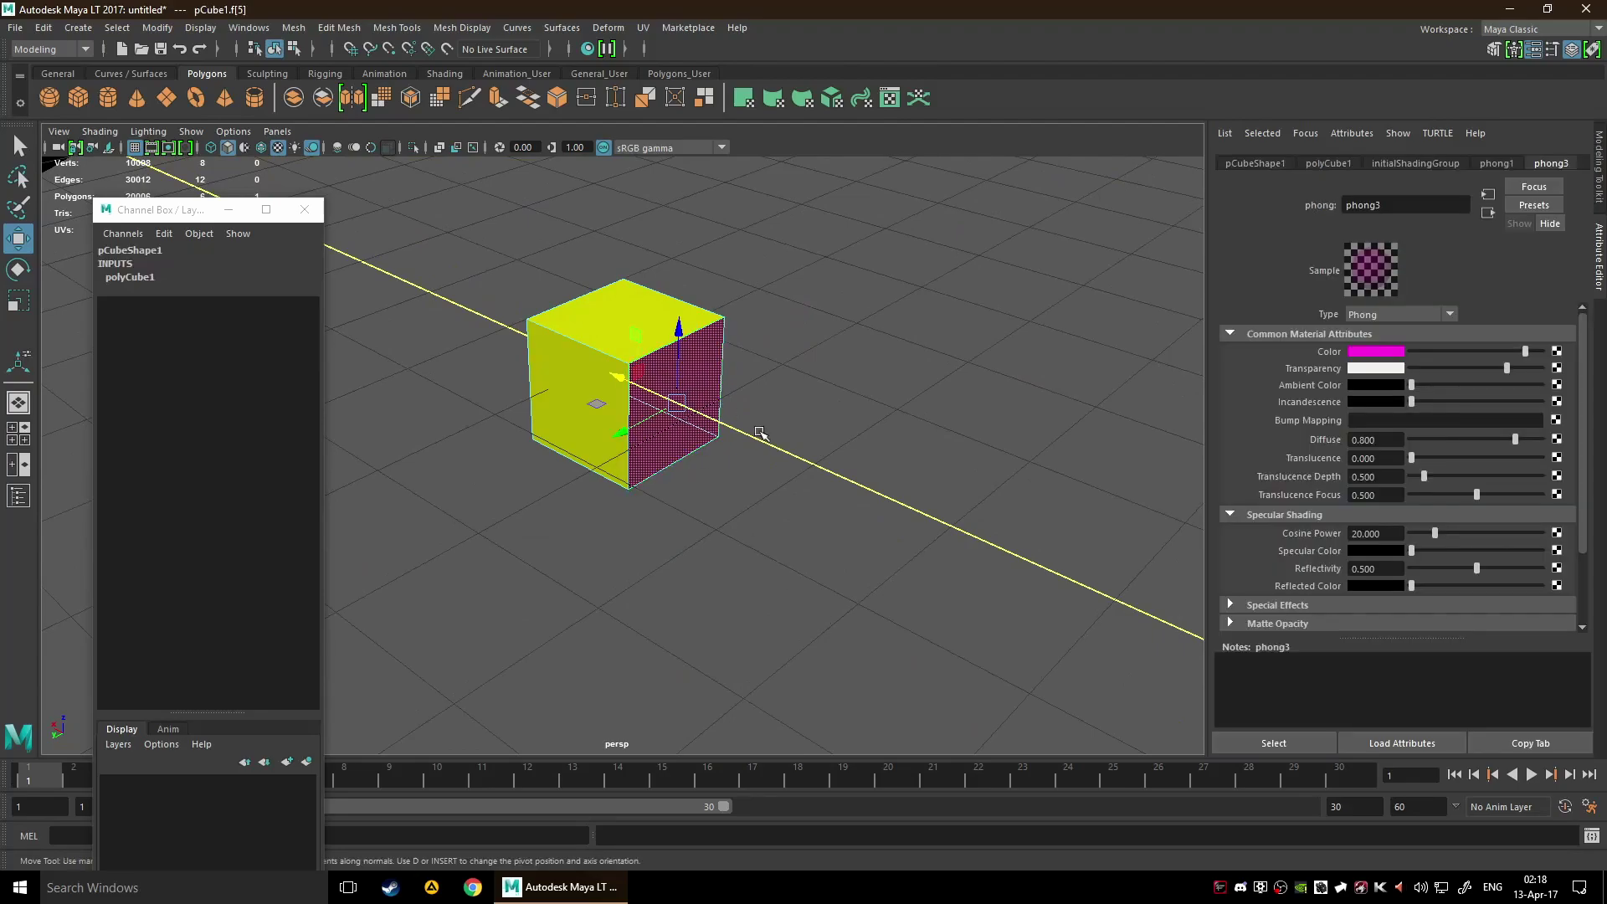
pyautogui.click(812, 474)
pyautogui.click(703, 430)
pyautogui.keyDown('alt'); pyautogui.moveTo(930, 383); pyautogui.dragTo(889, 446); pyautogui.keyUp('alt')
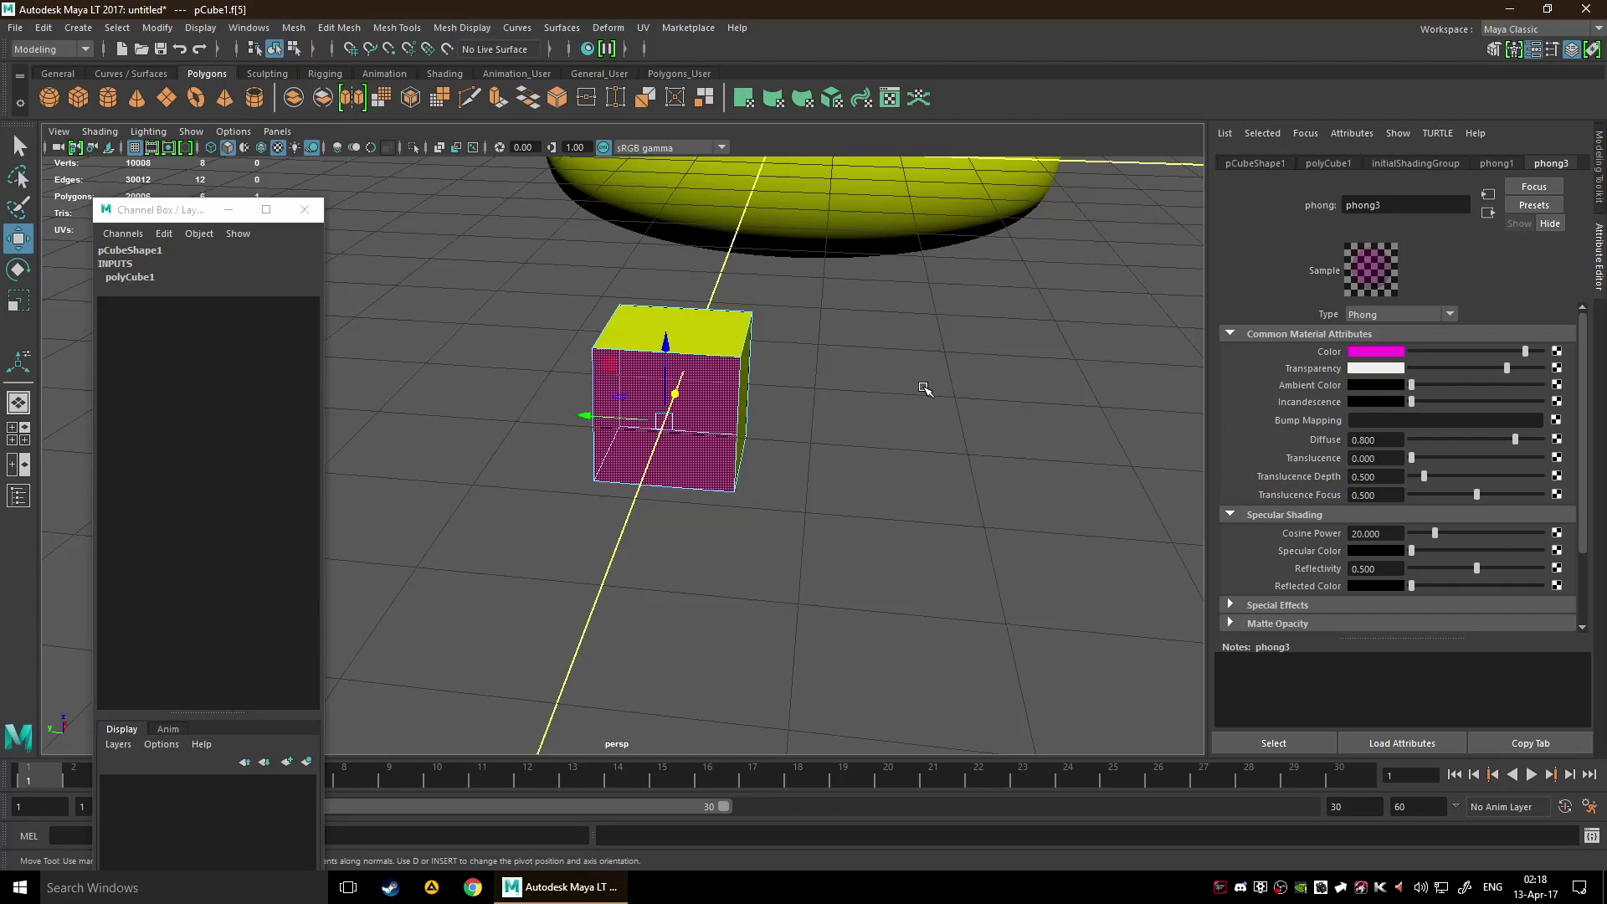
pyautogui.keyDown('alt'); pyautogui.moveTo(801, 520); pyautogui.dragTo(563, 506); pyautogui.keyUp('alt')
pyautogui.keyDown('alt'); pyautogui.moveTo(609, 389); pyautogui.dragTo(1065, 664); pyautogui.keyUp('alt')
pyautogui.click(638, 492)
pyautogui.click(571, 360)
pyautogui.keyDown('alt'); pyautogui.moveTo(571, 360); pyautogui.dragTo(918, 560); pyautogui.keyUp('alt')
pyautogui.click(728, 456)
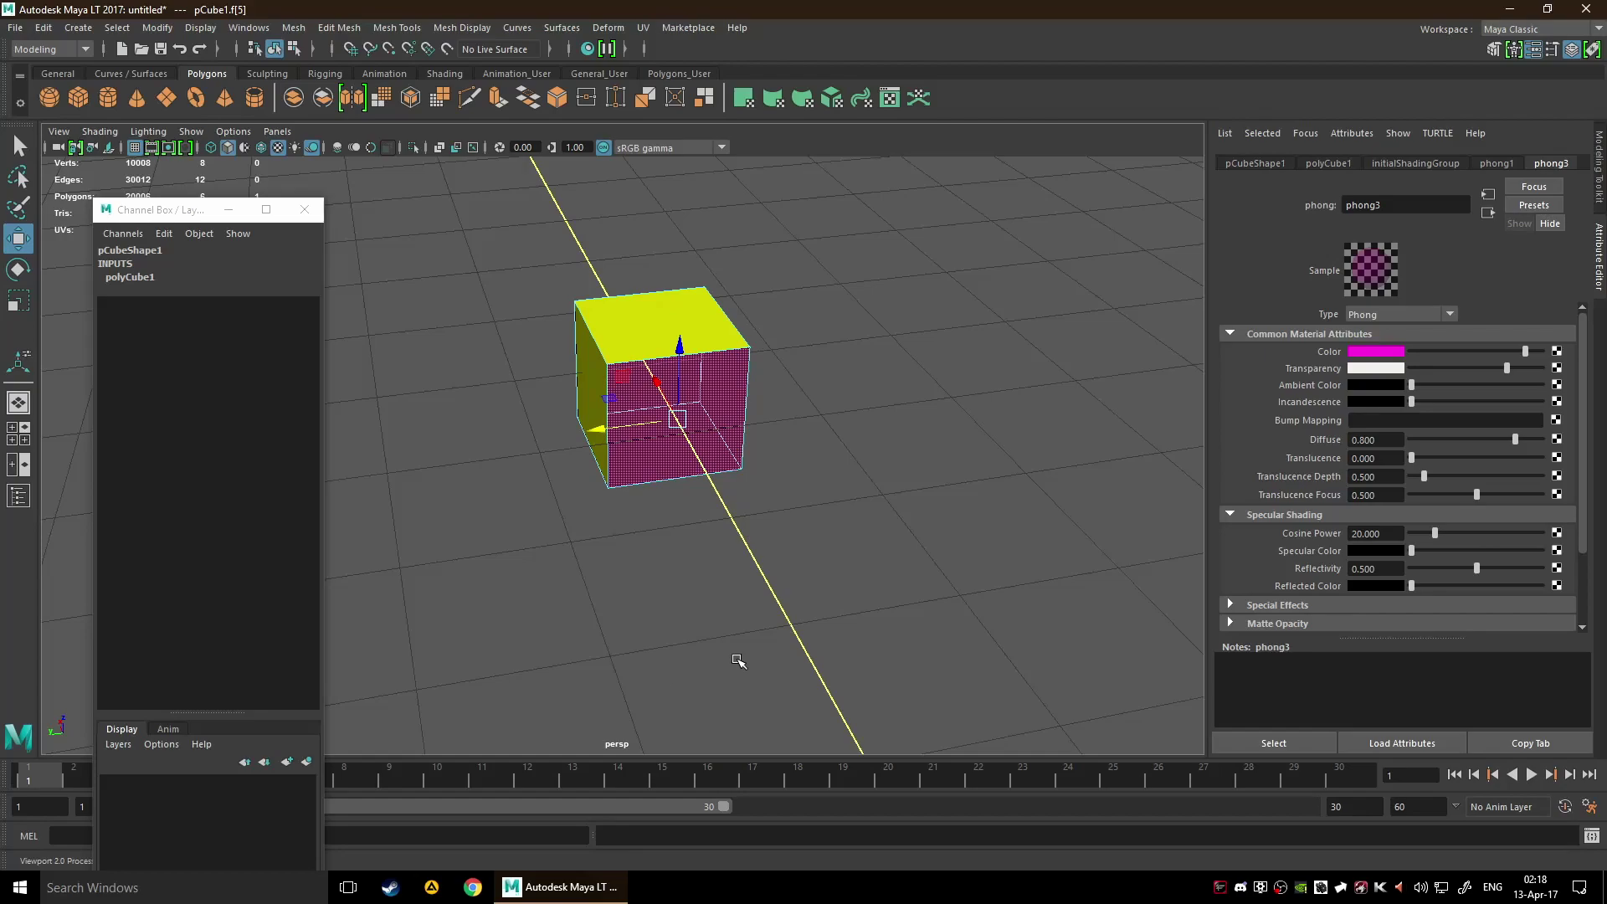
# - Review the cube's initialShadingGroup, polyCube1 and pCubeShape1 attributes, including the shape's Mesh Controls
pyautogui.click(1418, 165)
pyautogui.click(1331, 164)
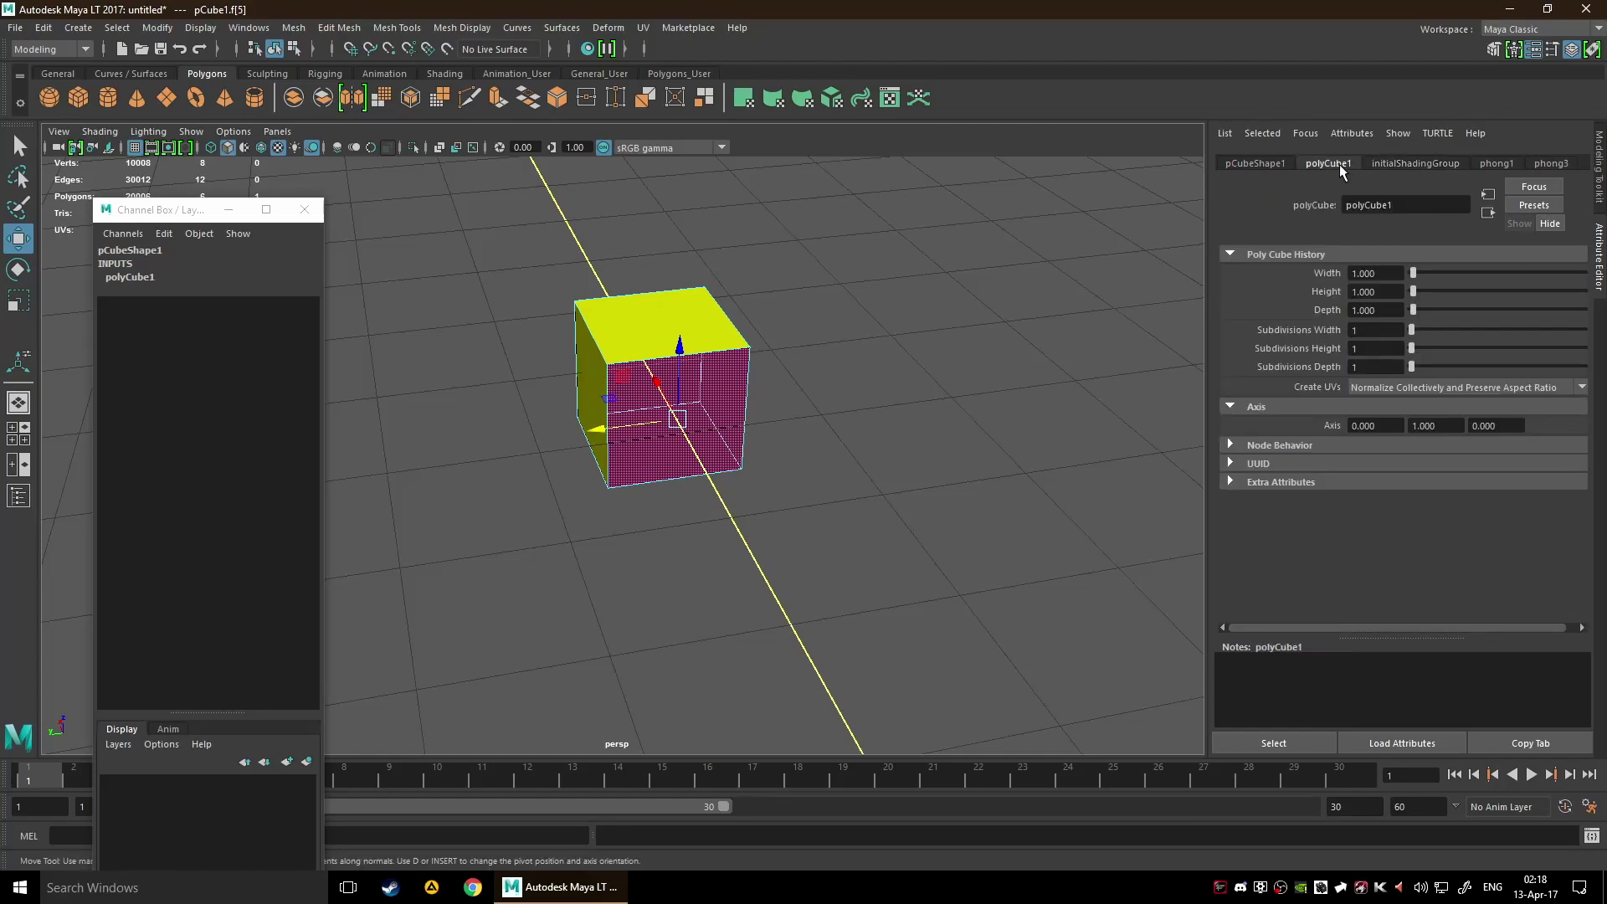
pyautogui.click(1258, 166)
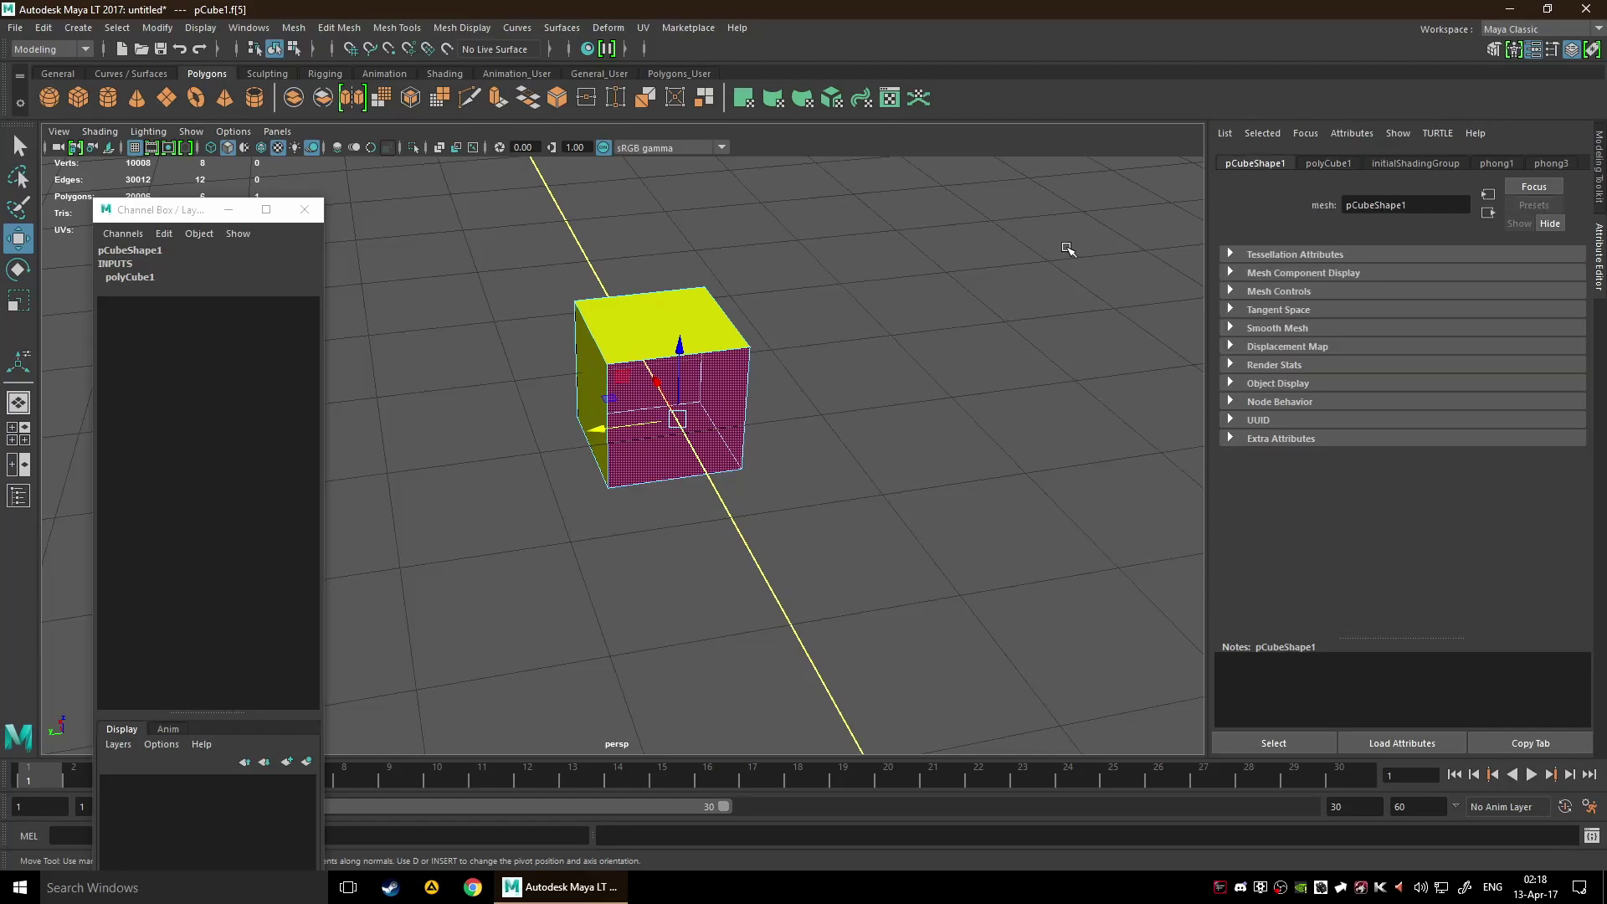
pyautogui.click(733, 385)
pyautogui.click(733, 385)
pyautogui.click(1323, 163)
pyautogui.click(1415, 163)
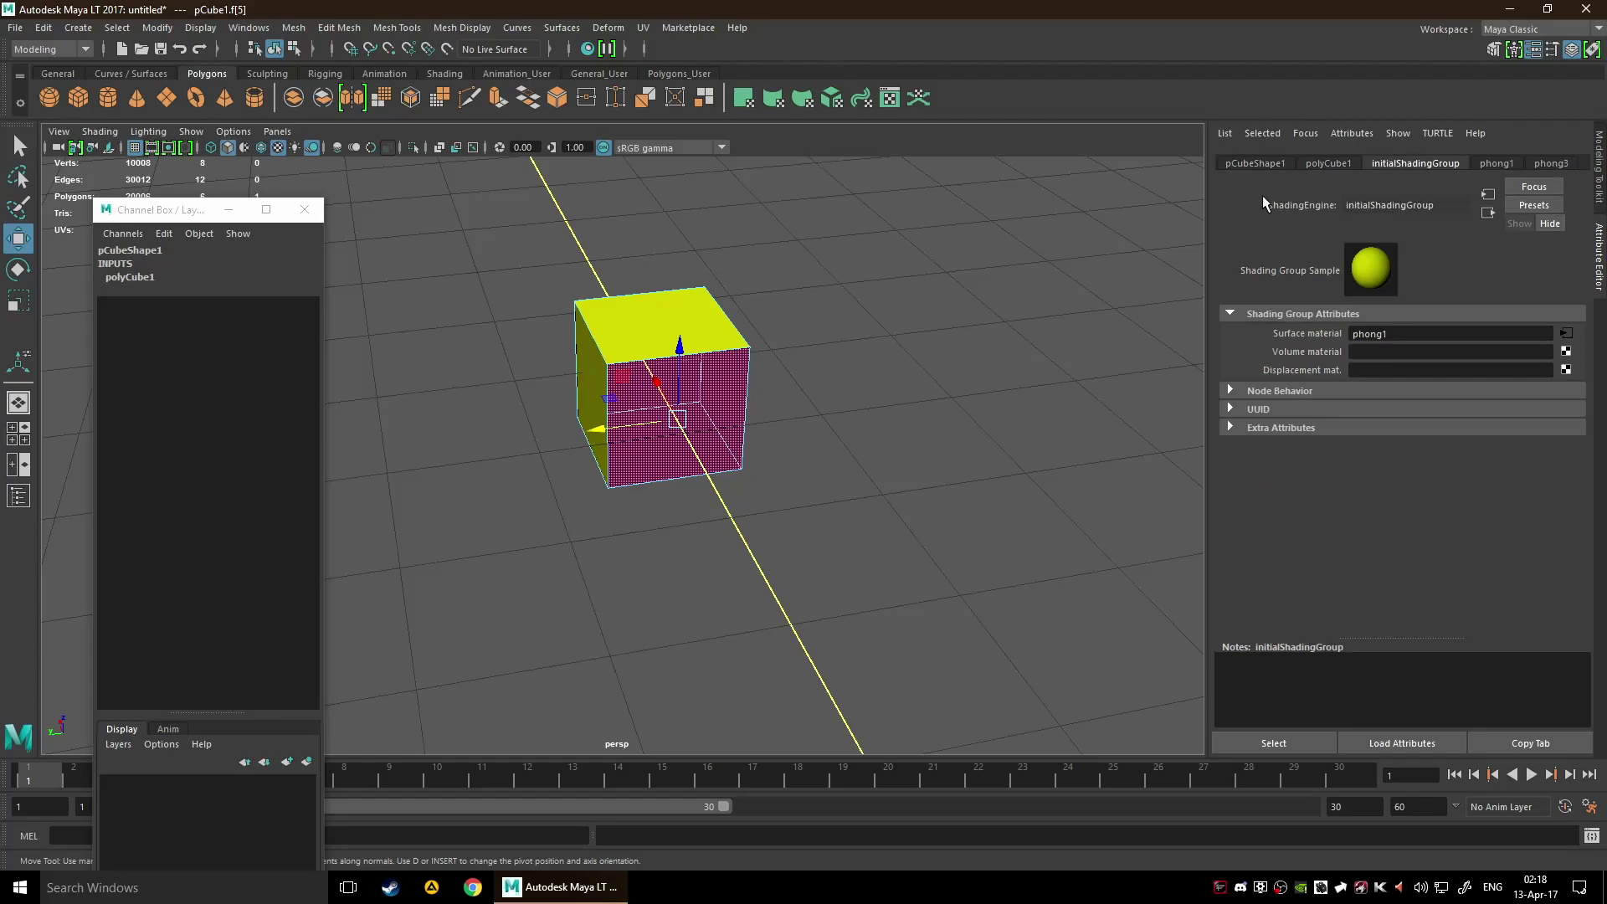
pyautogui.click(1265, 163)
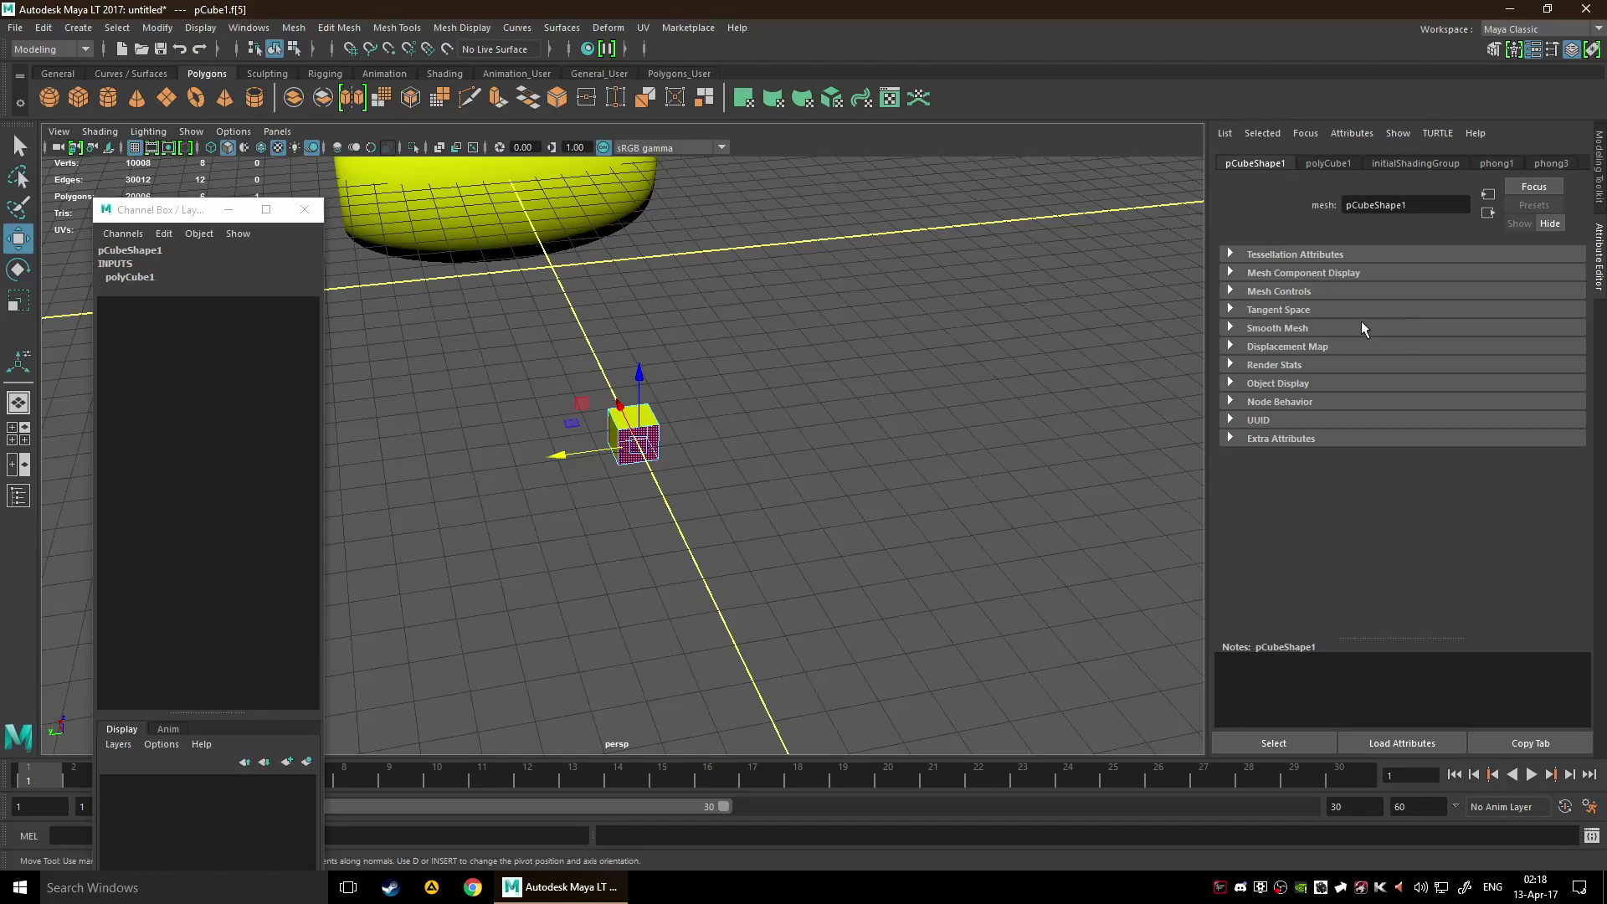
pyautogui.click(1236, 292)
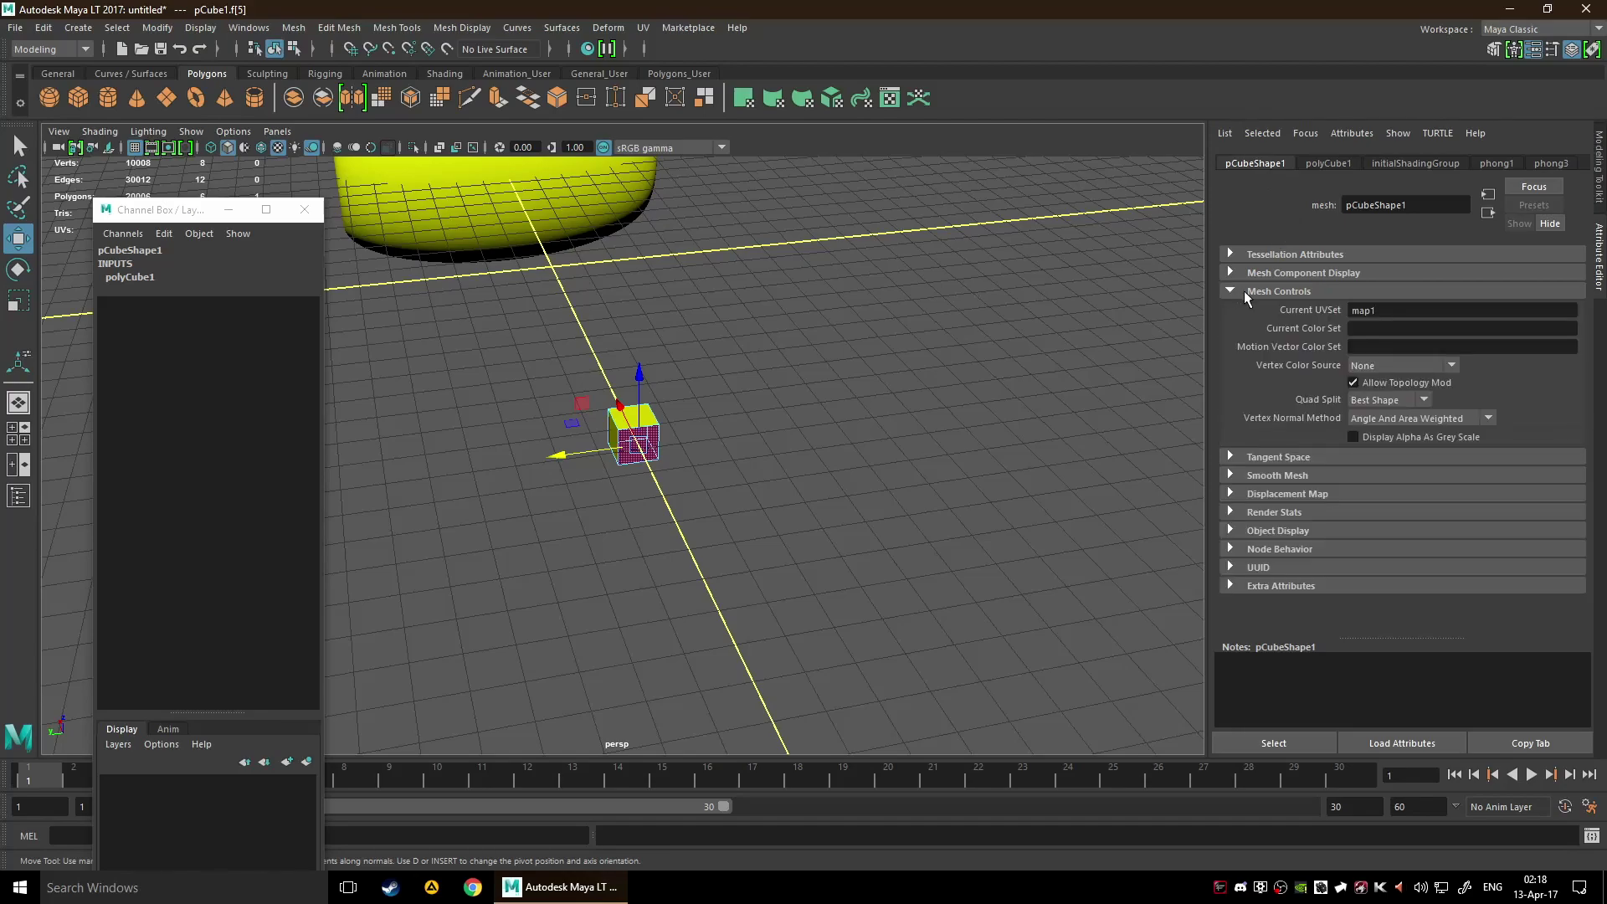
# - Review the Tangent Space settings of the cube's pCubeShape1 node and the creation attributes of polyCube1
pyautogui.click(1230, 457)
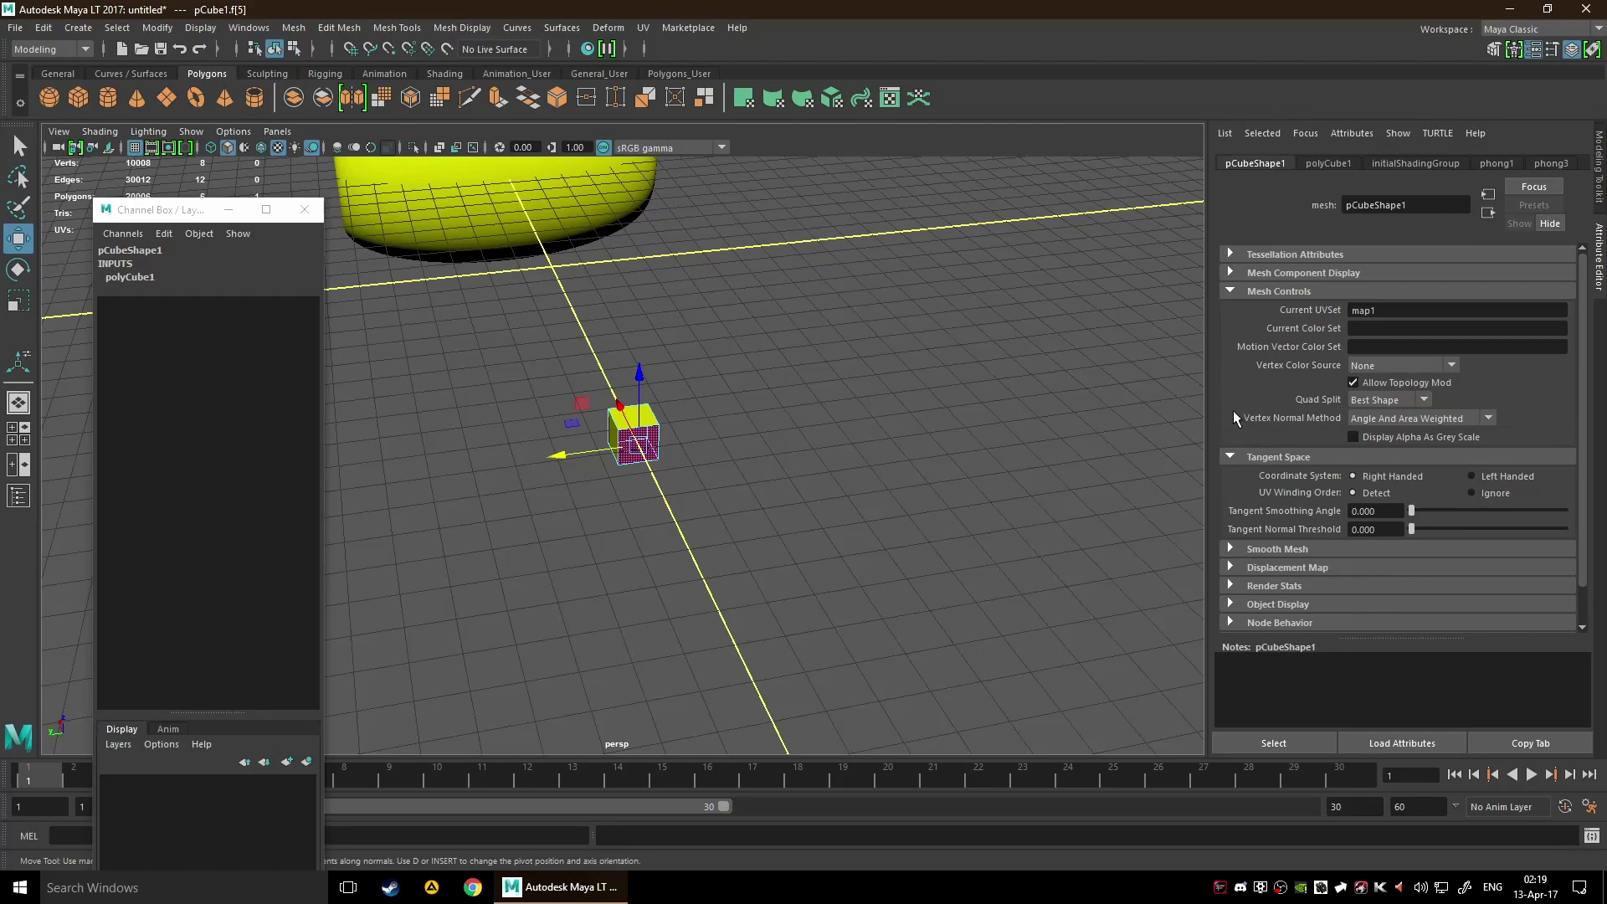
pyautogui.click(1310, 166)
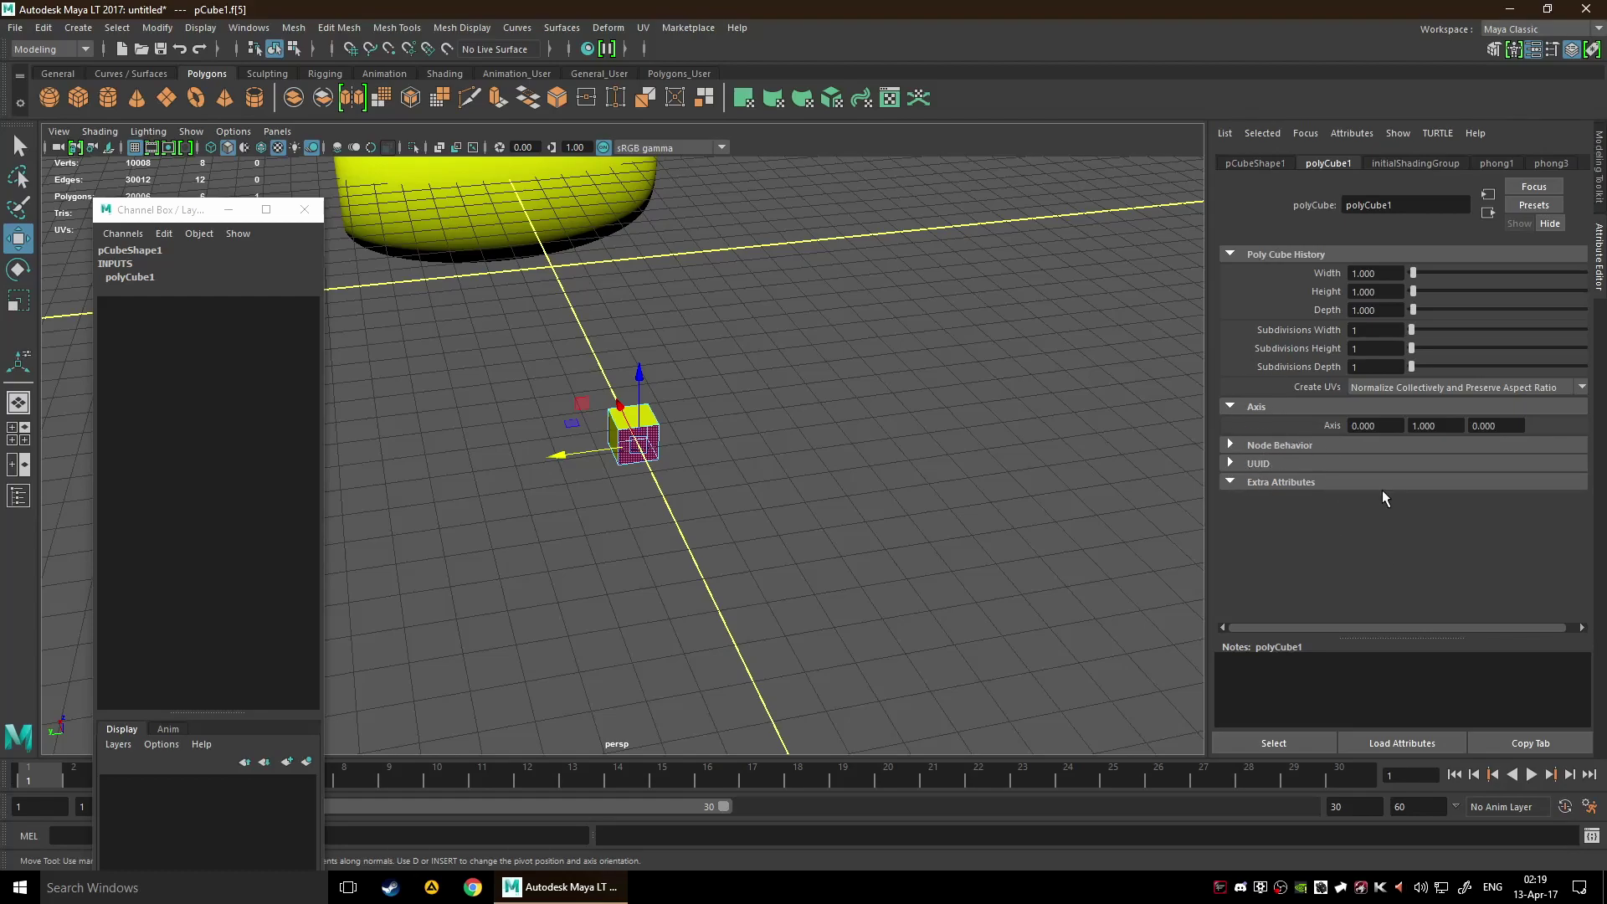
pyautogui.click(1256, 164)
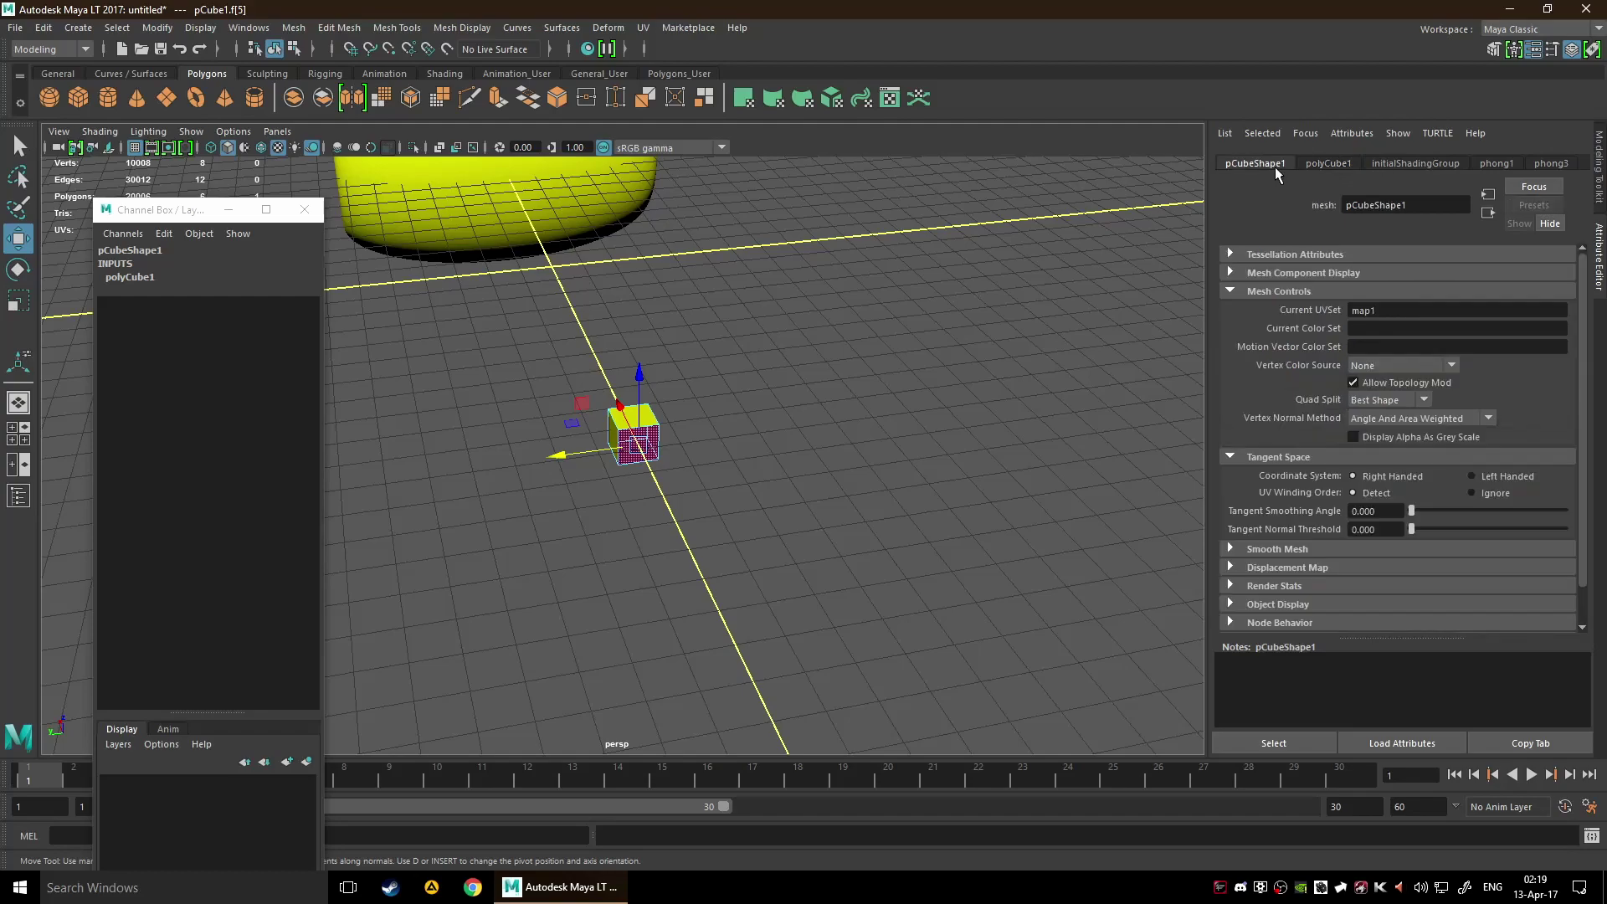
# - Undo back to the torus selection and review its Display, Drawing Overrides, Selection and Limit Information attributes
pyautogui.hotkey('ctrl', 'z')
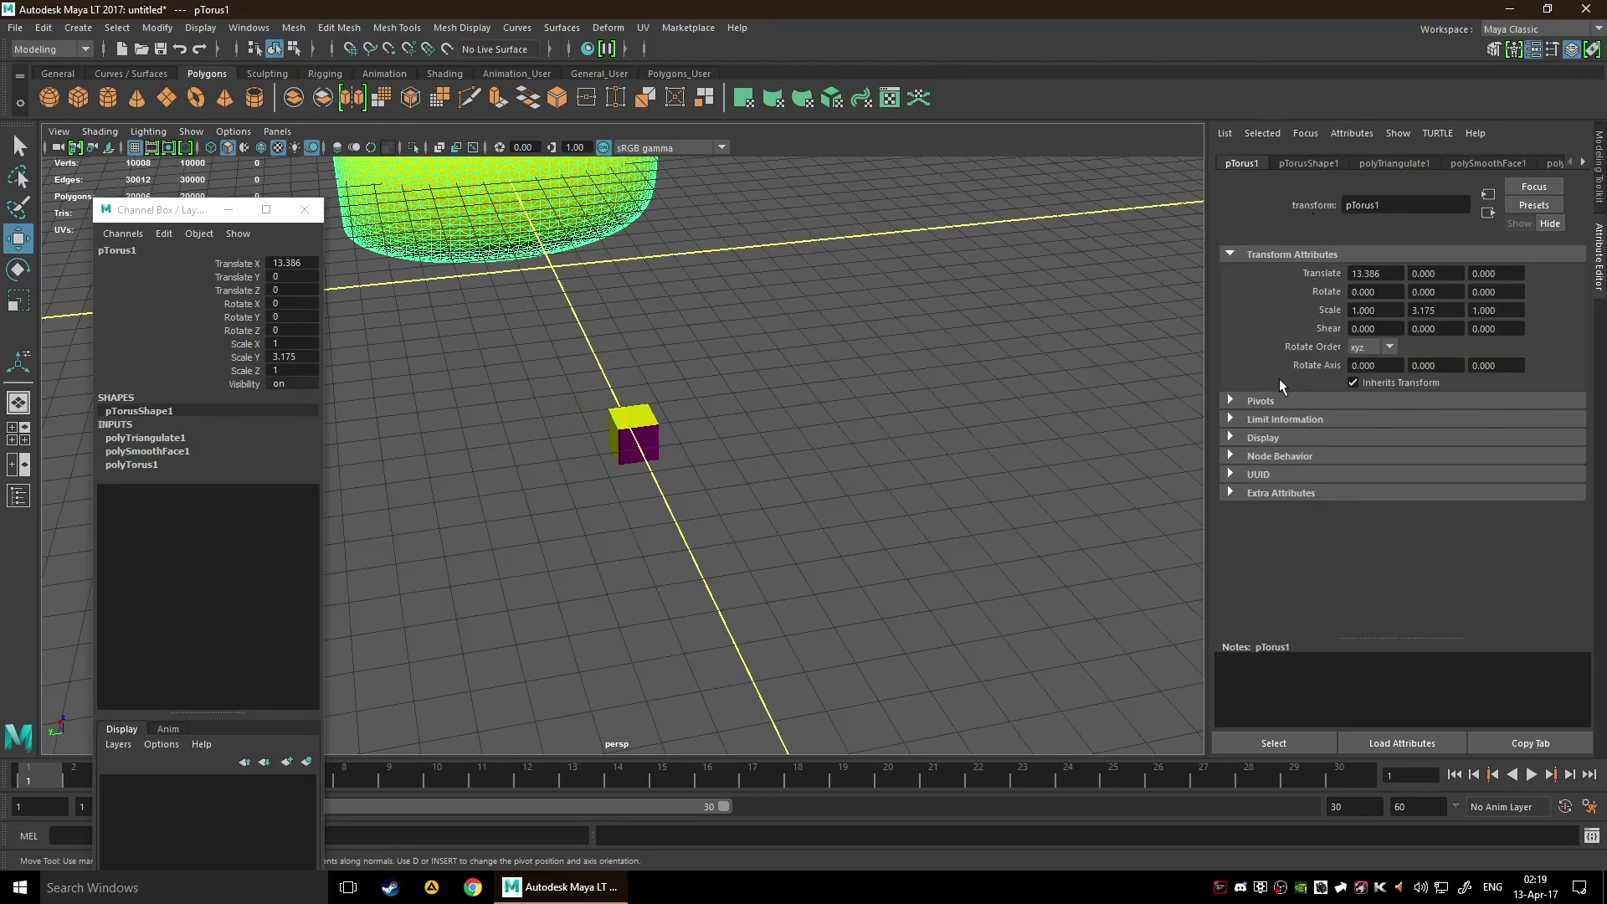
pyautogui.click(1229, 439)
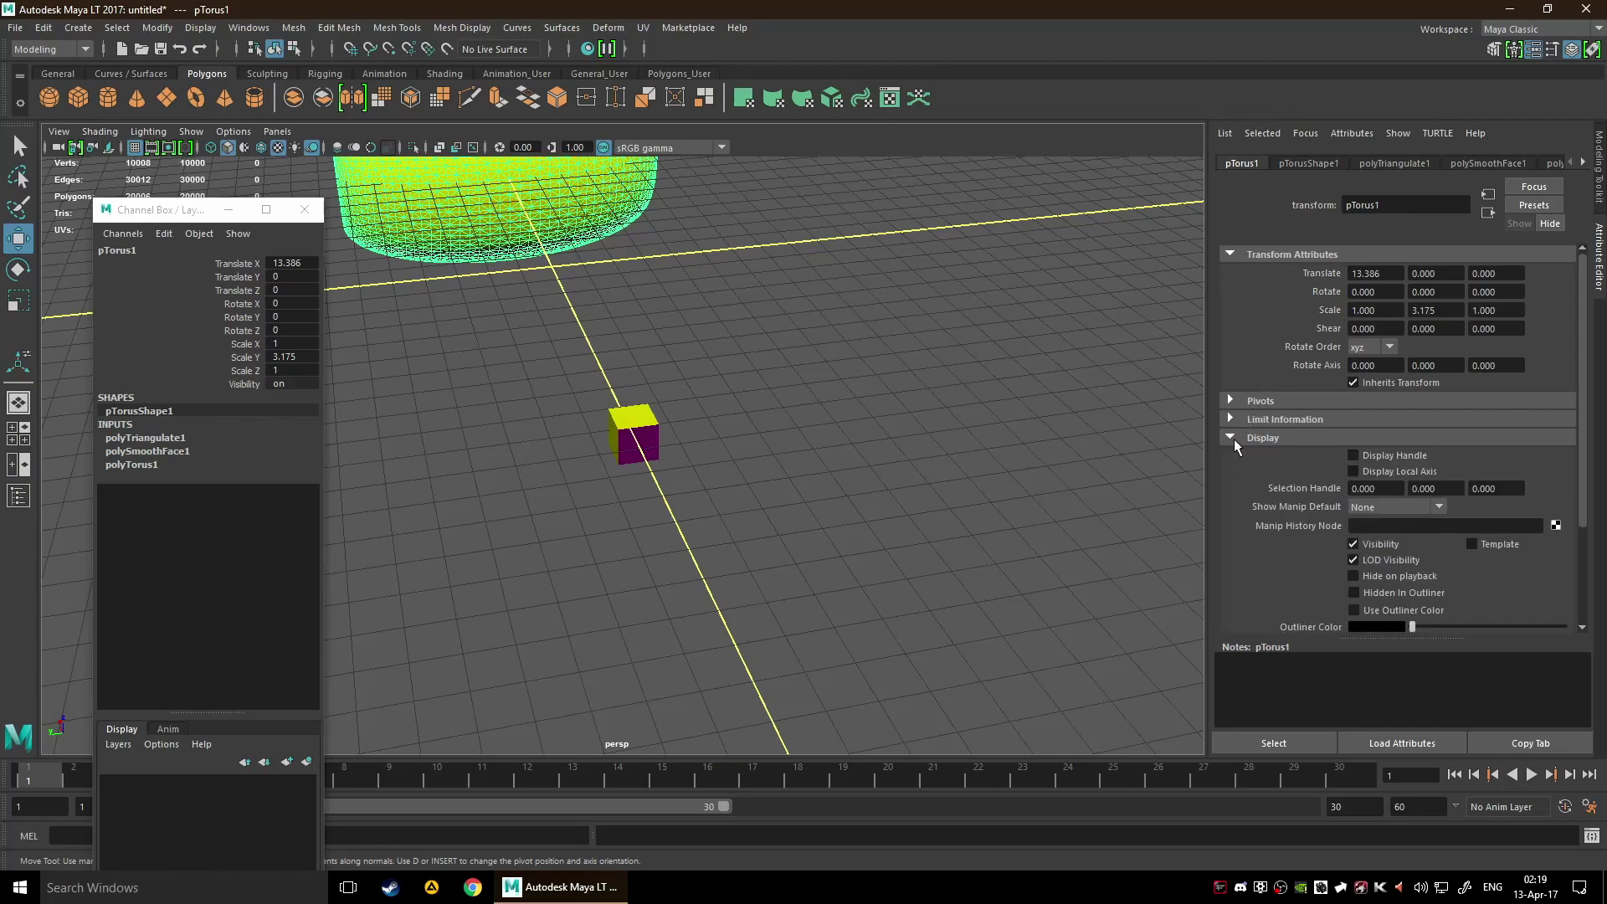
pyautogui.scroll(-1, 1323, 461)
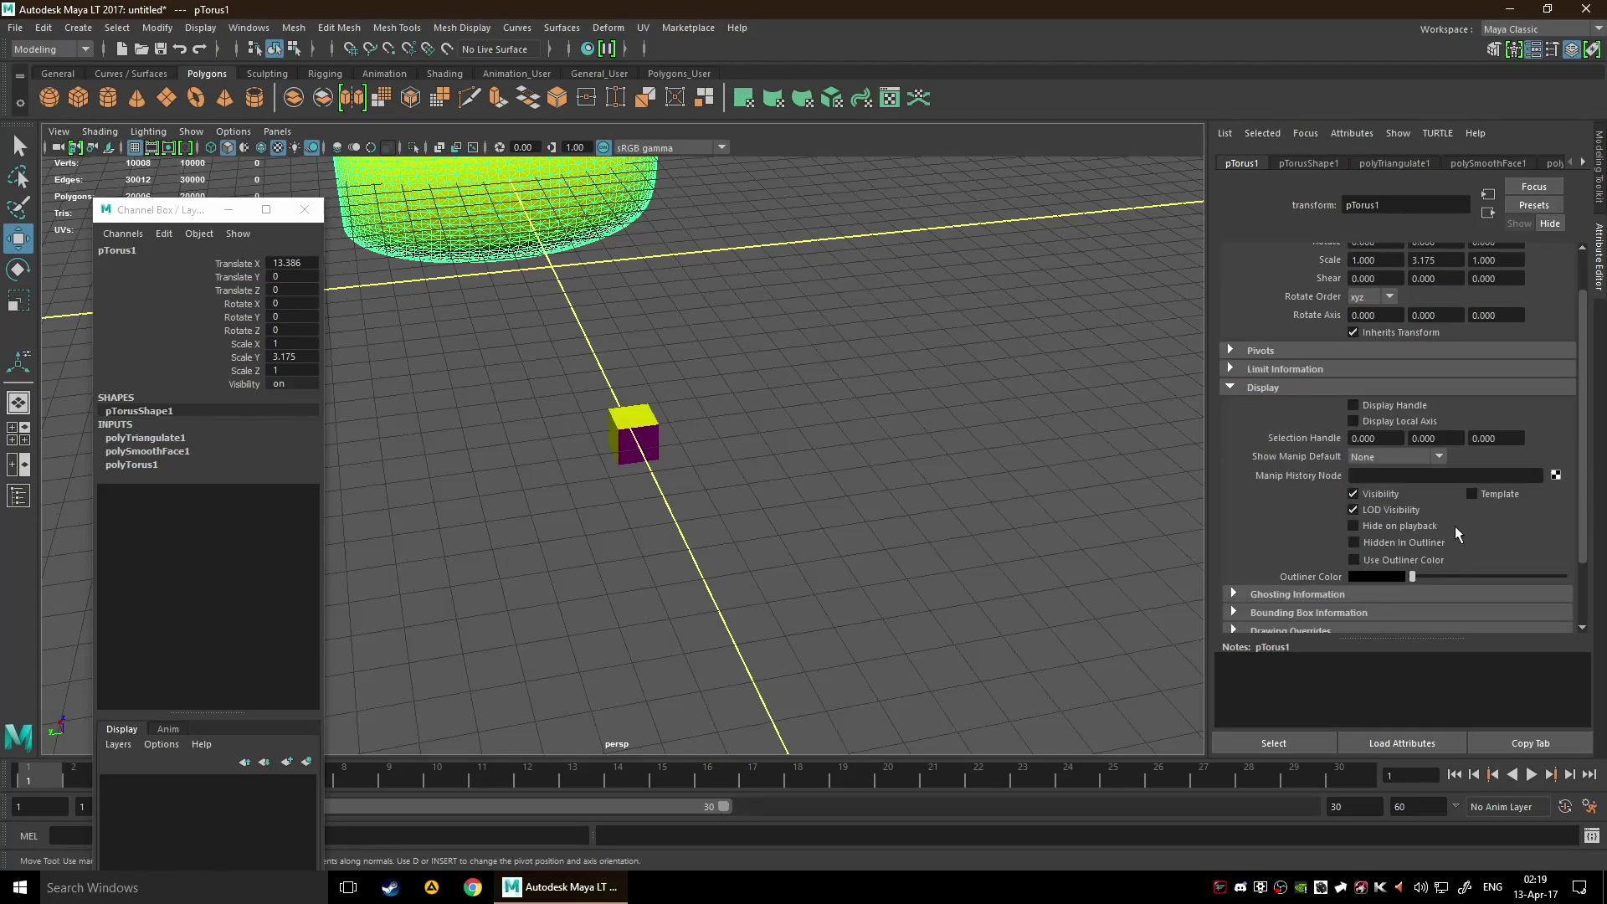
pyautogui.scroll(-1, 1248, 540)
pyautogui.scroll(-1, 1264, 557)
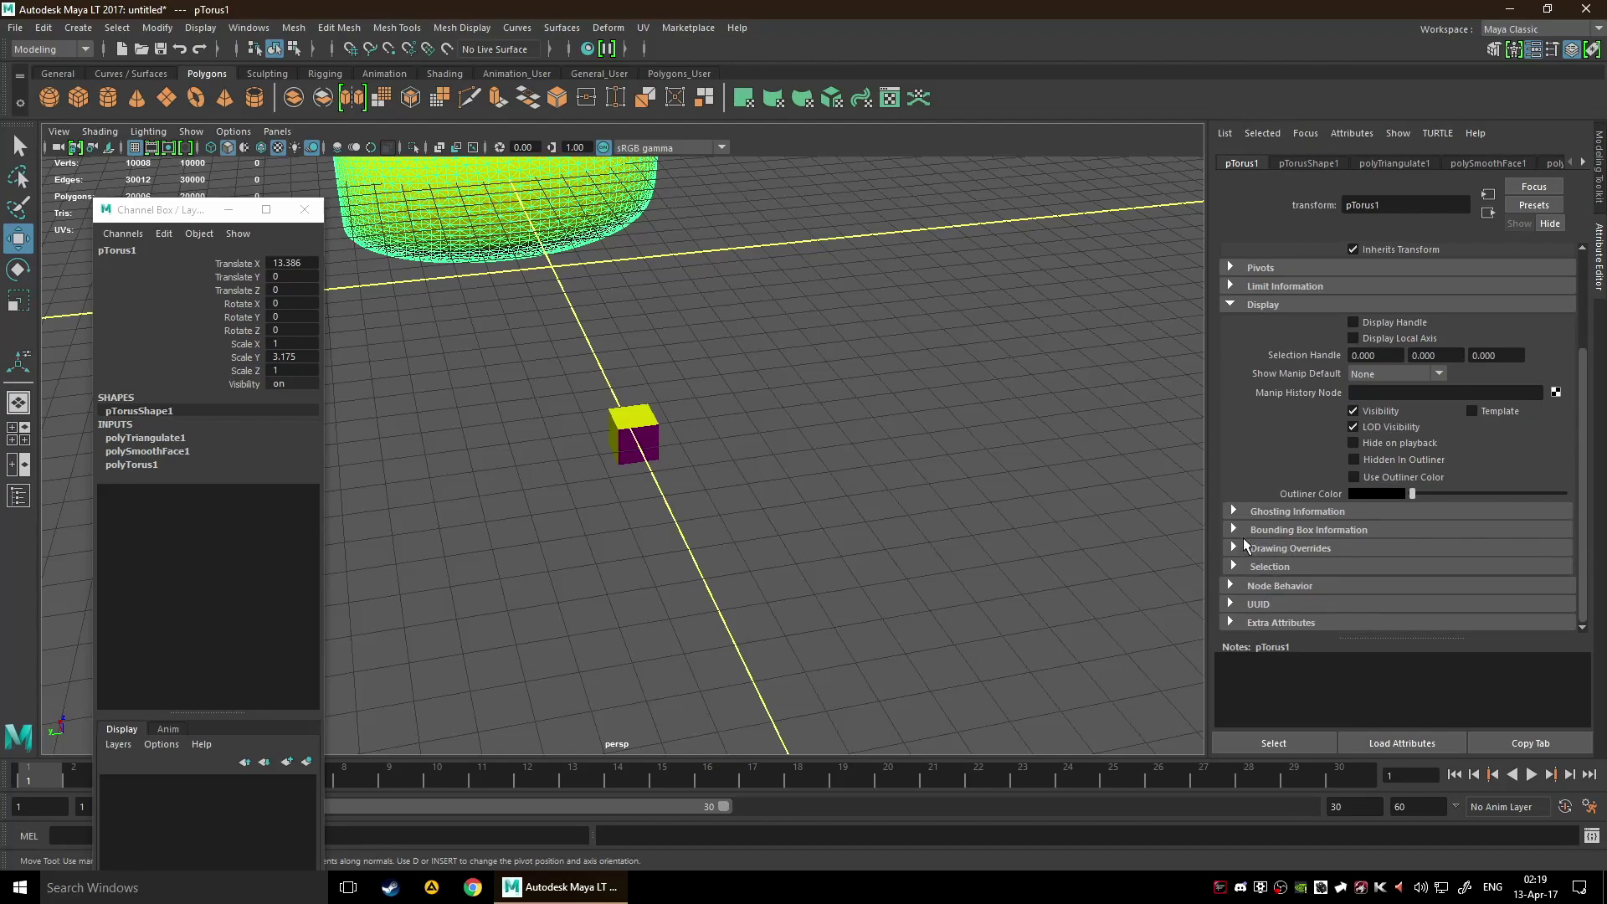
pyautogui.click(1264, 546)
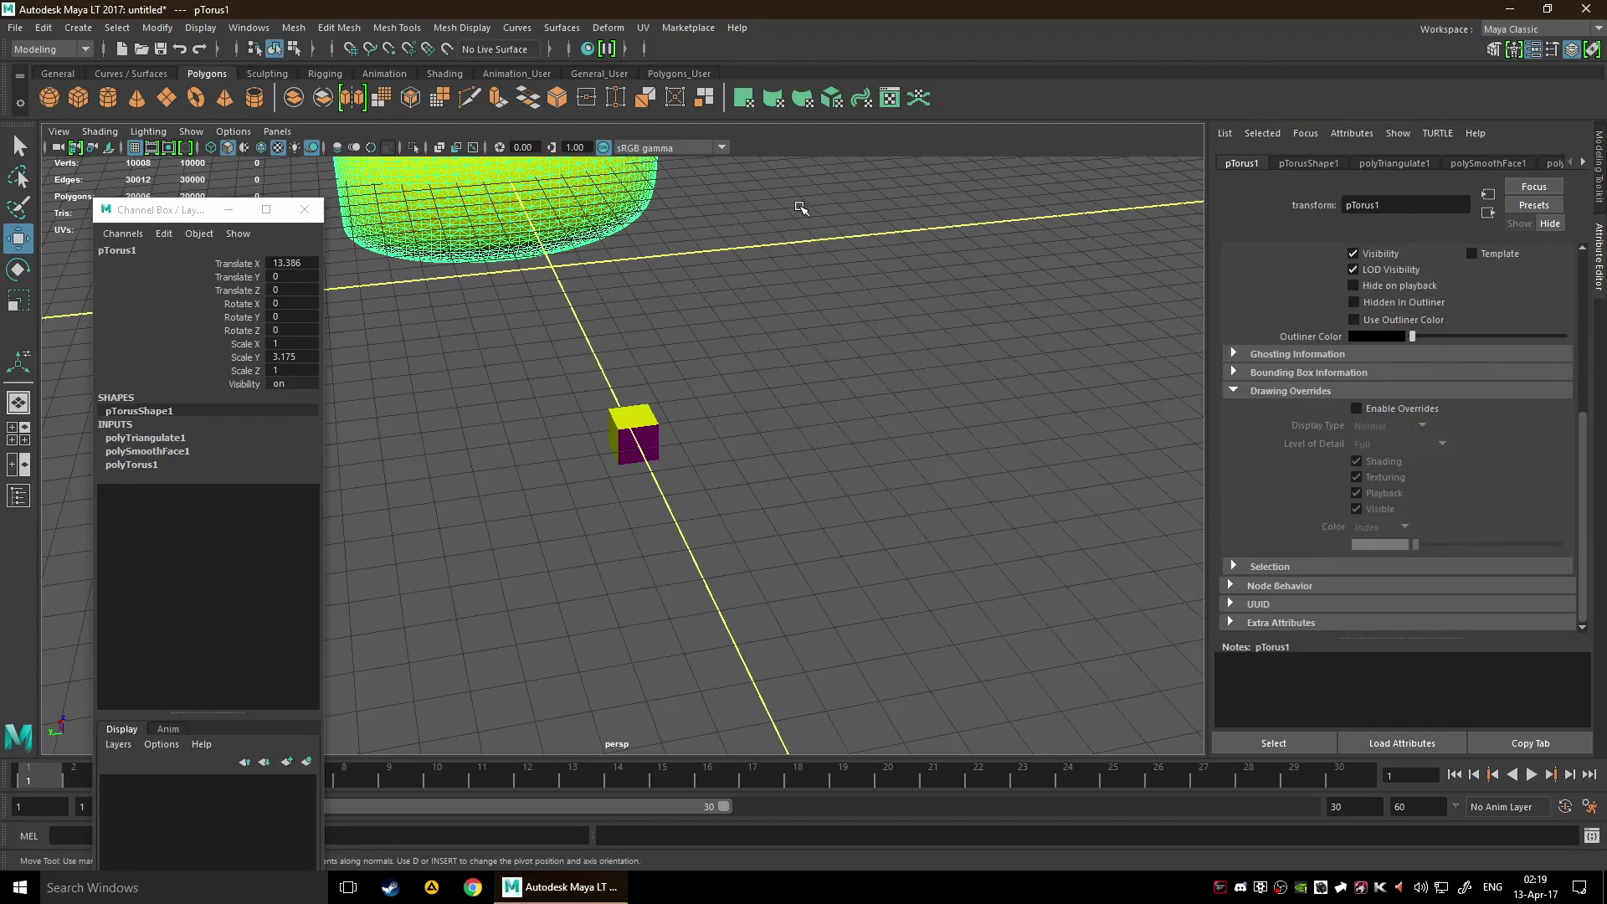
pyautogui.click(1293, 566)
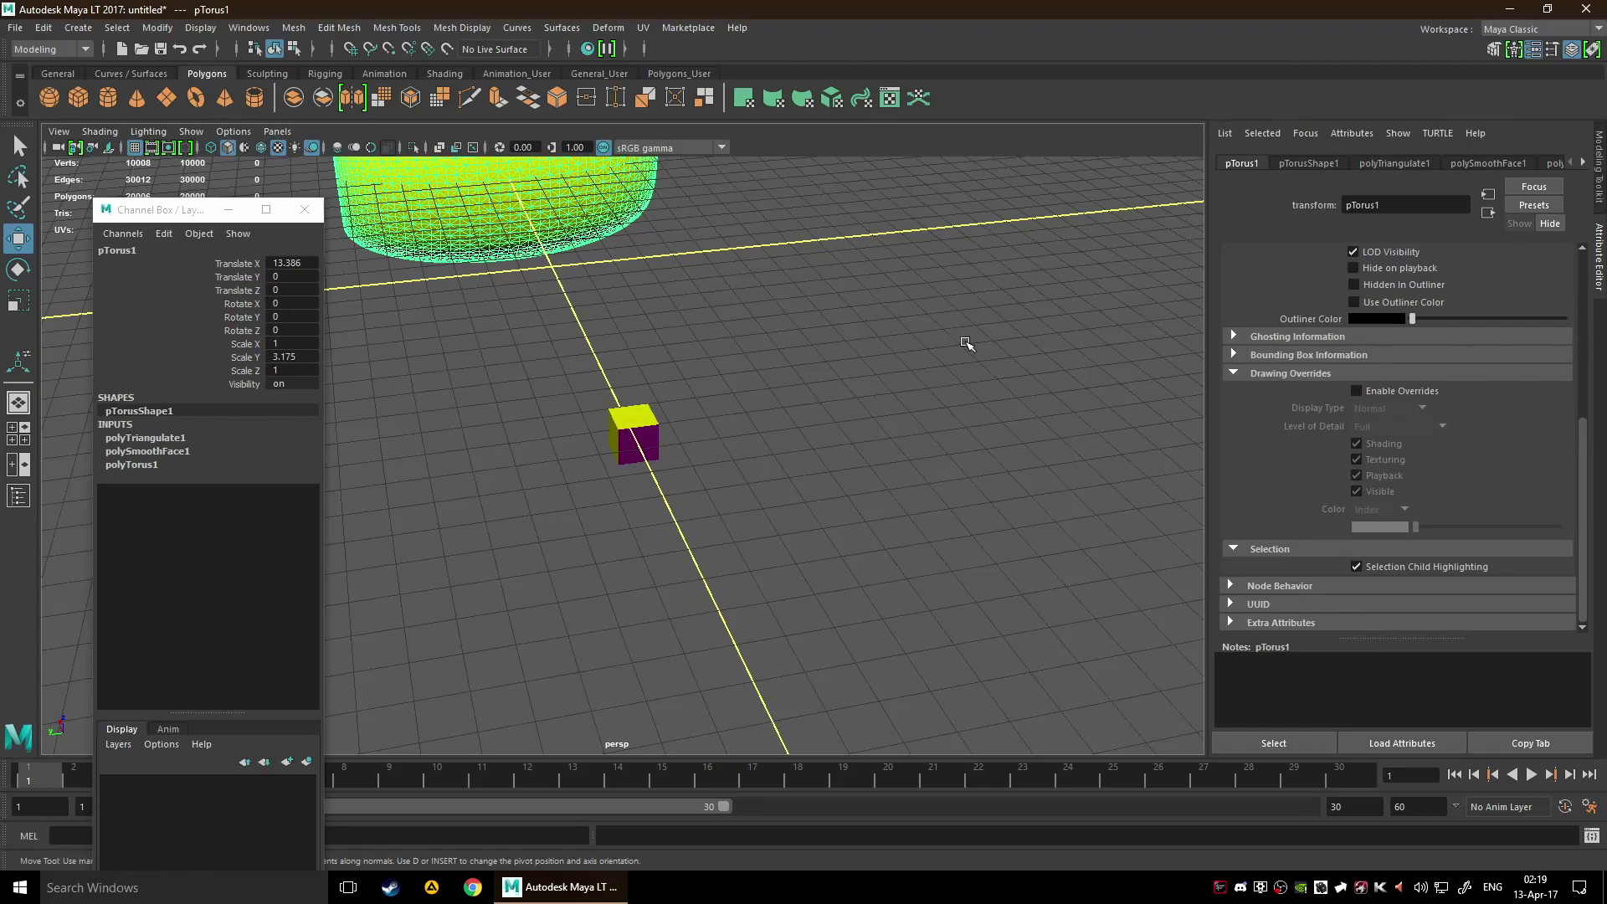
pyautogui.scroll(5, 1323, 519)
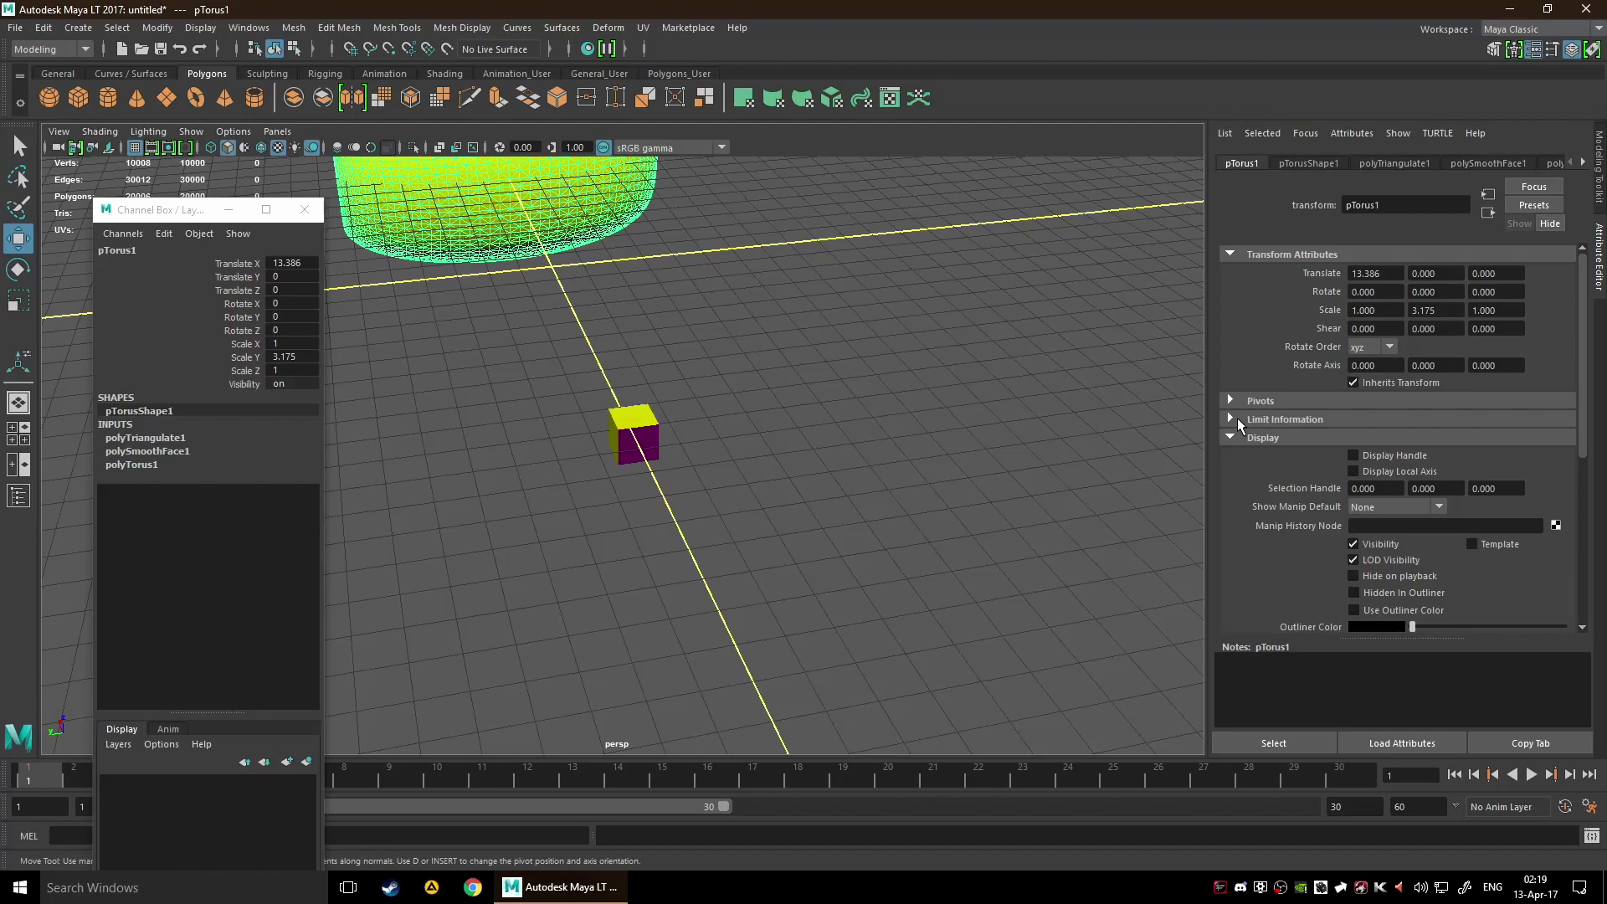
pyautogui.click(1230, 419)
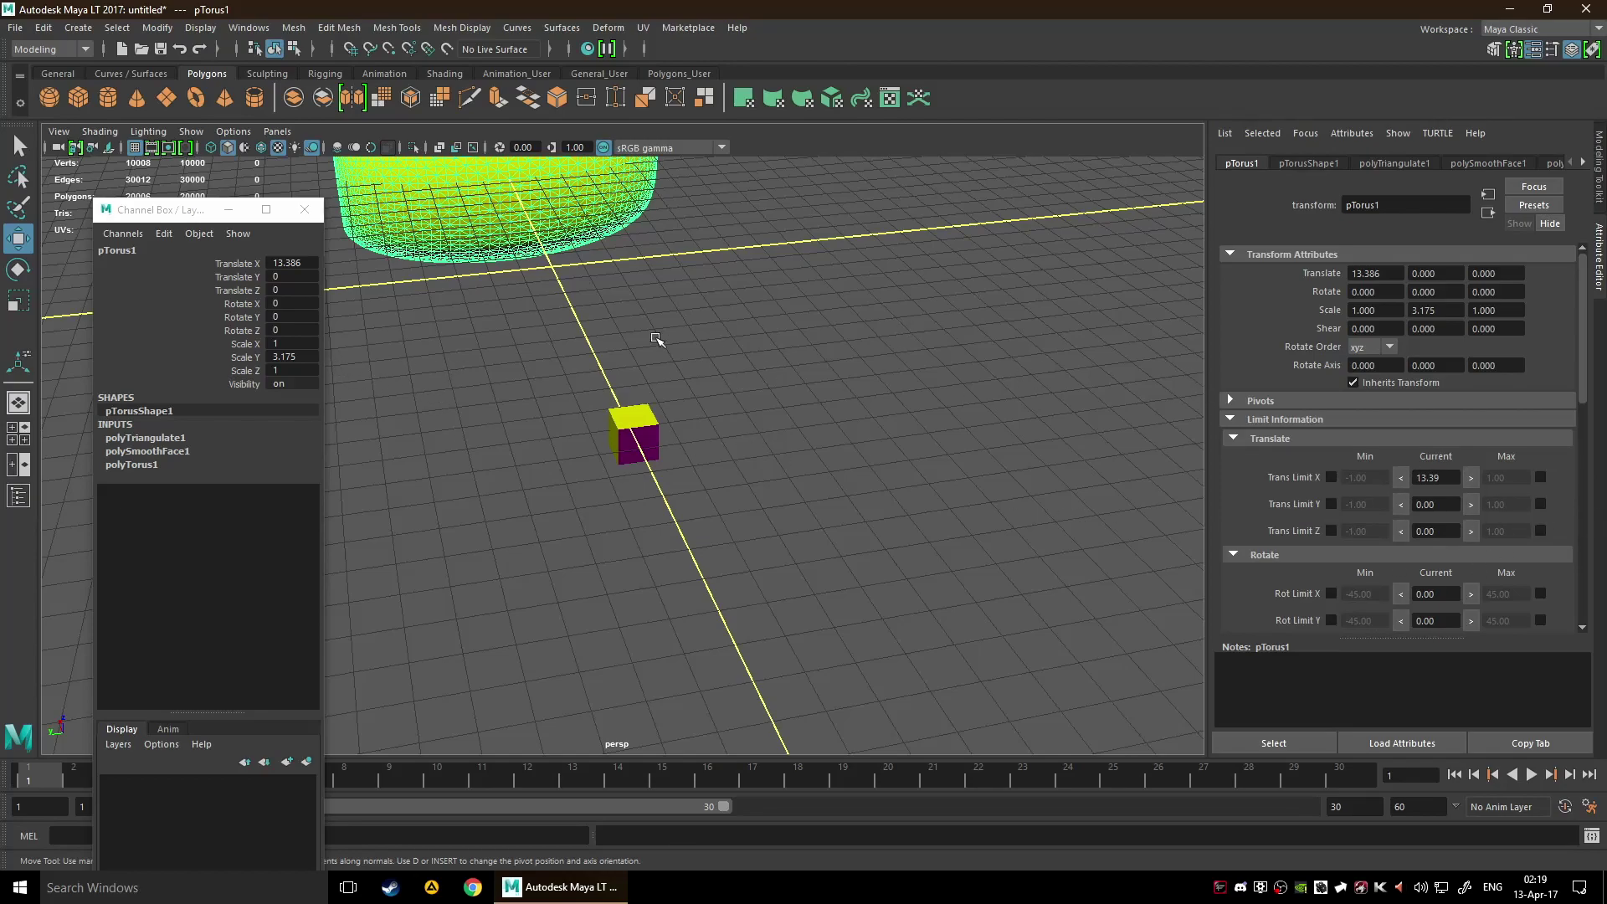
pyautogui.click(118, 234)
pyautogui.click(118, 233)
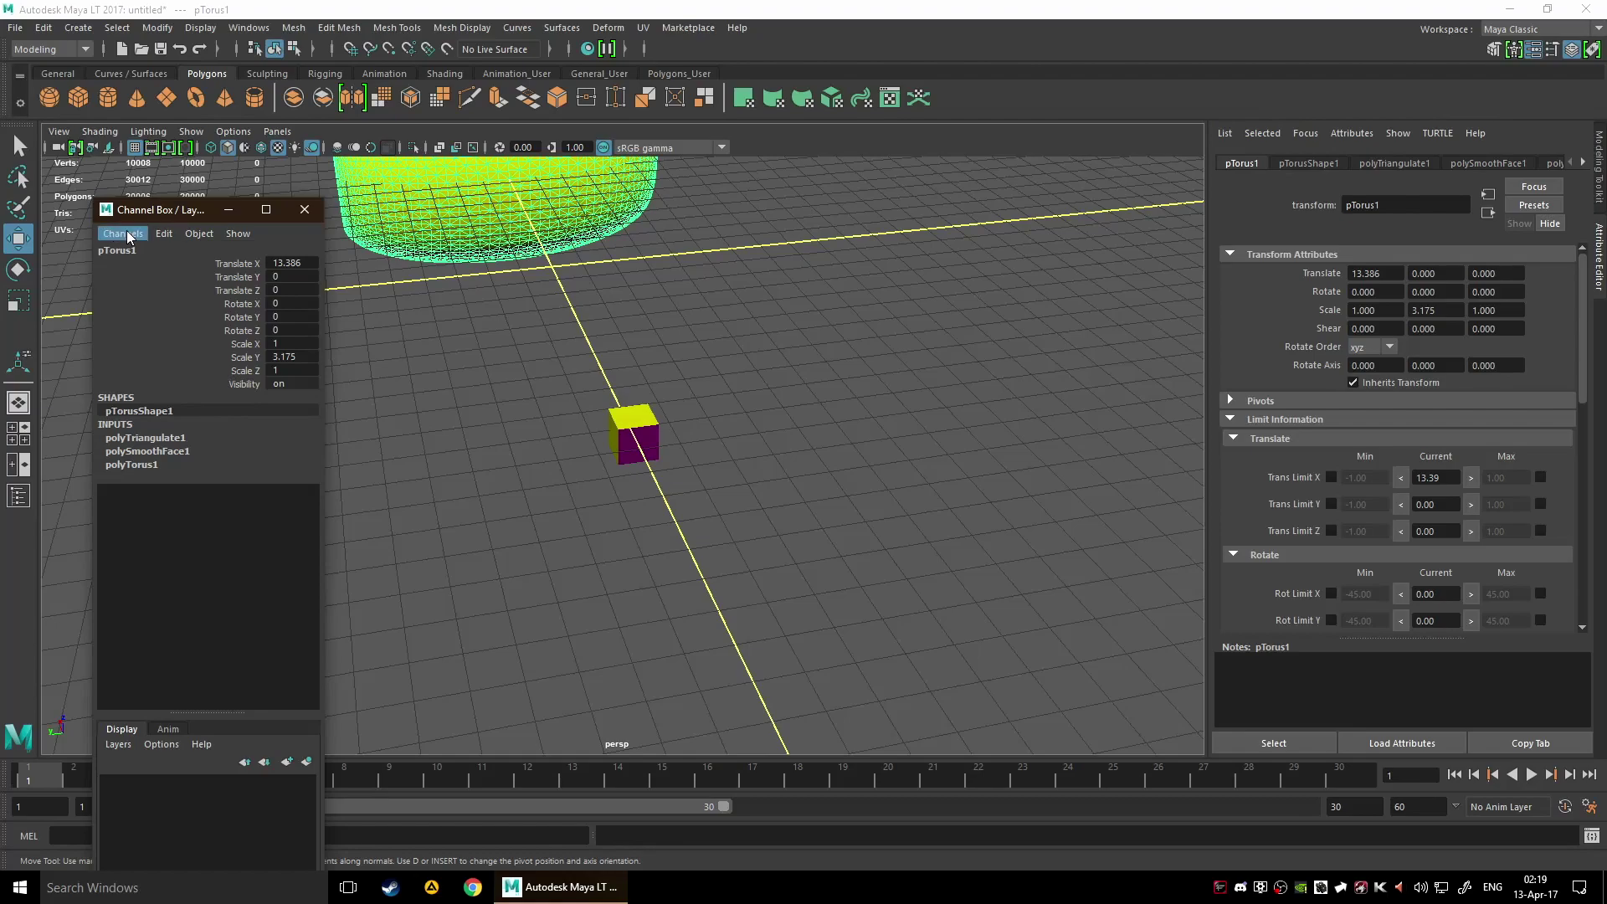
pyautogui.click(238, 234)
pyautogui.click(238, 234)
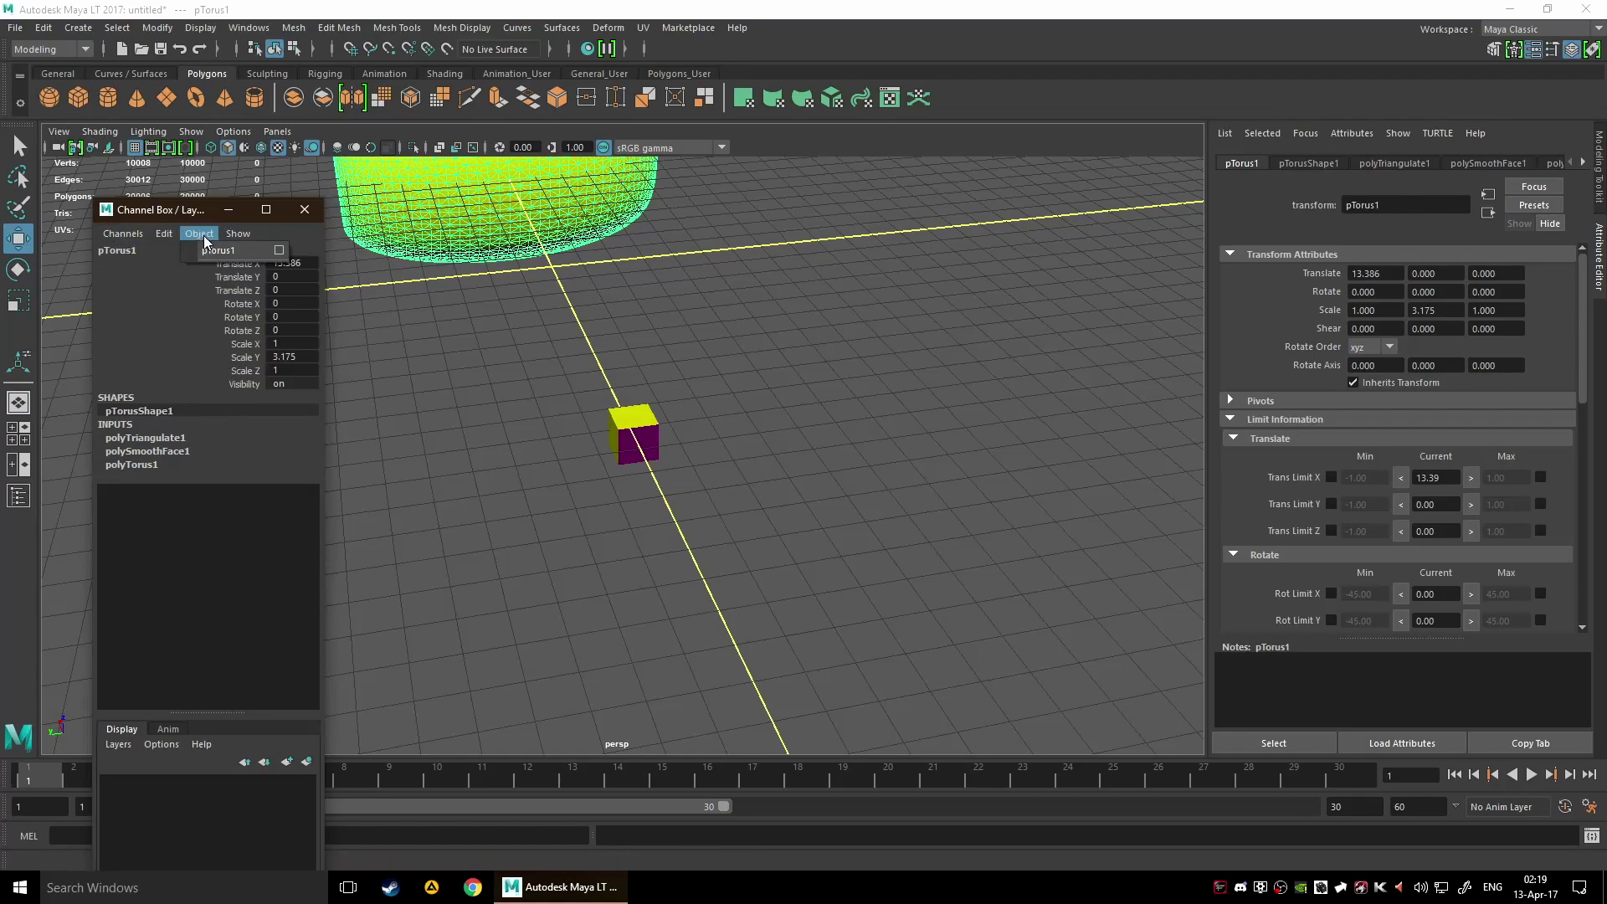
pyautogui.click(164, 233)
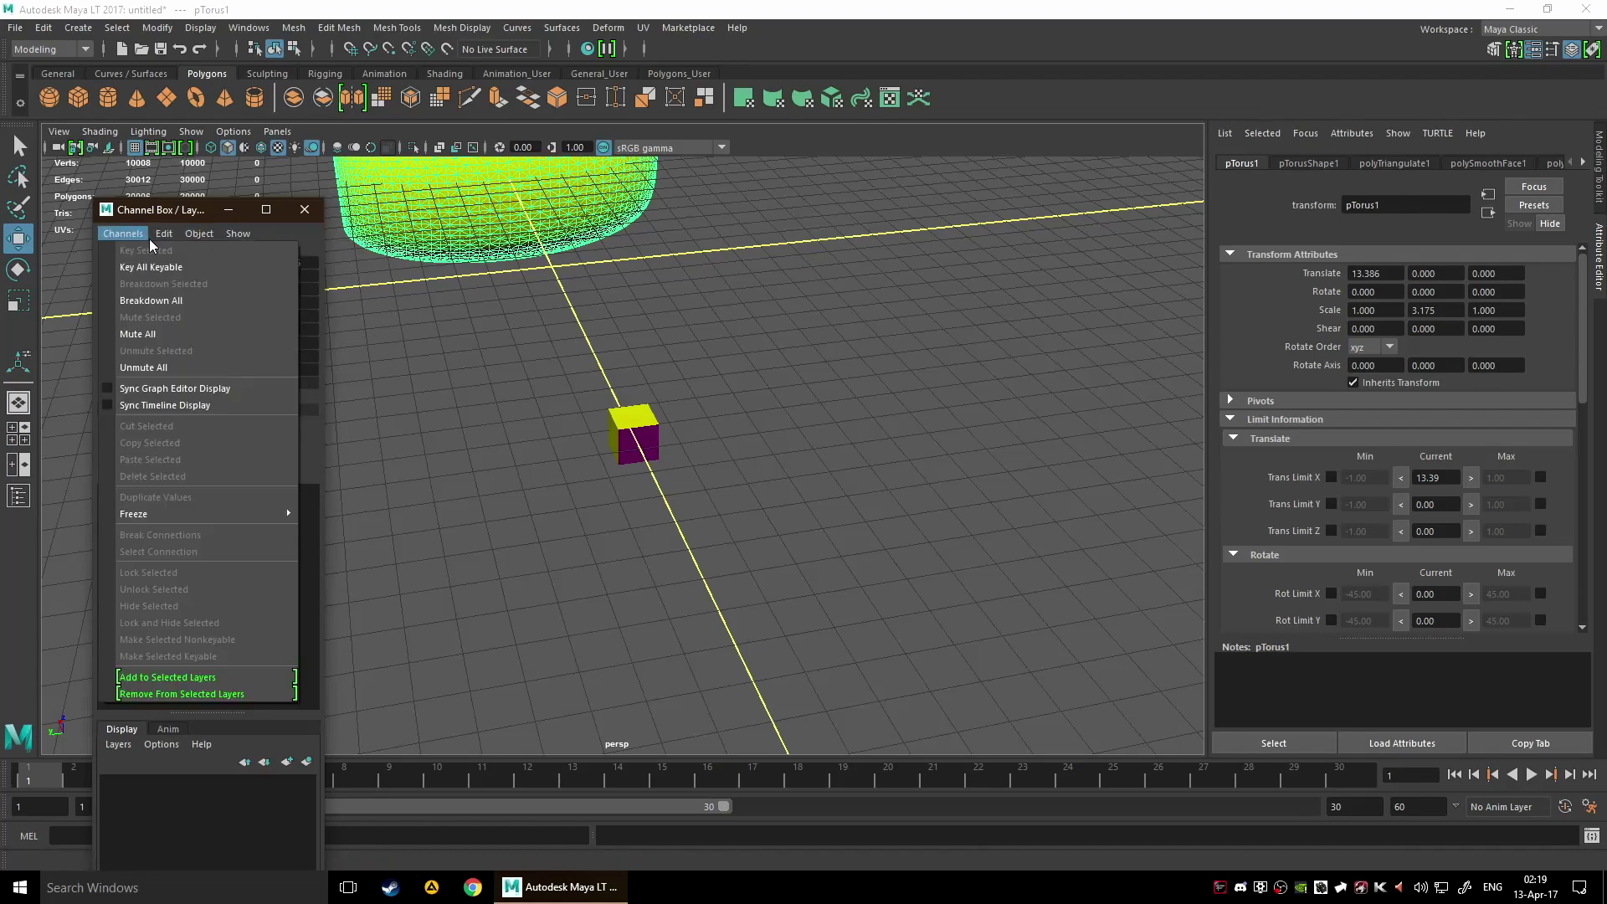
pyautogui.click(159, 236)
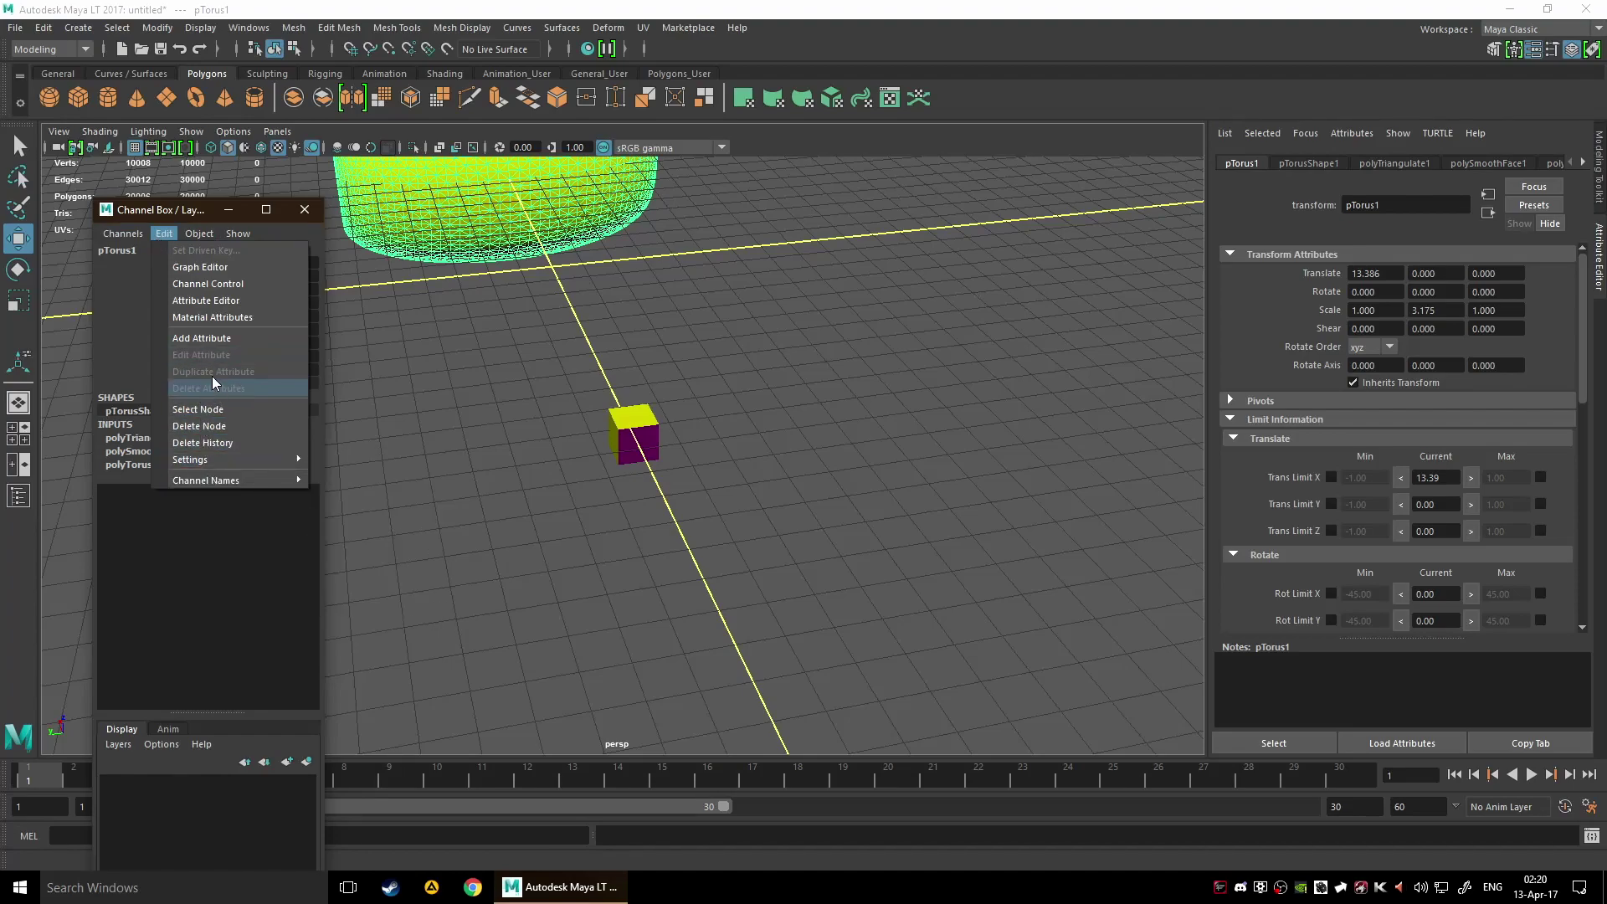
pyautogui.moveTo(126, 233)
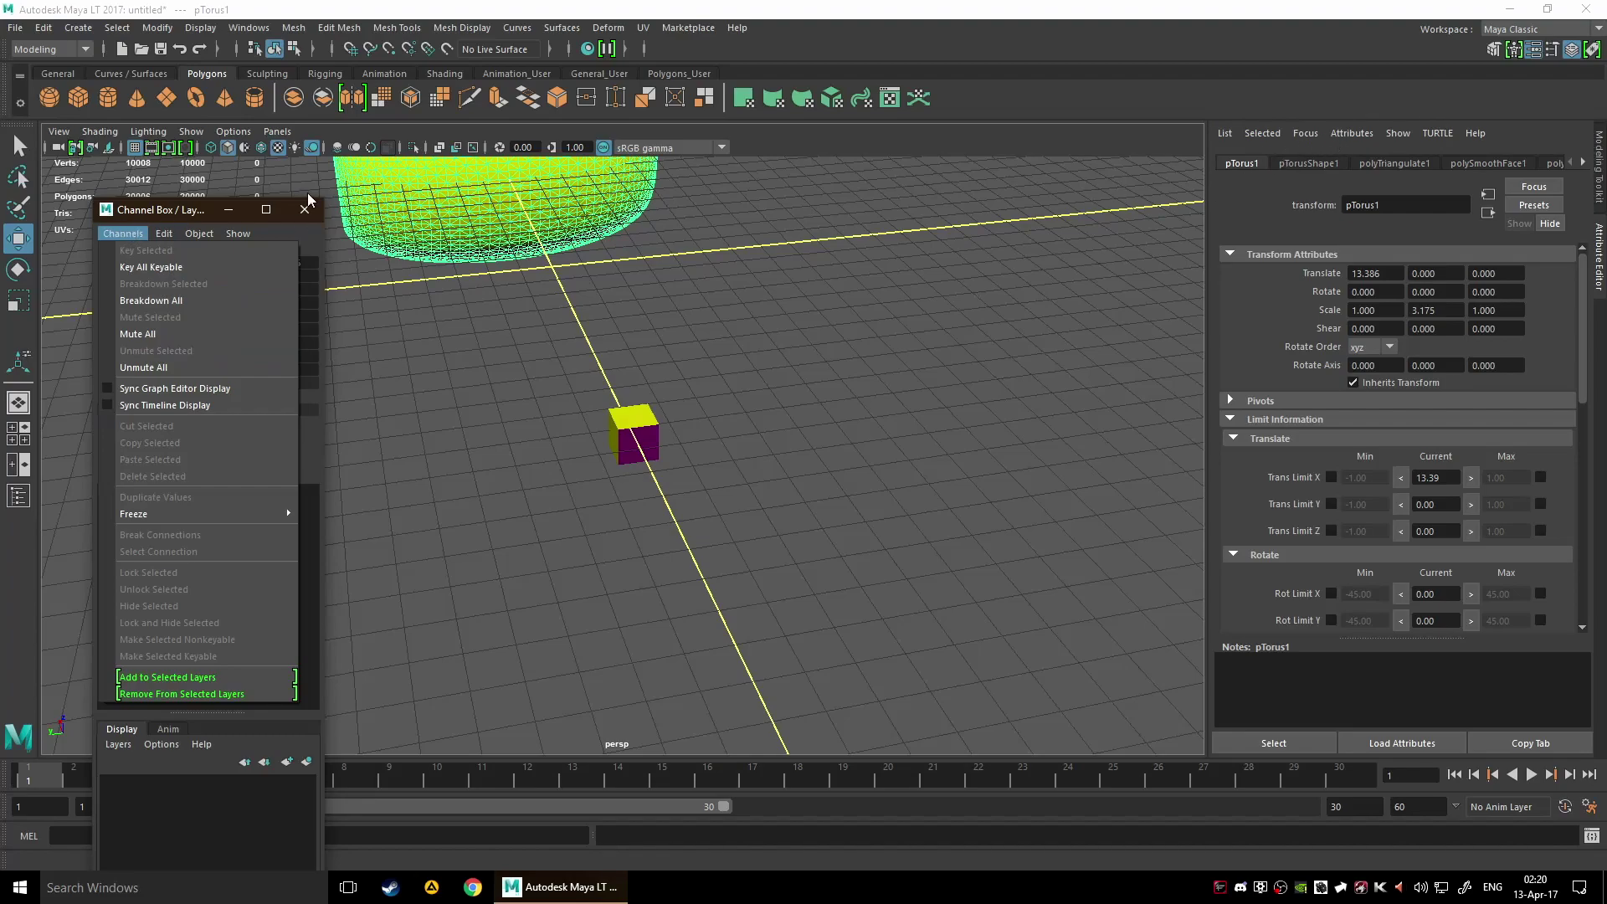
# - Examine the torus's keyable and nonkeyable hidden attributes in the Channel Control window, then close it
pyautogui.click(249, 27)
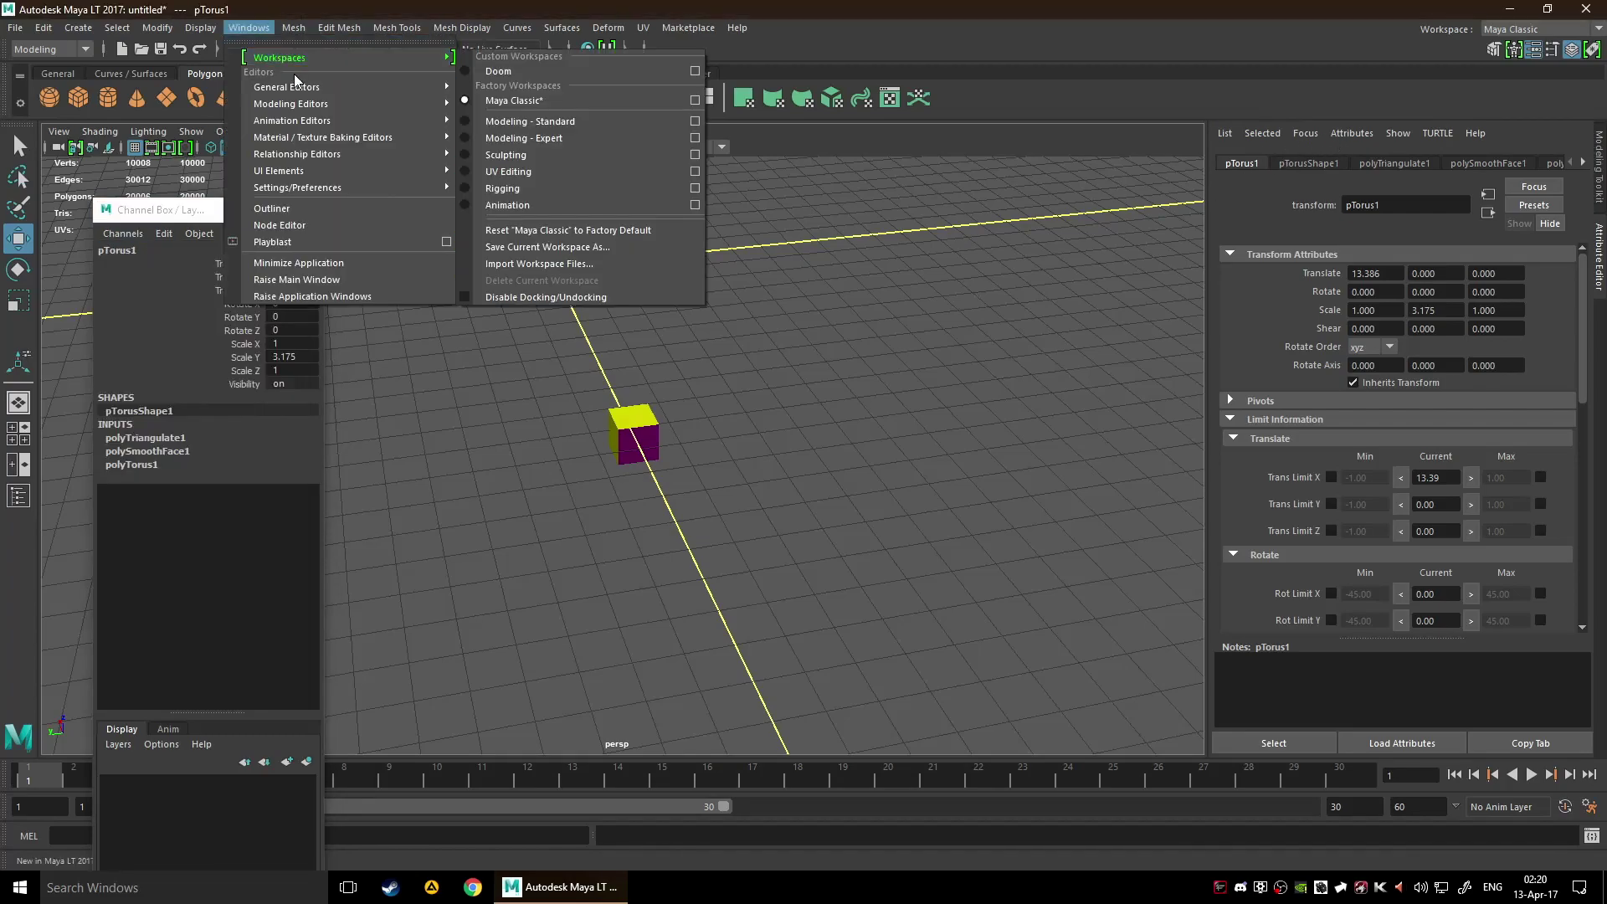
pyautogui.moveTo(298, 86)
pyautogui.click(536, 220)
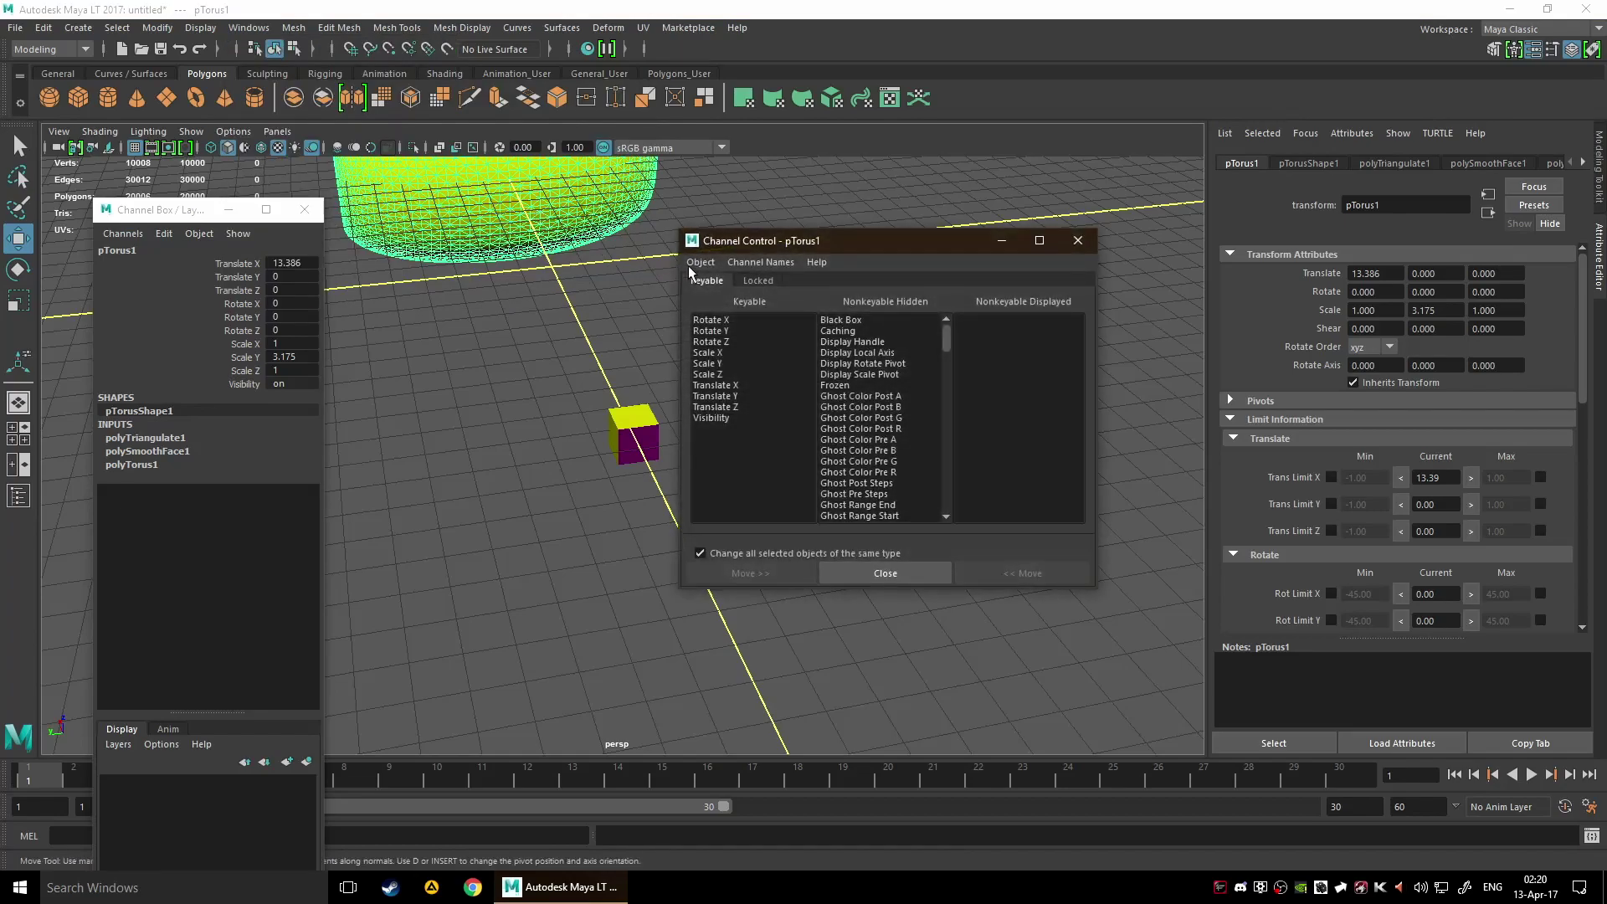
pyautogui.moveTo(758, 240); pyautogui.dragTo(722, 296)
pyautogui.scroll(-10, 842, 453)
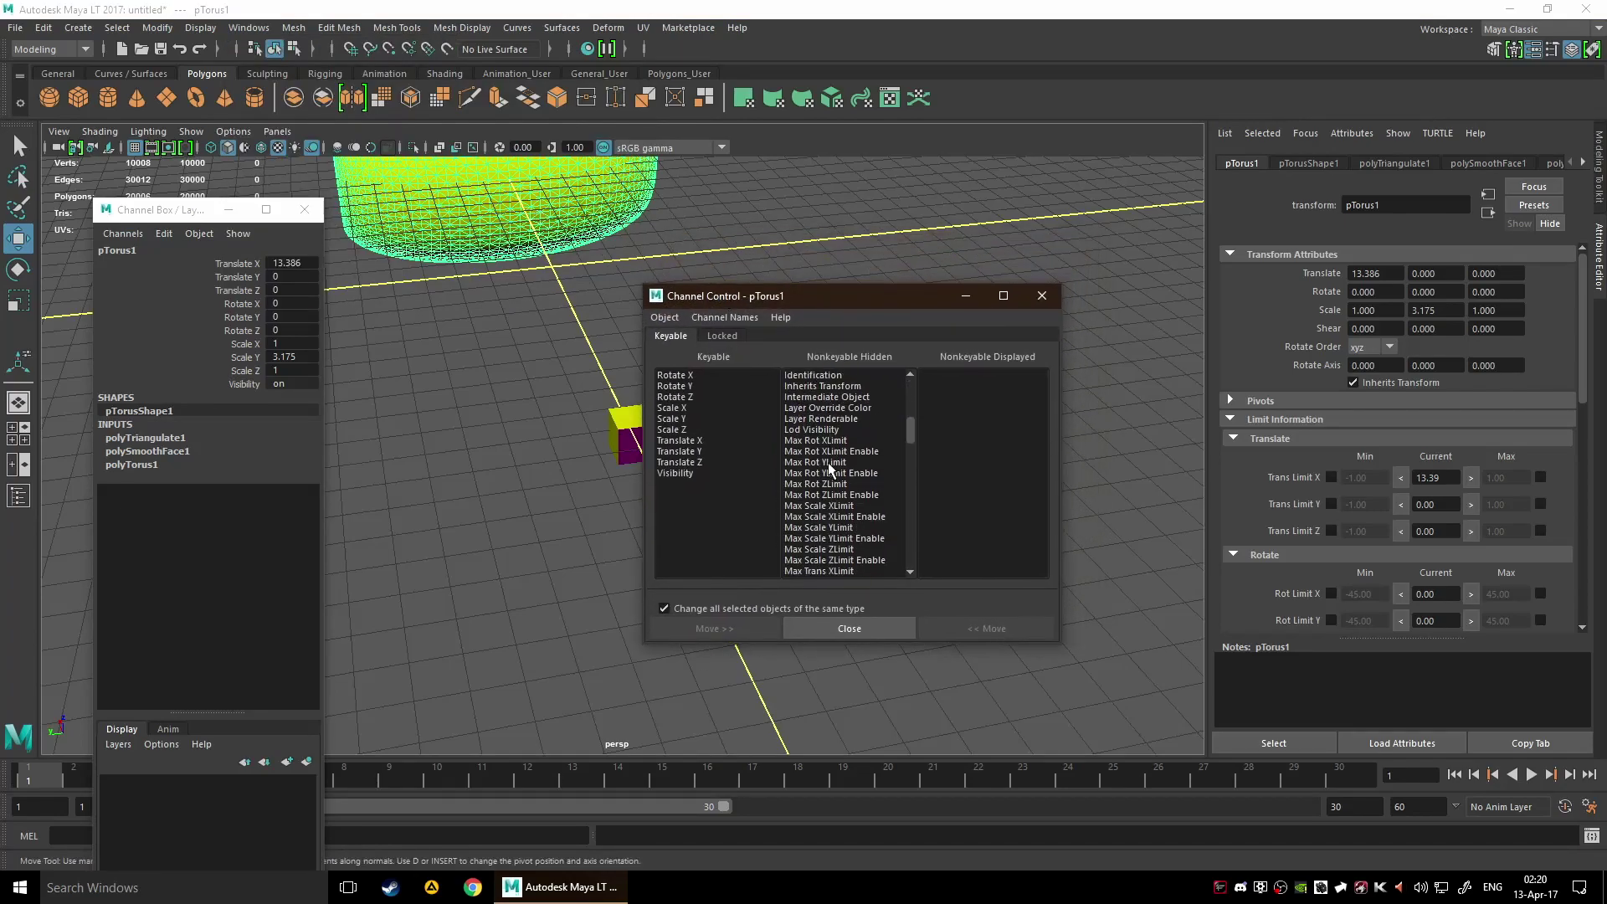
pyautogui.scroll(-3, 829, 502)
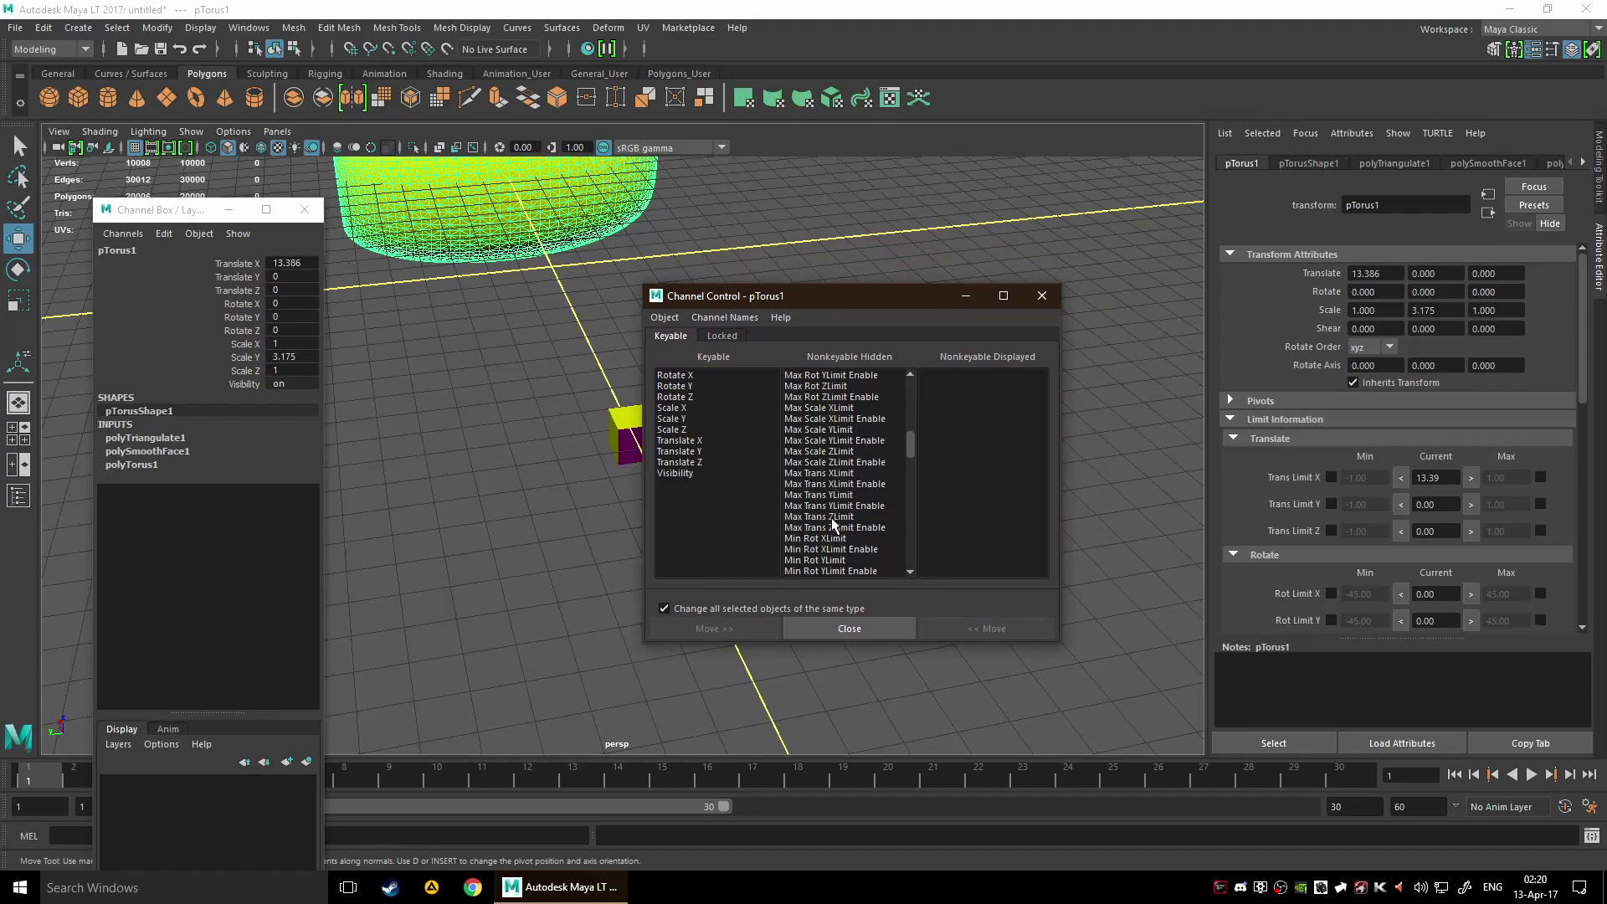
pyautogui.scroll(-7, 831, 517)
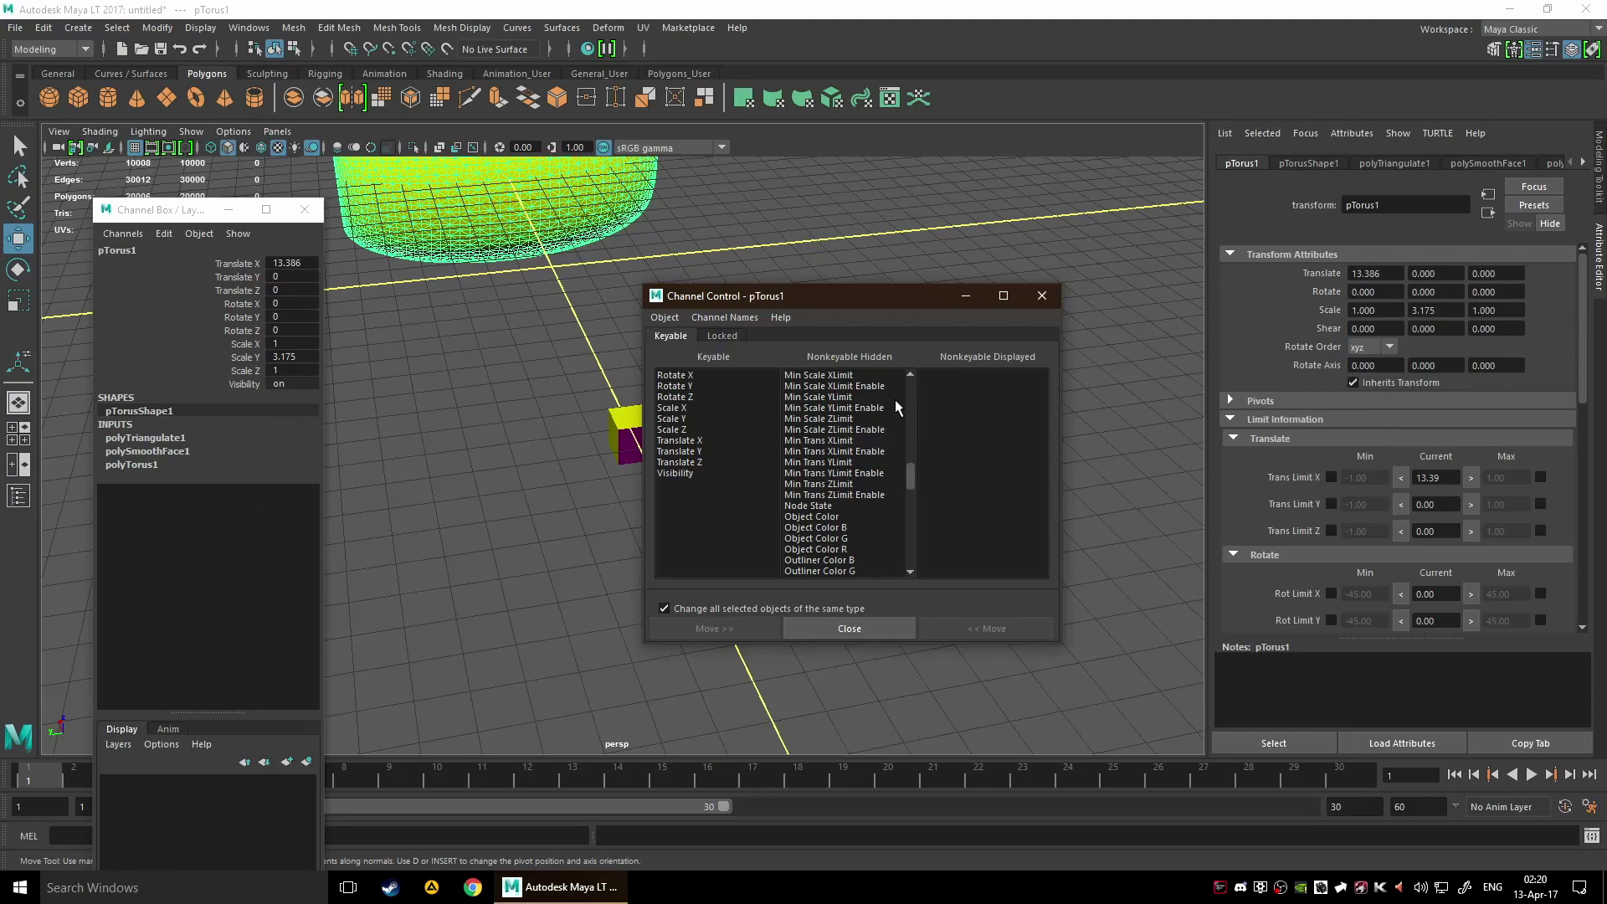
pyautogui.scroll(-6, 895, 408)
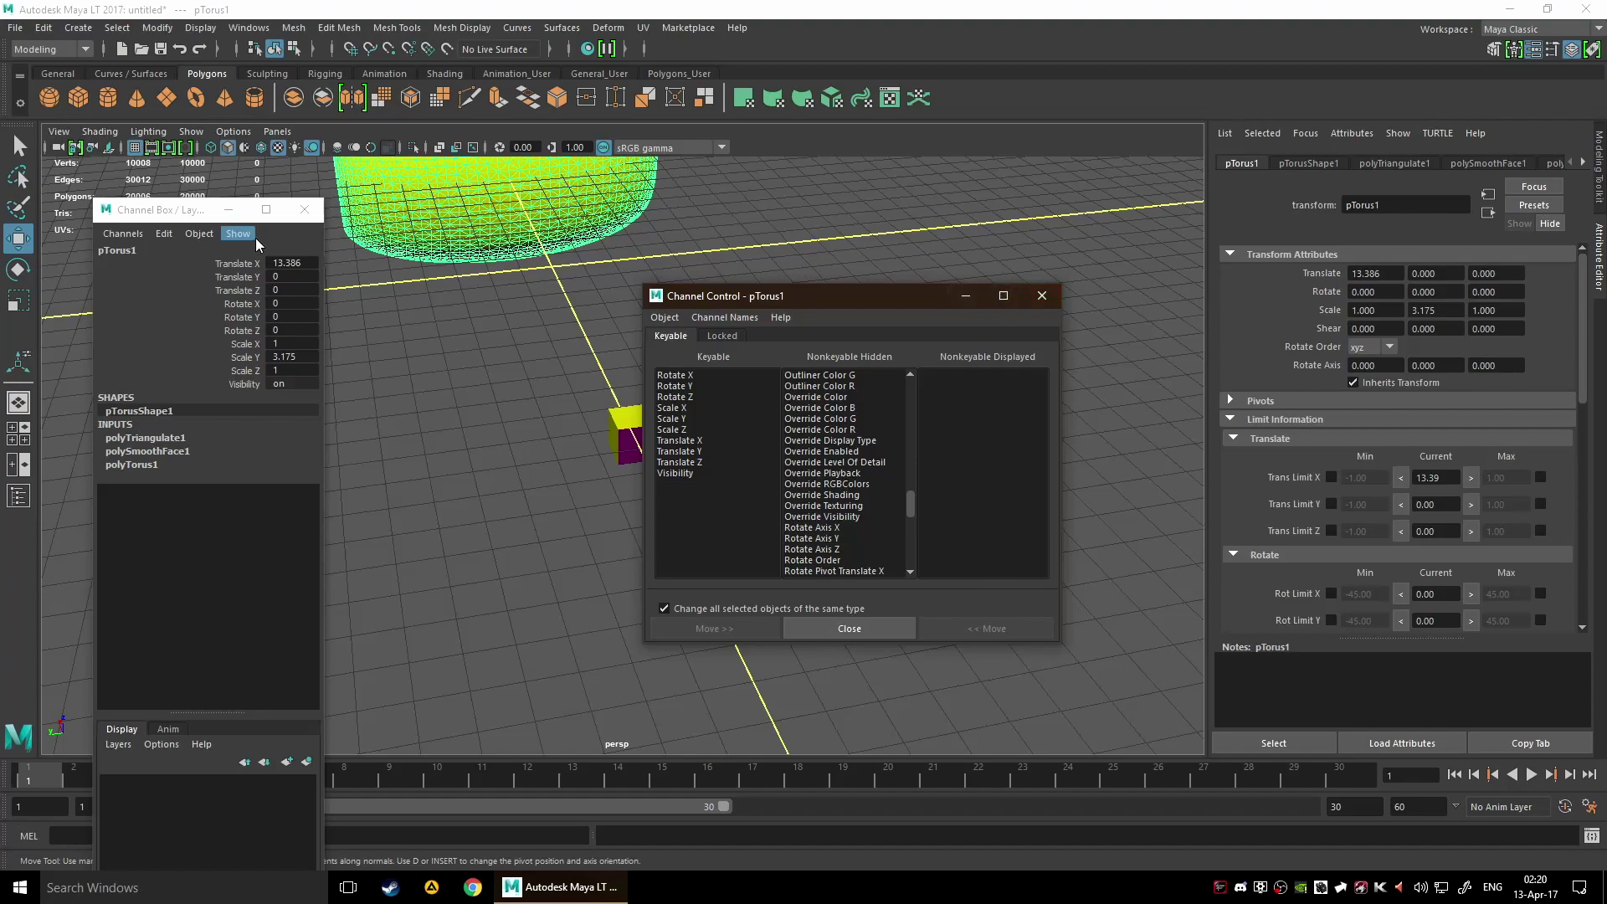
pyautogui.moveTo(176, 209); pyautogui.dragTo(214, 138)
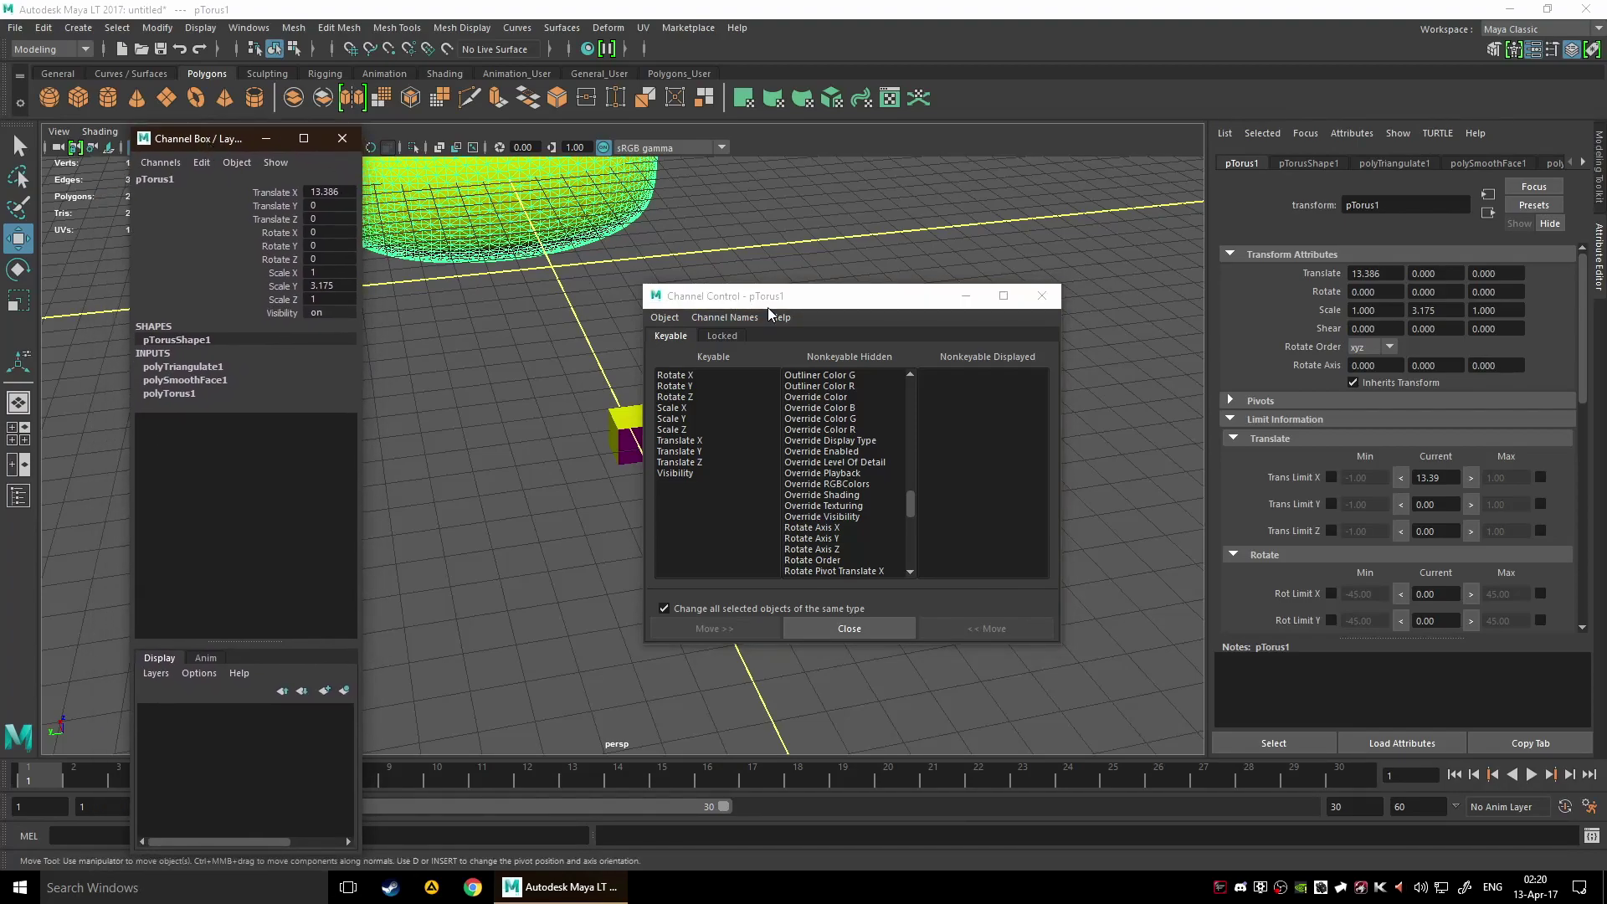
pyautogui.scroll(-10, 837, 381)
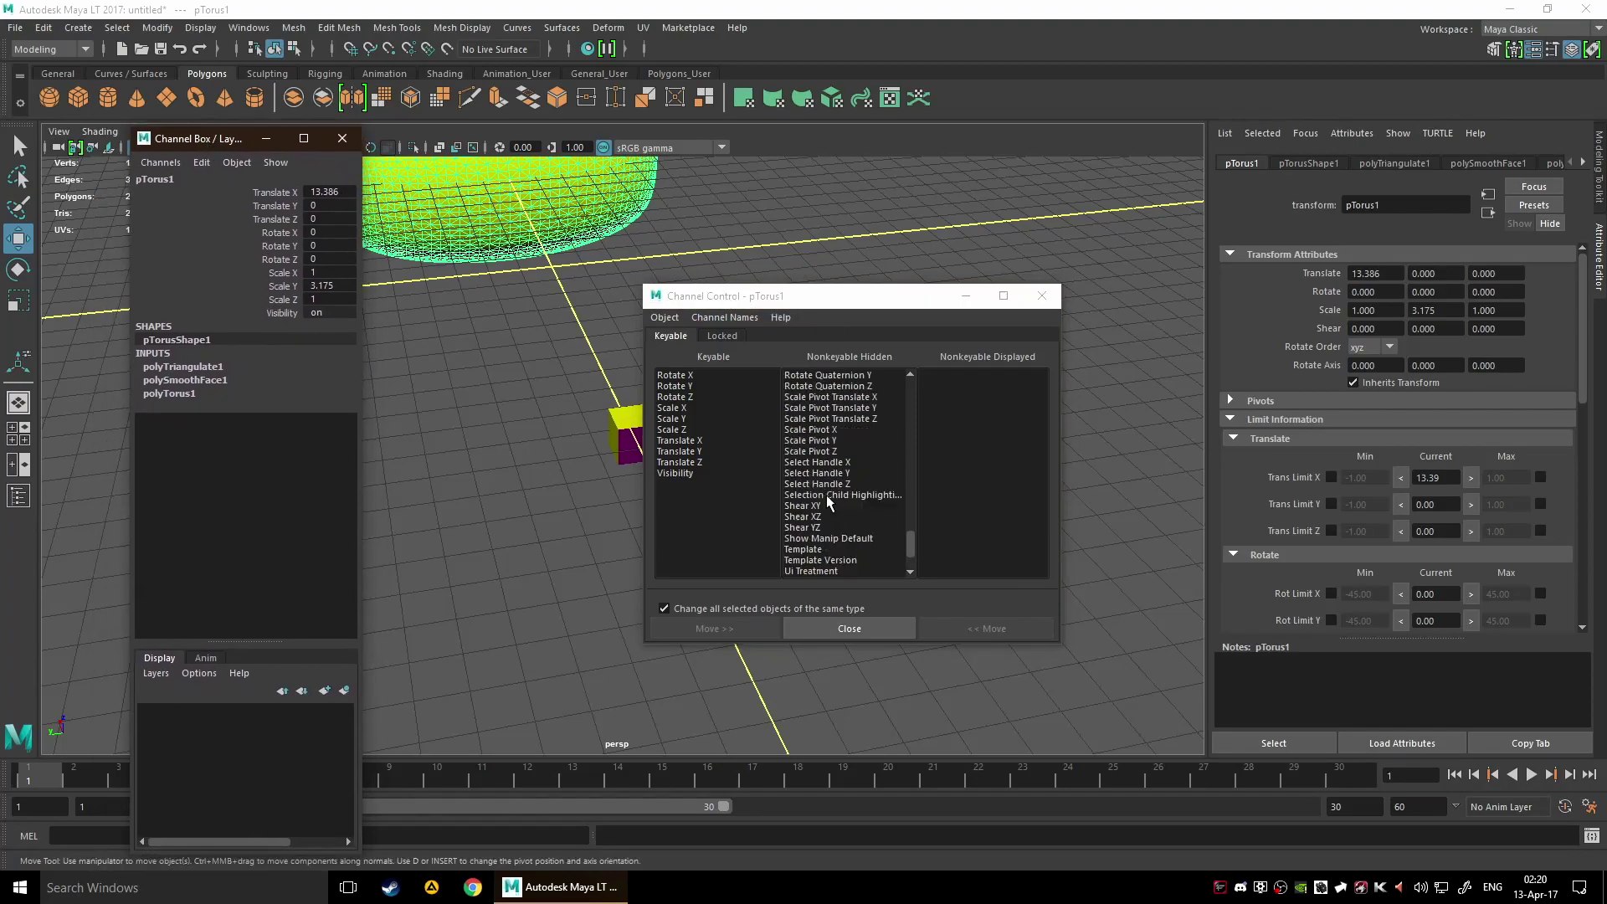
pyautogui.scroll(8, 829, 503)
pyautogui.scroll(6, 846, 495)
pyautogui.click(1053, 302)
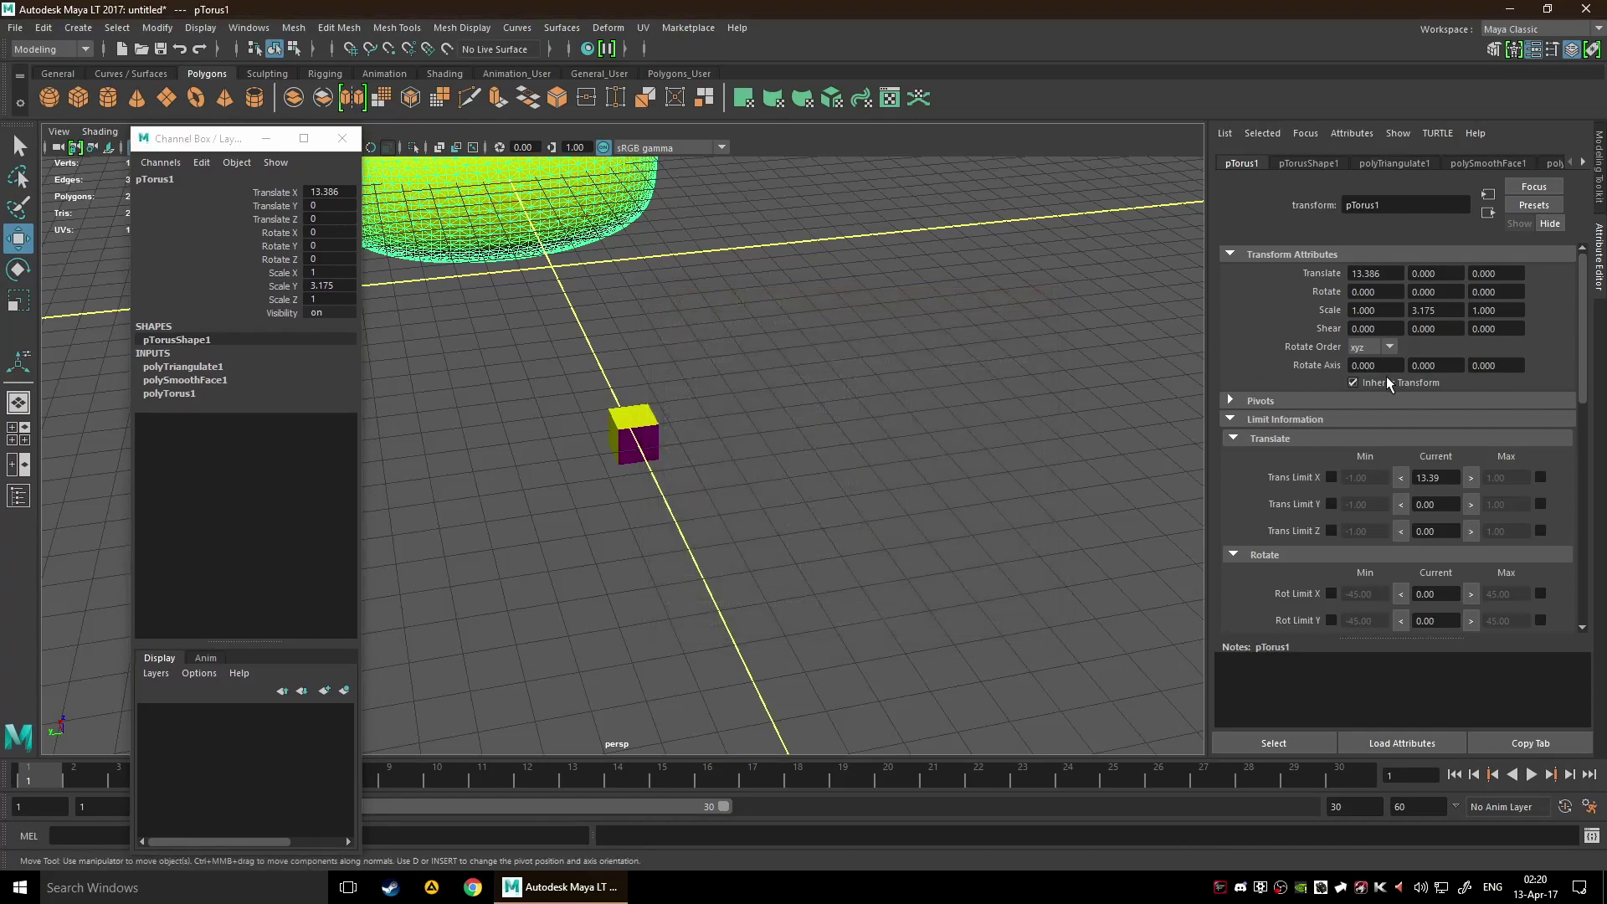
# - Review the torus's local and world space pivots and its translate and rotate limits
pyautogui.click(1230, 401)
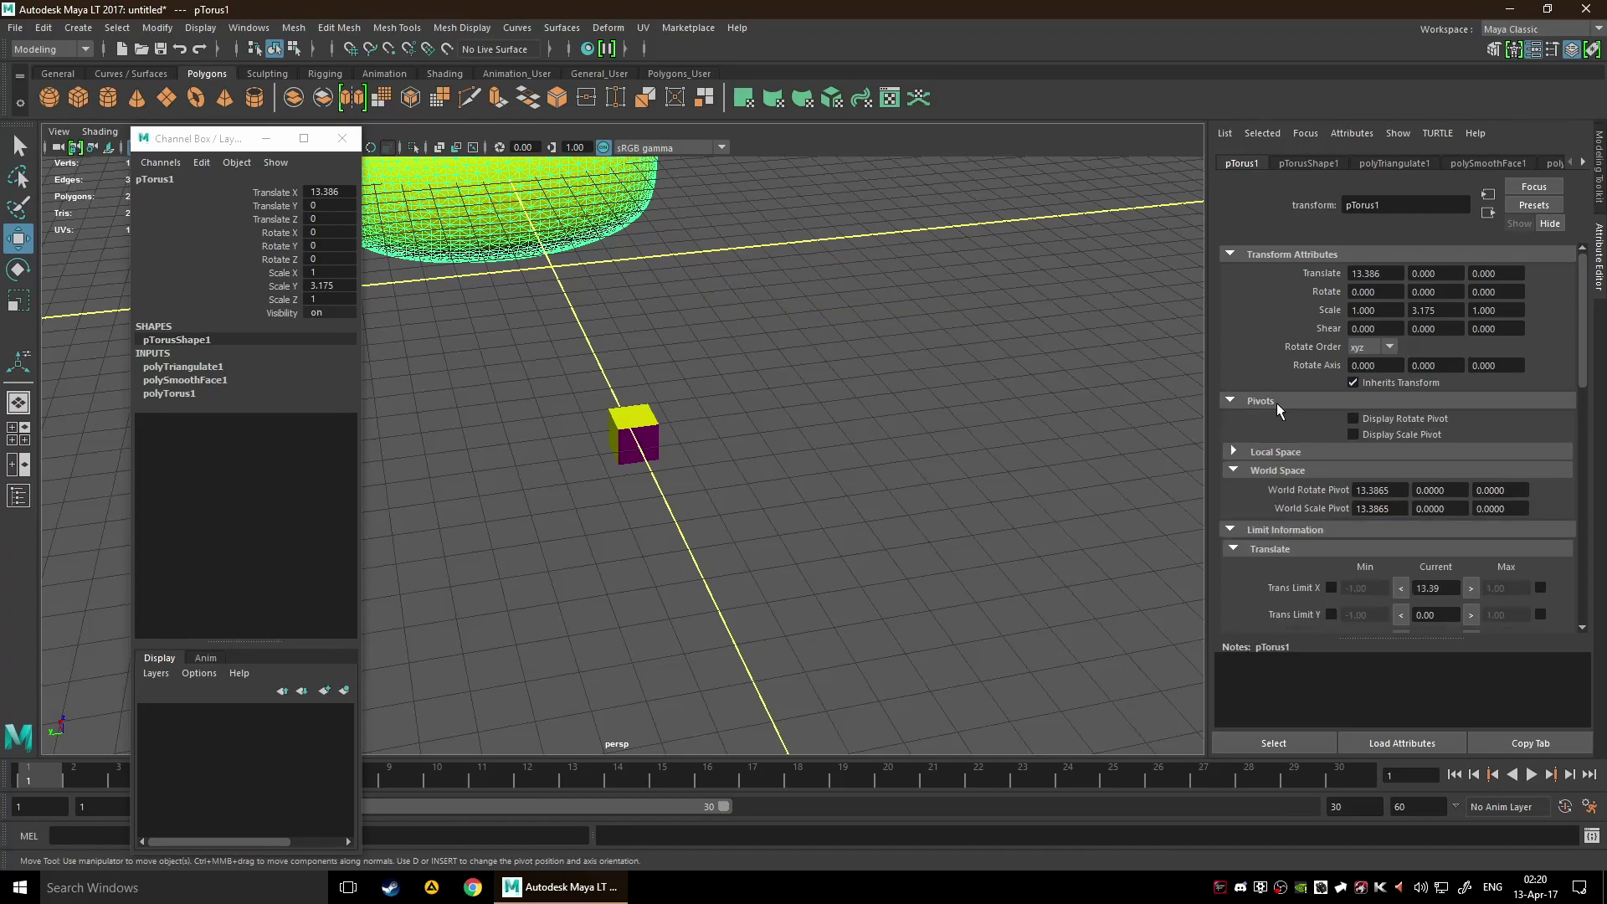
pyautogui.scroll(-5, 1389, 502)
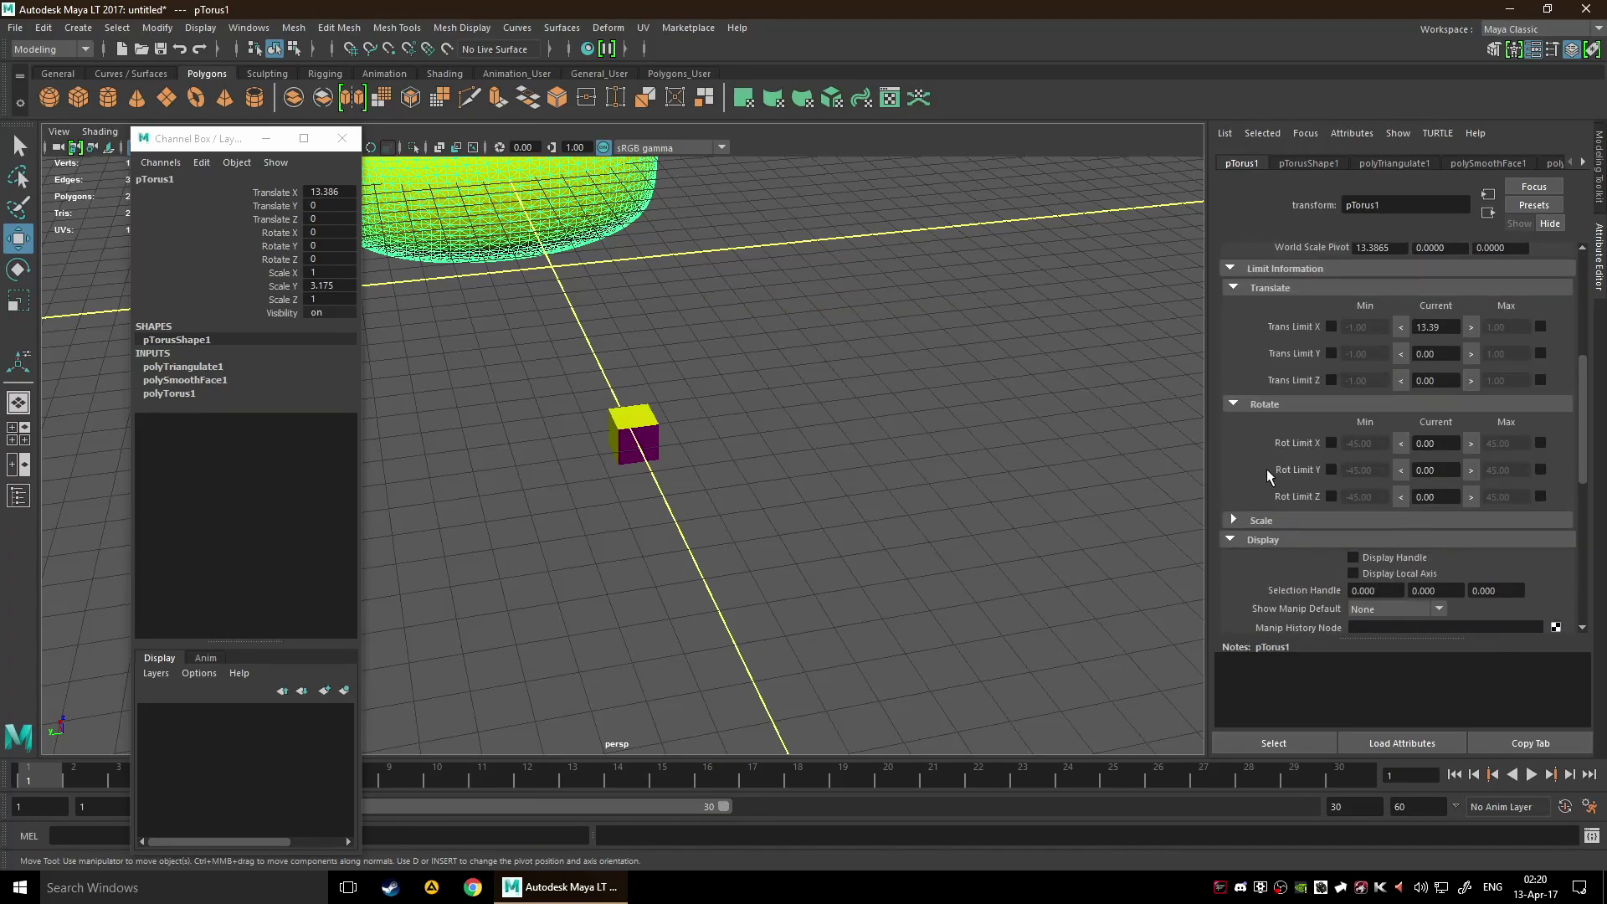
pyautogui.scroll(5, 1407, 471)
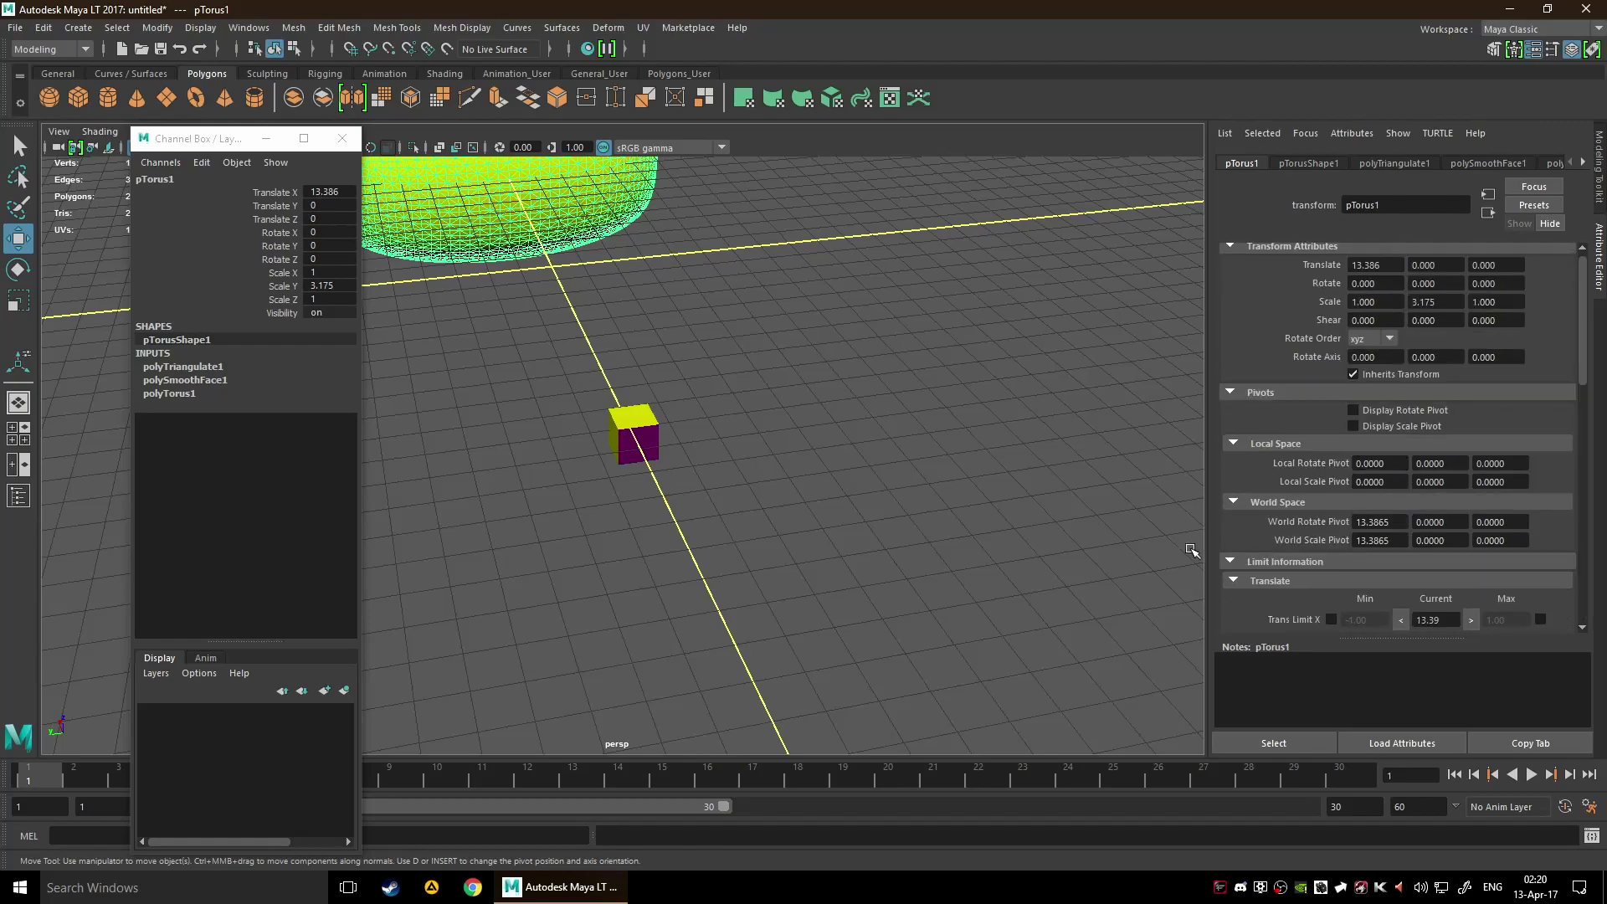
pyautogui.scroll(1, 1430, 490)
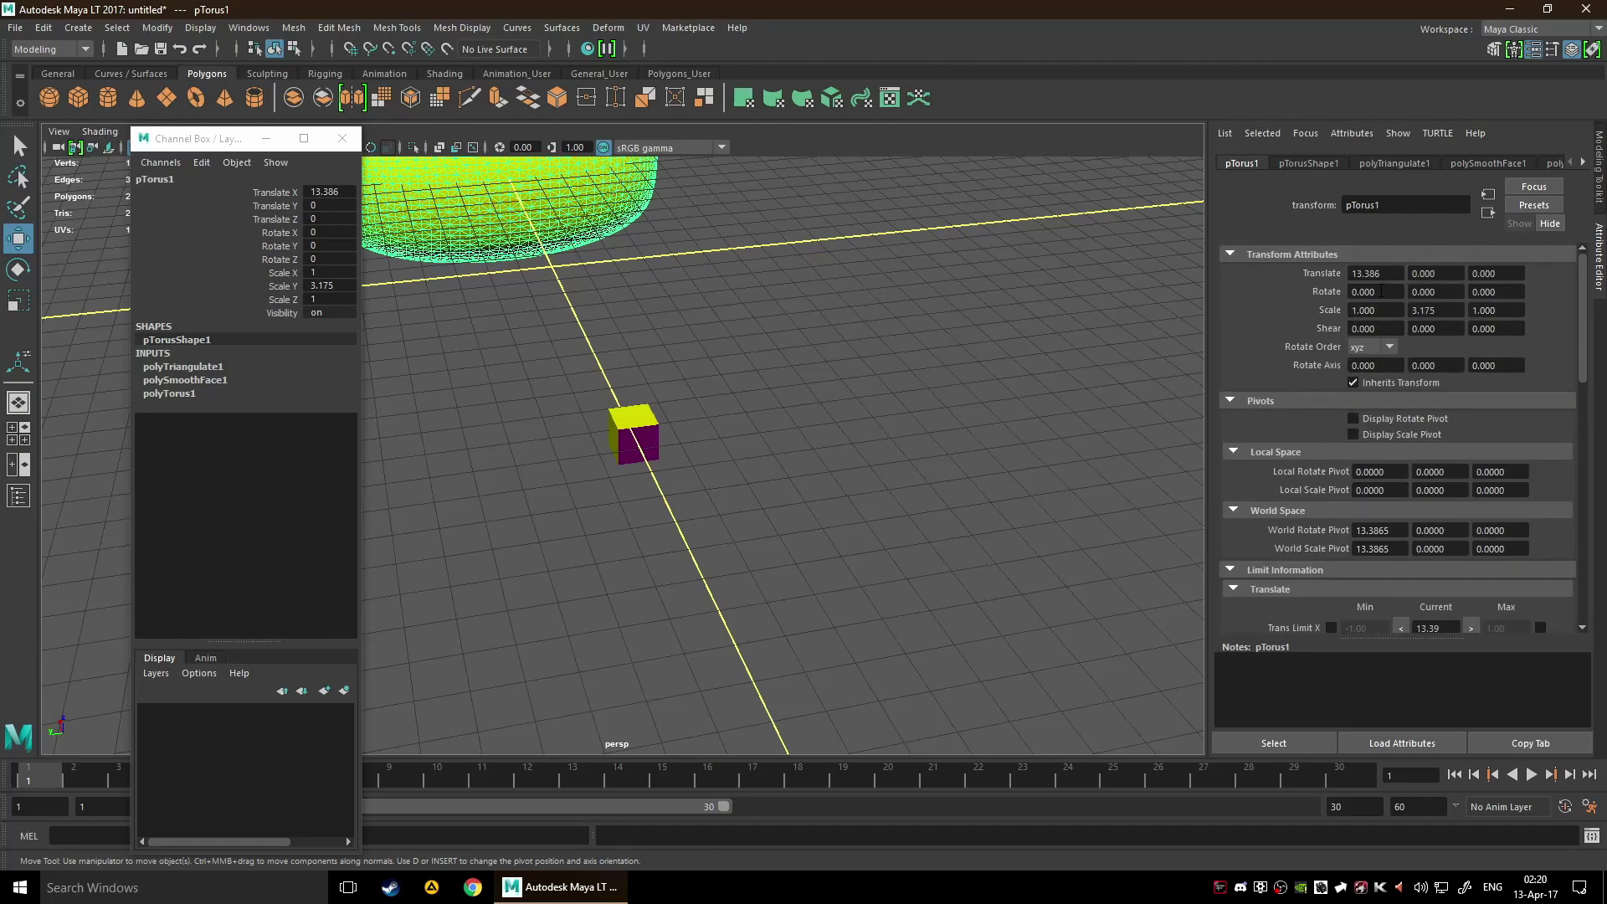
# - Look through the torus's shape and triangulate nodes, then view the Add Attribute dialog and close it without adding anything
pyautogui.click(1308, 163)
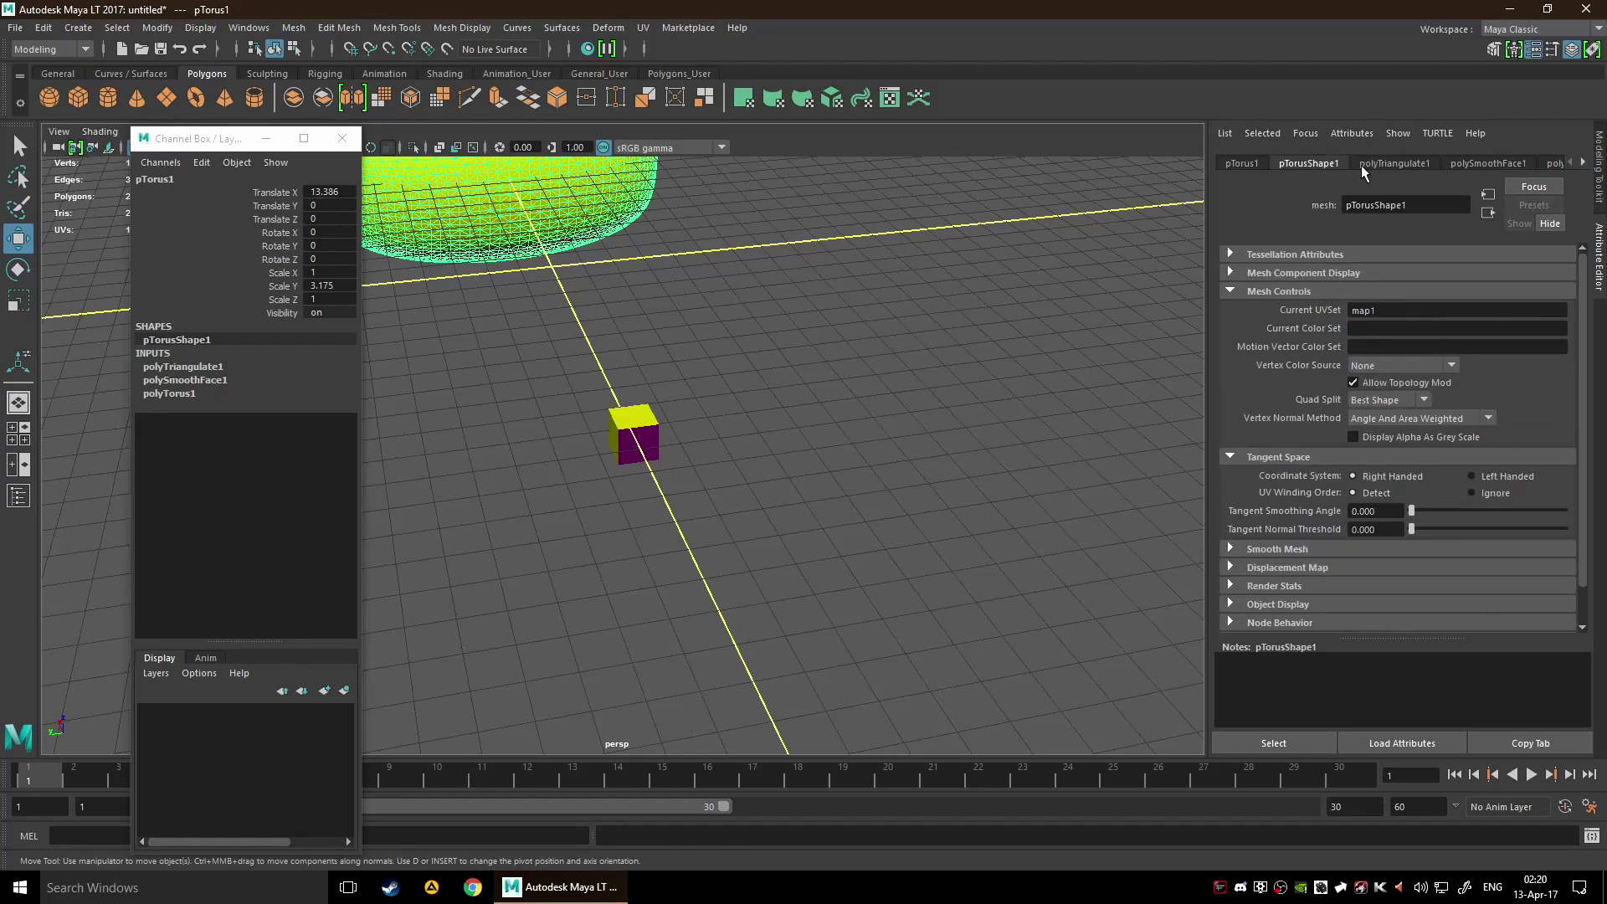
pyautogui.click(1391, 163)
pyautogui.click(1260, 162)
pyautogui.click(1308, 163)
pyautogui.click(1333, 136)
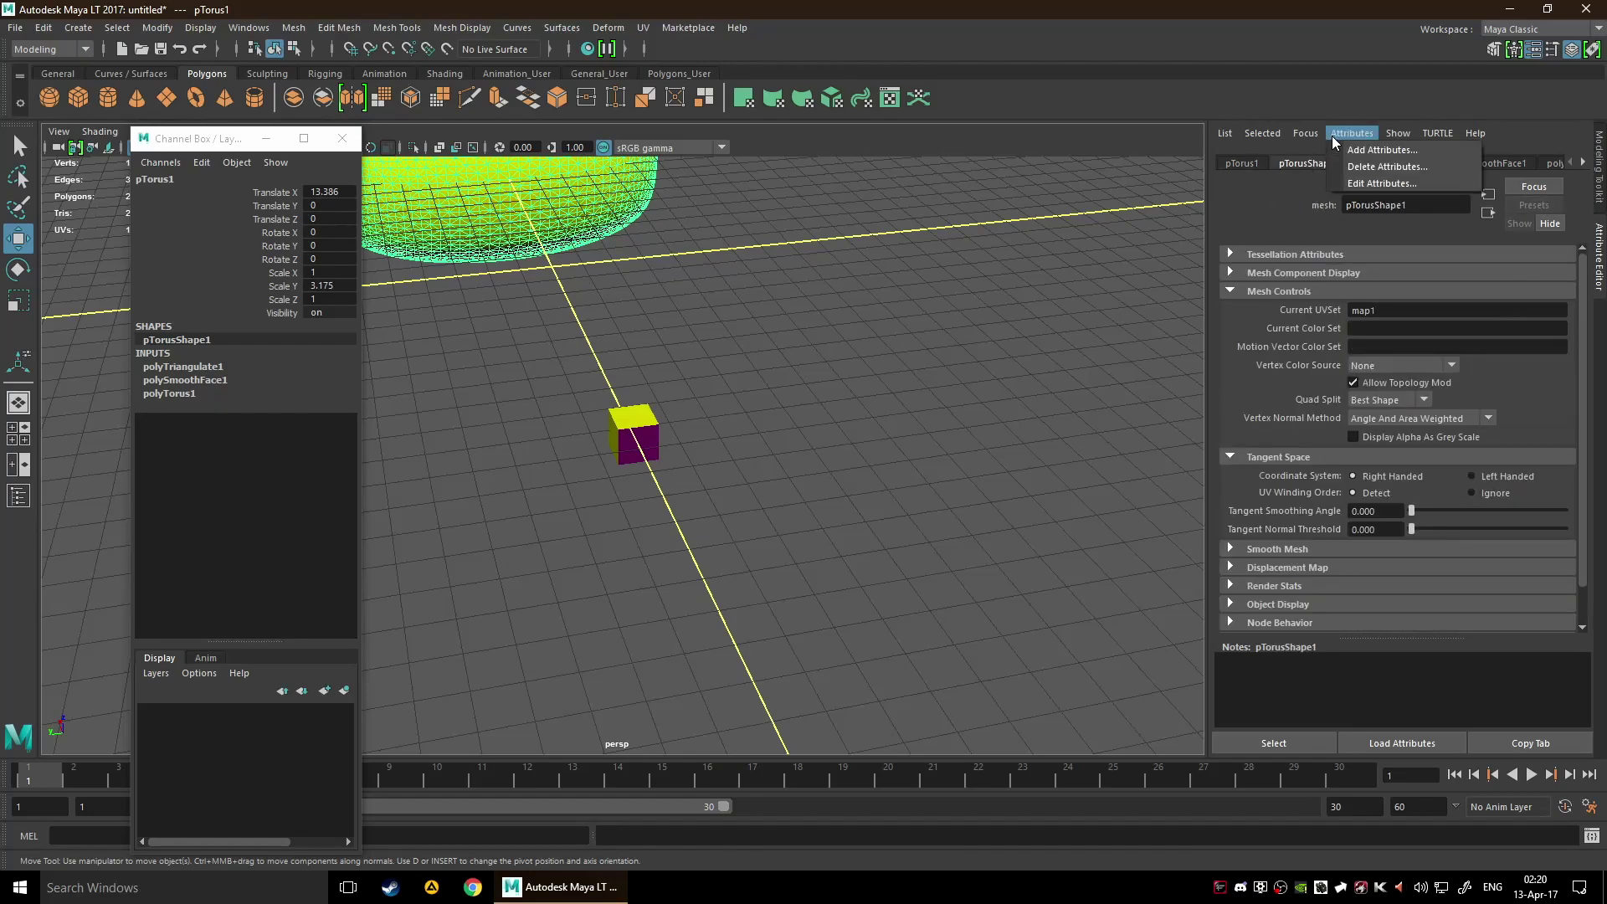
pyautogui.click(1354, 148)
pyautogui.moveTo(709, 305); pyautogui.dragTo(745, 245)
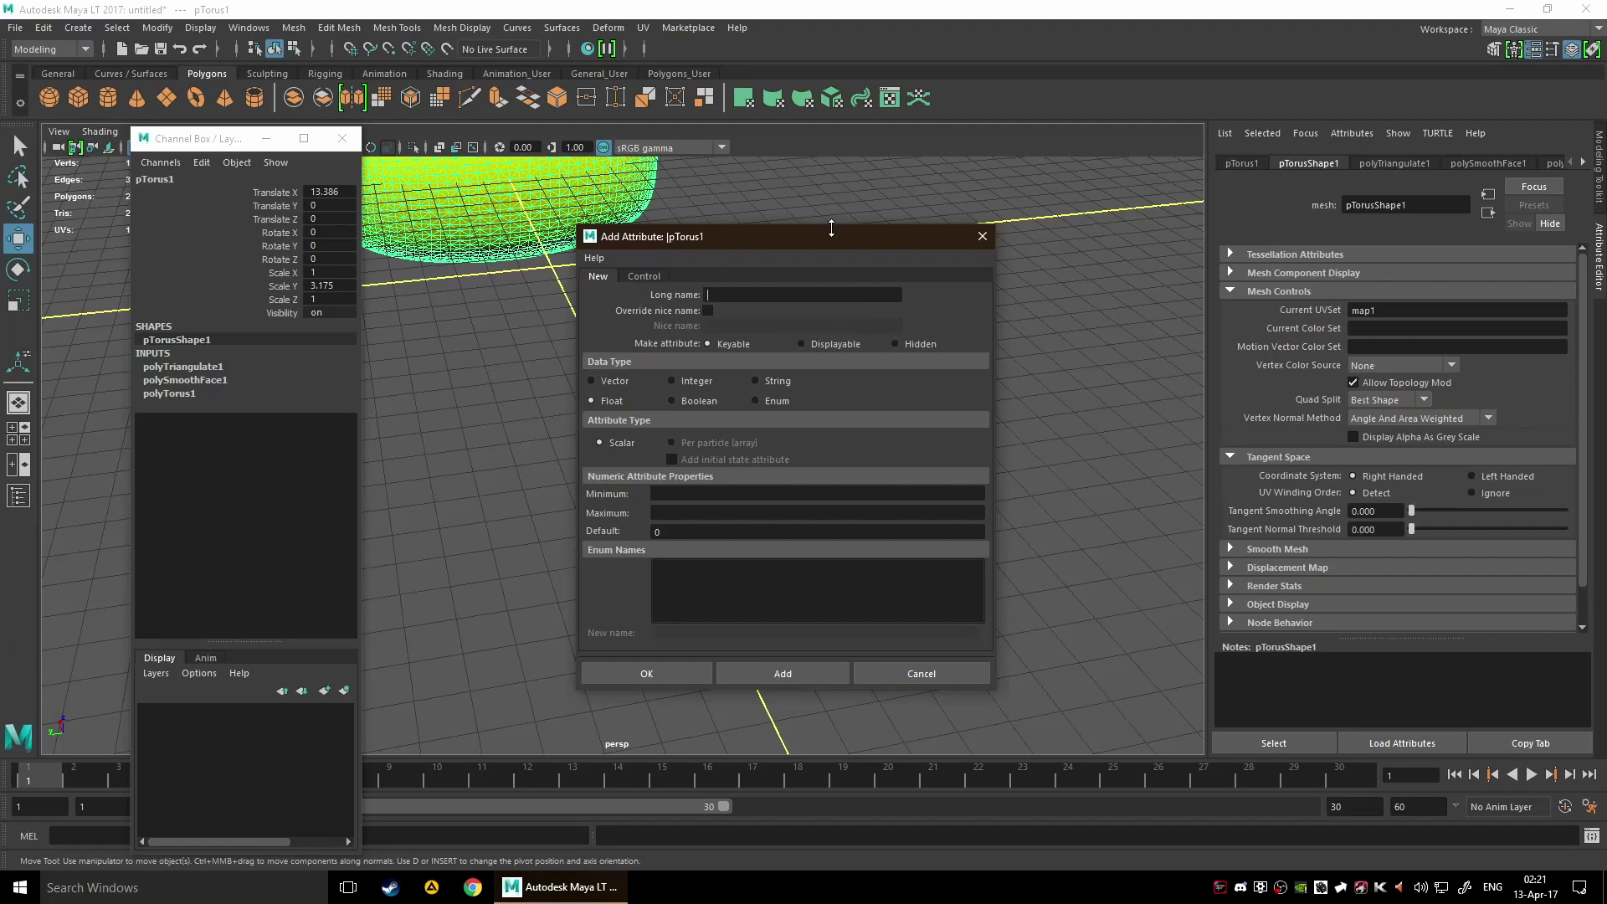
pyautogui.click(983, 237)
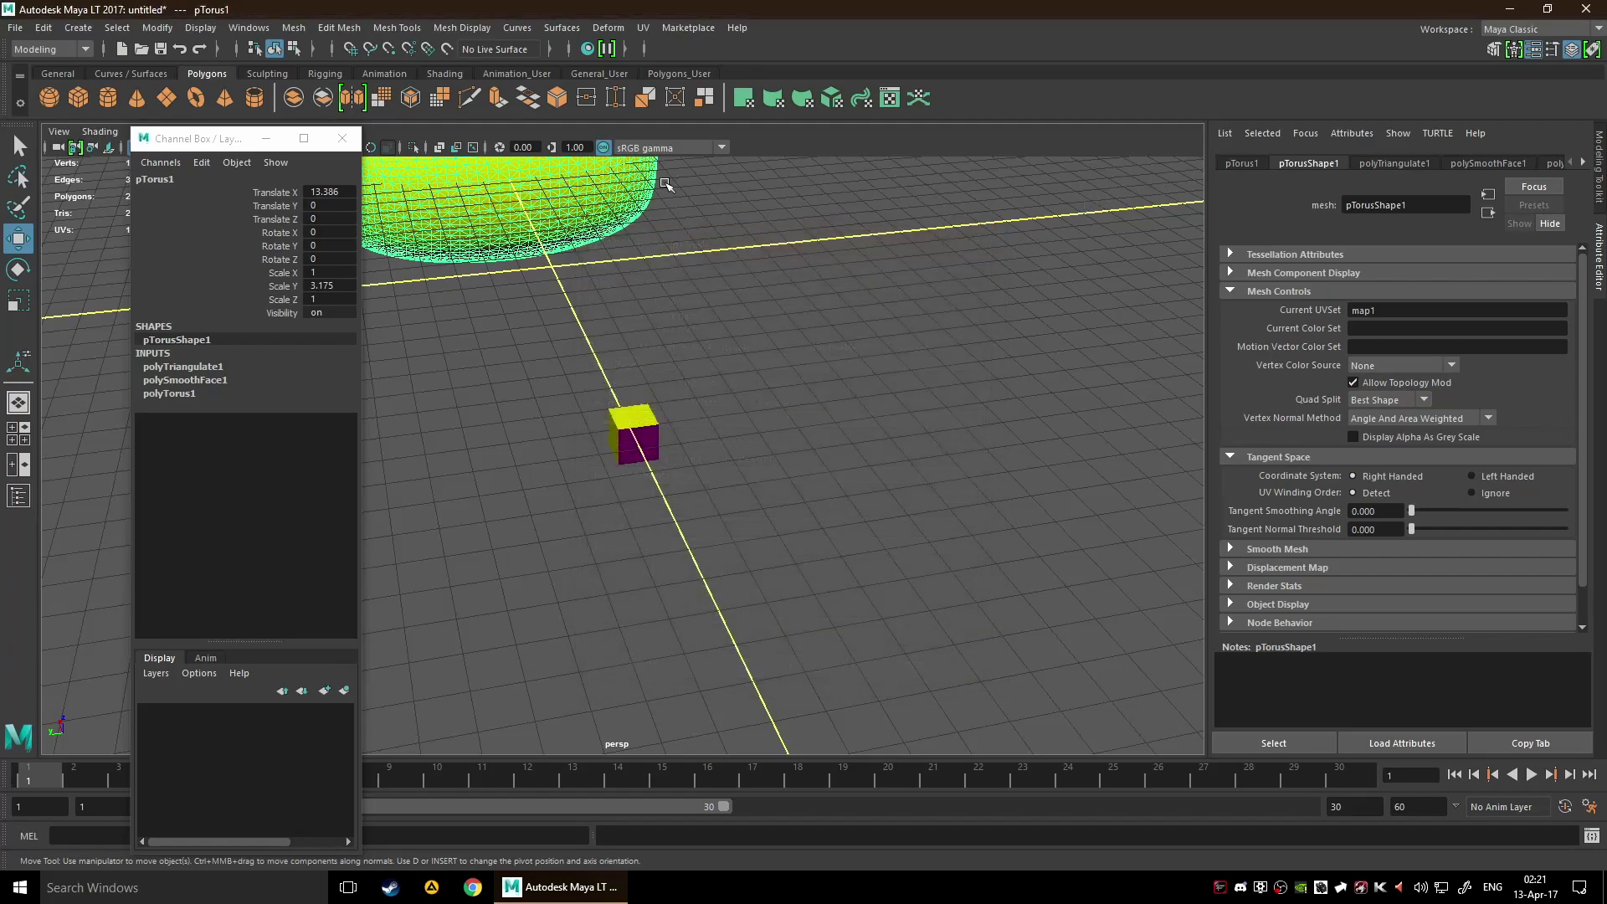
# - View the Edit Attribute dialog for the torus and close it without editing anything
pyautogui.moveTo(237, 139); pyautogui.dragTo(312, 103)
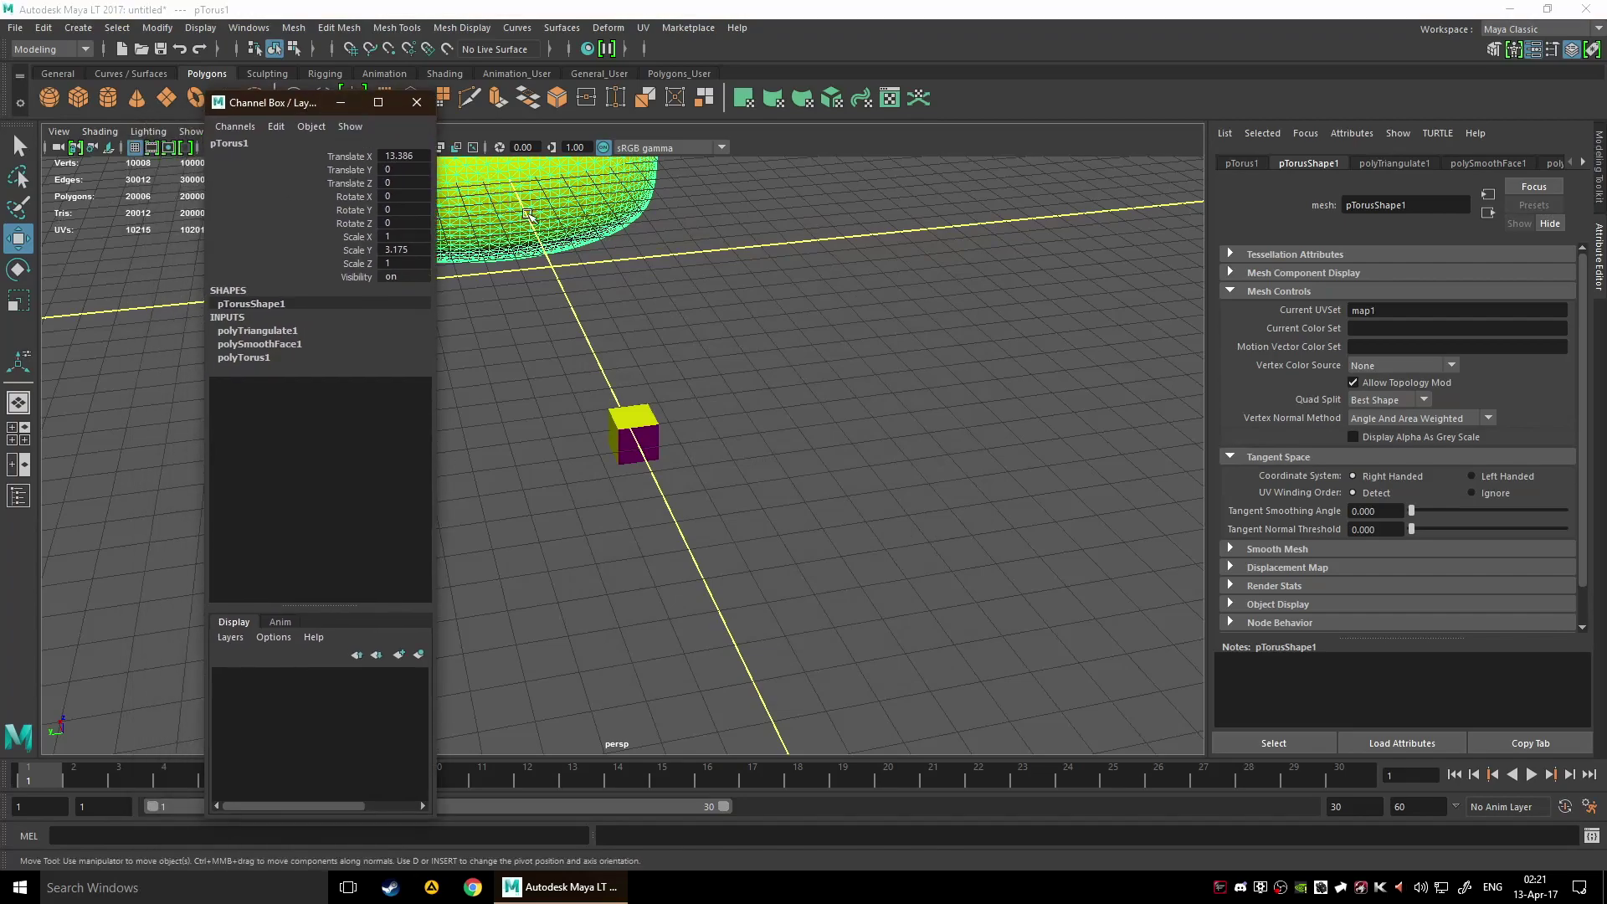
pyautogui.click(284, 127)
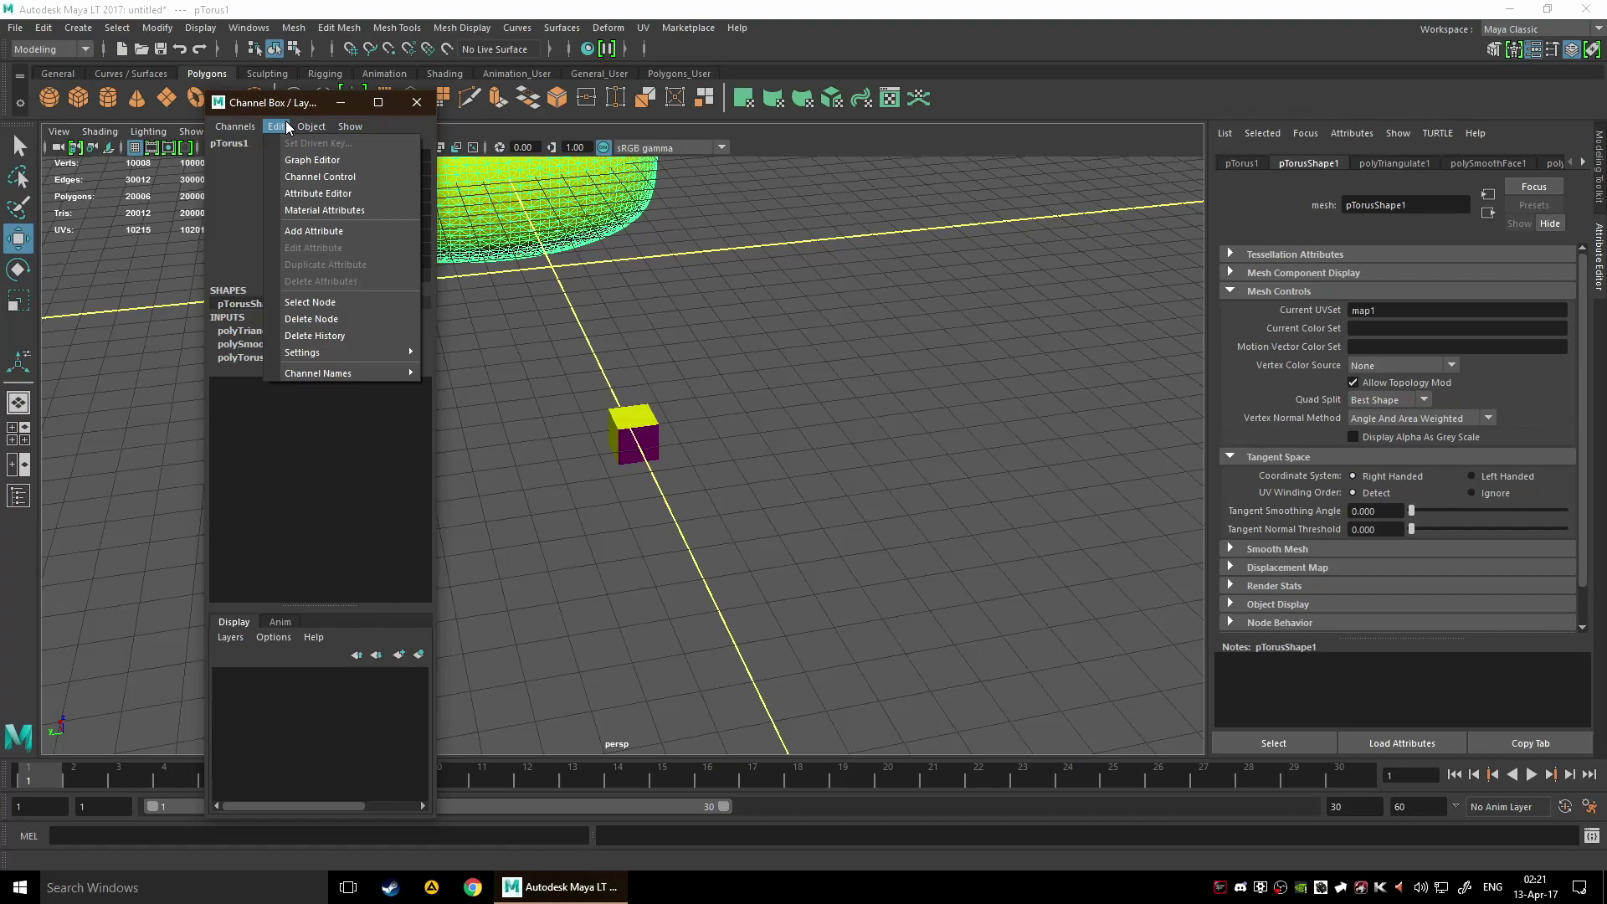
pyautogui.click(364, 193)
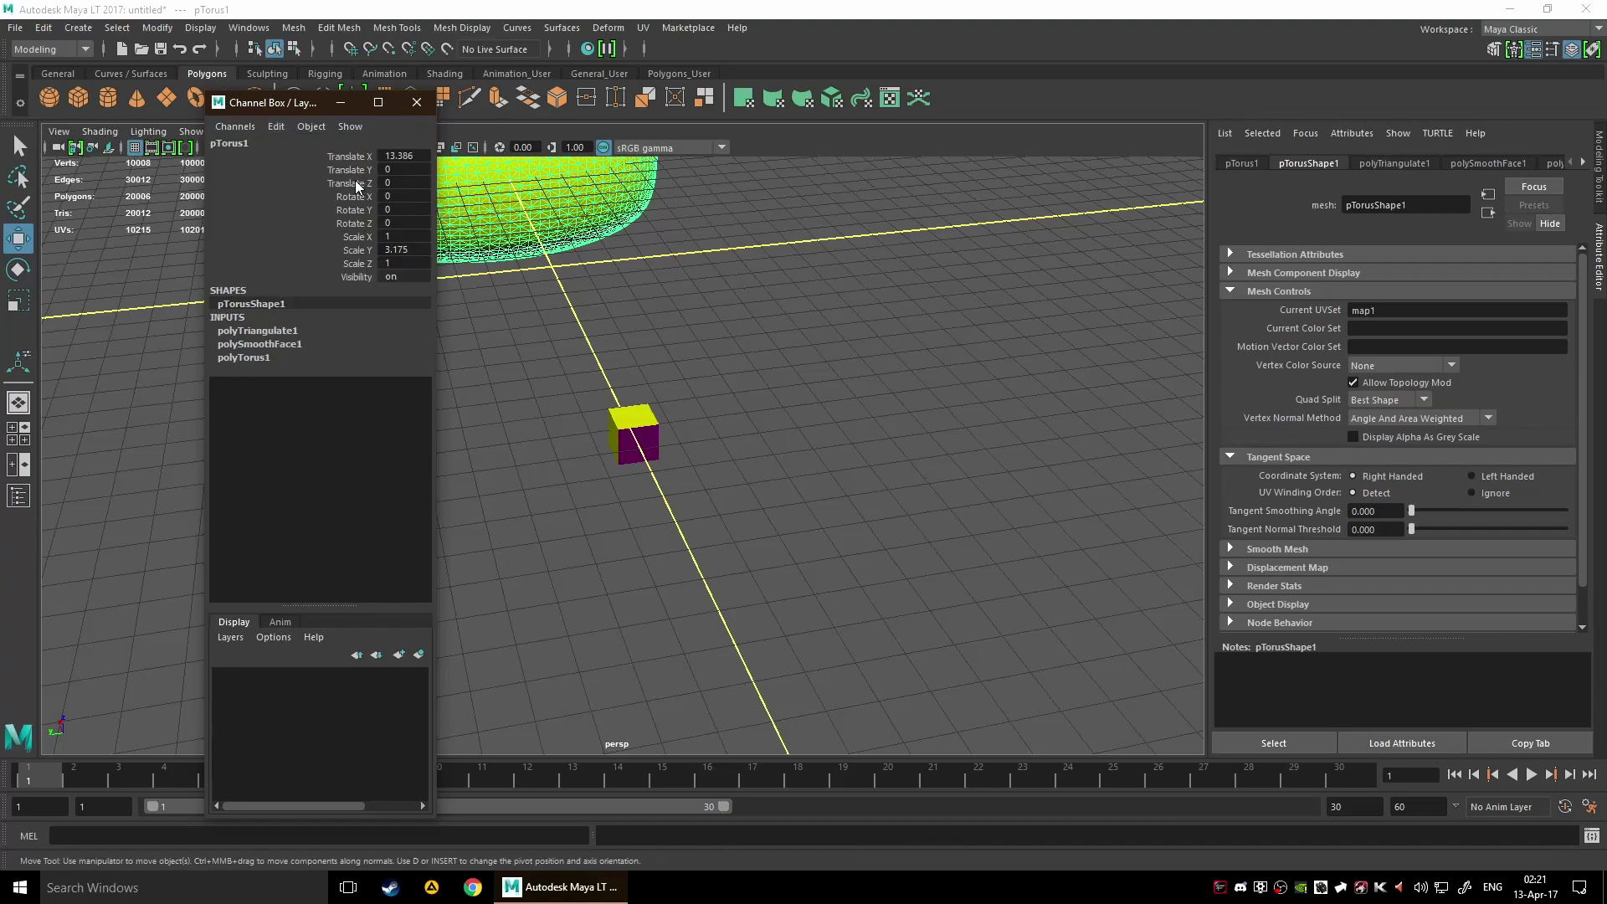
pyautogui.click(276, 127)
pyautogui.moveTo(311, 126)
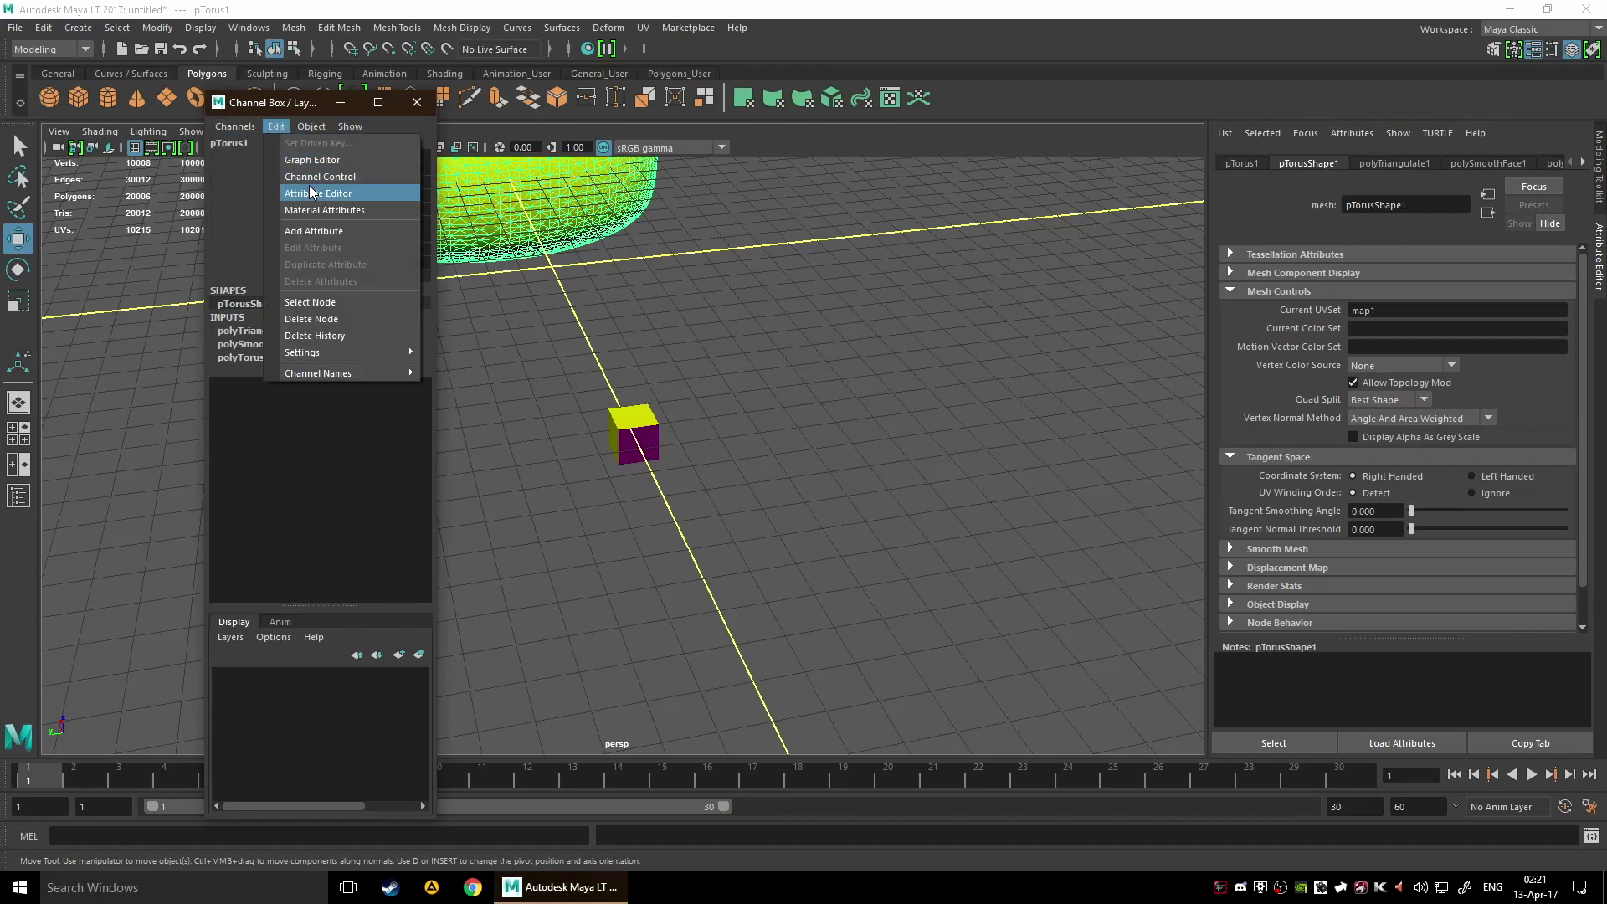
pyautogui.click(359, 186)
pyautogui.click(1305, 133)
pyautogui.moveTo(1352, 133)
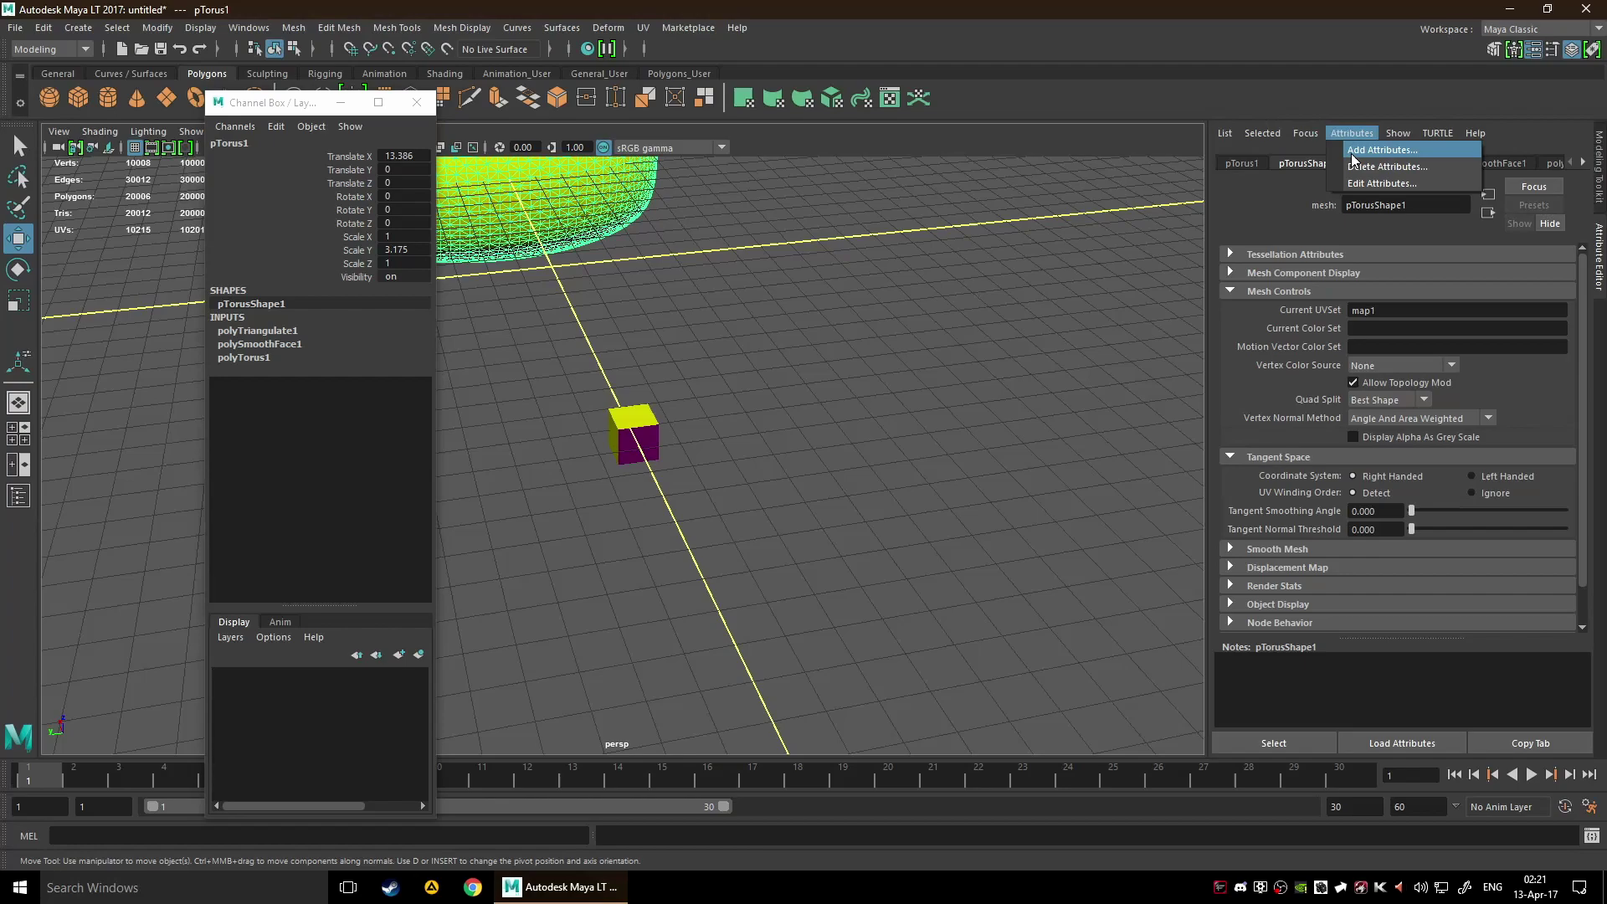
pyautogui.click(1462, 184)
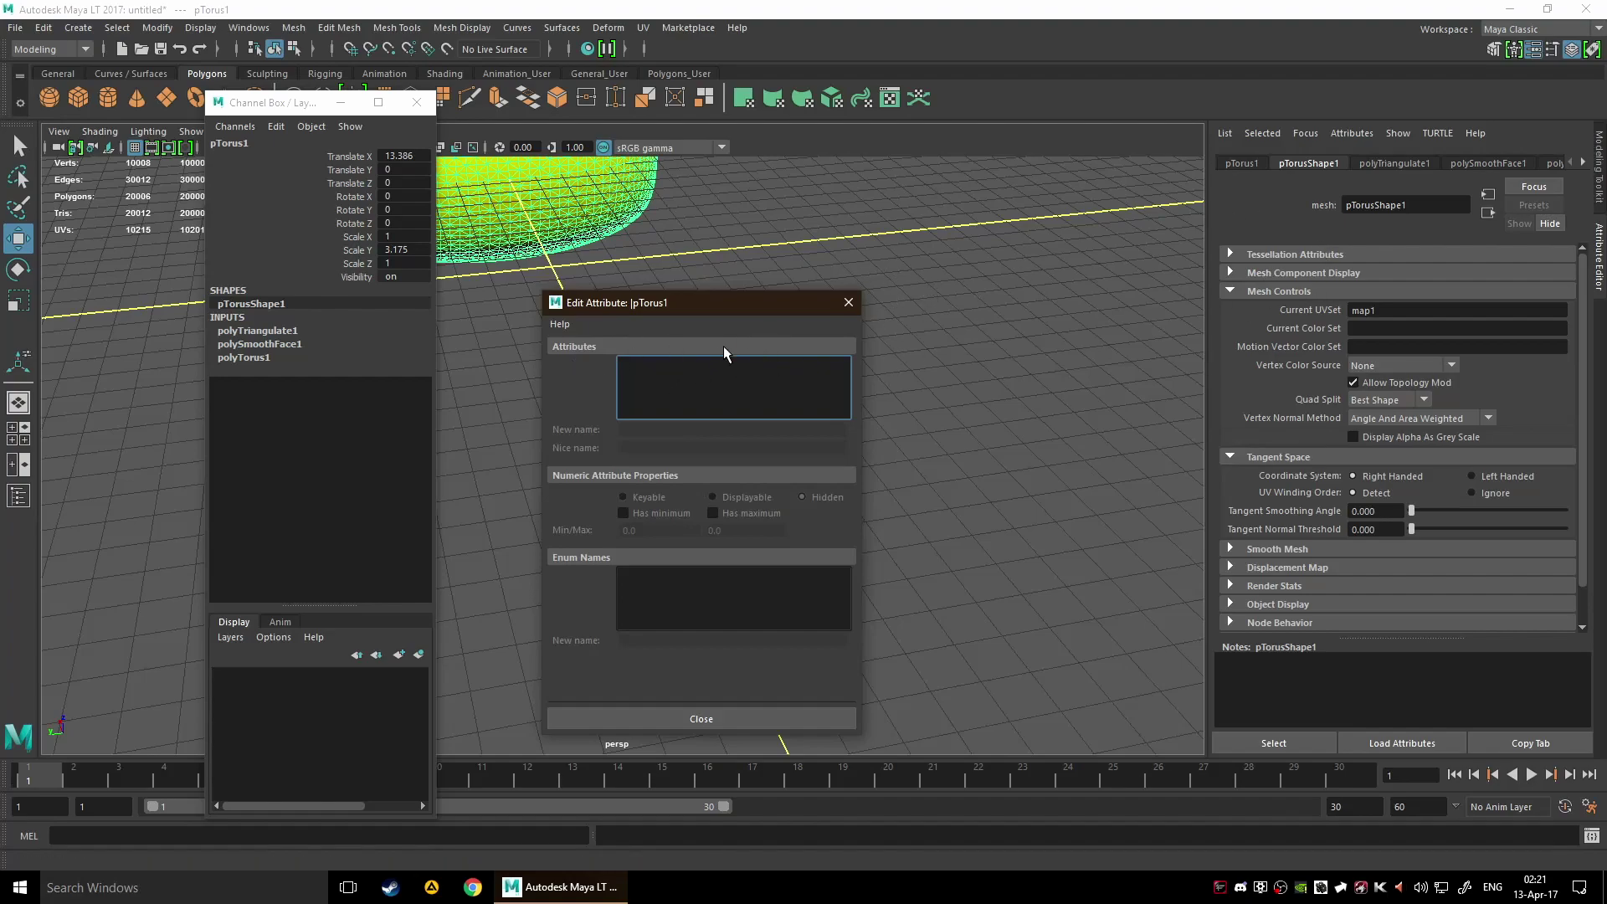
pyautogui.click(847, 301)
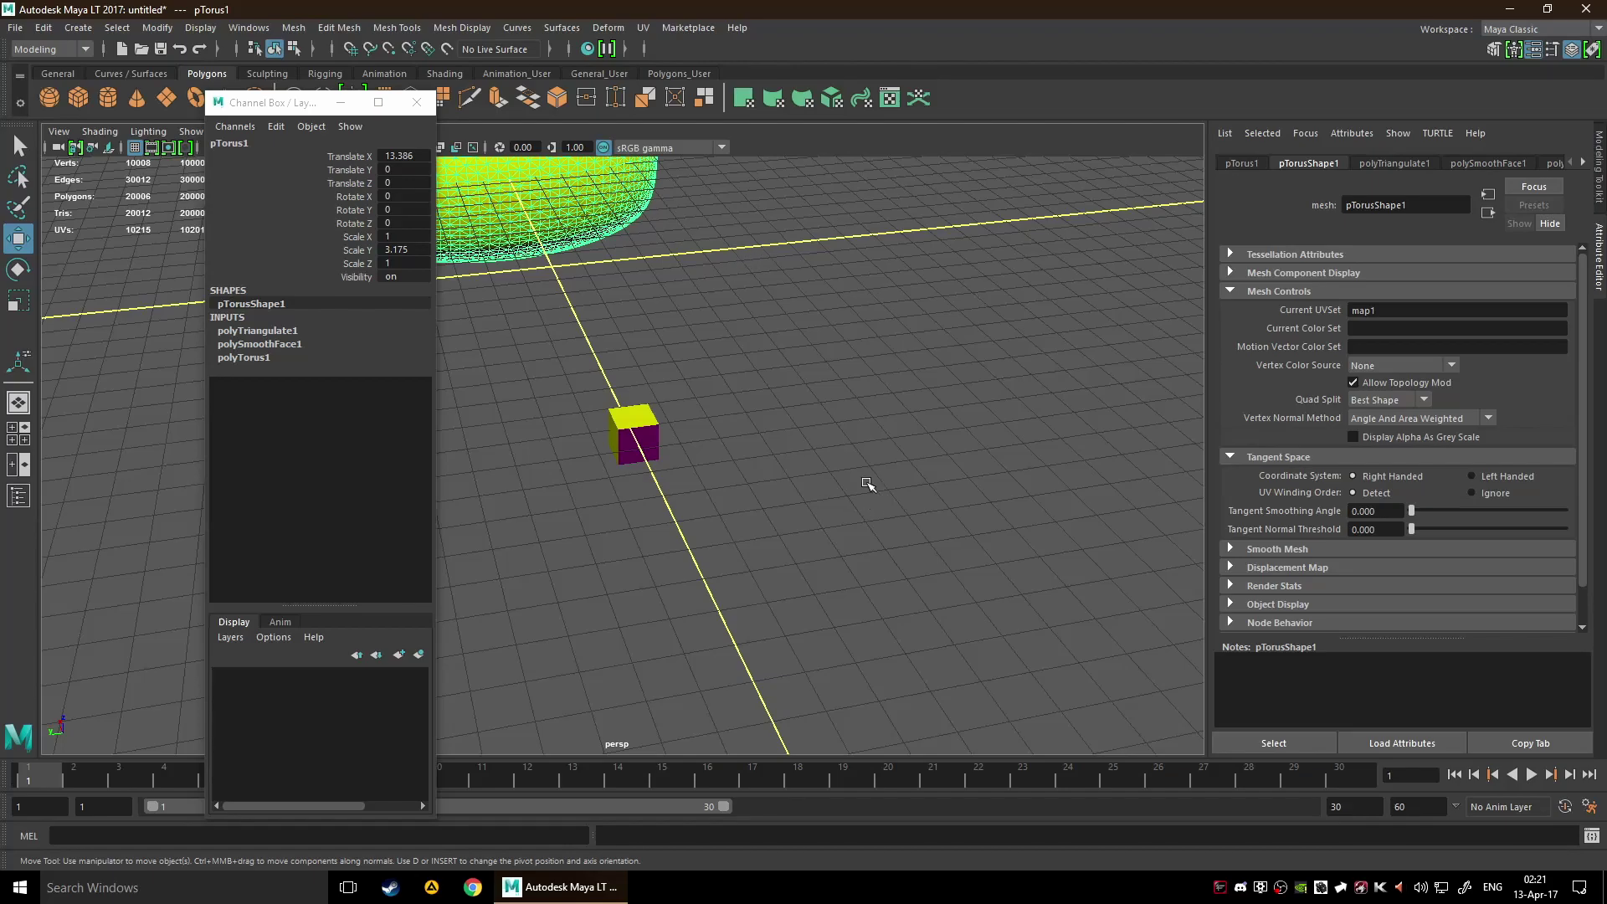
pyautogui.press('f')
pyautogui.keyDown('alt'); pyautogui.moveTo(875, 419); pyautogui.dragTo(531, 358); pyautogui.keyUp('alt')
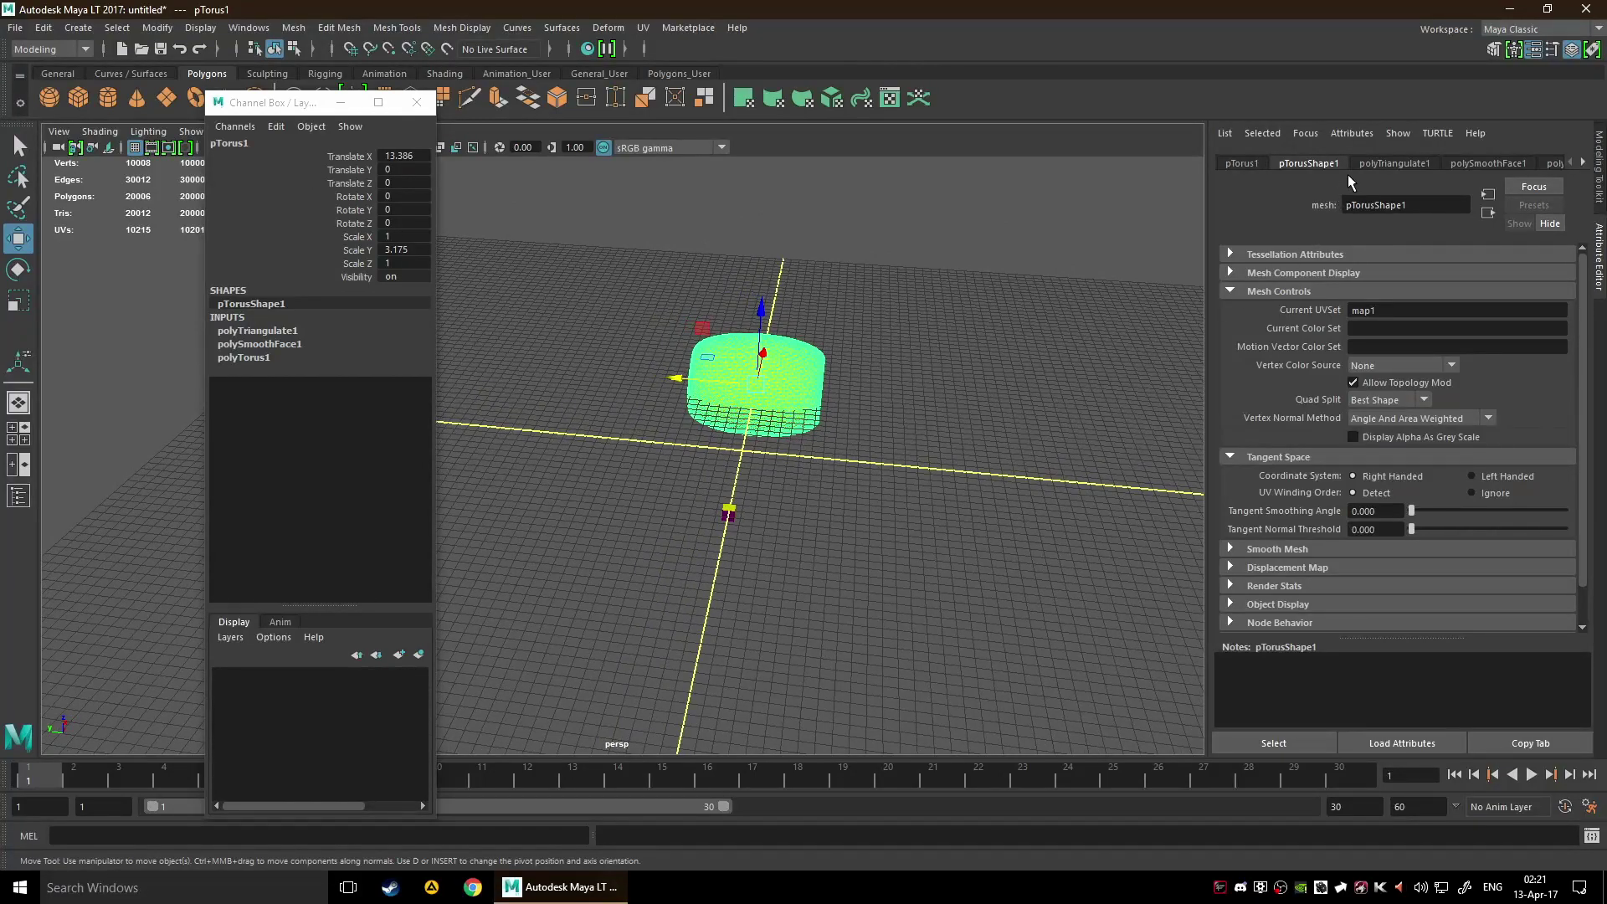
pyautogui.click(275, 144)
pyautogui.click(276, 126)
pyautogui.click(284, 127)
pyautogui.click(279, 126)
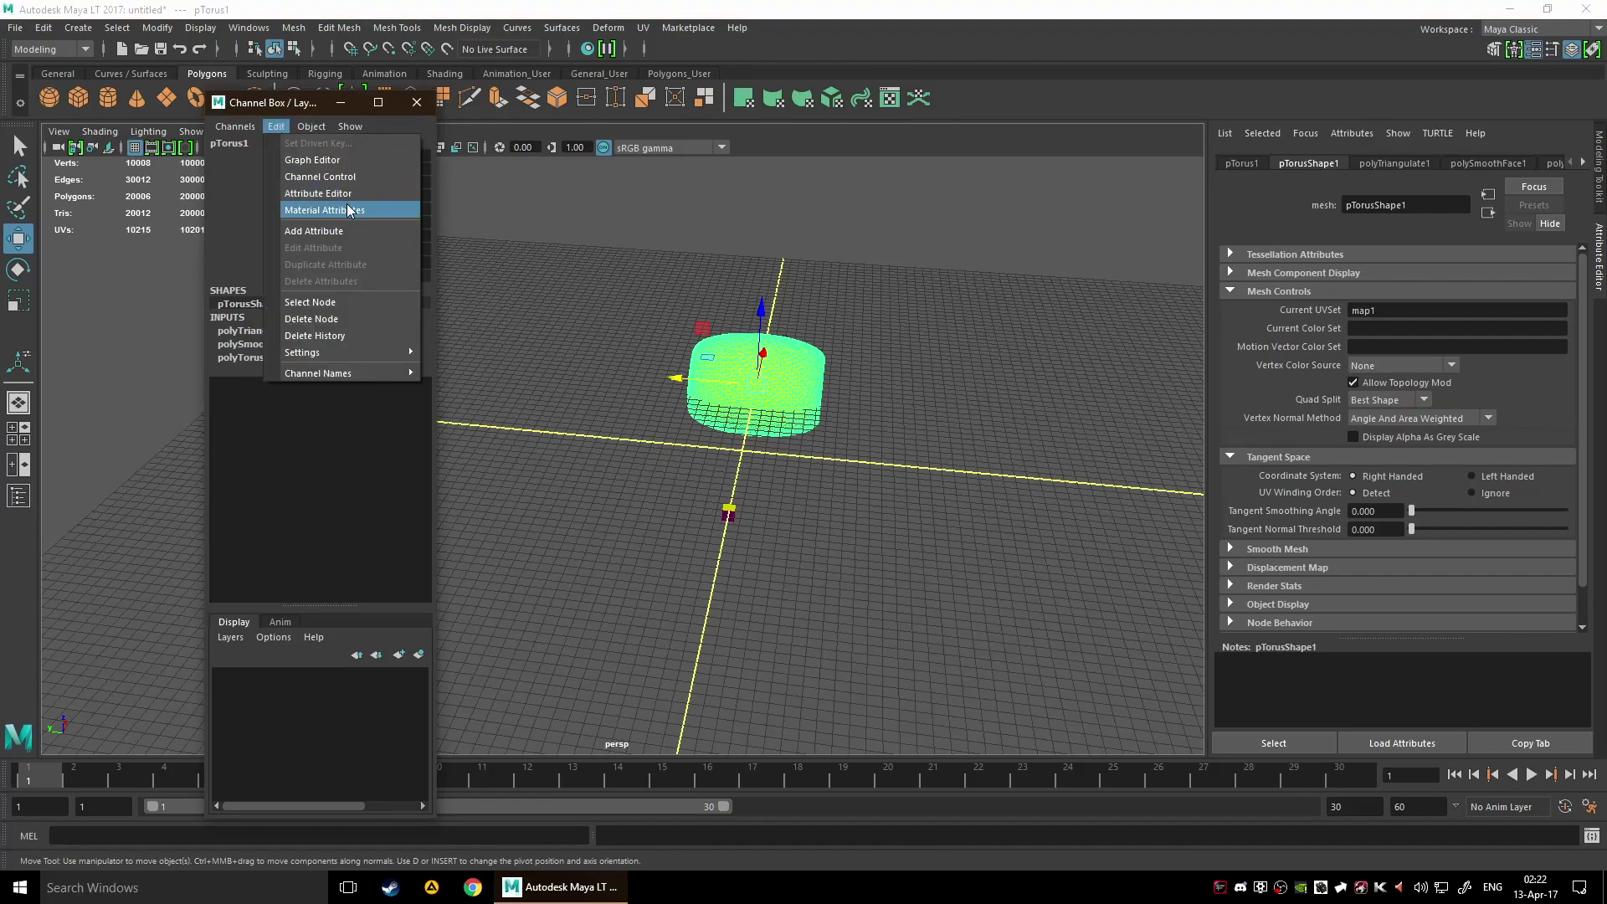
# - Move the cube to about 3.135 along Translate Y and switch to the Animation menu set
pyautogui.click(729, 521)
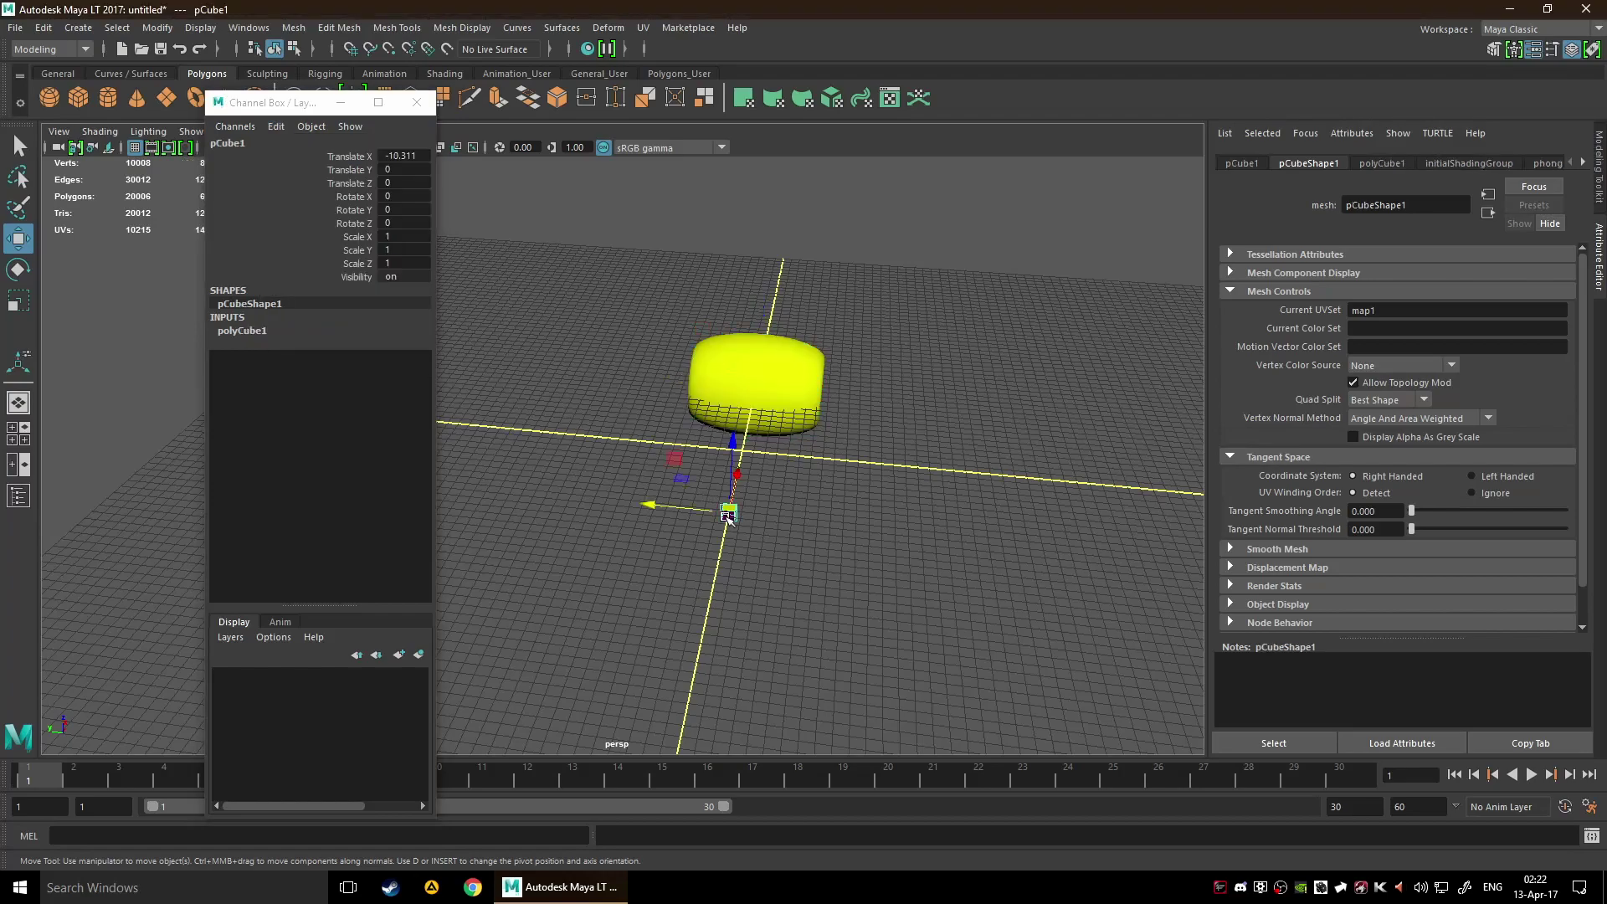
pyautogui.scroll(2, 799, 583)
pyautogui.scroll(2, 799, 584)
pyautogui.moveTo(1030, 683); pyautogui.dragTo(871, 675)
pyautogui.keyDown('alt'); pyautogui.moveTo(1057, 594); pyautogui.dragTo(783, 533, button='right'); pyautogui.keyUp('alt')
pyautogui.press('F3')
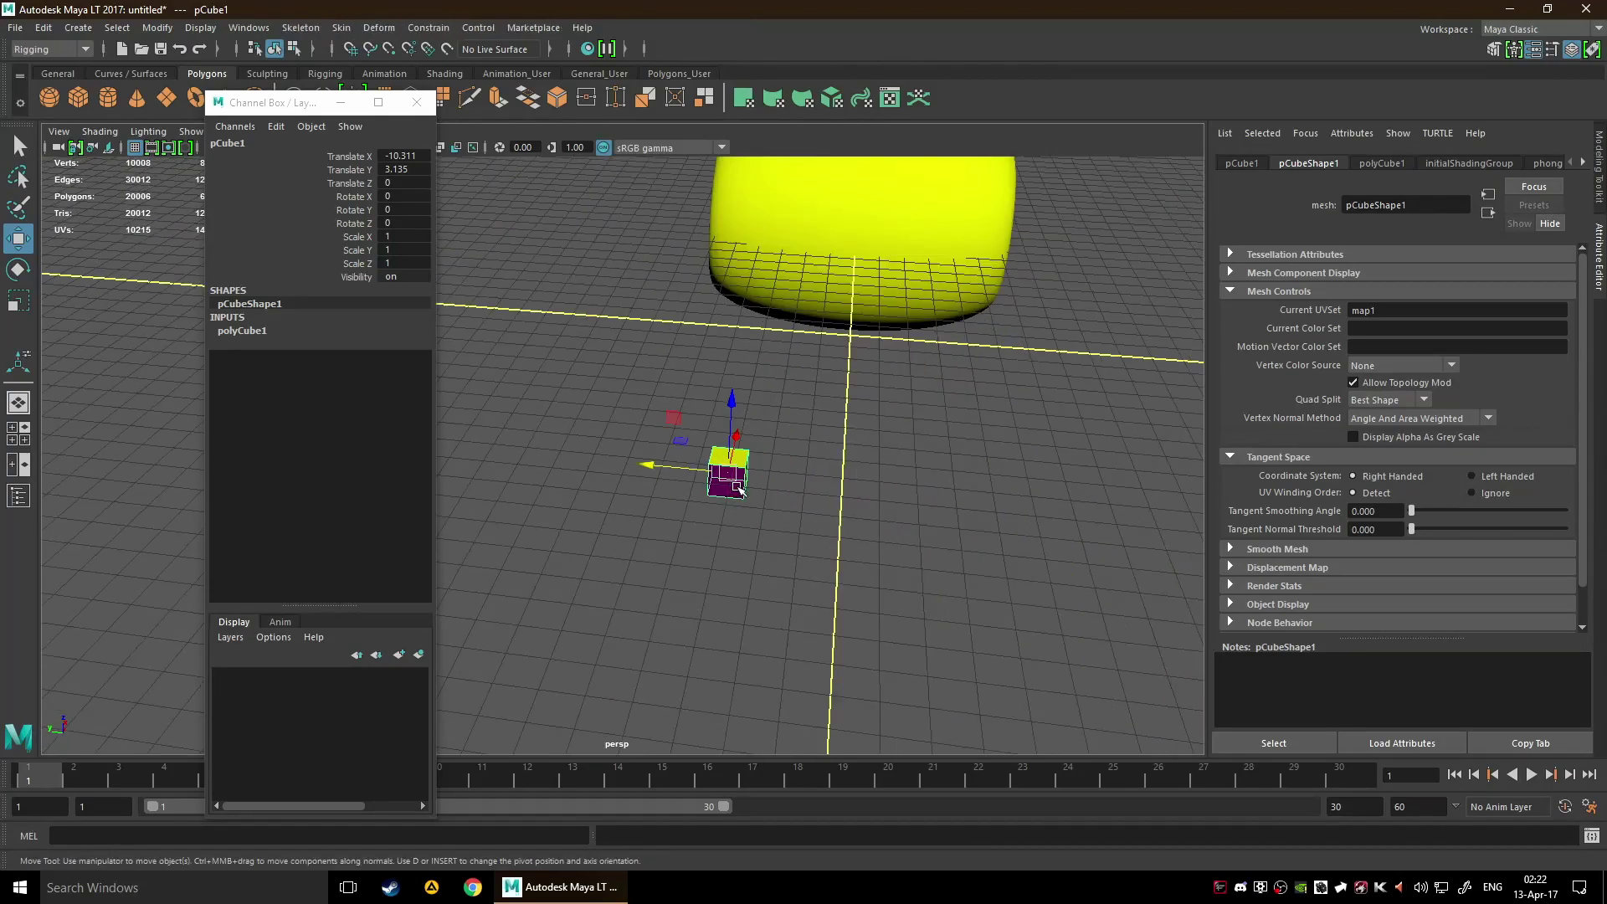
pyautogui.press('F4')
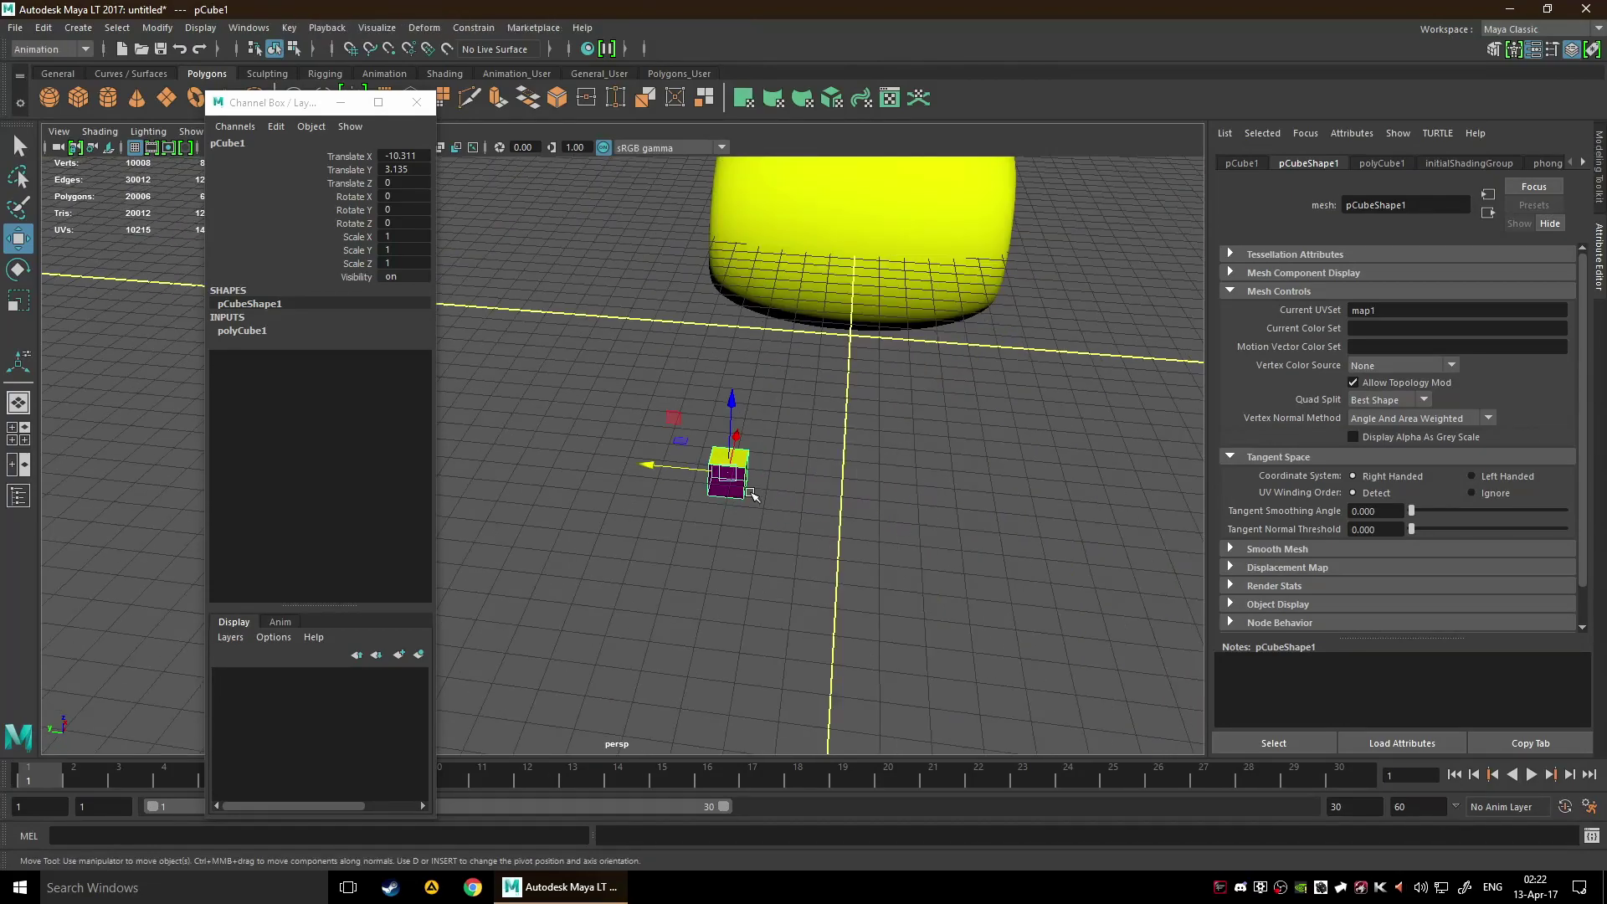
# - View the material attributes of the cube's front purple face, and select its upper yellow face
pyautogui.rightClick(713, 483)
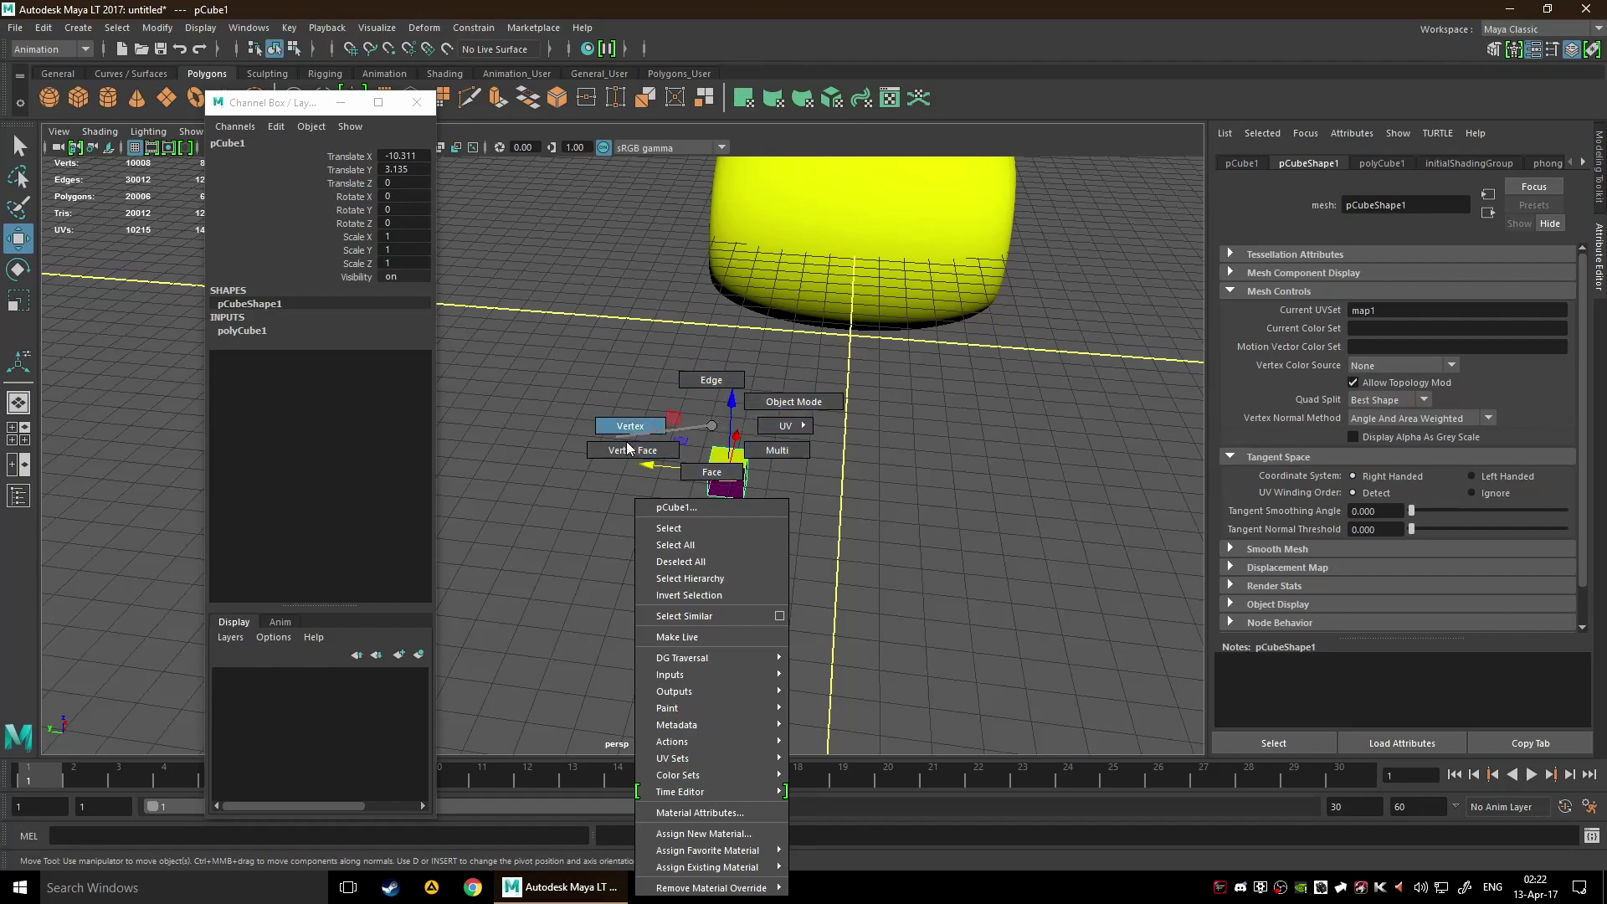
pyautogui.click(711, 472)
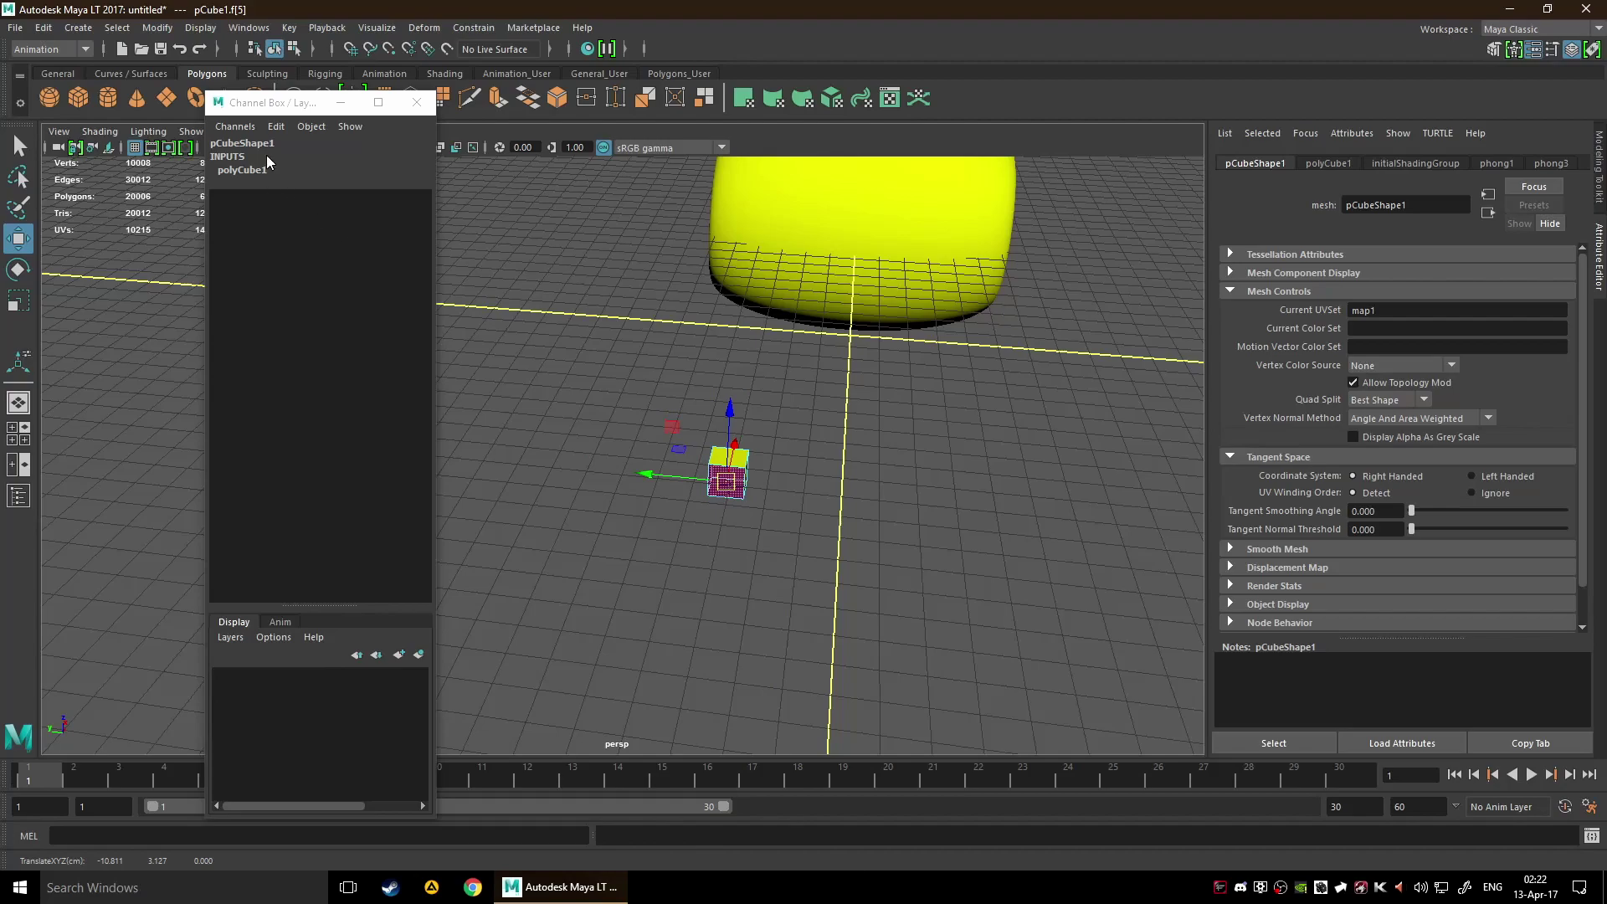
pyautogui.click(276, 126)
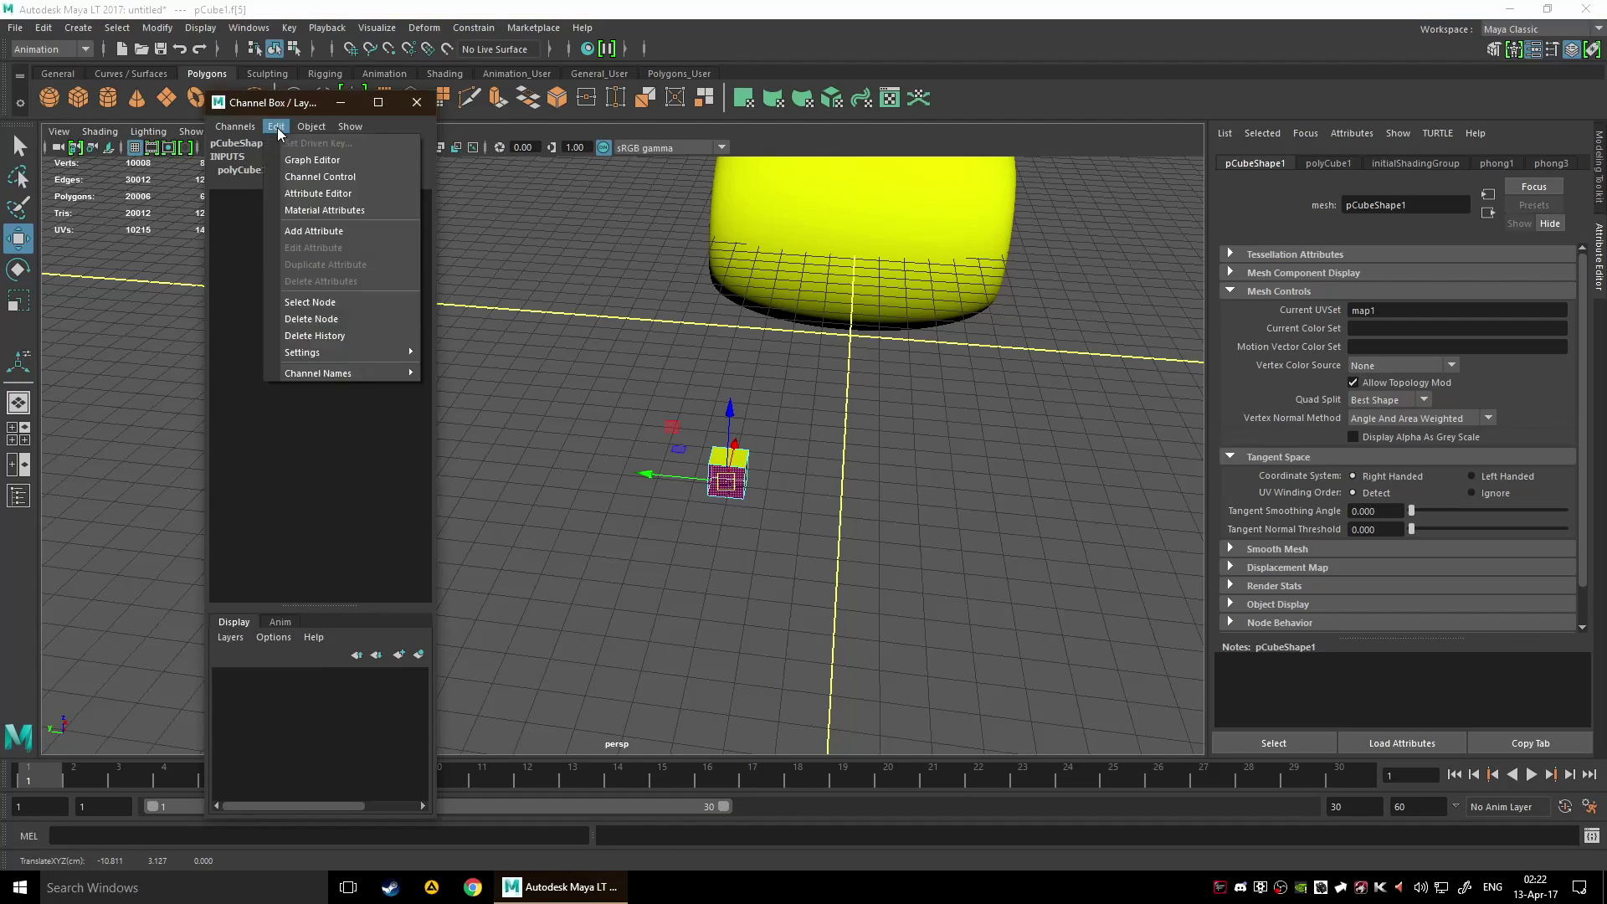
pyautogui.click(324, 210)
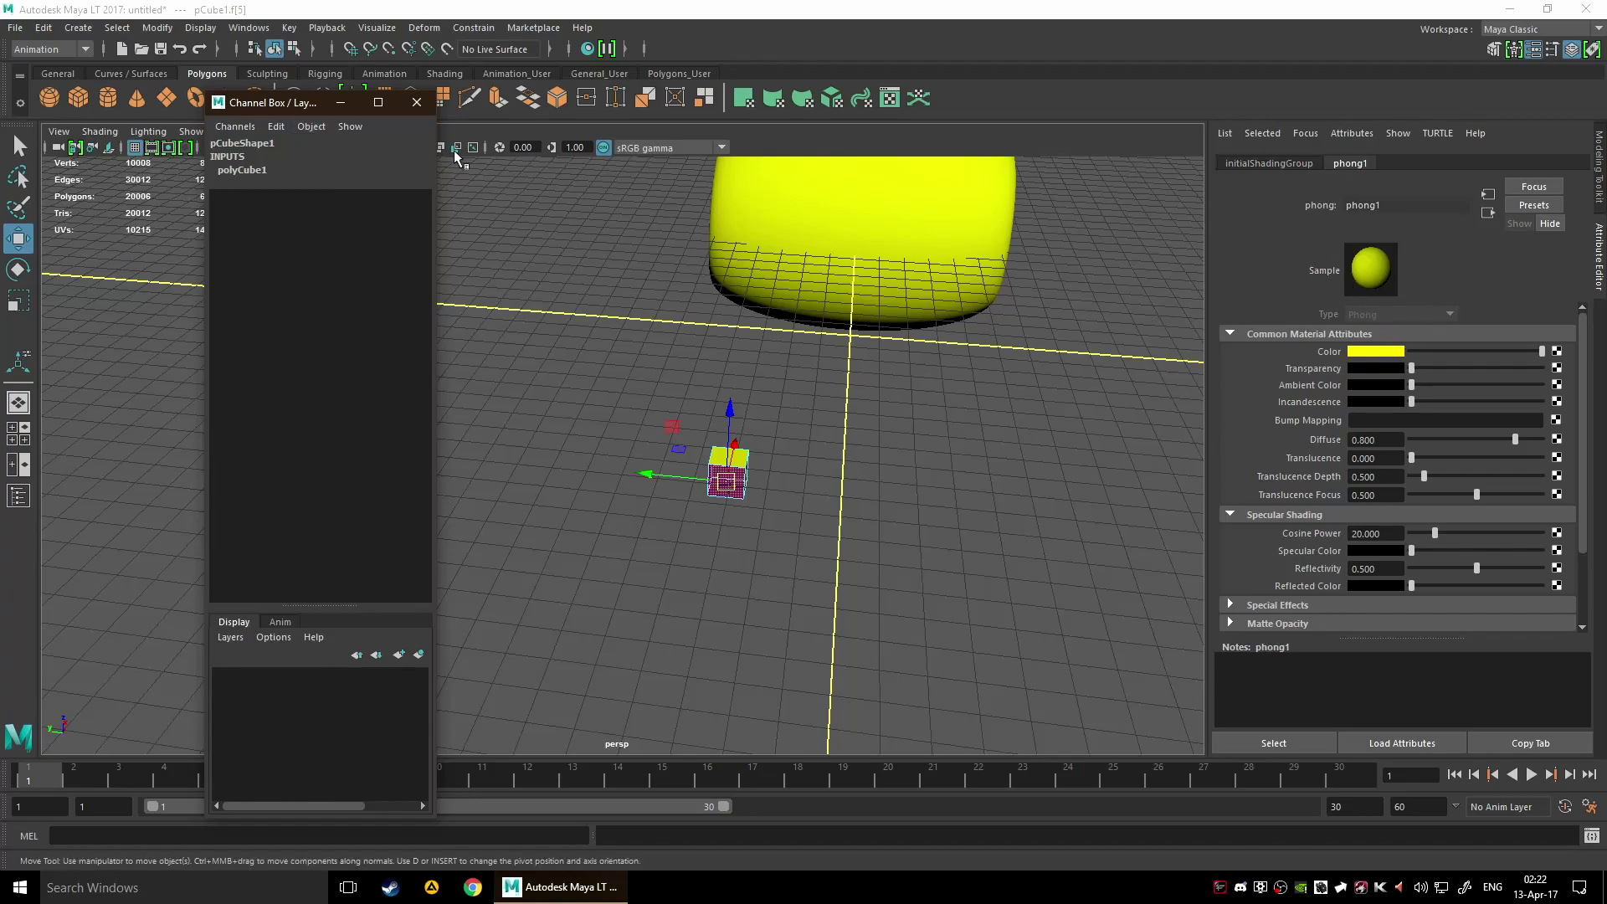
pyautogui.click(767, 478)
pyautogui.click(729, 473)
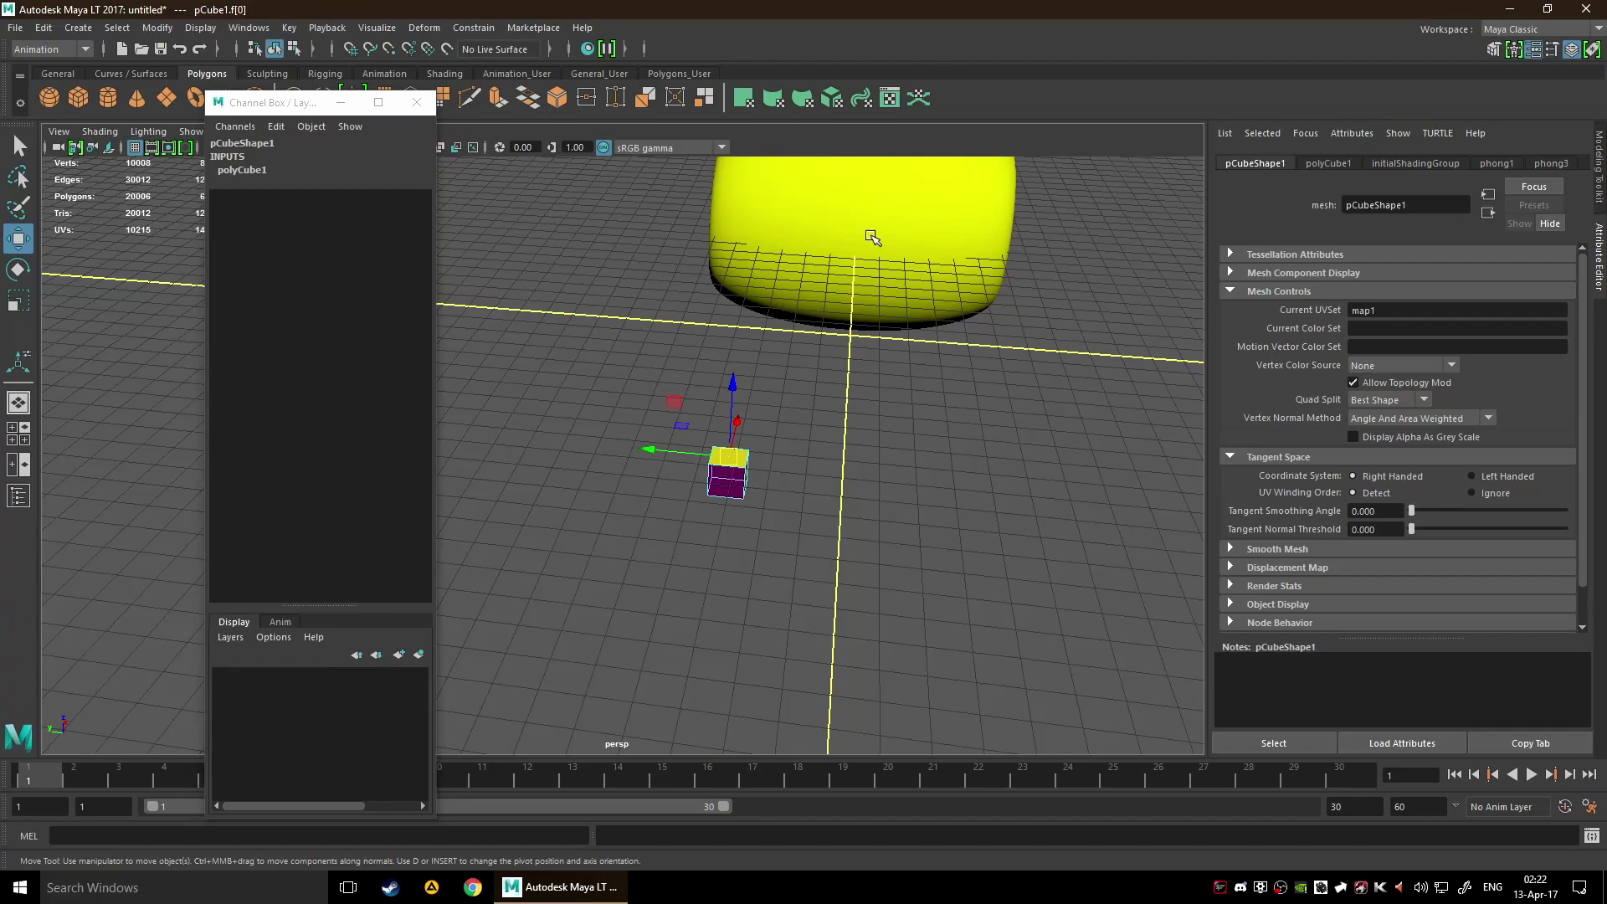
# - View the torus's transform attributes, clear the selection and close the Channel Box window
pyautogui.click(871, 238)
pyautogui.press('f')
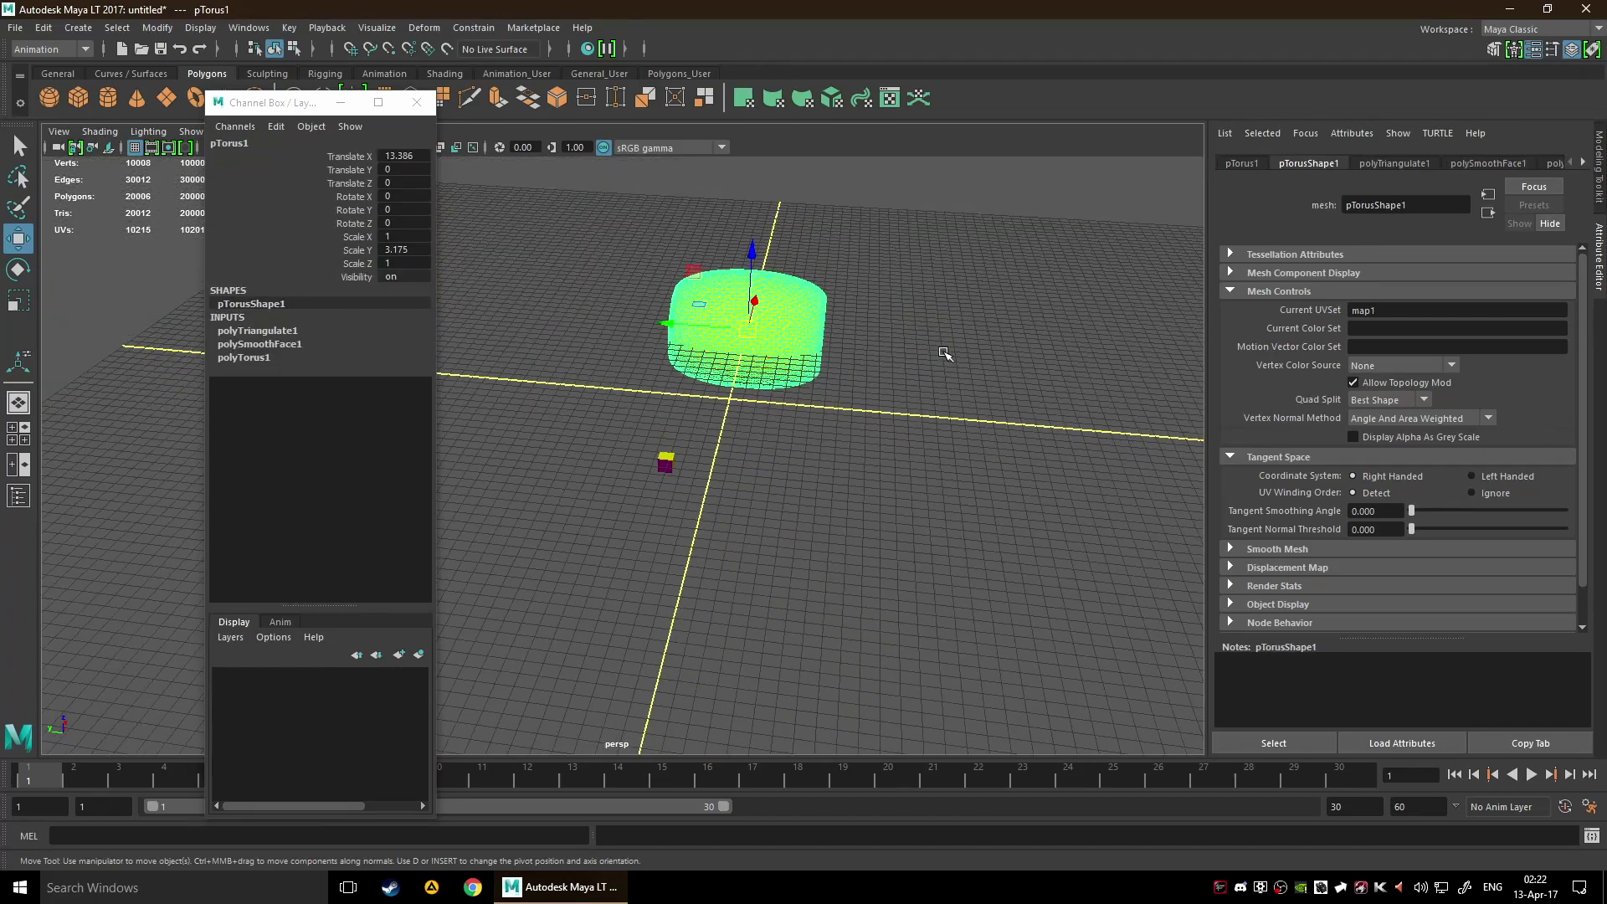
pyautogui.click(1244, 167)
pyautogui.click(1080, 370)
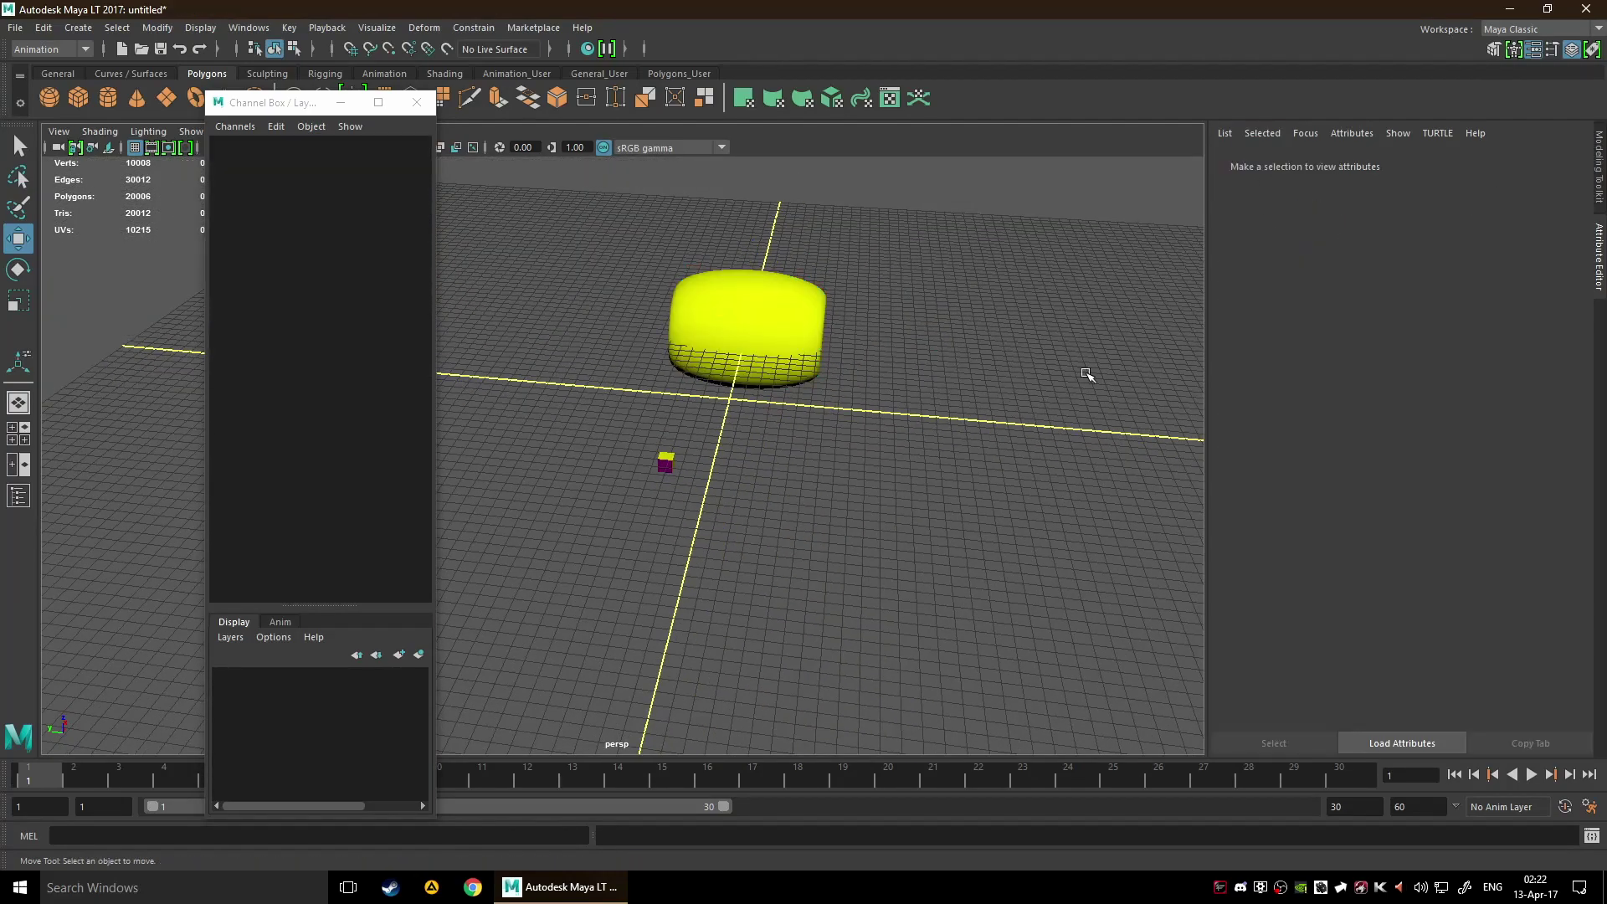
pyautogui.click(417, 103)
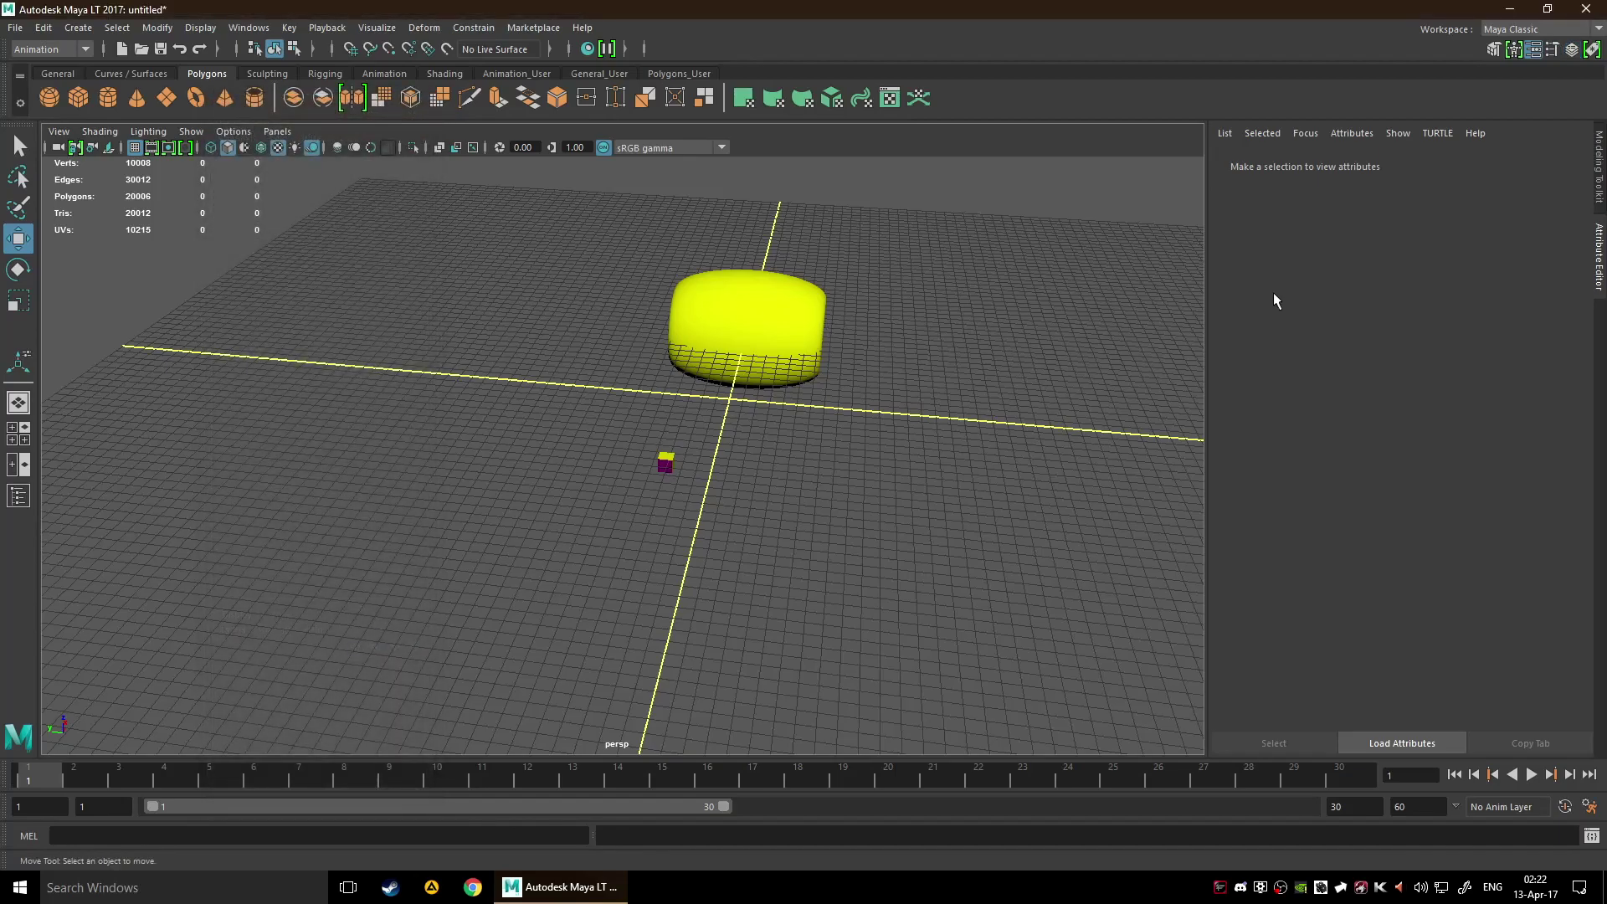
# - Select and frame the torus, and reopen the Channel Box / Layer Editor beside it, overlapping the Attribute Editor
pyautogui.click(691, 352)
pyautogui.press('f')
pyautogui.scroll(3, 837, 335)
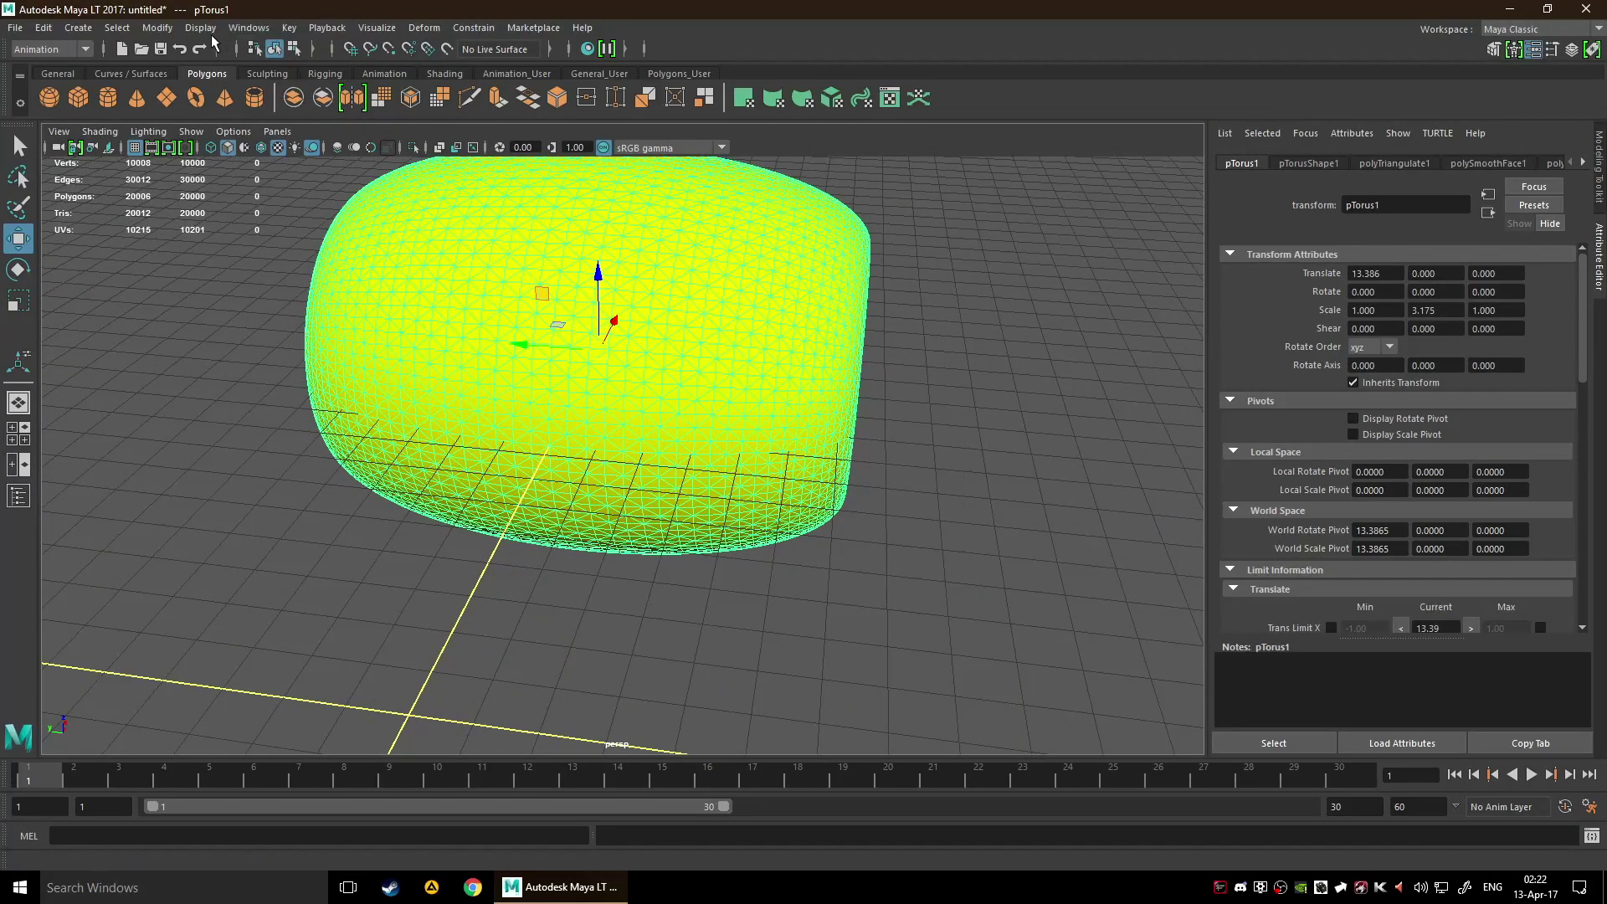
pyautogui.click(248, 27)
pyautogui.moveTo(387, 85)
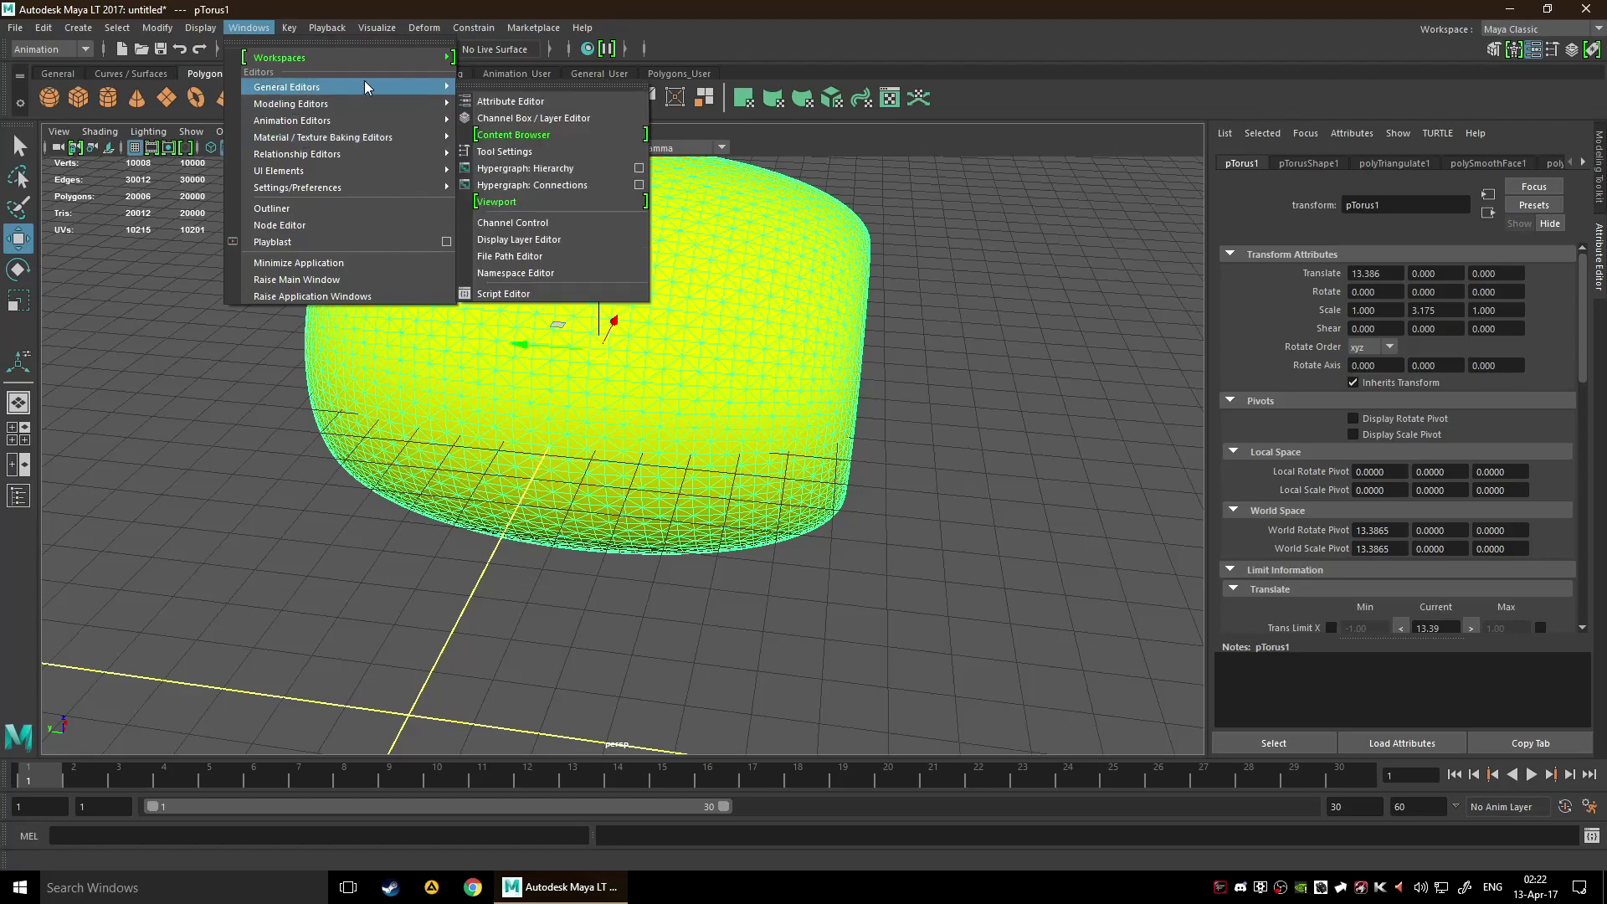
pyautogui.click(521, 118)
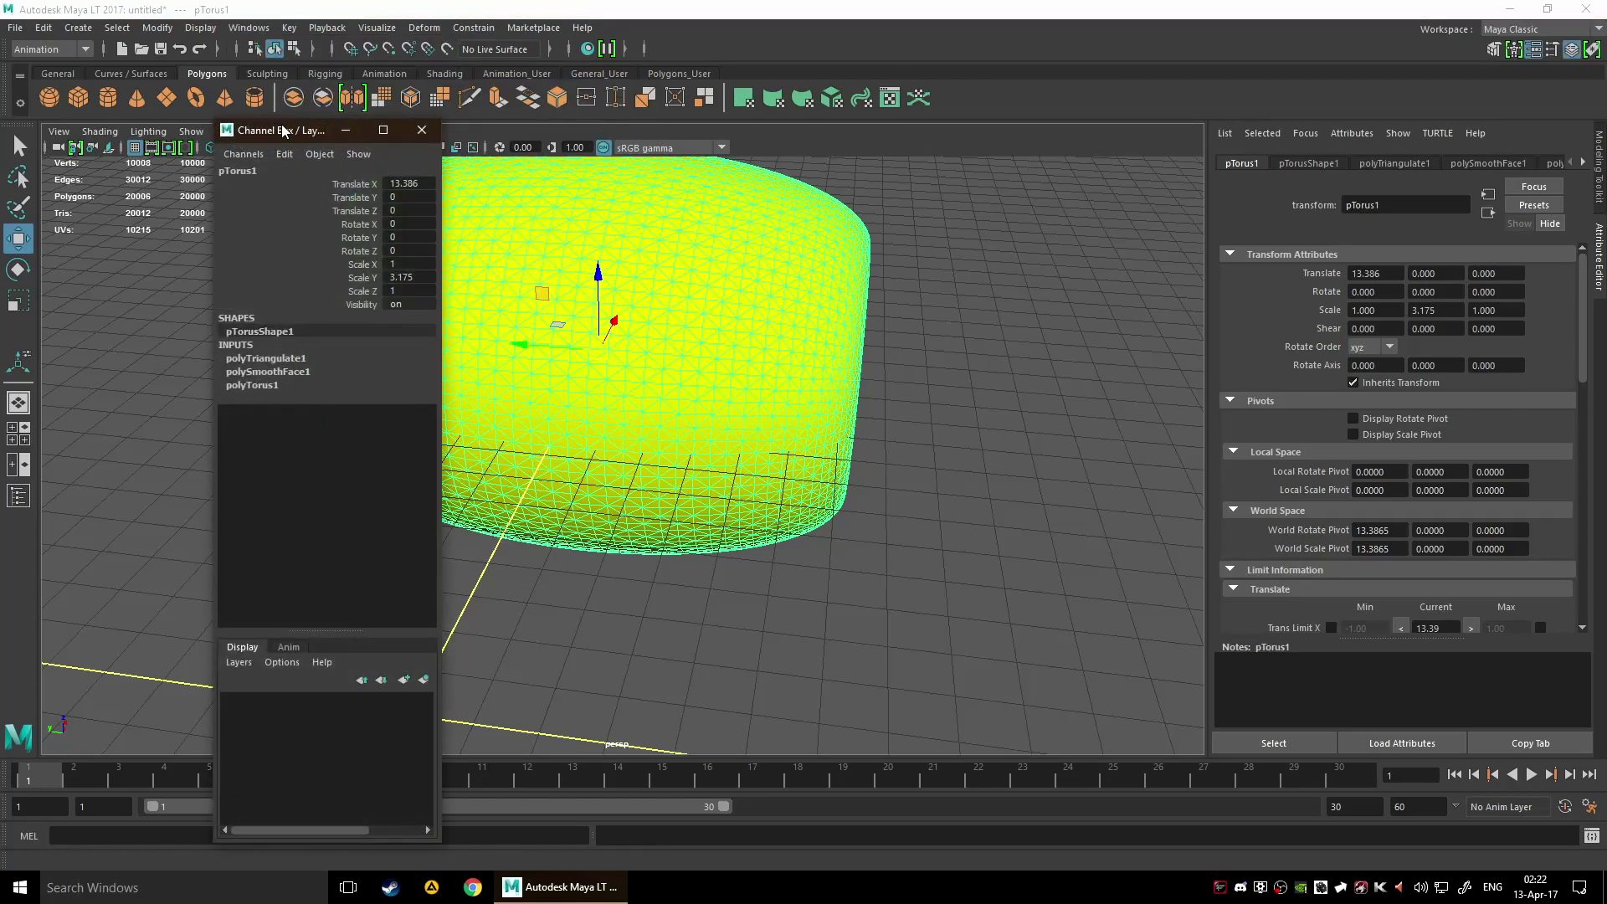
pyautogui.moveTo(284, 130); pyautogui.dragTo(1120, 114)
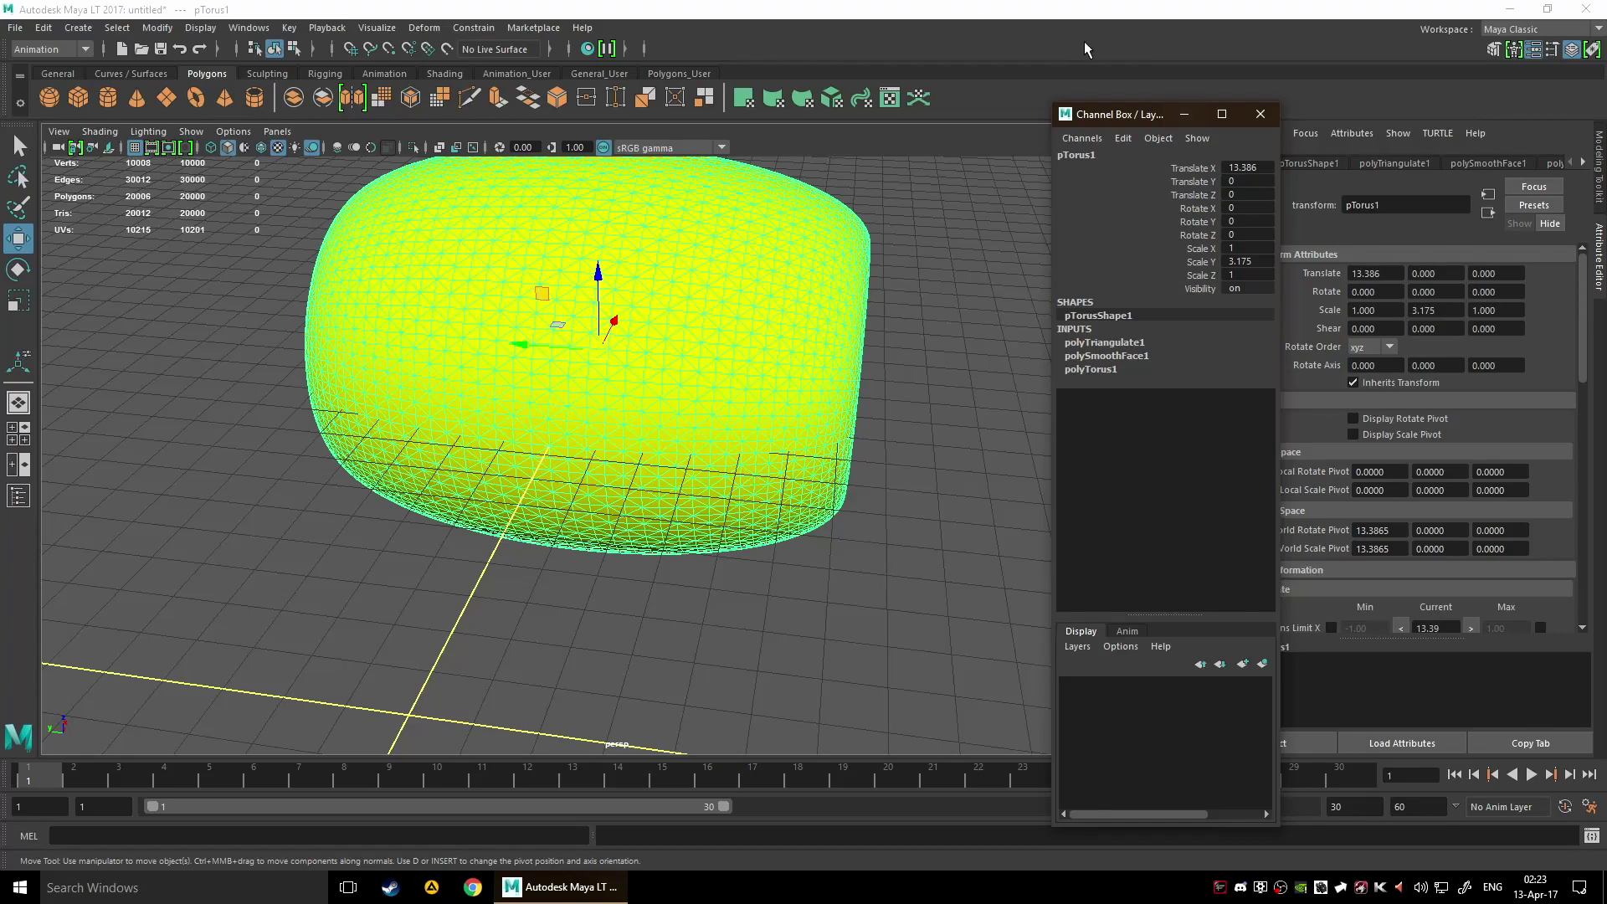
pyautogui.moveTo(1102, 123); pyautogui.dragTo(1155, 87)
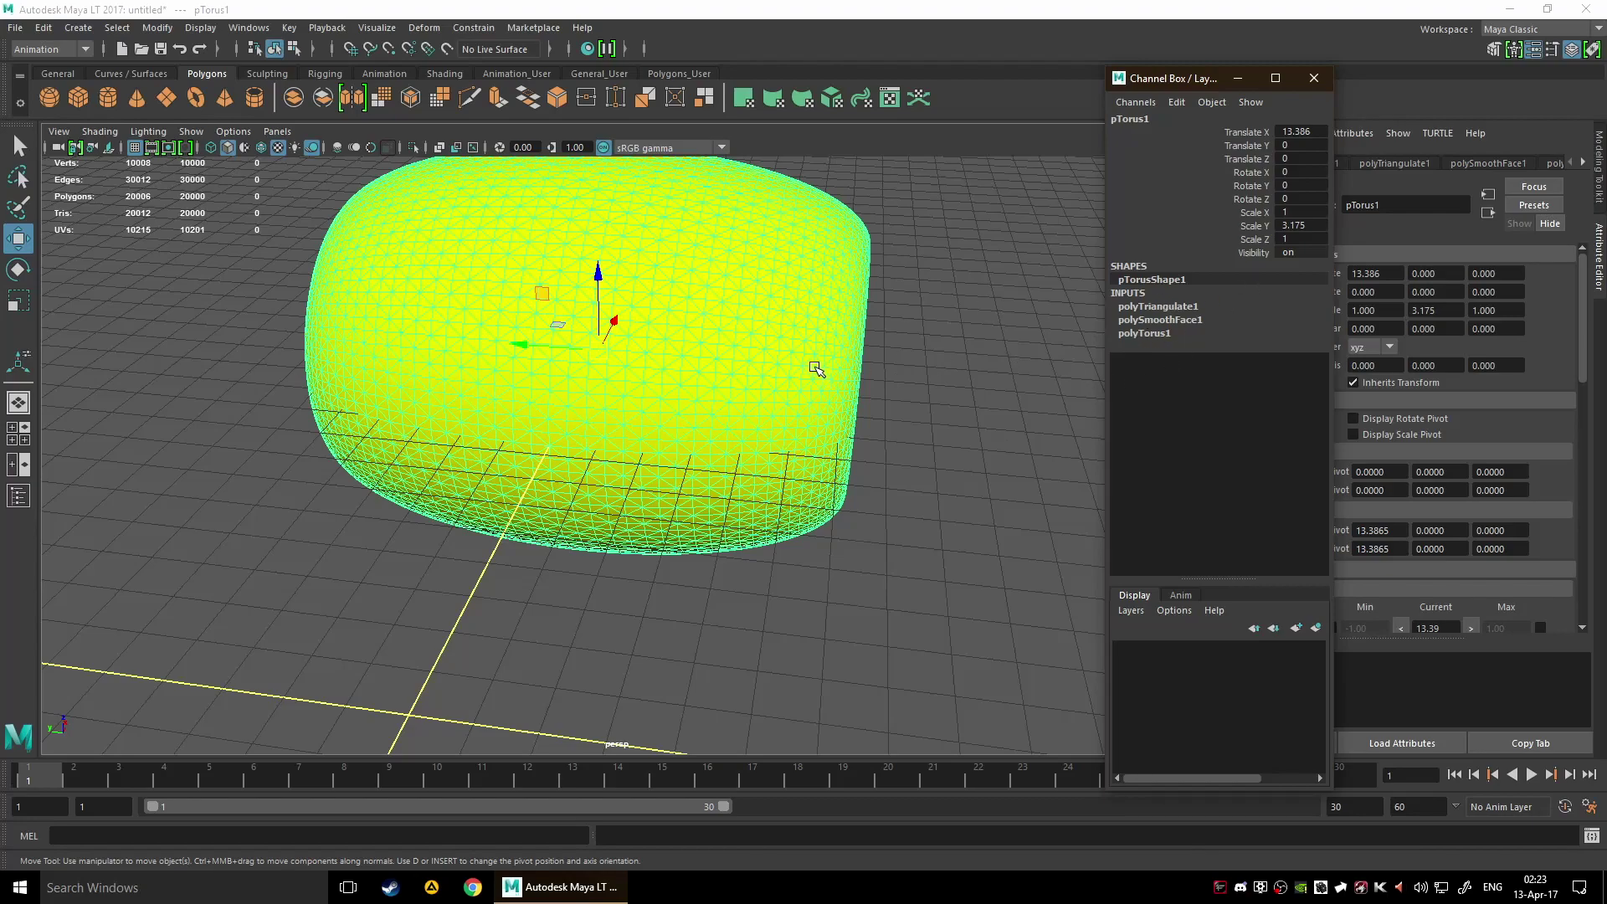
# - Review the command history in the Script Editor, close it and decline the AutoSave
pyautogui.click(1590, 835)
pyautogui.scroll(-5, 459, 299)
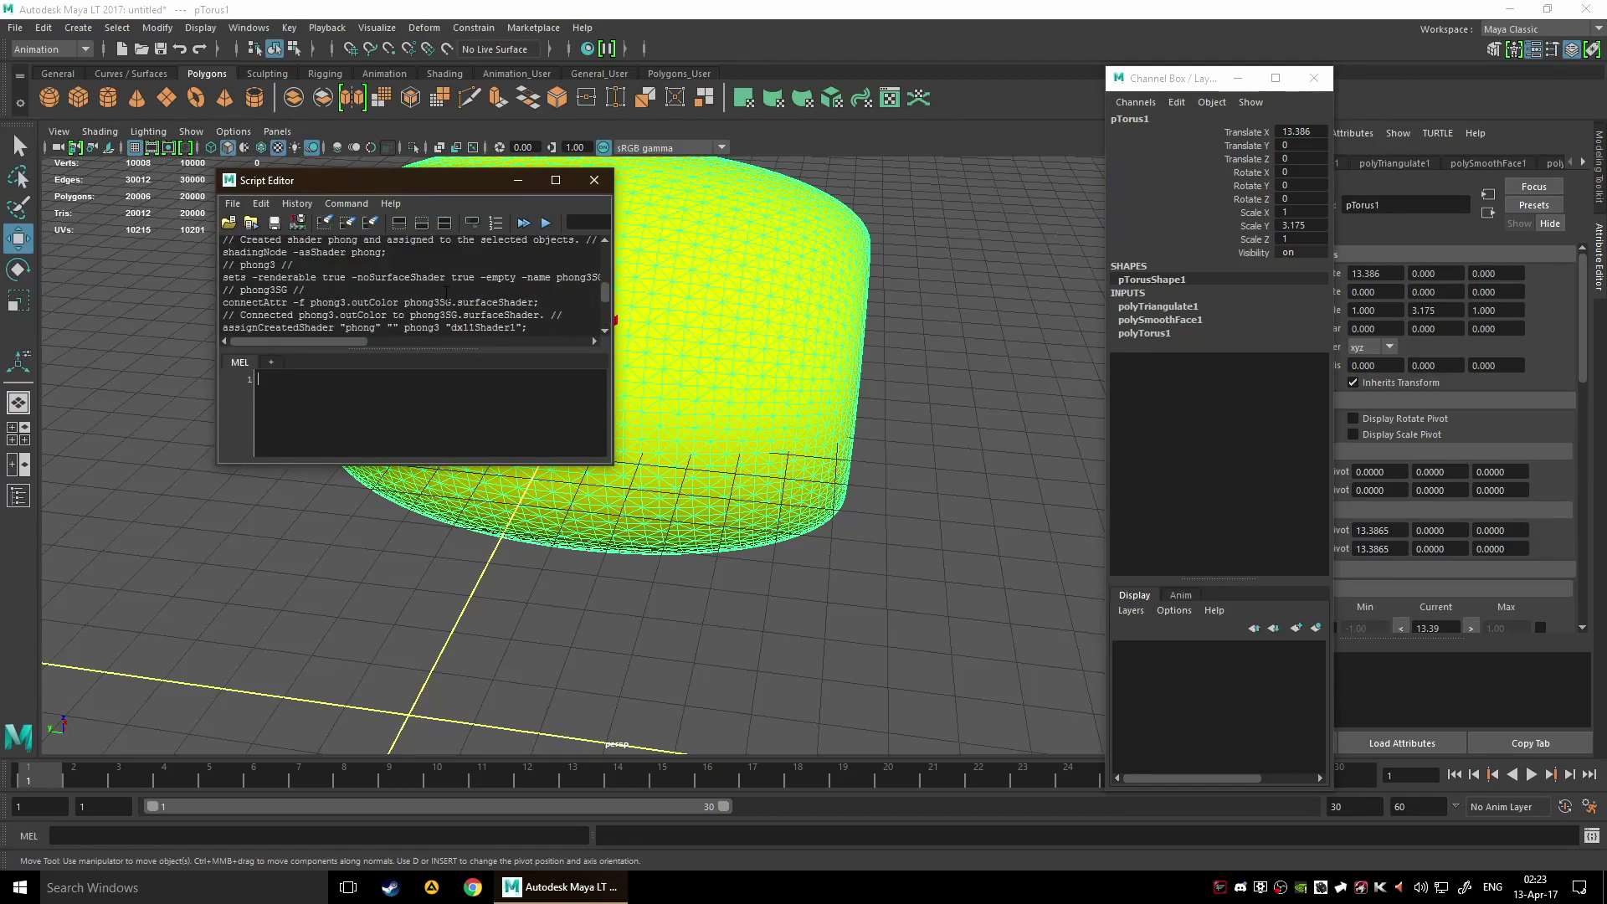
pyautogui.scroll(-10, 460, 299)
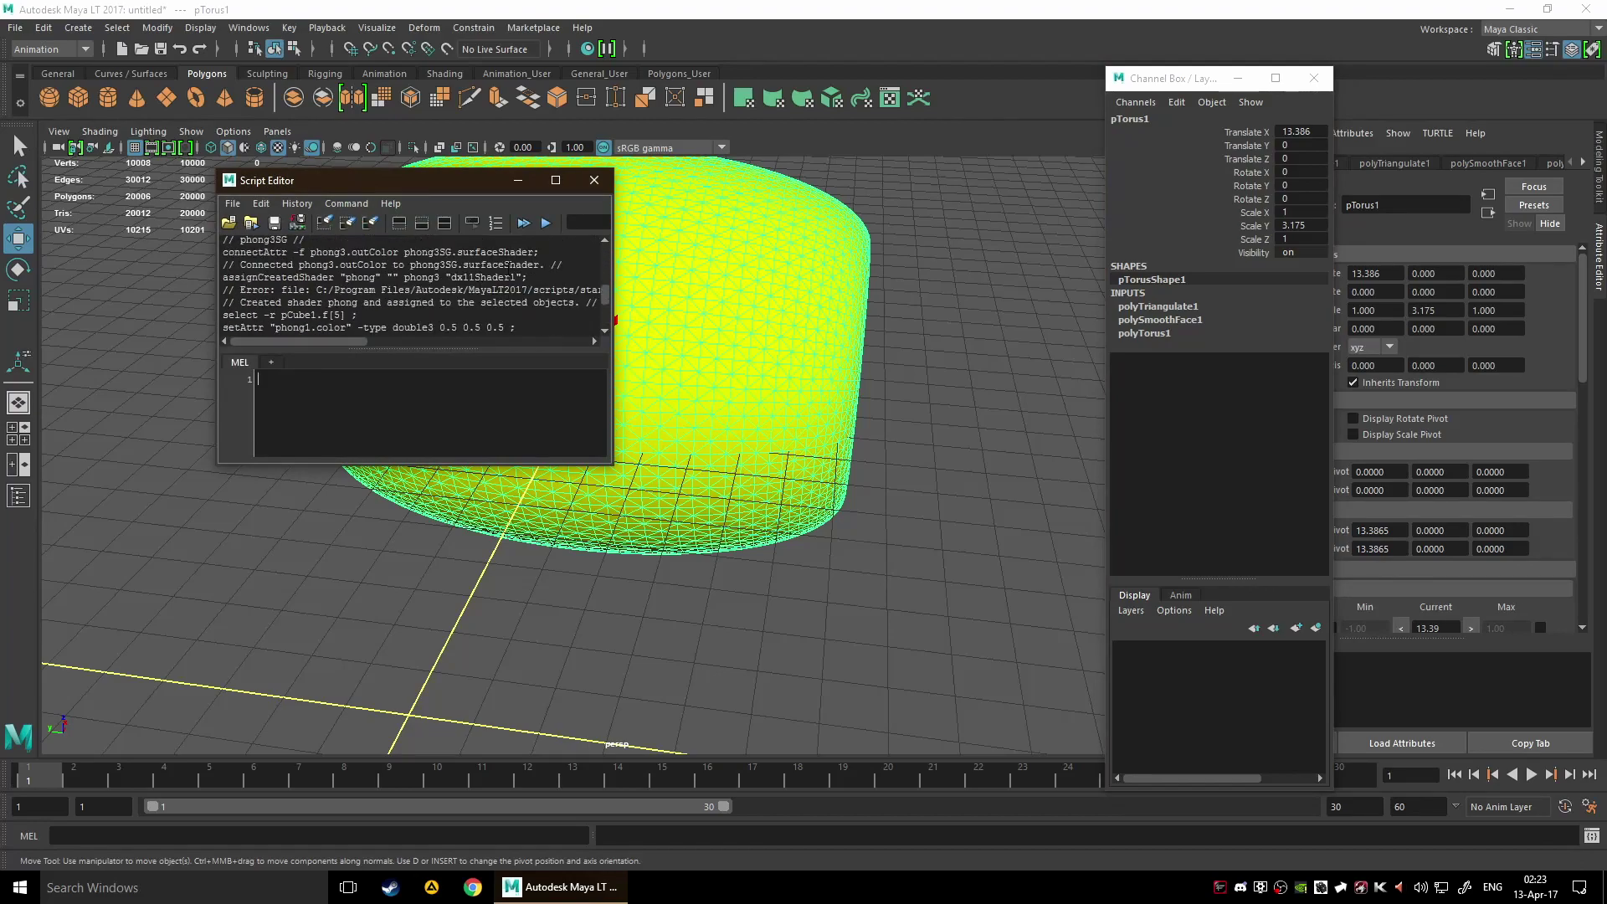
pyautogui.click(594, 180)
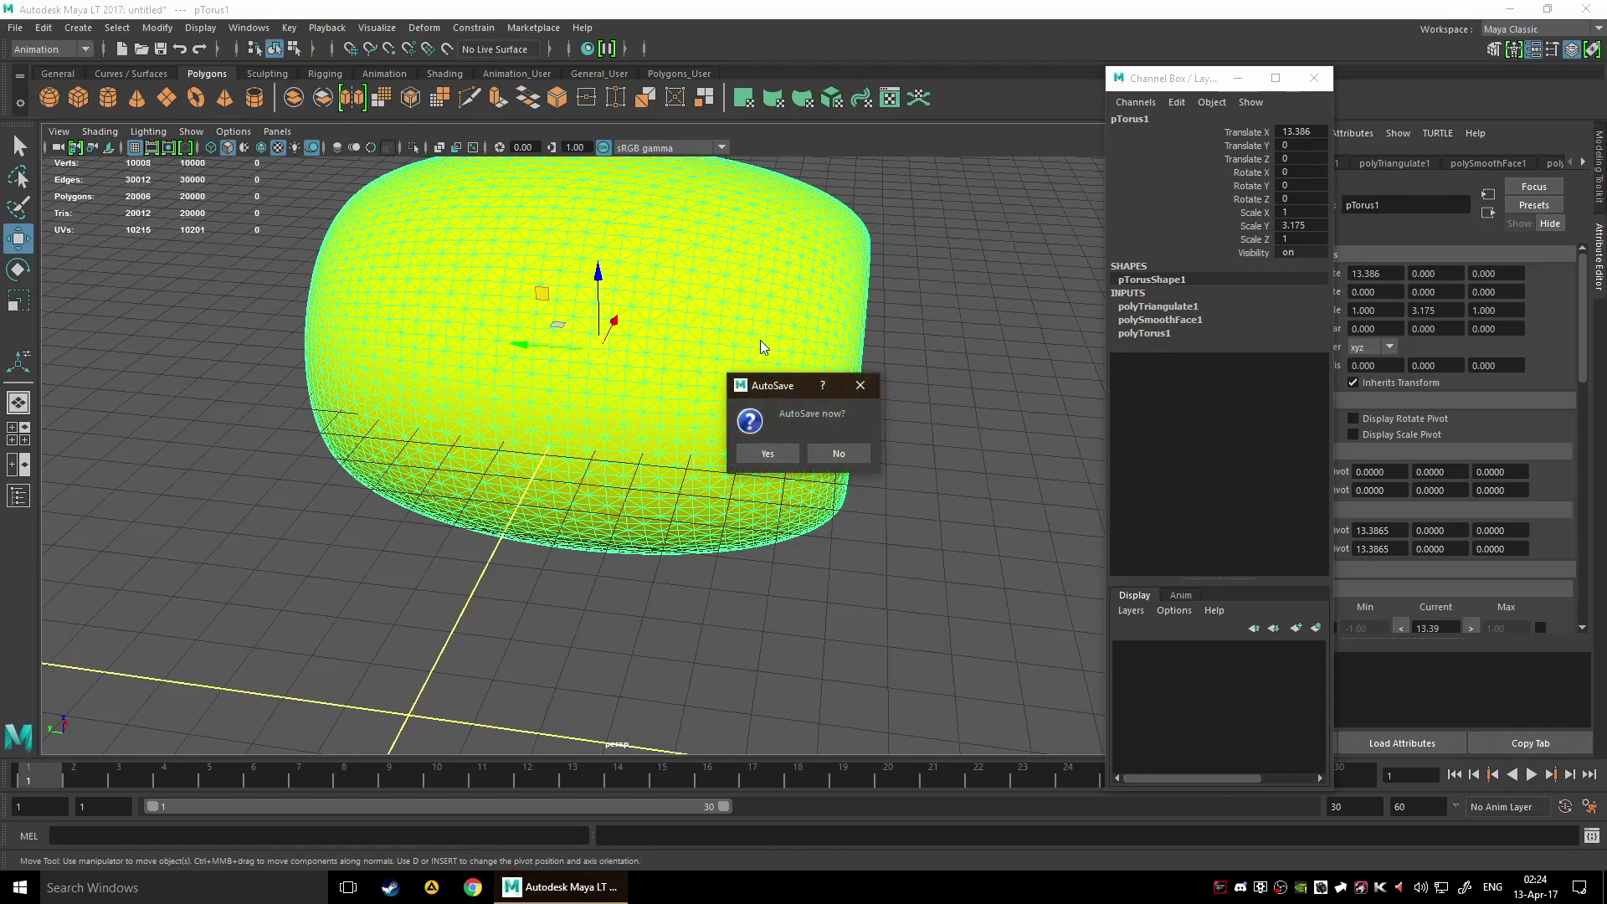
pyautogui.click(839, 458)
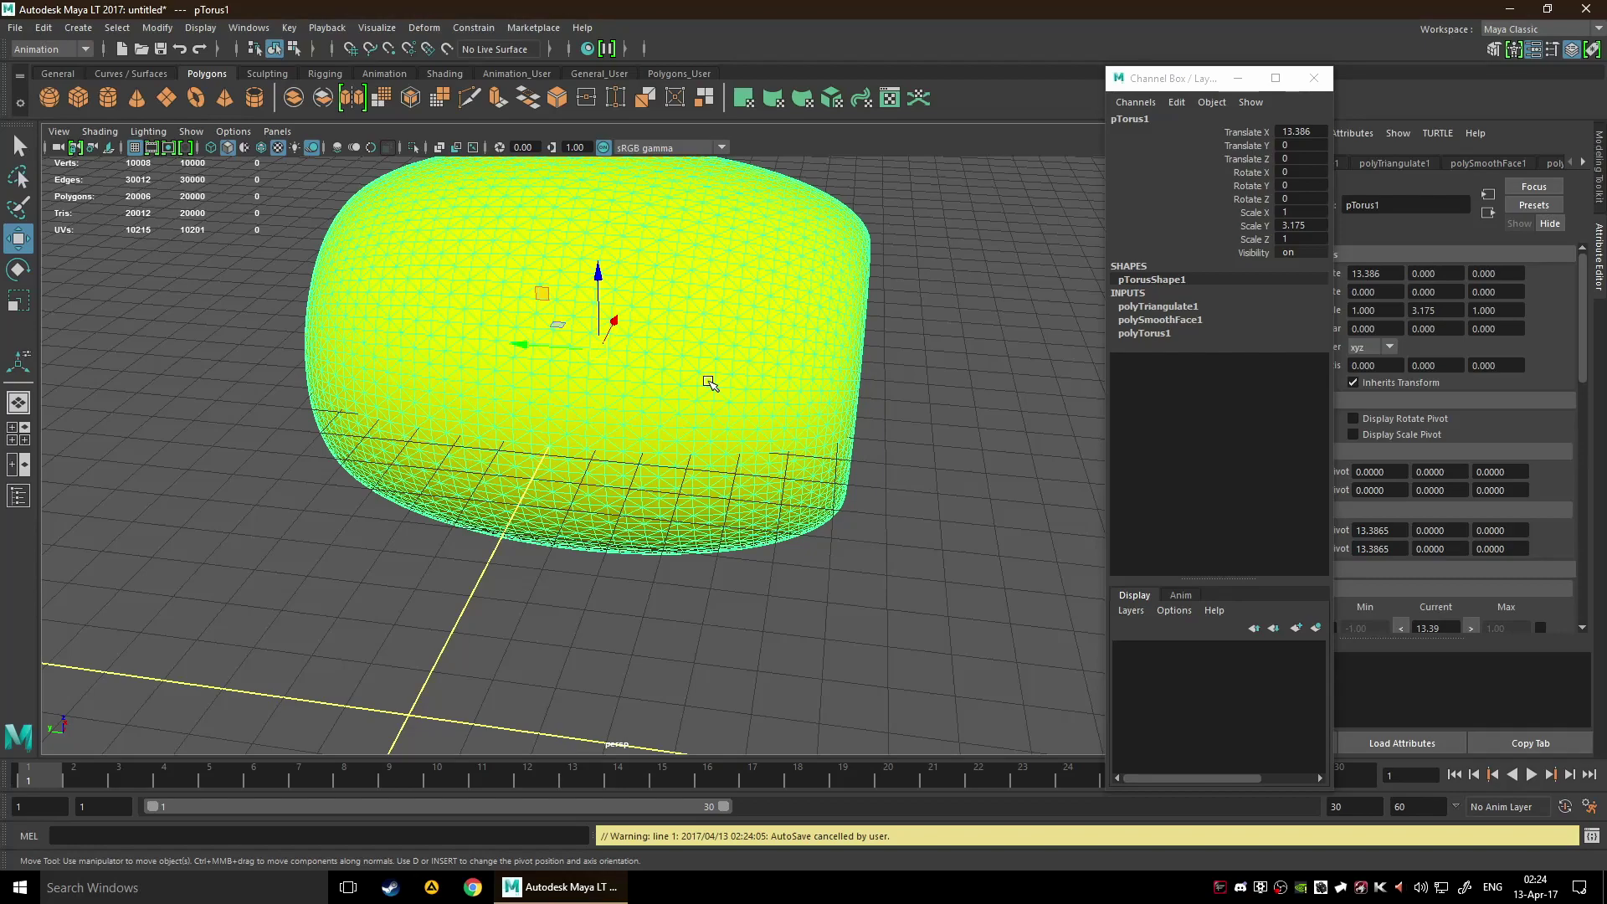
# - Delete all construction history in the scene and move the Channel Box window clear of the Attribute Editor
pyautogui.scroll(-2, 743, 405)
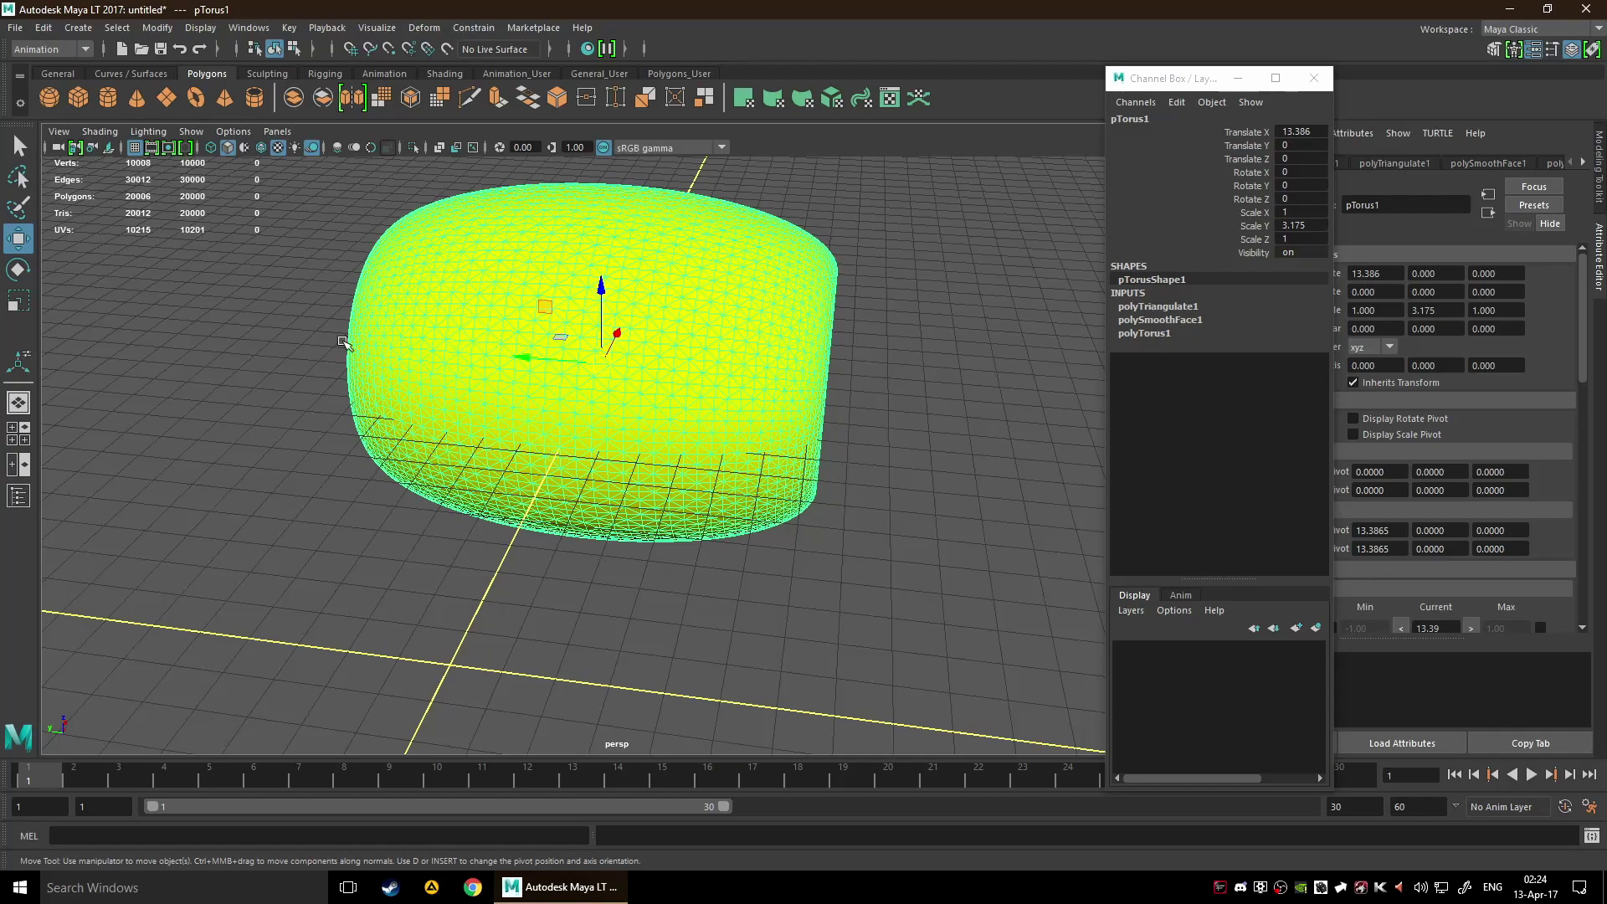
pyautogui.click(43, 28)
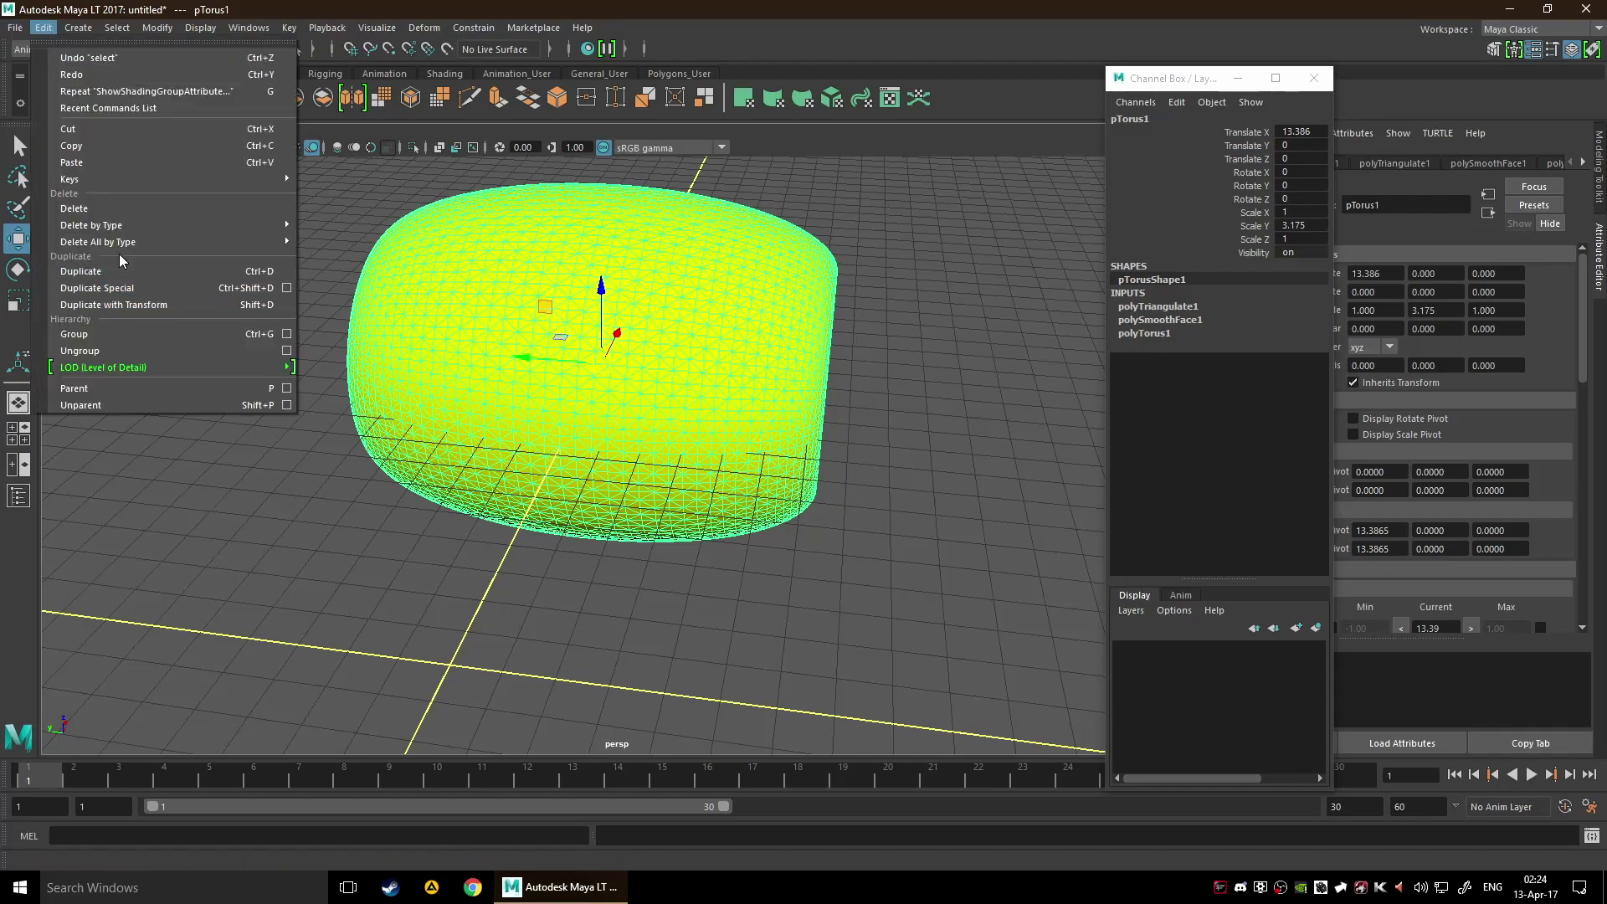
pyautogui.moveTo(169, 243)
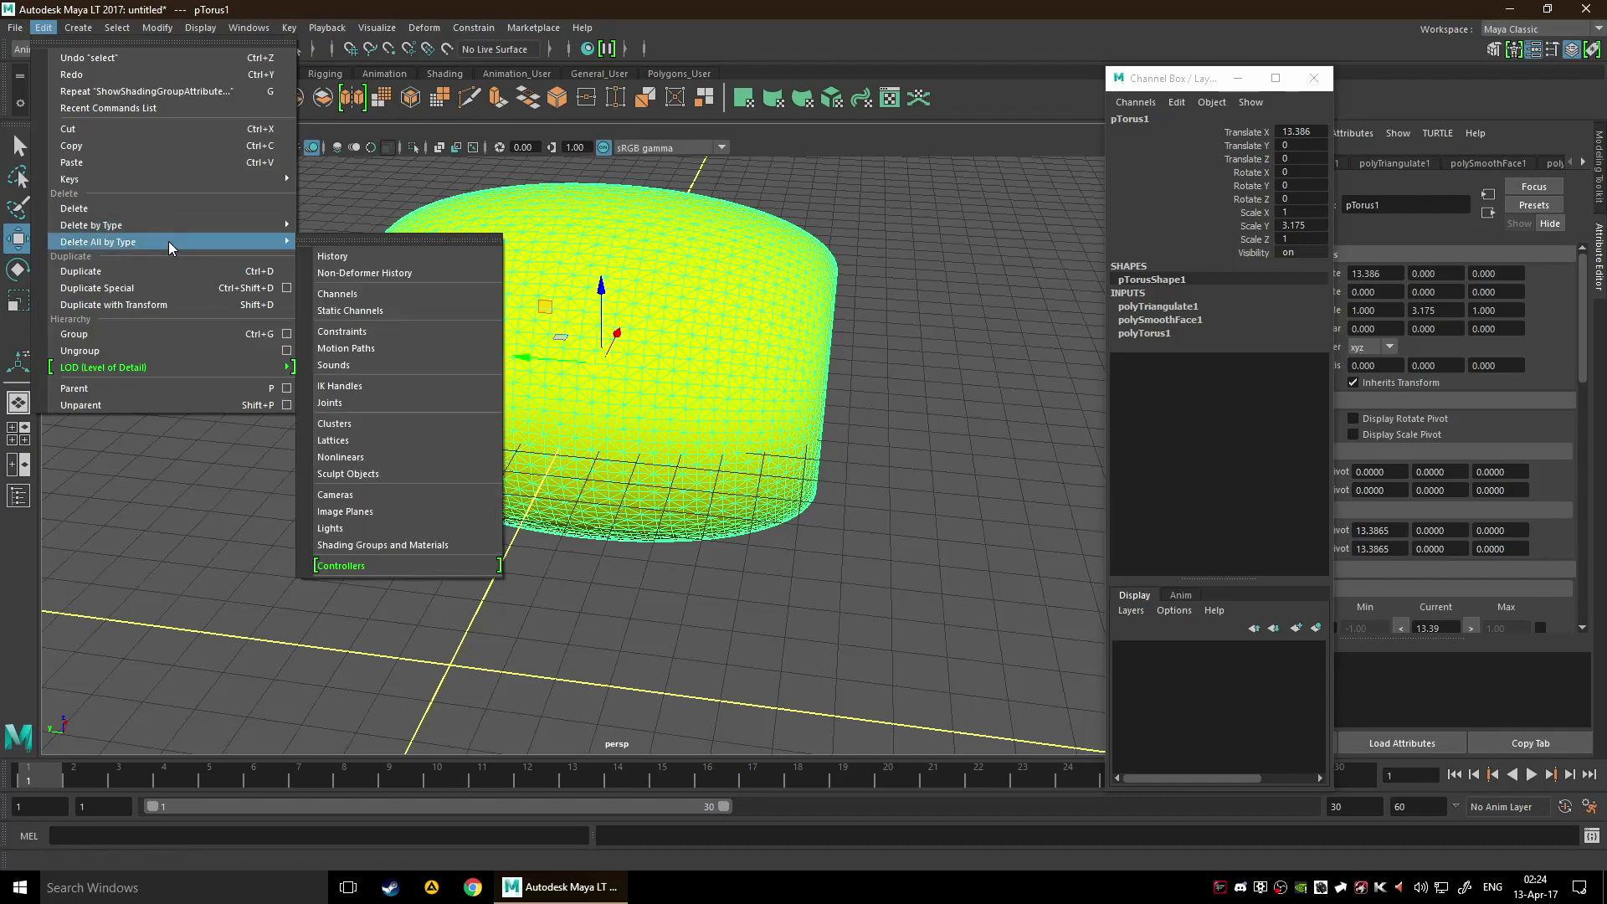
pyautogui.click(391, 265)
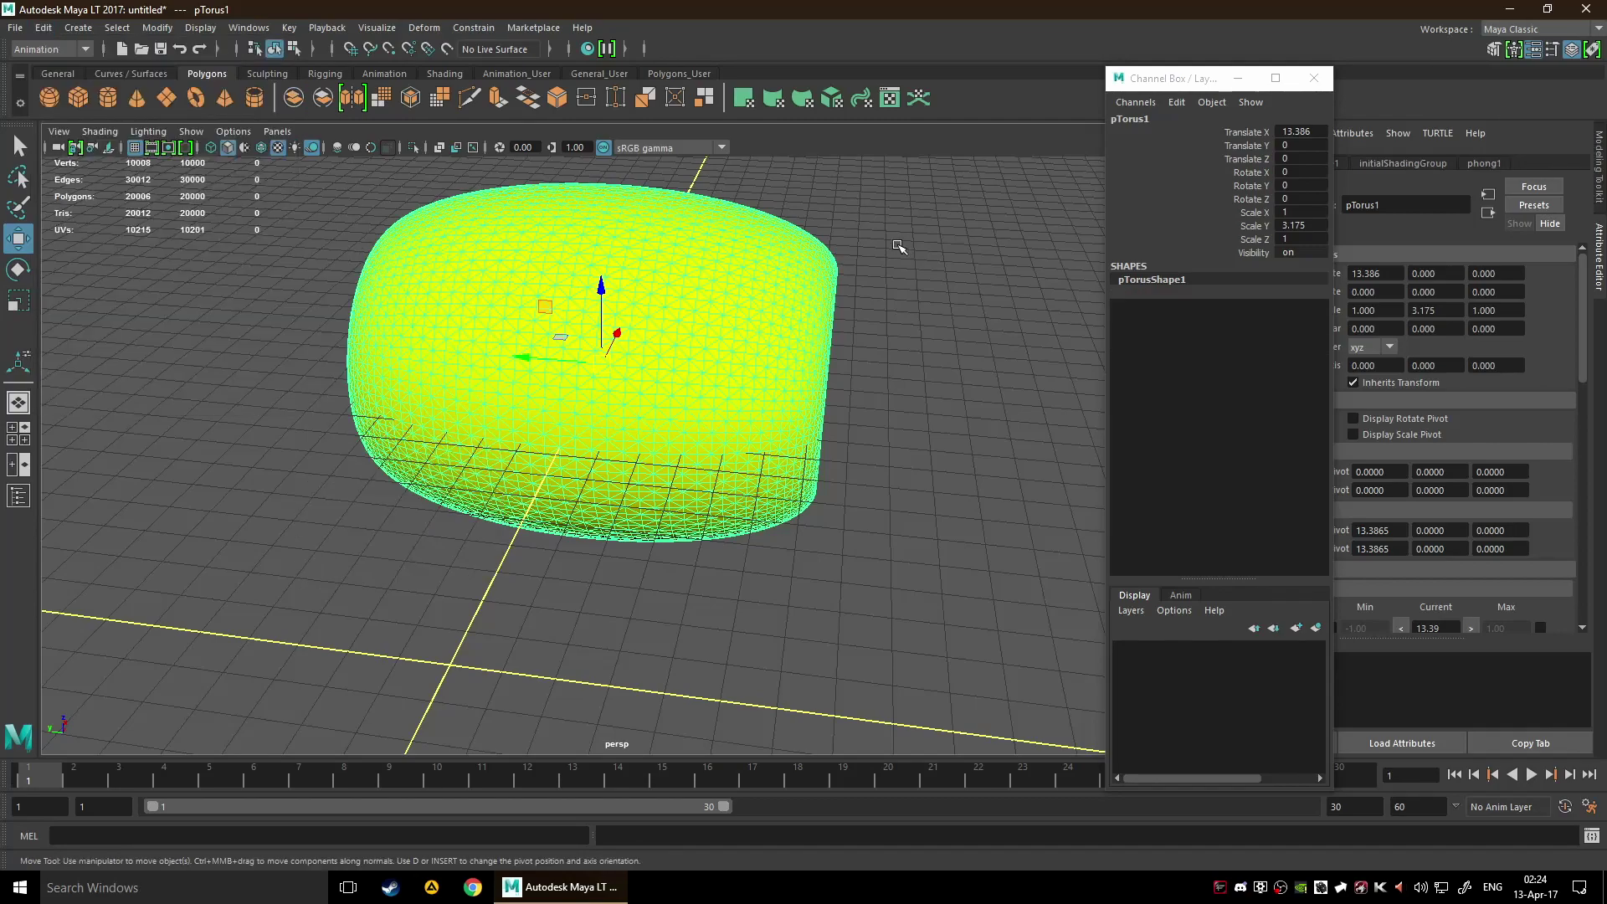
pyautogui.moveTo(1172, 78); pyautogui.dragTo(1032, 86)
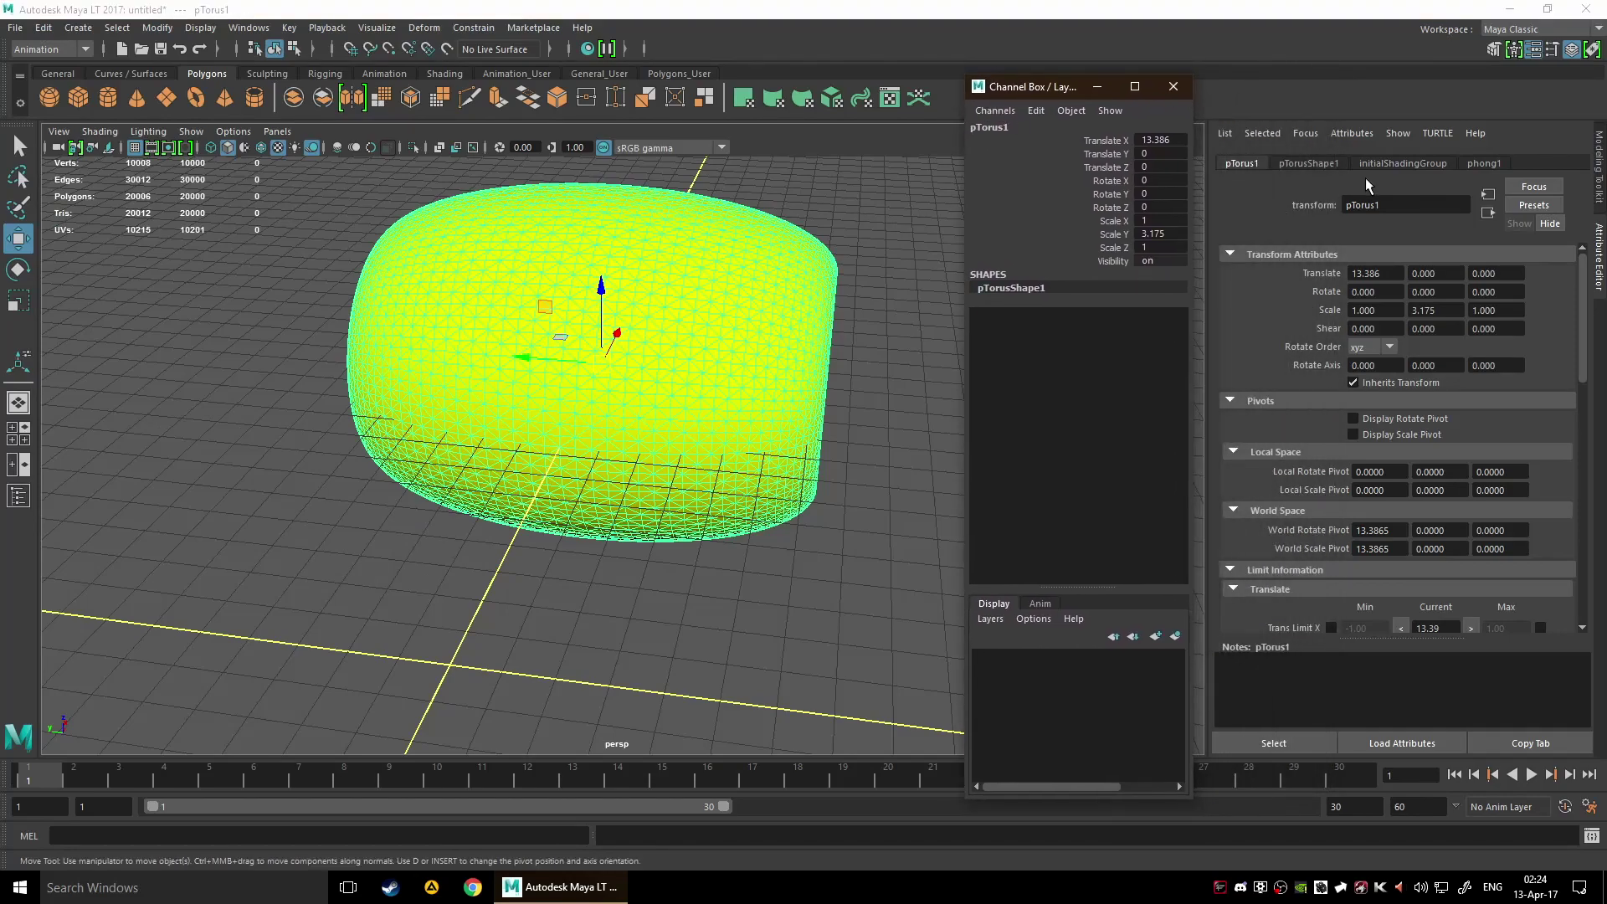
pyautogui.click(1407, 201)
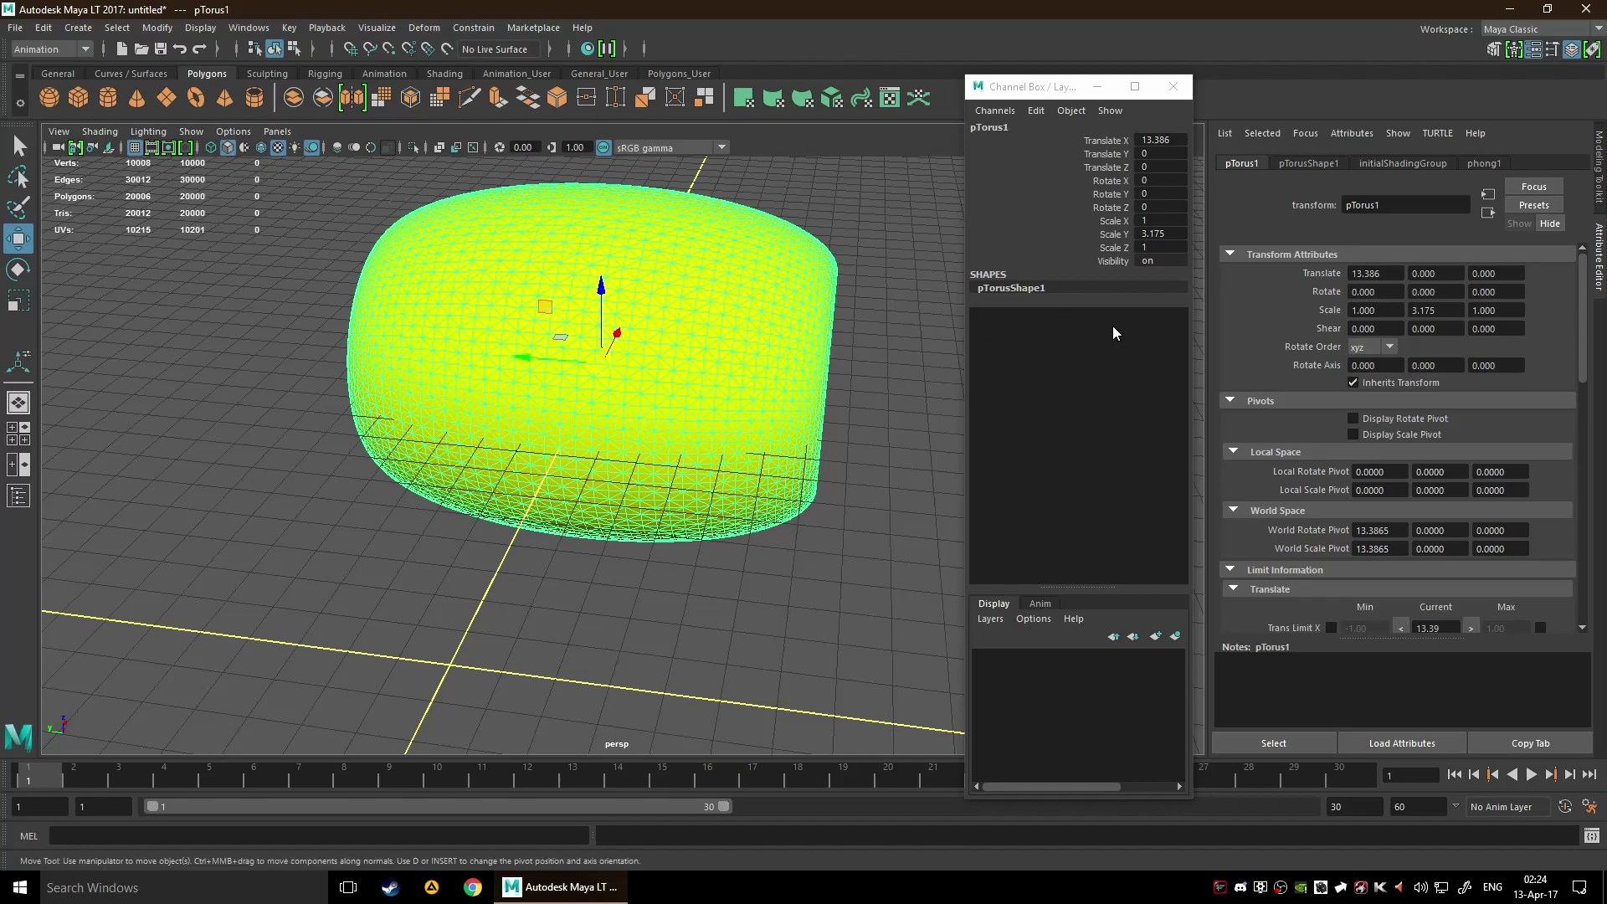
# - View the torus's phong1 material attributes in the Attribute Editor and look at the torus and cube together
pyautogui.keyDown('alt'); pyautogui.moveTo(840, 366); pyautogui.dragTo(542, 459); pyautogui.keyUp('alt')
pyautogui.scroll(-5, 753, 376)
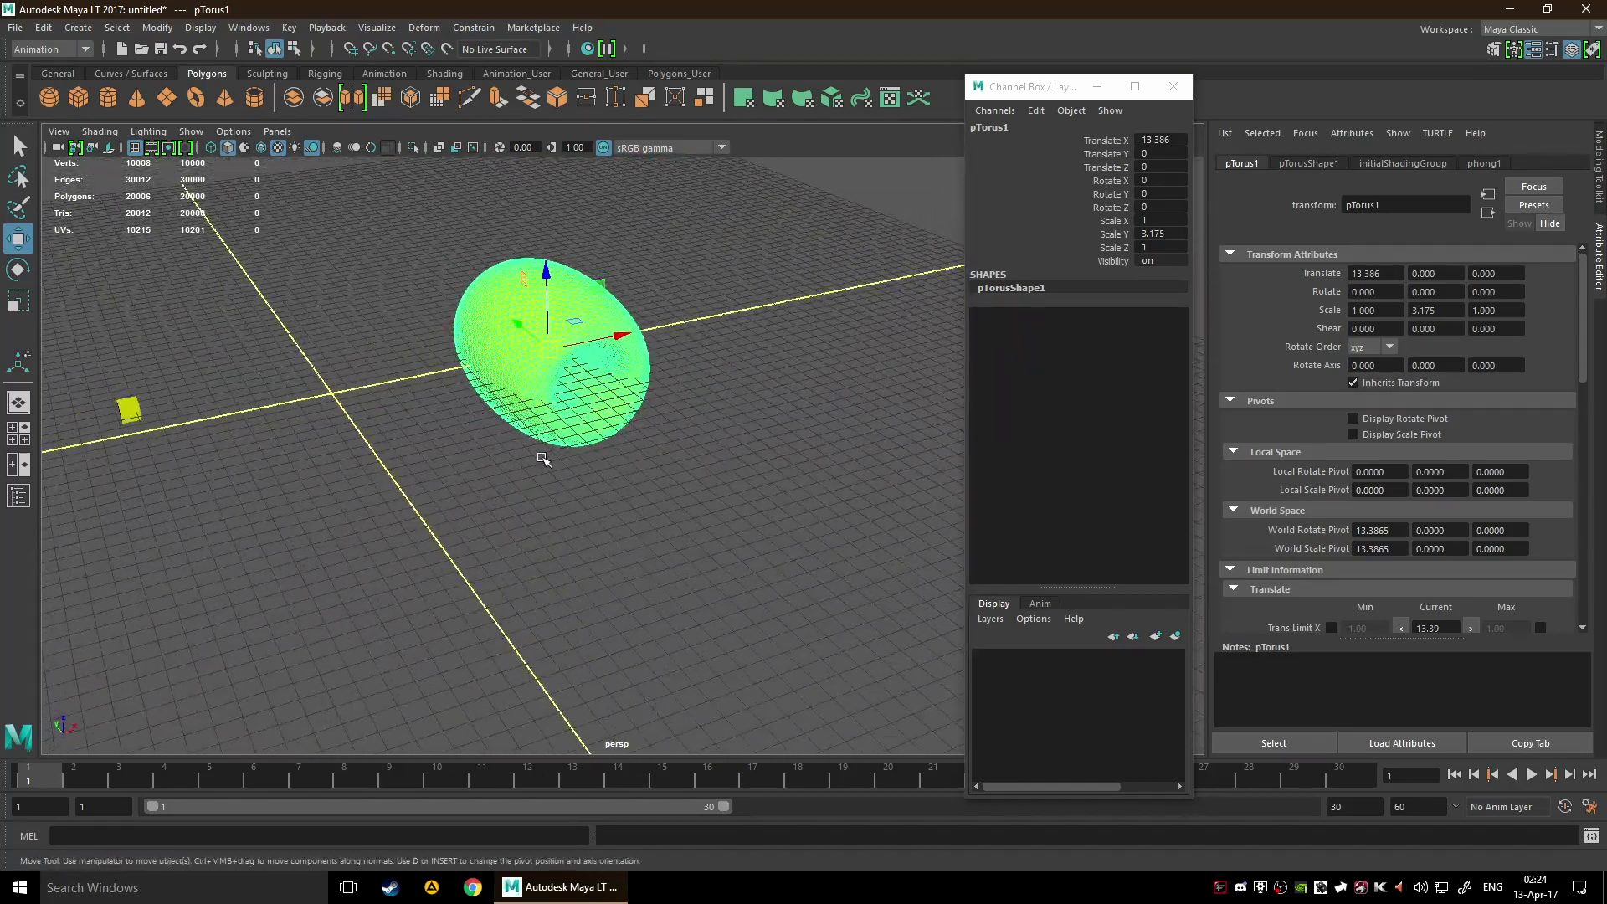
pyautogui.click(541, 459)
pyautogui.scroll(3, 586, 452)
pyautogui.keyDown('alt'); pyautogui.moveTo(645, 449); pyautogui.dragTo(584, 449); pyautogui.keyUp('alt')
pyautogui.click(584, 449)
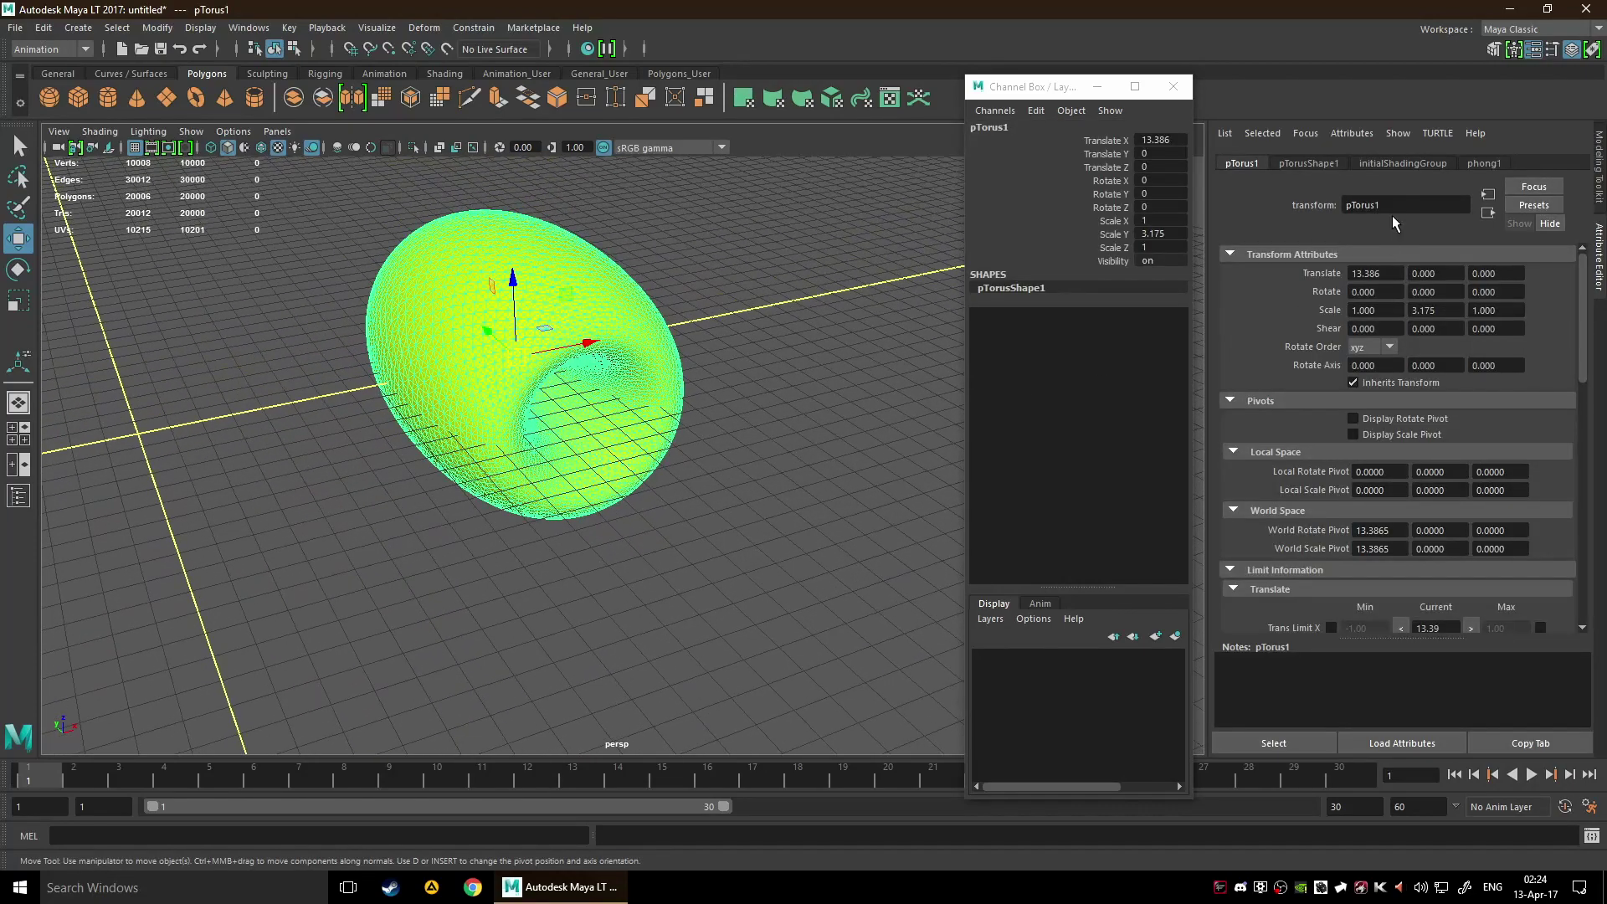
pyautogui.click(1484, 163)
pyautogui.moveTo(1373, 267); pyautogui.dragTo(240, 461, button='middle')
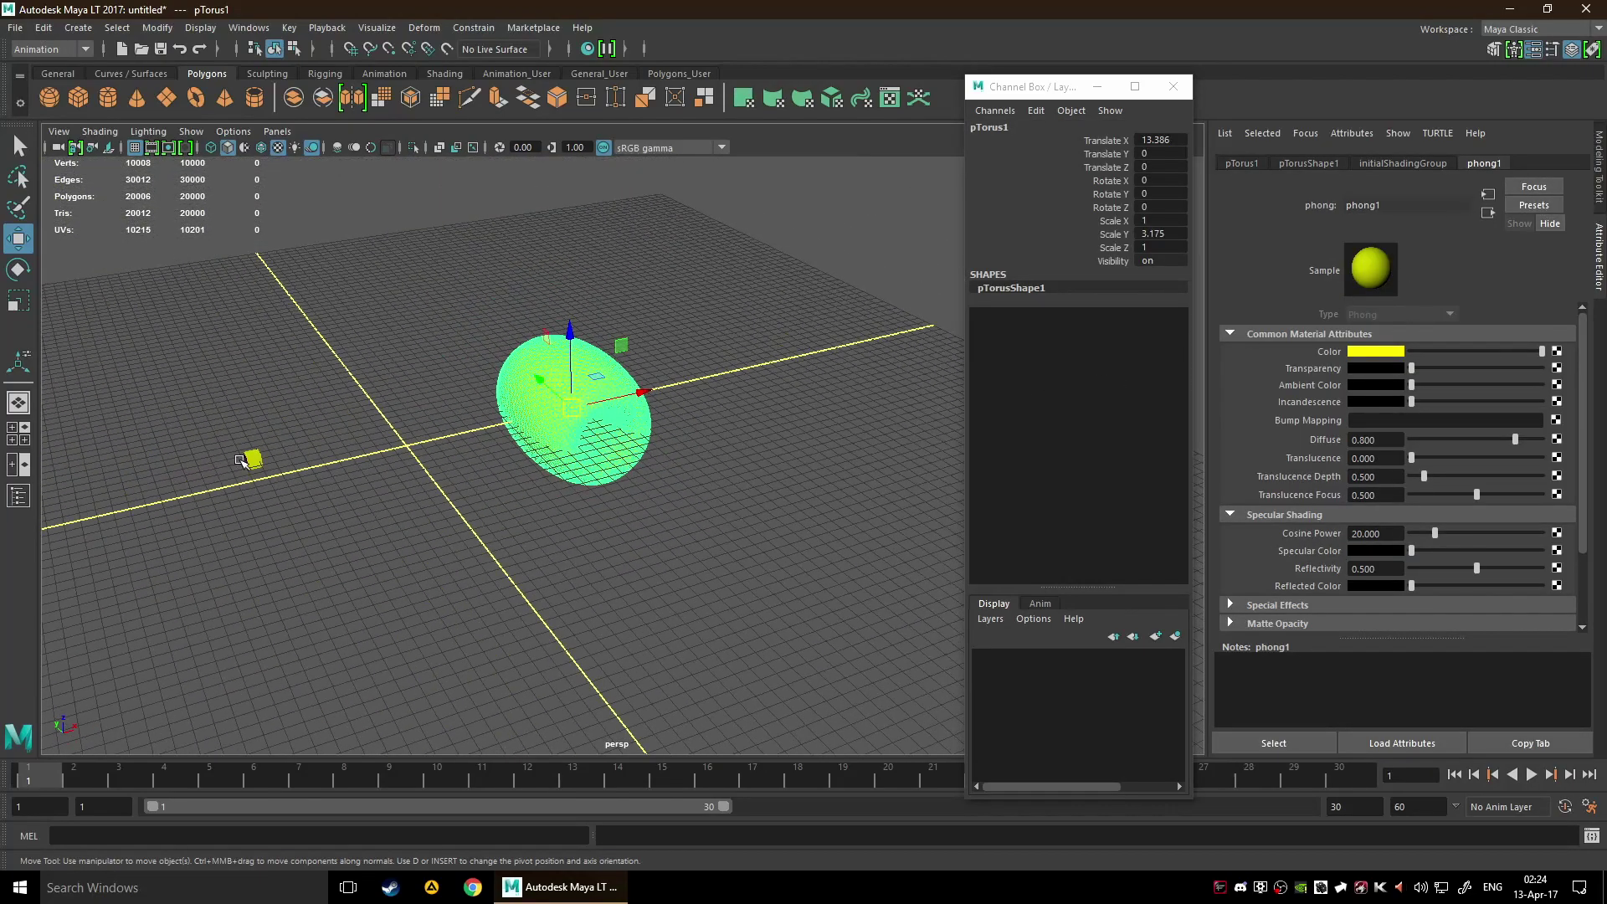
pyautogui.scroll(3, 831, 444)
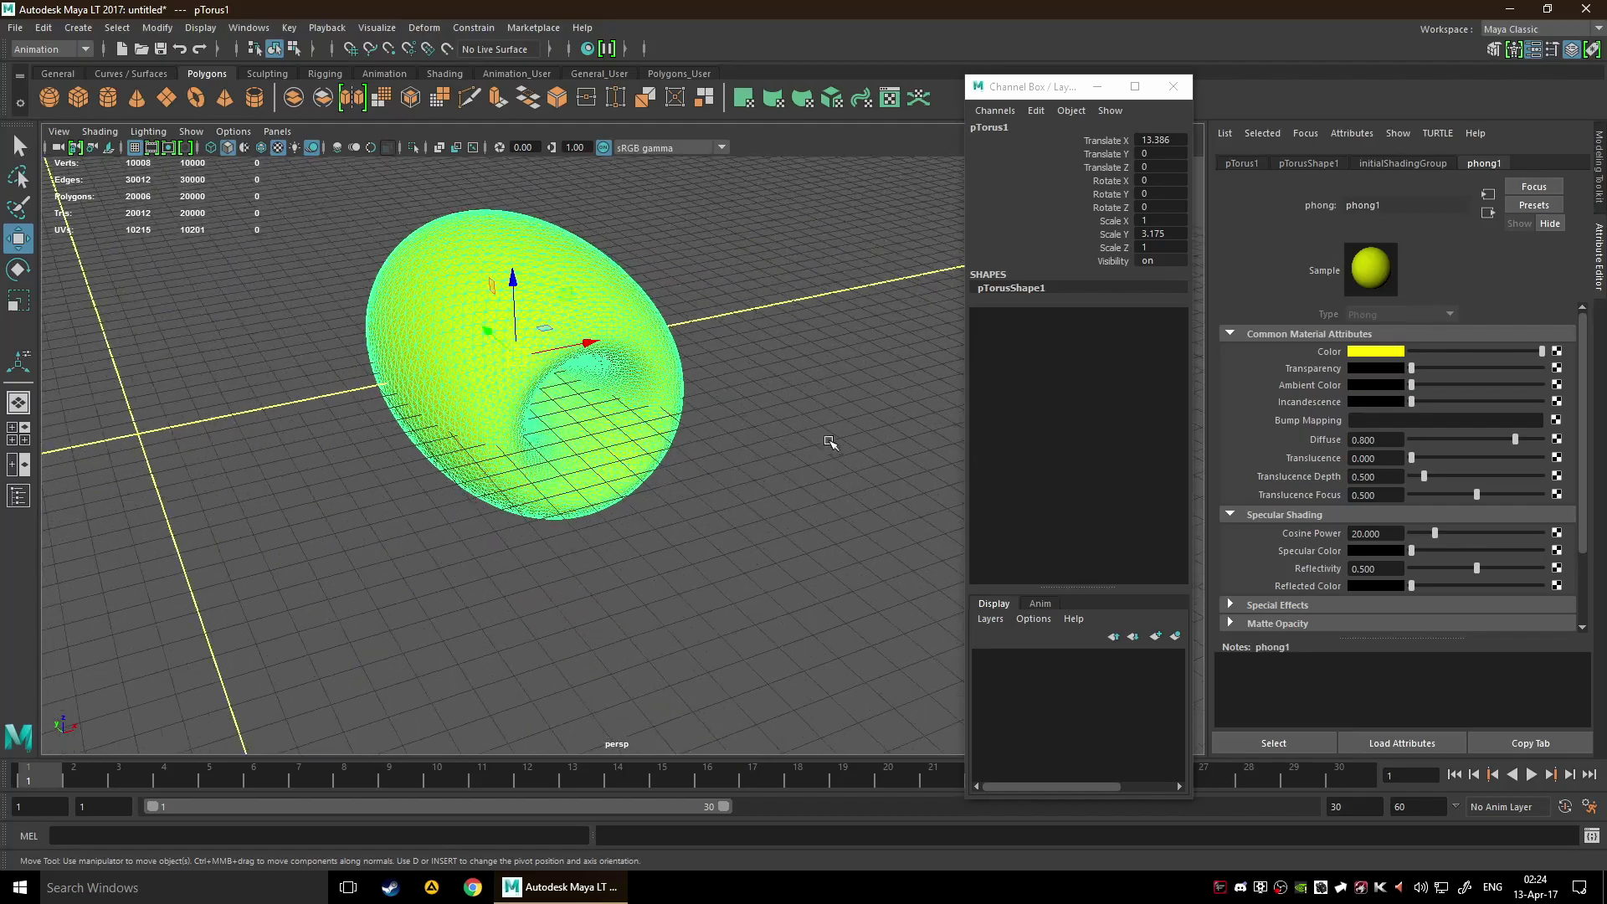
# - Reselect the torus and examine the triangulated edges on its surface at several zoom levels
pyautogui.click(779, 440)
pyautogui.click(598, 365)
pyautogui.keyDown('alt'); pyautogui.moveTo(643, 382); pyautogui.dragTo(681, 499); pyautogui.keyUp('alt')
pyautogui.scroll(3, 647, 500)
pyautogui.scroll(-3, 682, 499)
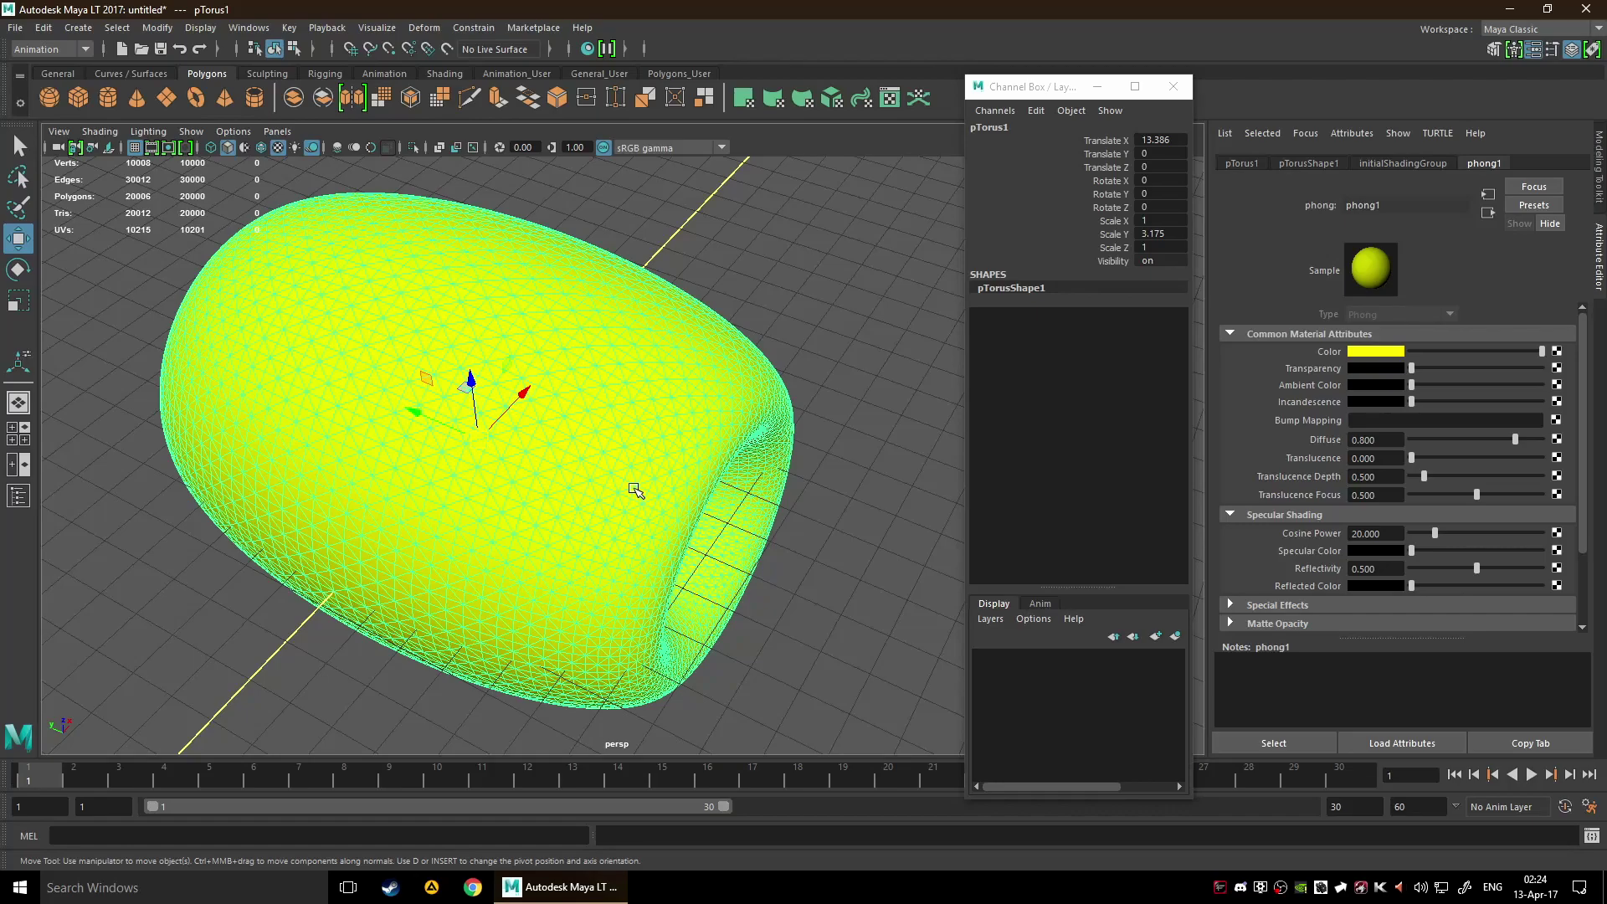
pyautogui.scroll(-2, 645, 486)
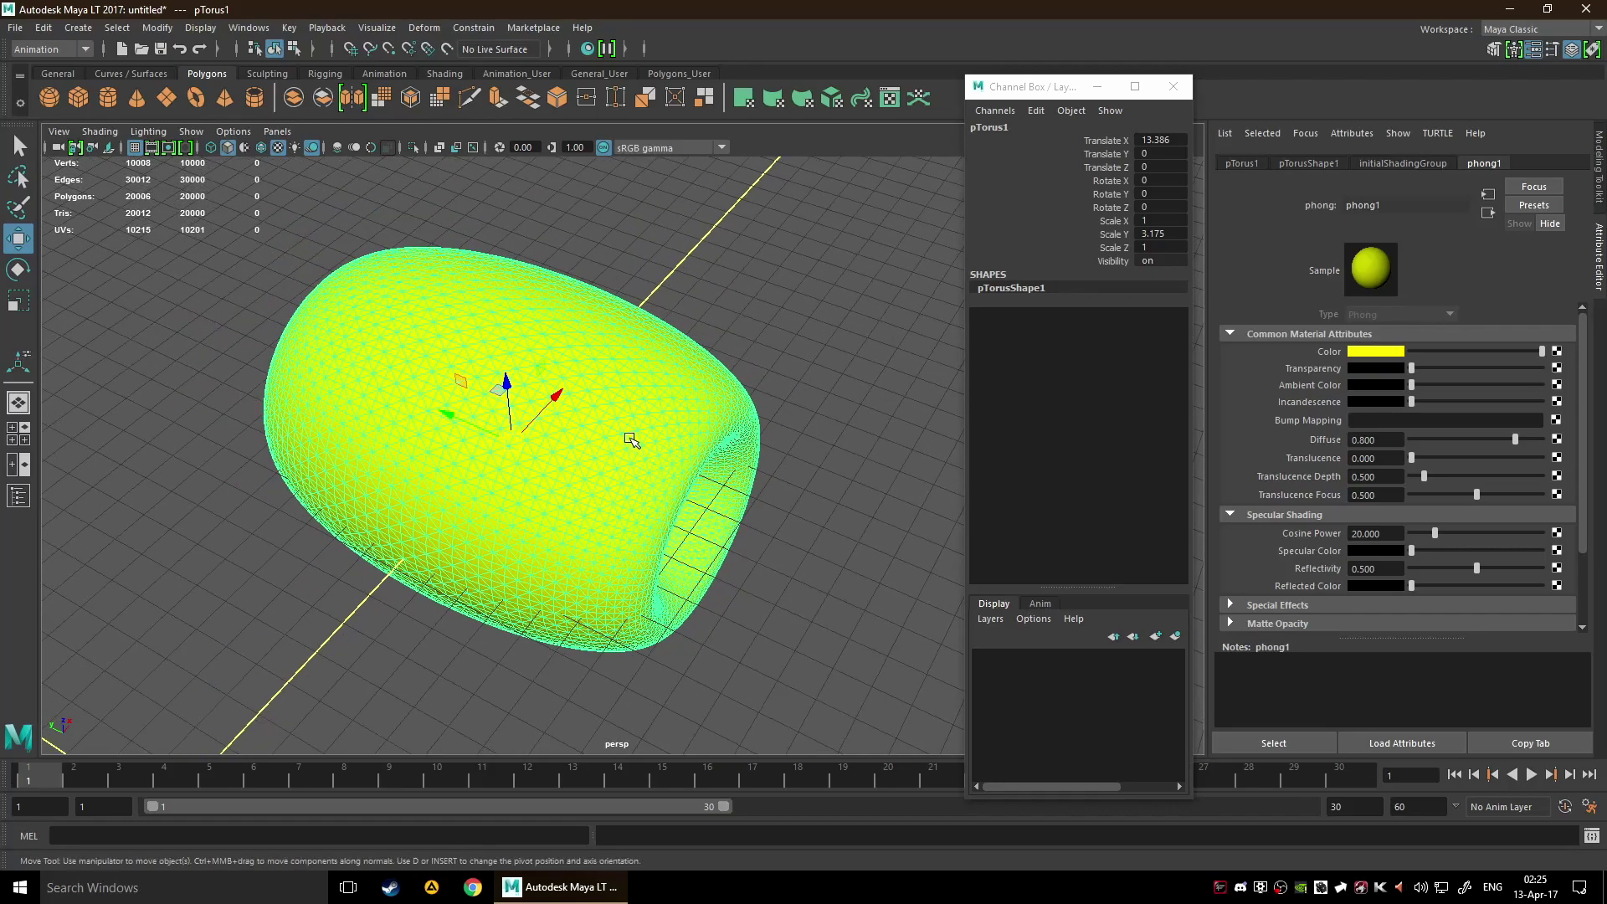
pyautogui.scroll(10, 575, 383)
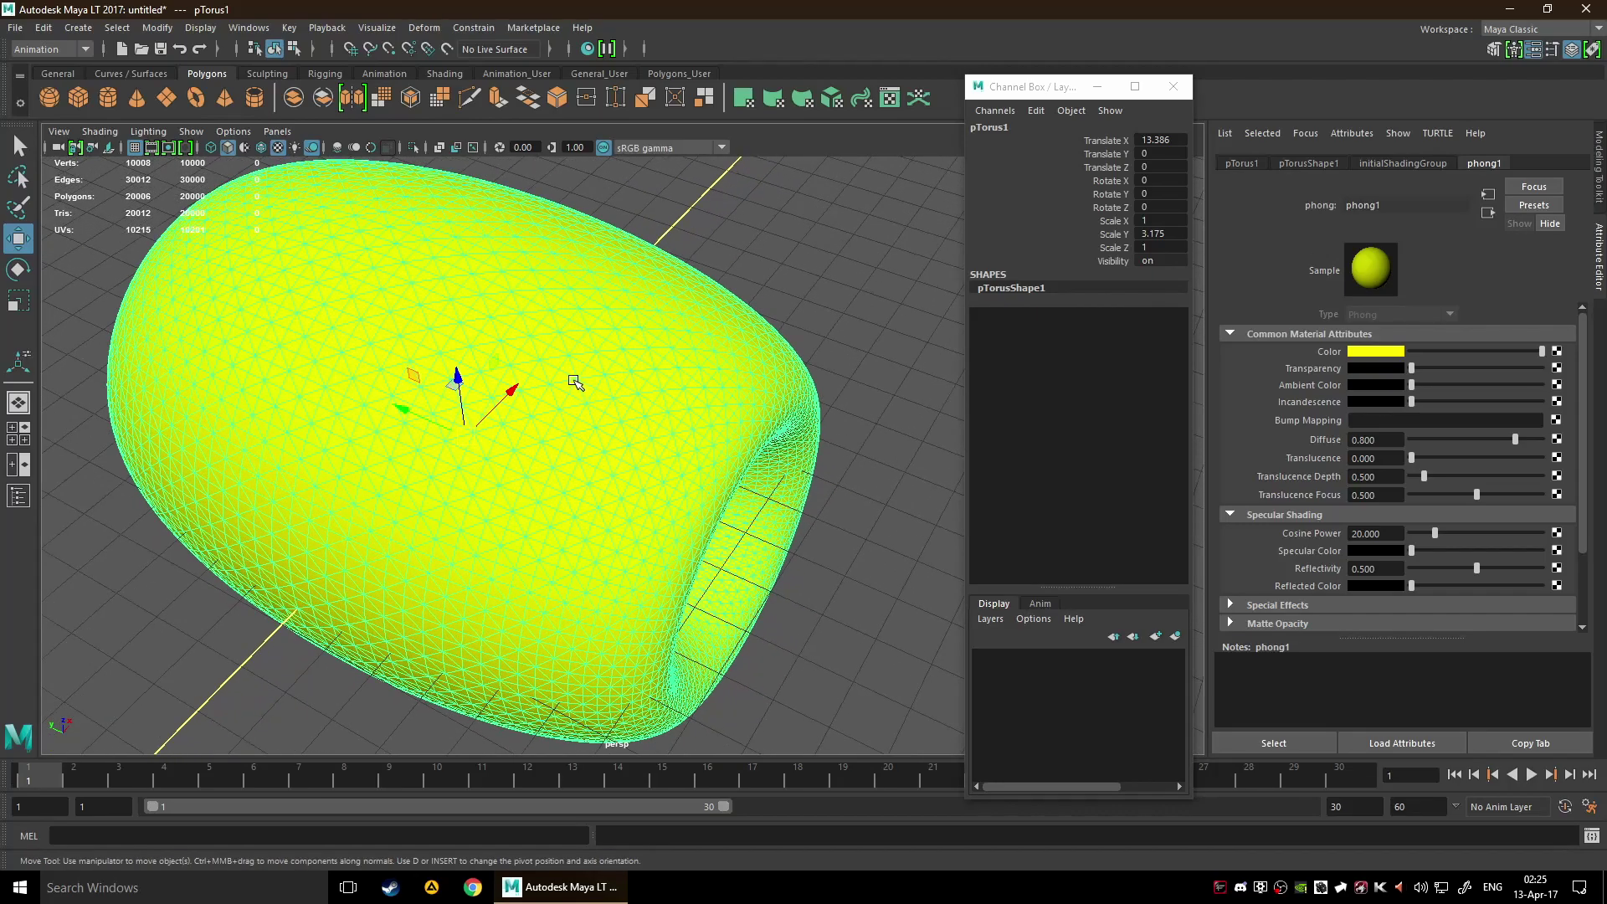
pyautogui.scroll(-6, 574, 387)
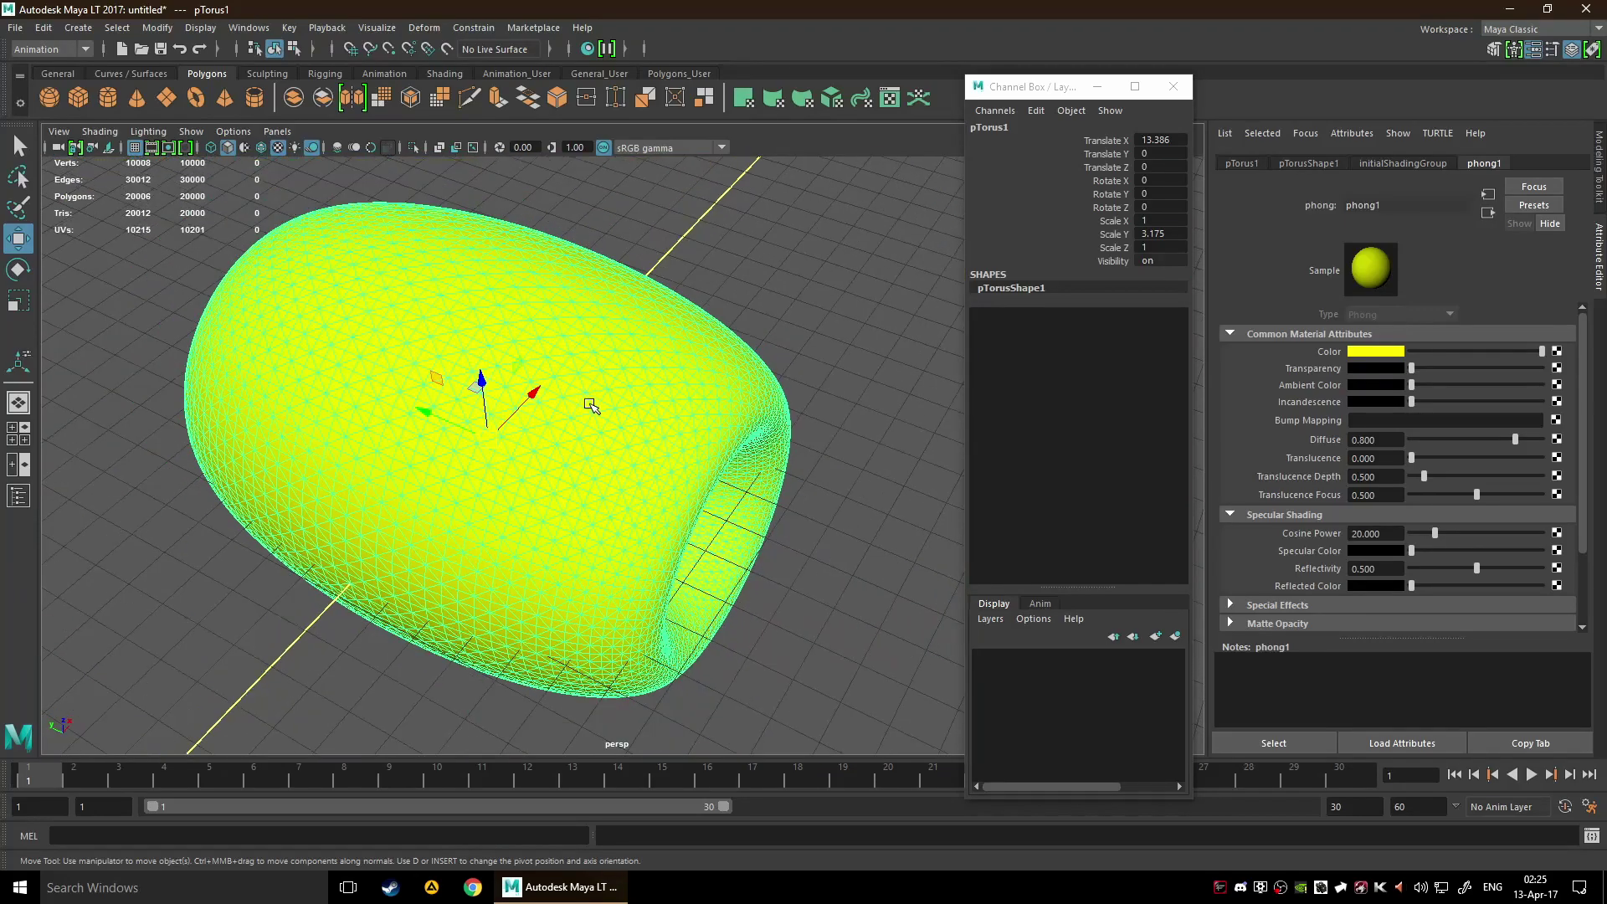
pyautogui.scroll(6, 591, 423)
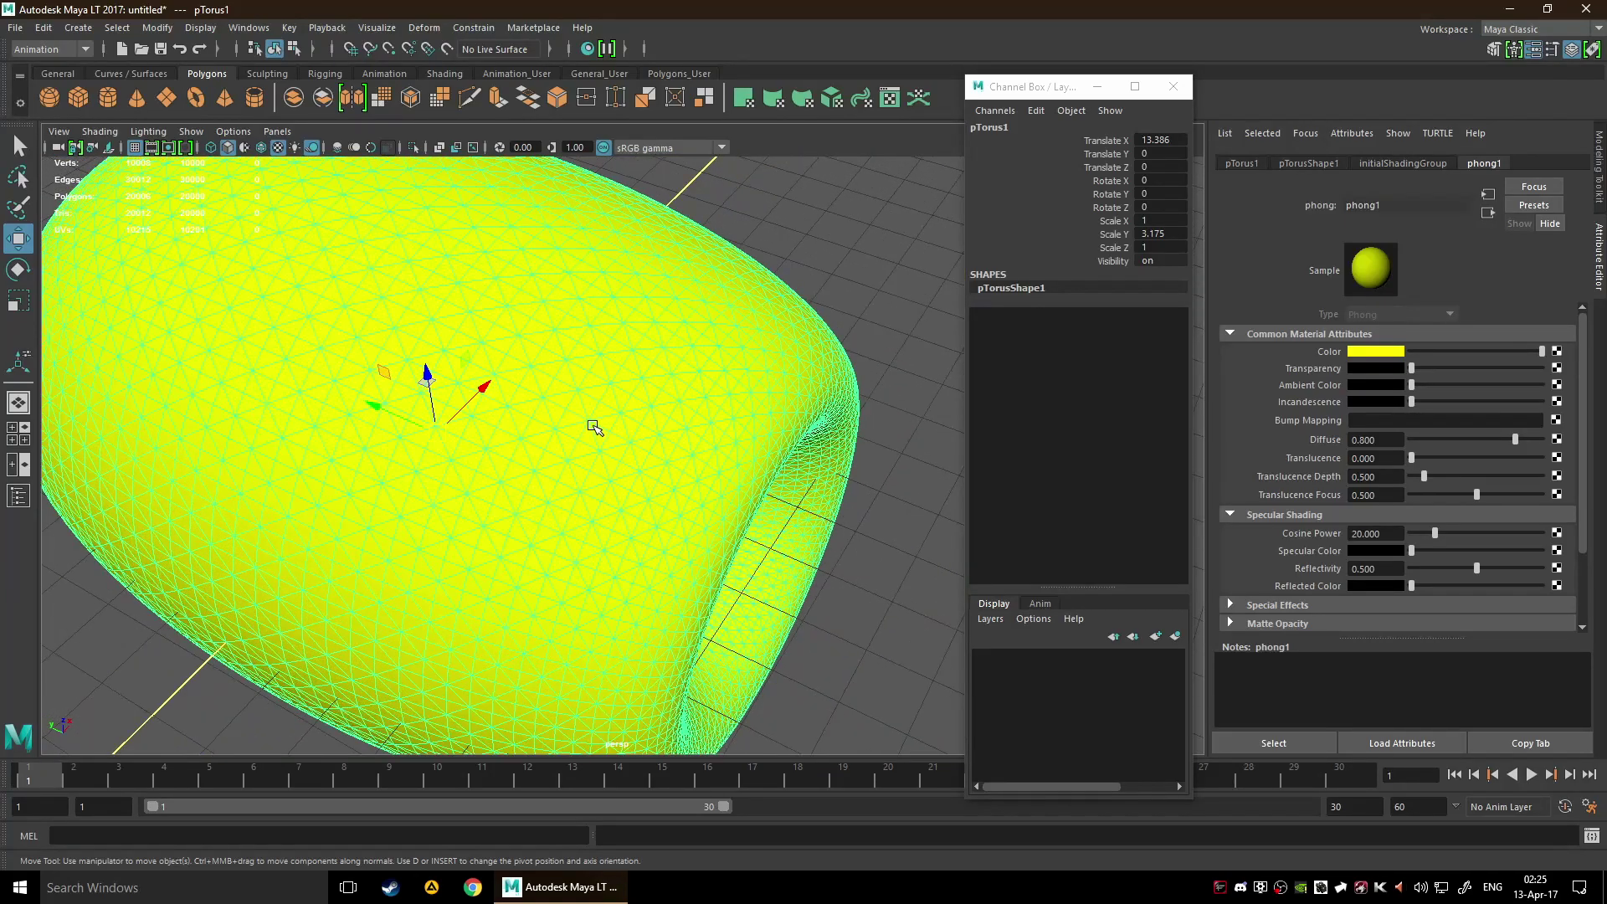
# - Quadrangulate the torus mesh, reselect the torus and expand the polyQuad1 settings in the Channel Box
pyautogui.press('space')
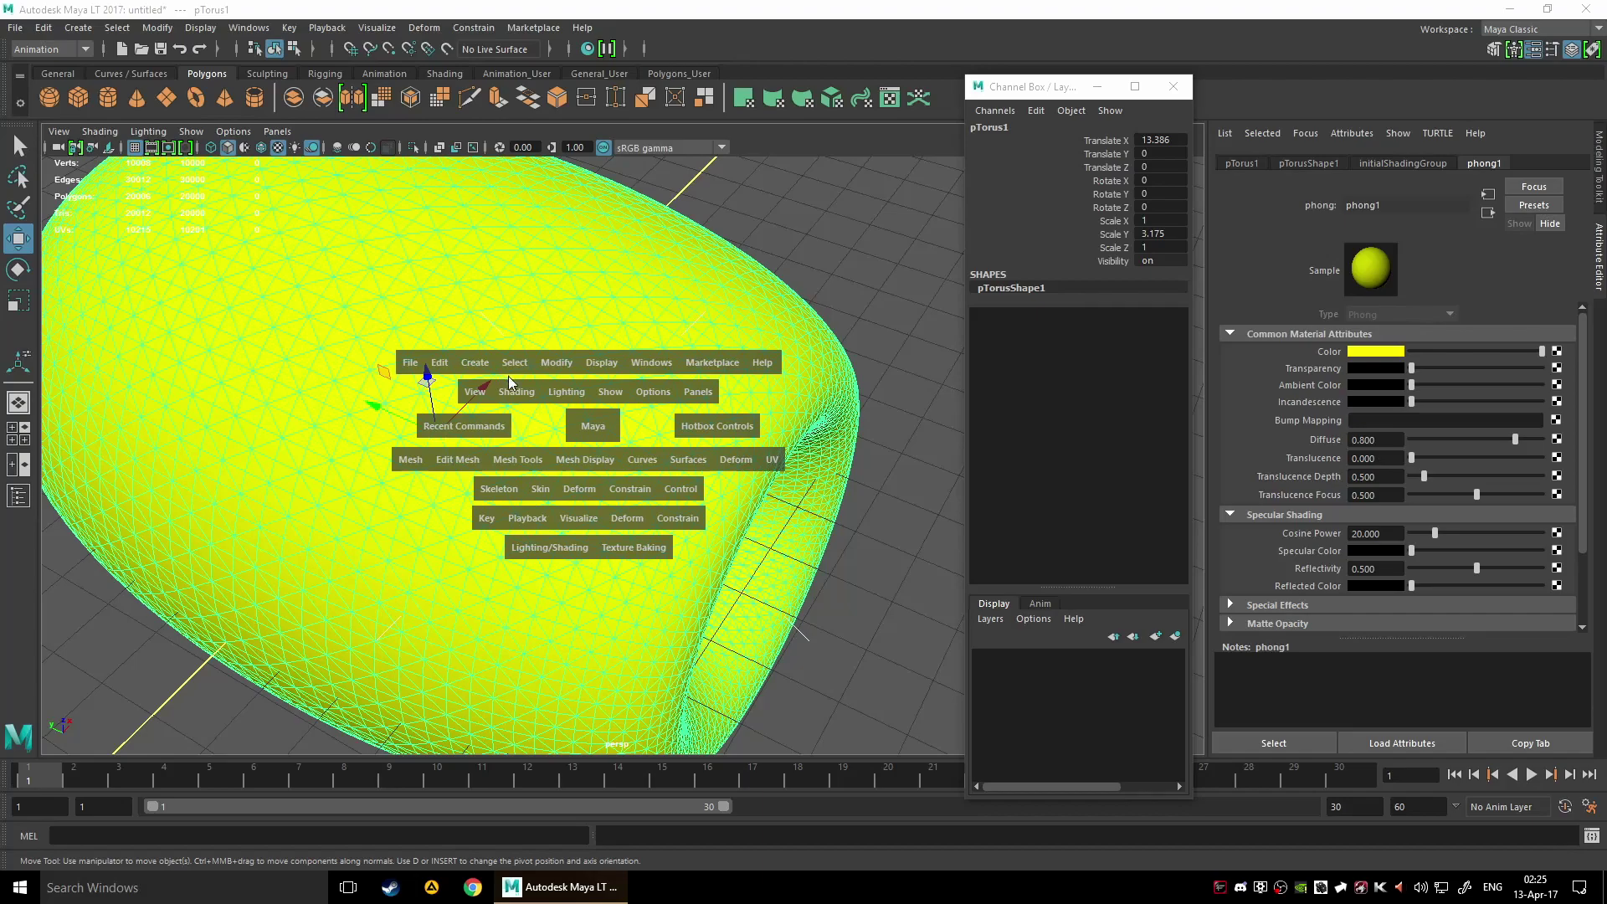
pyautogui.click(407, 463)
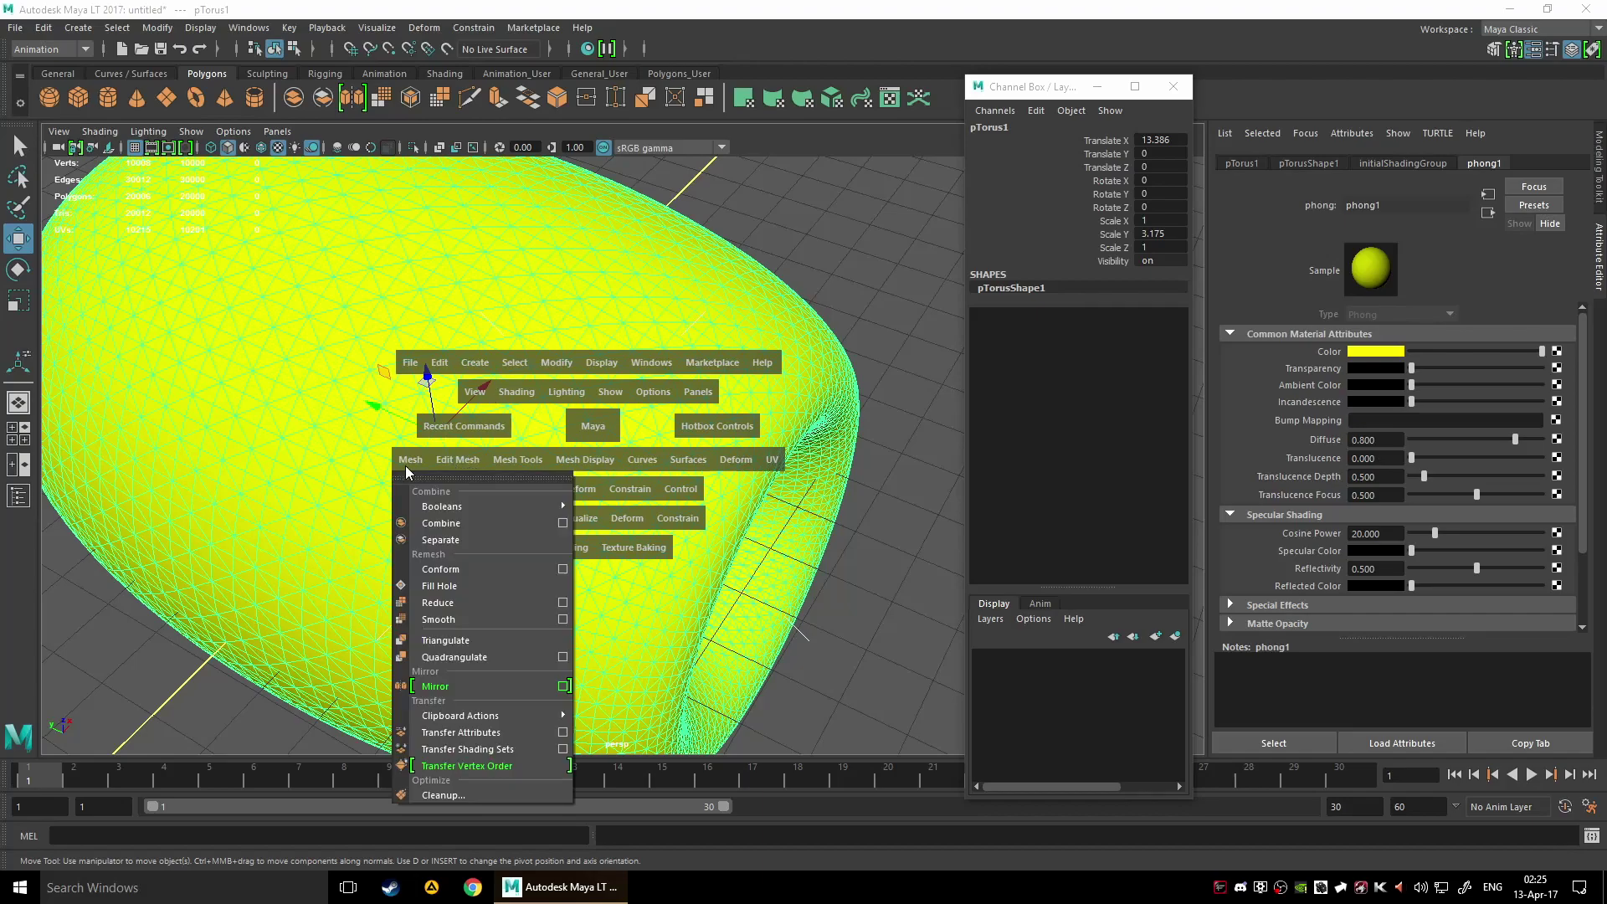
pyautogui.click(464, 662)
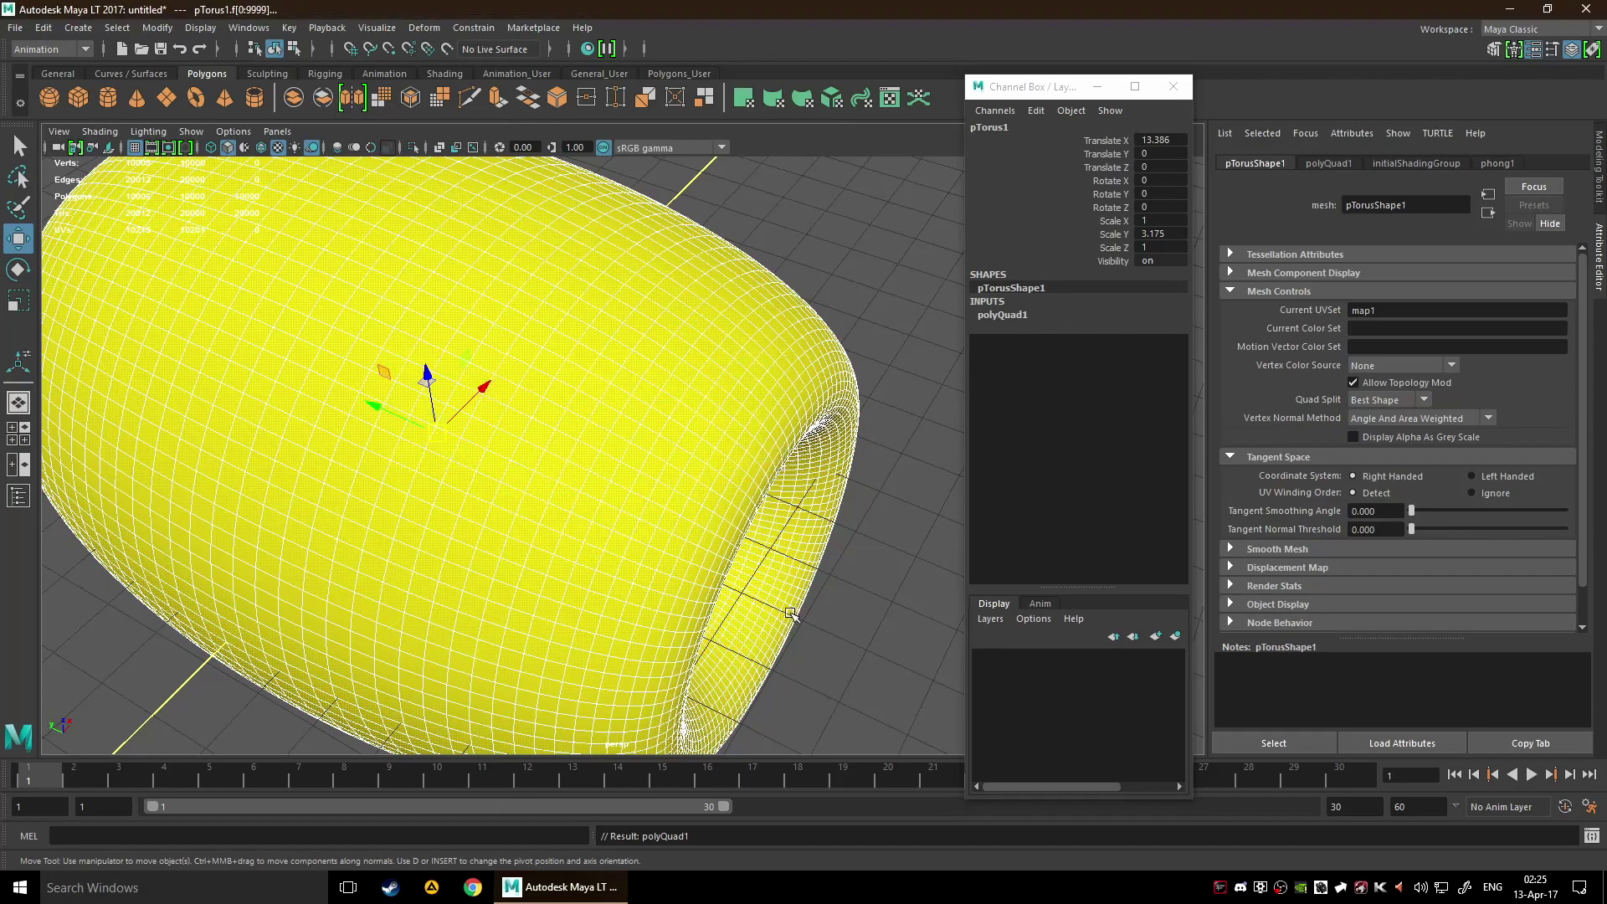
pyautogui.click(817, 626)
pyautogui.click(621, 516)
pyautogui.scroll(-10, 621, 516)
pyautogui.keyDown('alt'); pyautogui.moveTo(574, 549); pyautogui.dragTo(902, 346); pyautogui.keyUp('alt')
pyautogui.click(1021, 316)
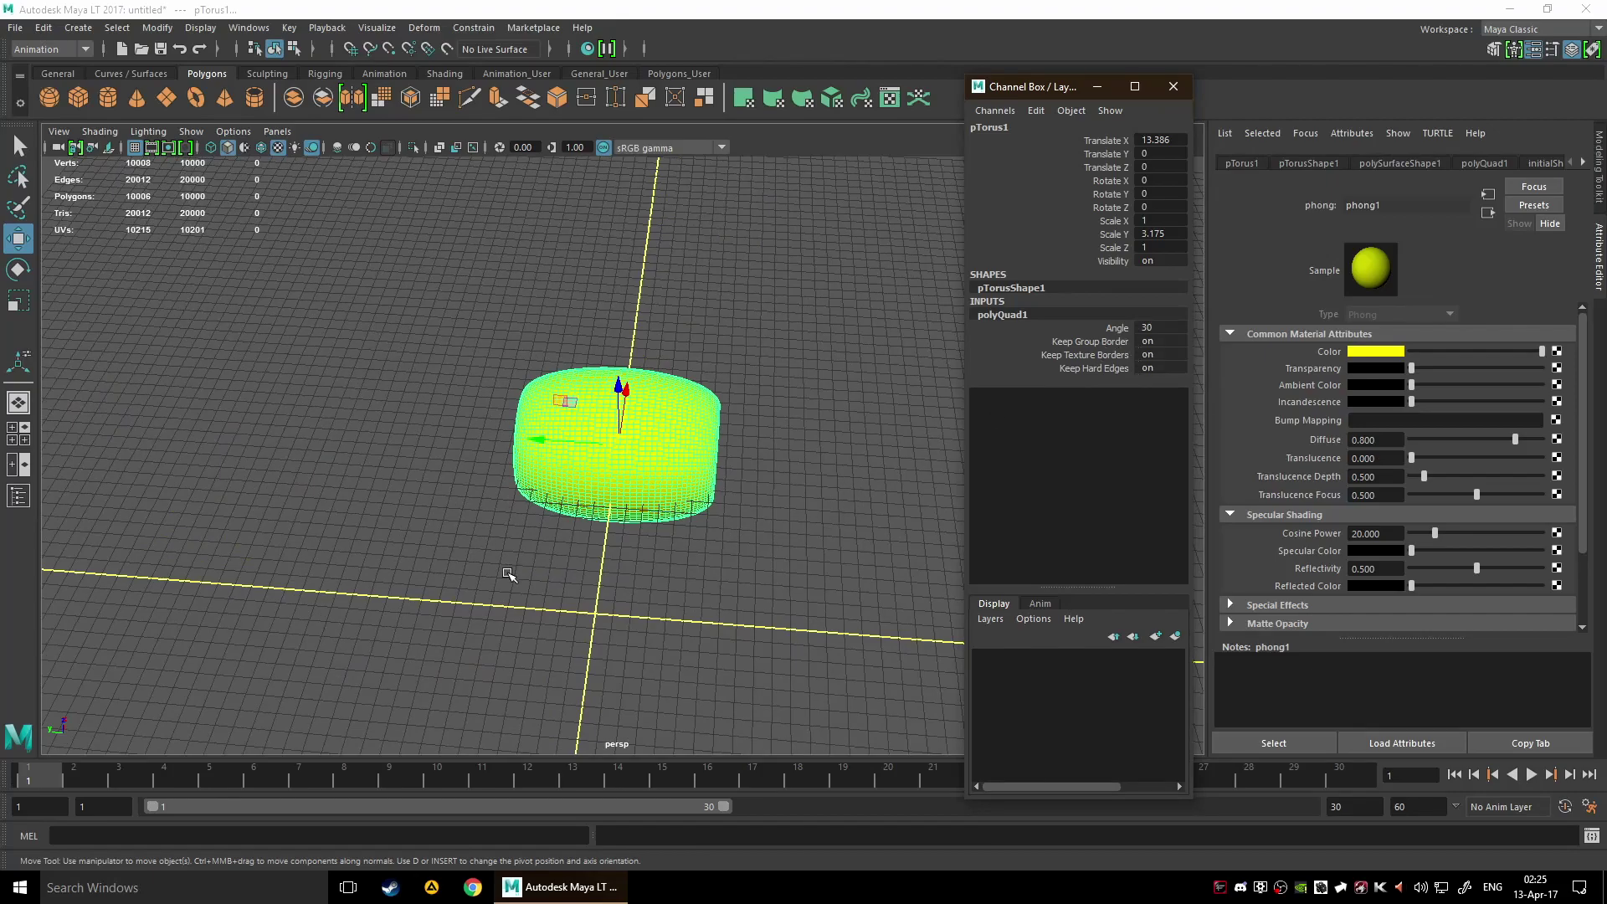
# - Examine the quadrangulated torus around its hole and from the side, and reselect it
pyautogui.keyDown('alt'); pyautogui.moveTo(508, 574); pyautogui.dragTo(717, 539); pyautogui.keyUp('alt')
pyautogui.scroll(6, 631, 567)
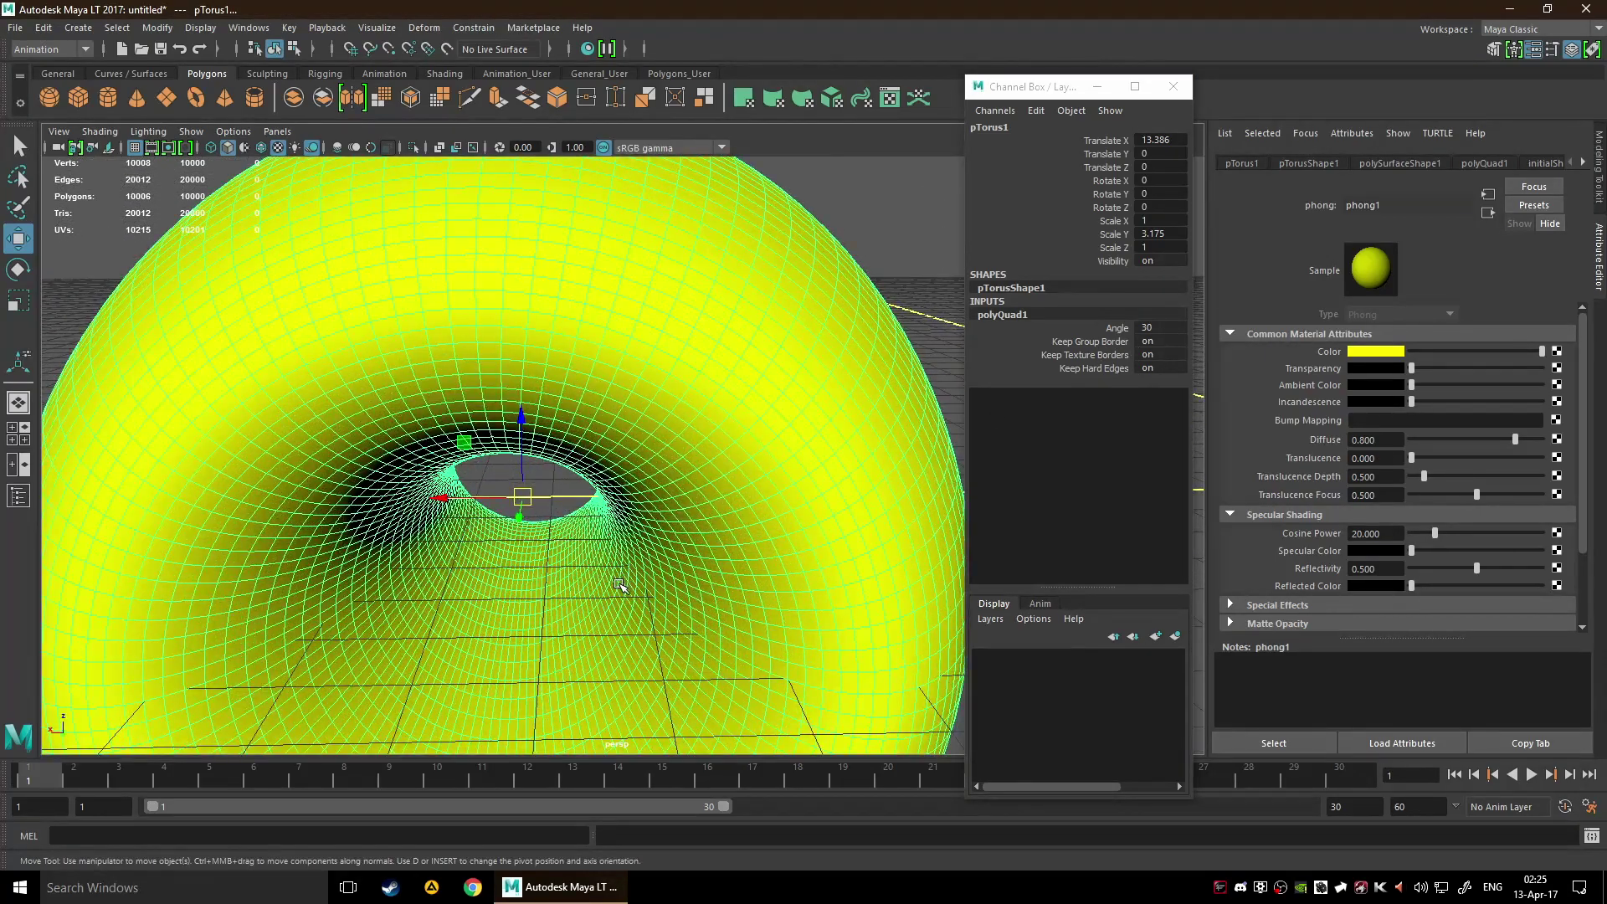
pyautogui.scroll(-2, 620, 586)
pyautogui.scroll(-6, 605, 611)
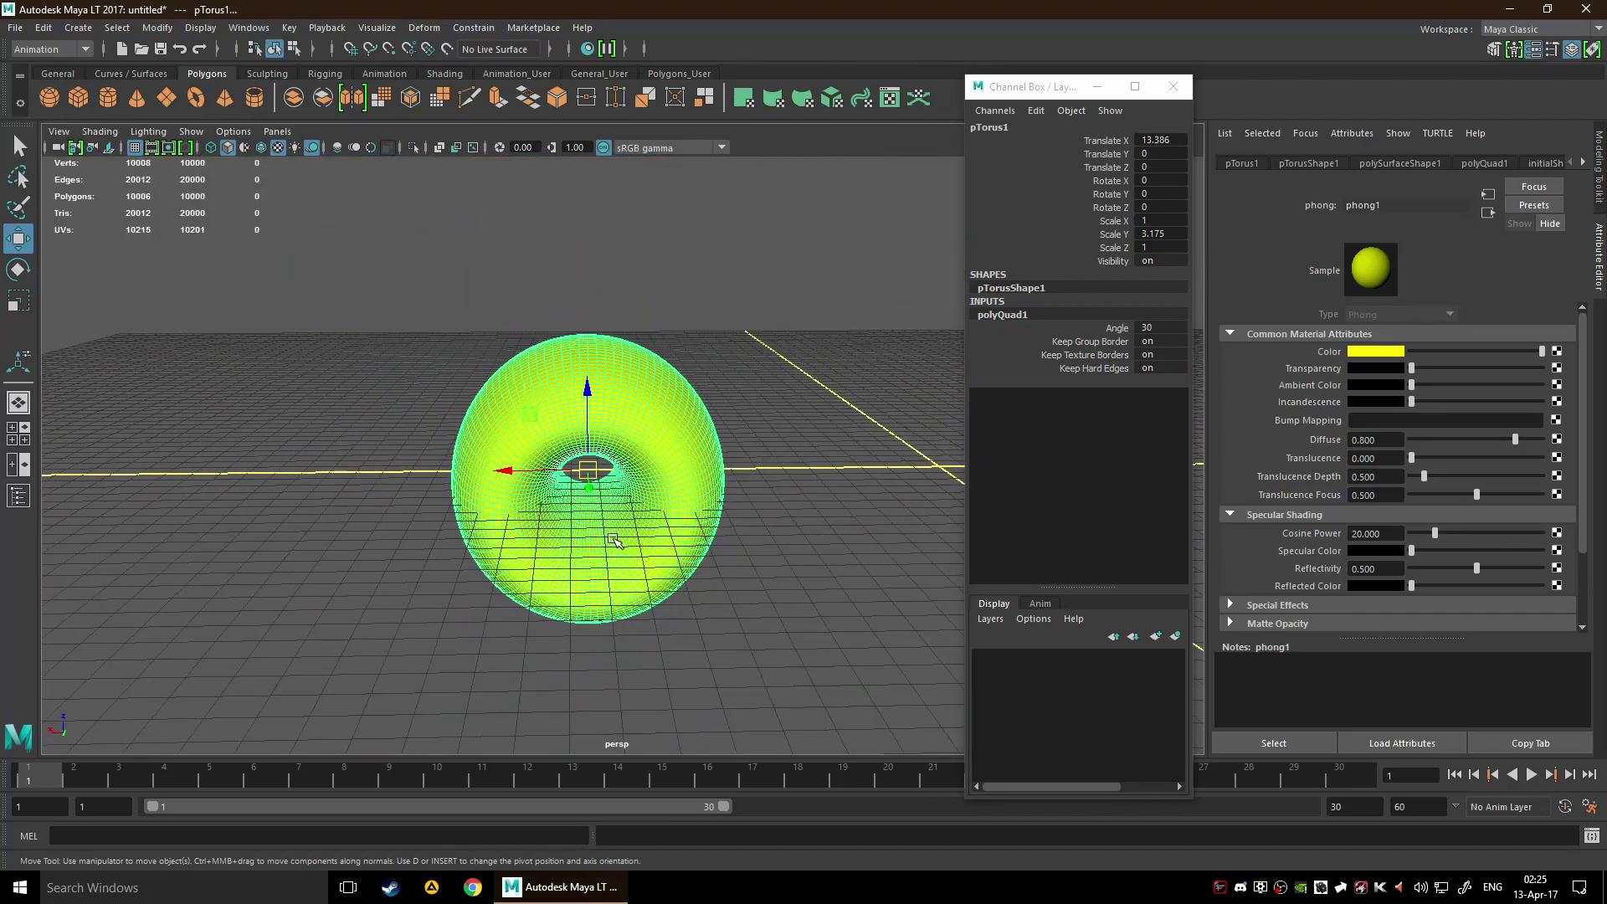
pyautogui.keyDown('alt'); pyautogui.moveTo(614, 538); pyautogui.dragTo(549, 532); pyautogui.keyUp('alt')
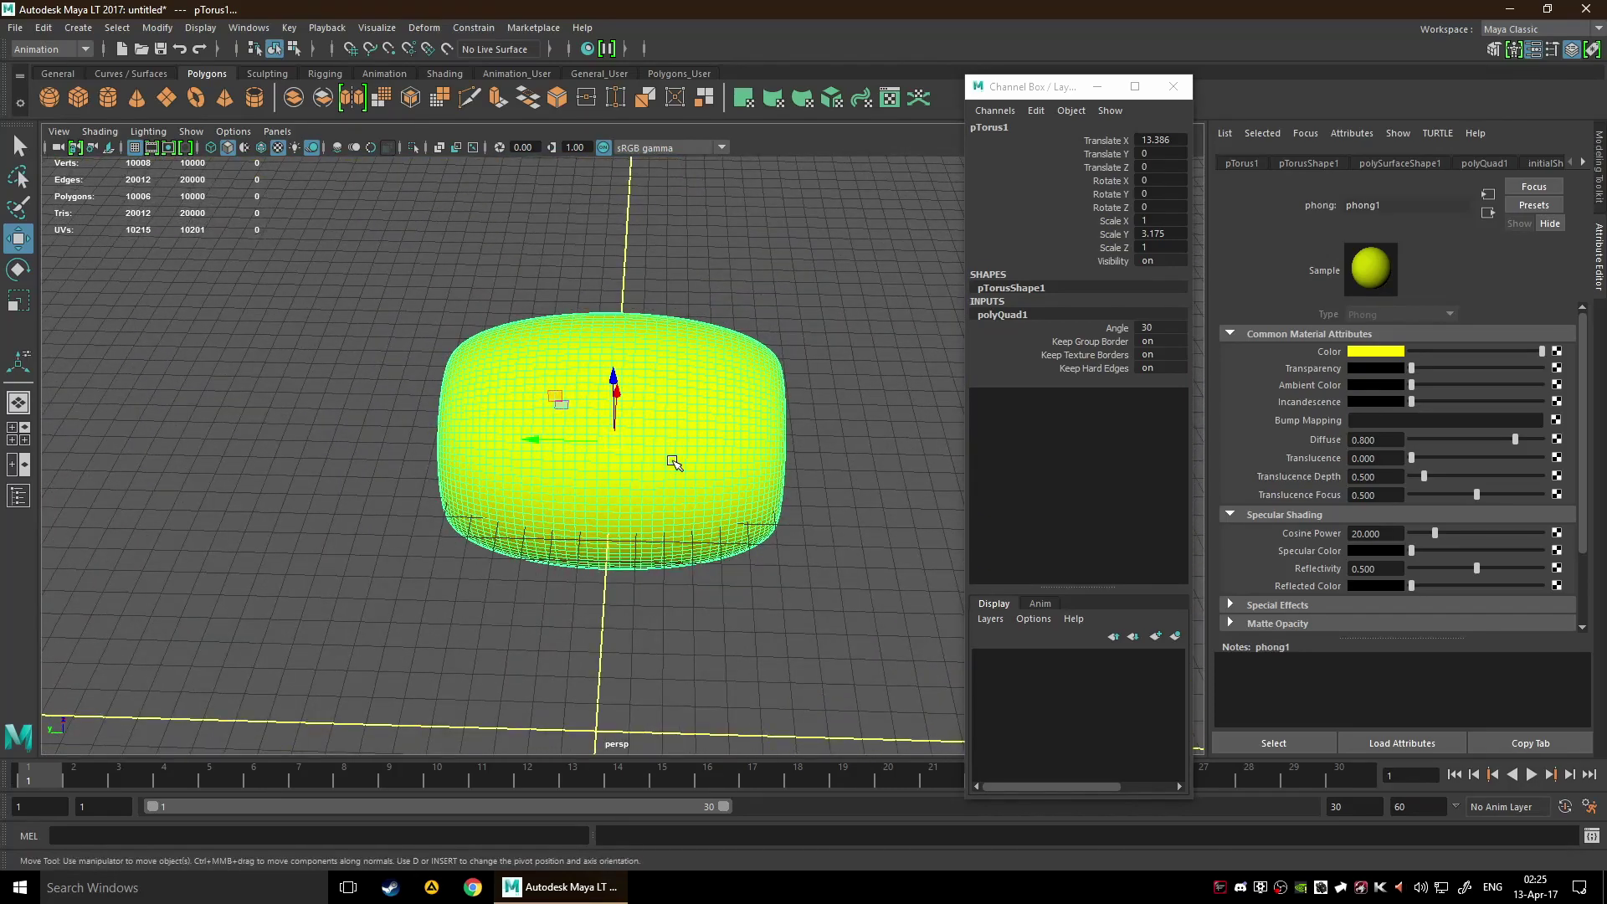
pyautogui.click(808, 397)
pyautogui.click(725, 435)
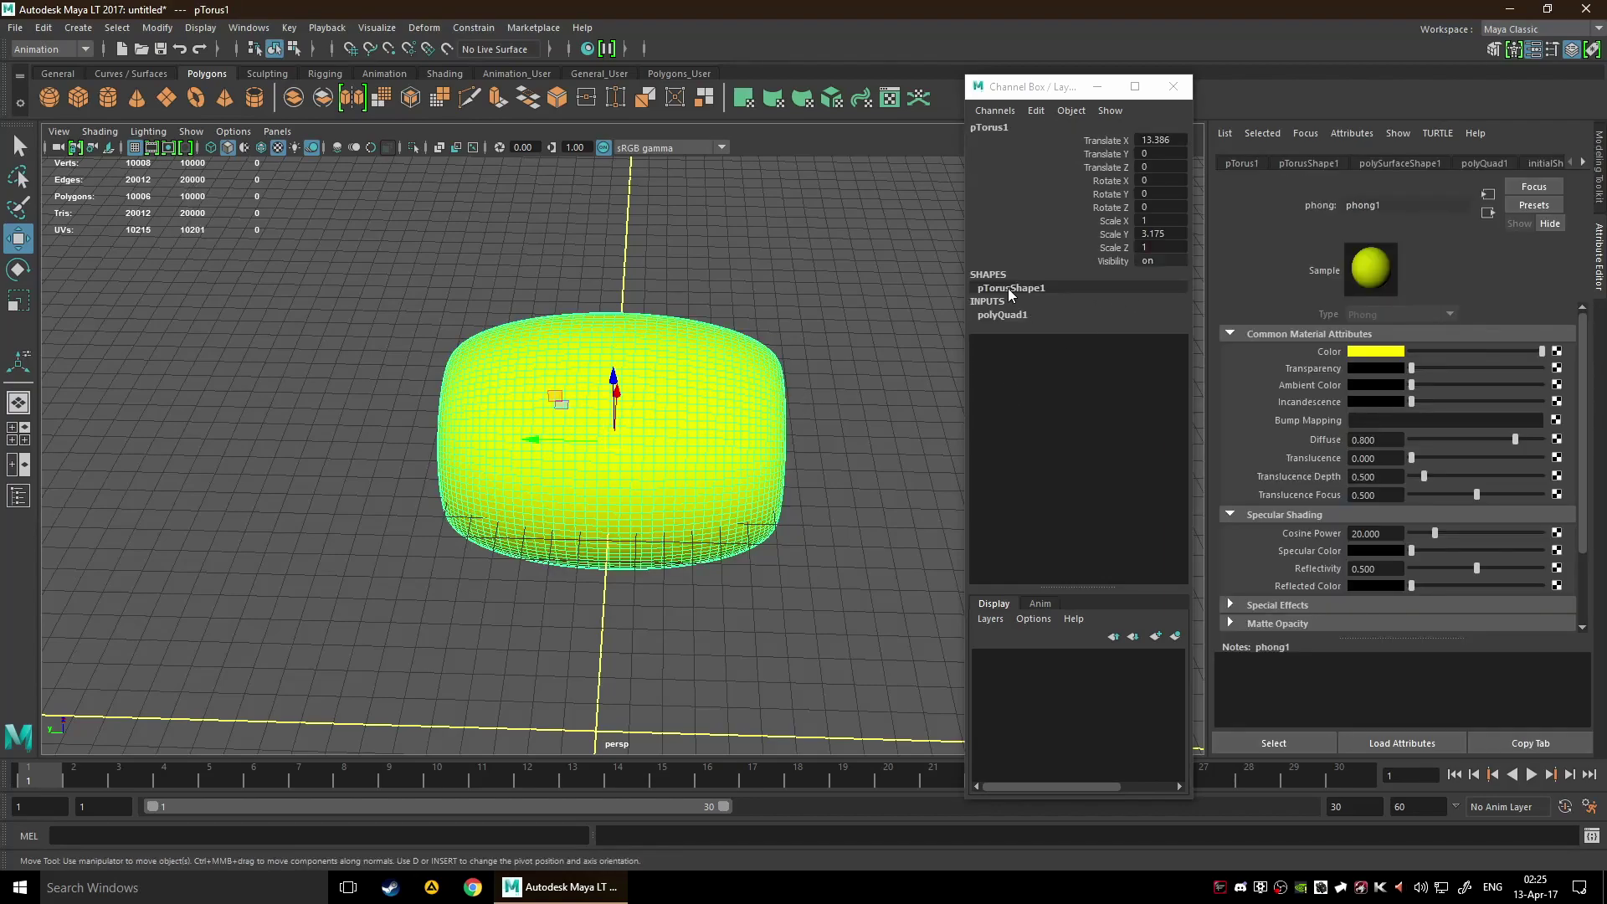
# - Reduce the torus's polygons by 50 percent and reselect the torus
pyautogui.press('space')
pyautogui.click(445, 450)
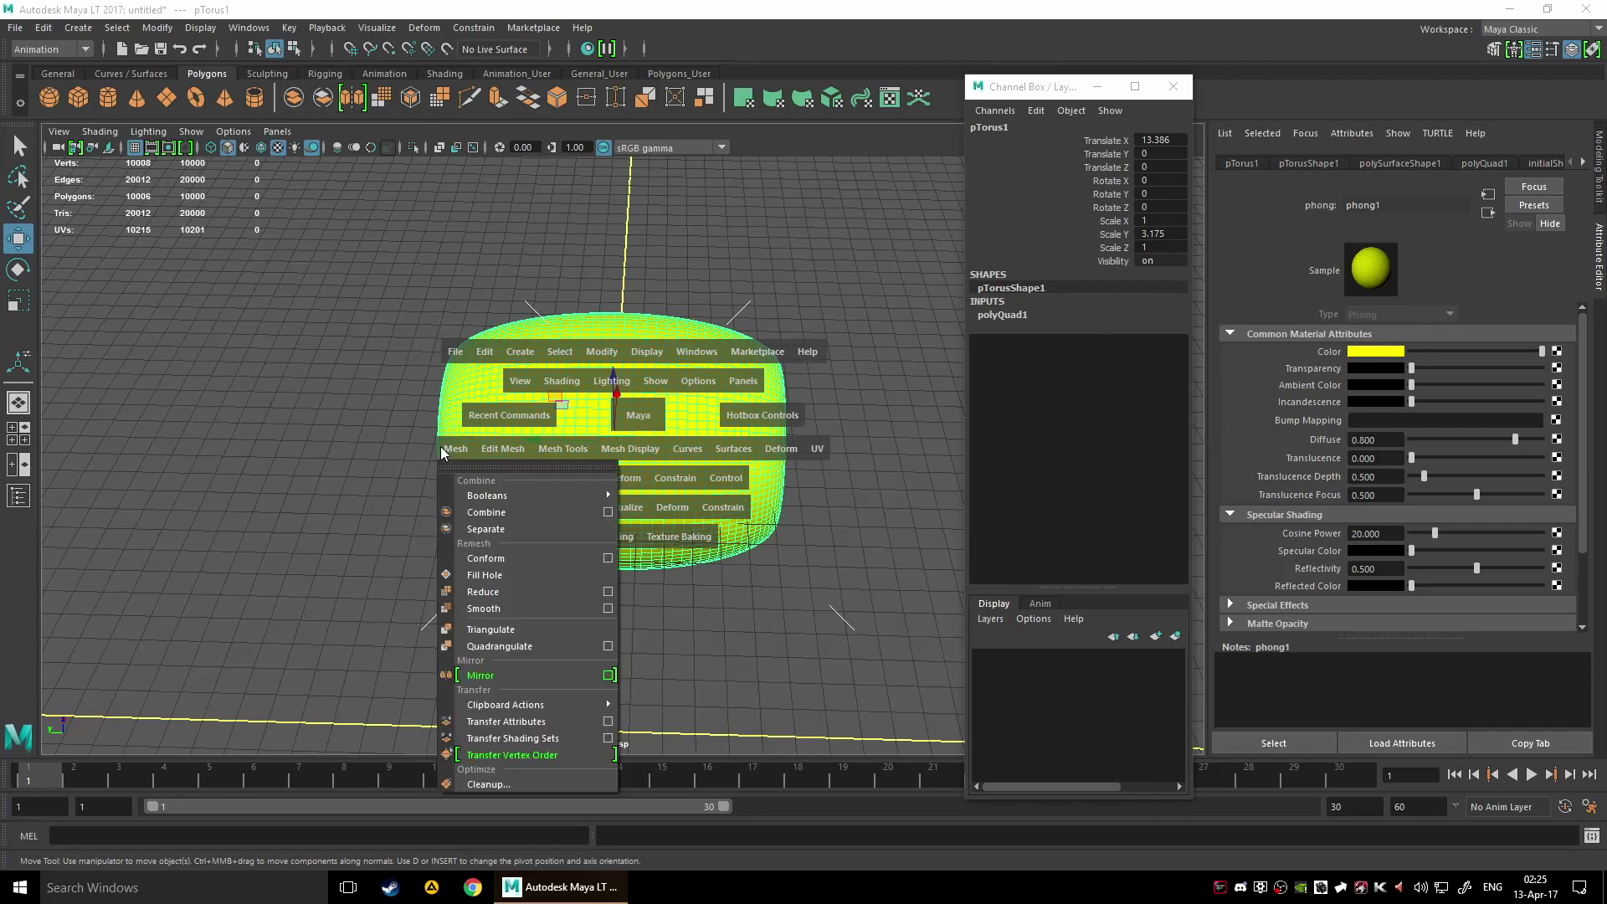
pyautogui.click(484, 592)
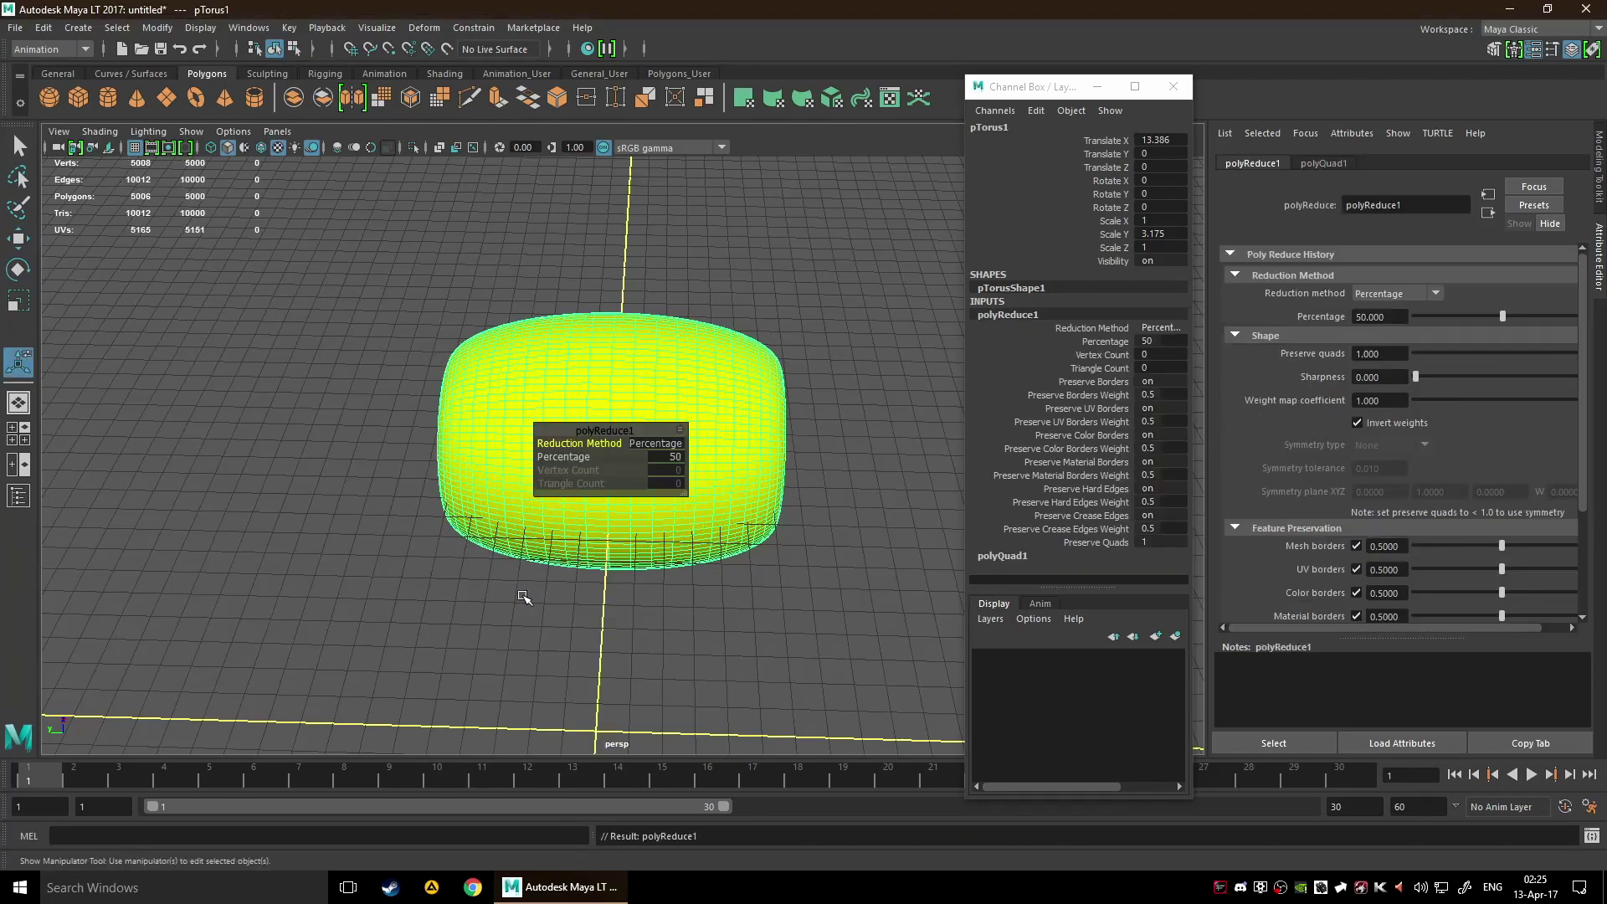
pyautogui.click(936, 456)
pyautogui.click(762, 446)
pyautogui.moveTo(789, 452)
pyautogui.keyDown('alt'); pyautogui.mouseDown()
pyautogui.moveTo(1012, 456)
pyautogui.moveTo(610, 399)
pyautogui.moveTo(448, 474)
pyautogui.moveTo(384, 412)
pyautogui.moveTo(485, 441)
pyautogui.moveTo(818, 466)
pyautogui.mouseUp(); pyautogui.keyUp('alt')
pyautogui.click(808, 465)
pyautogui.click(787, 454)
# - View the polyReduce1 settings in the Channel Box and move the in-view reduction settings clear of the torus
pyautogui.click(1035, 317)
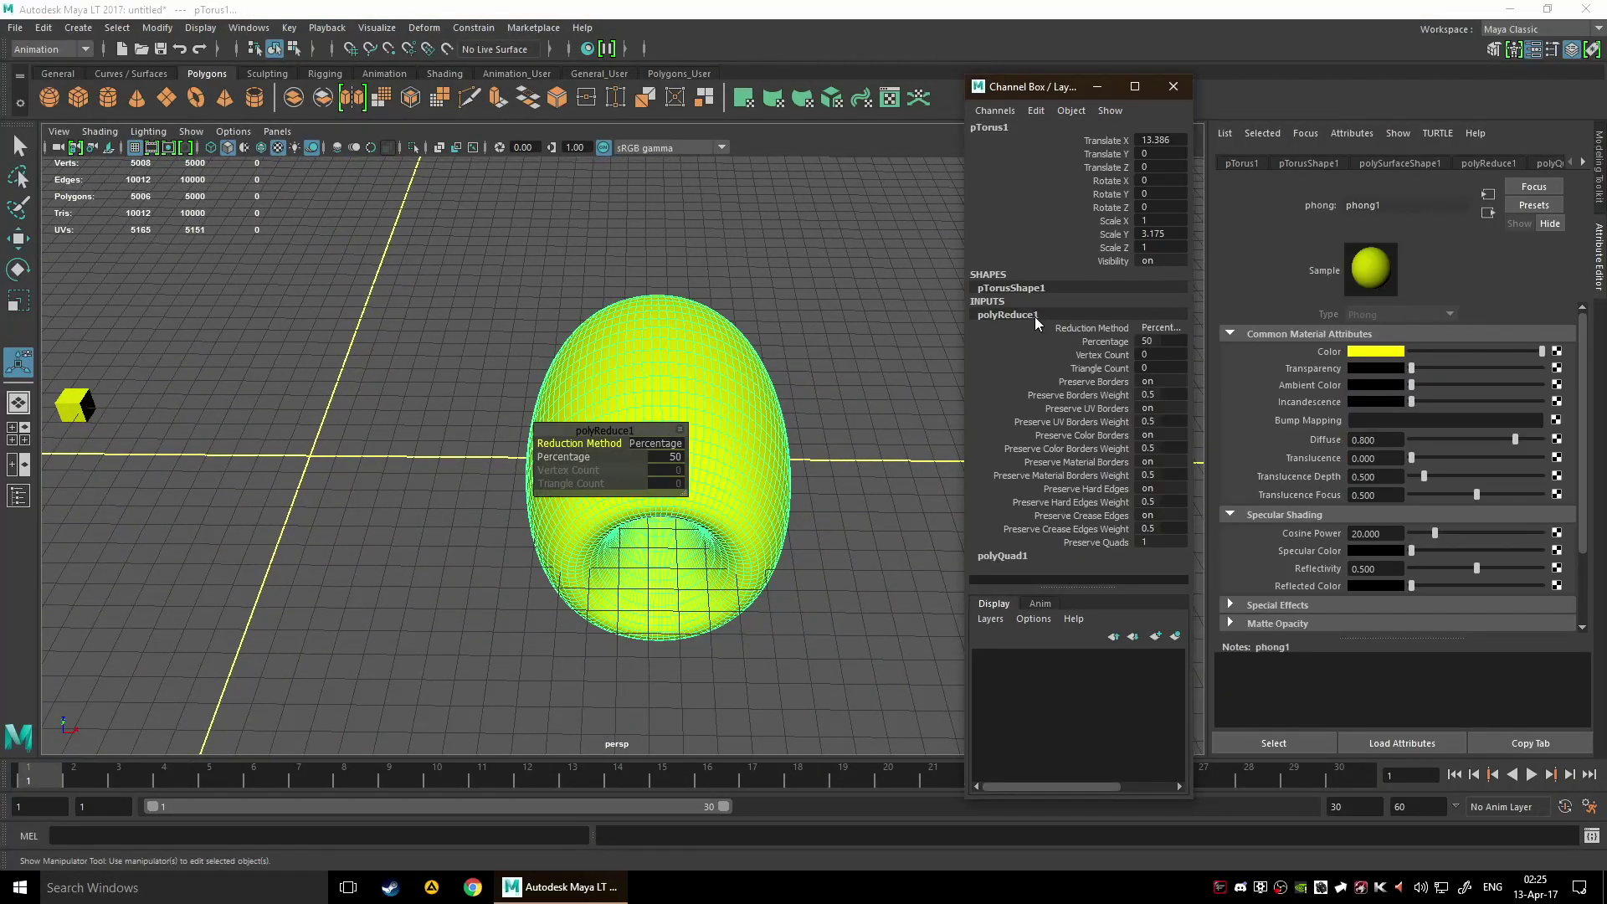
pyautogui.click(819, 450)
pyautogui.click(794, 481)
pyautogui.keyDown('alt'); pyautogui.moveTo(728, 499); pyautogui.dragTo(211, 655); pyautogui.keyUp('alt')
pyautogui.keyDown('alt'); pyautogui.moveTo(503, 536); pyautogui.dragTo(535, 503); pyautogui.keyUp('alt')
pyautogui.keyDown('alt'); pyautogui.moveTo(820, 531); pyautogui.dragTo(682, 534); pyautogui.keyUp('alt')
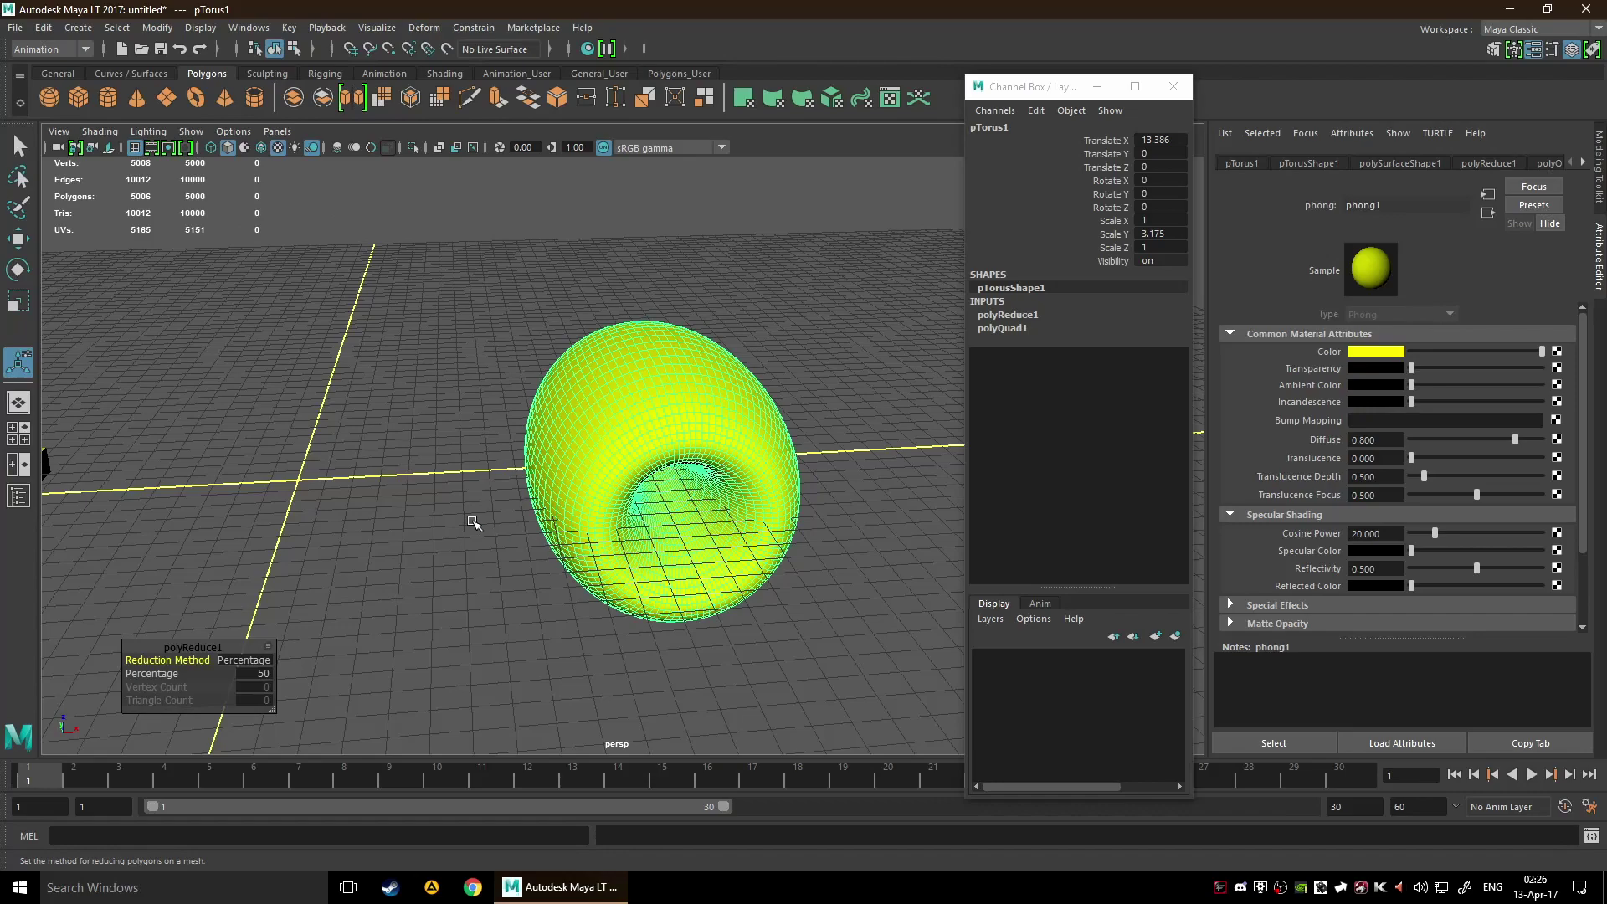
# - Try to delete all non-deformer history in the scene, and dock the Channel Box / Layer Editor beside the Attribute Editor
pyautogui.click(45, 27)
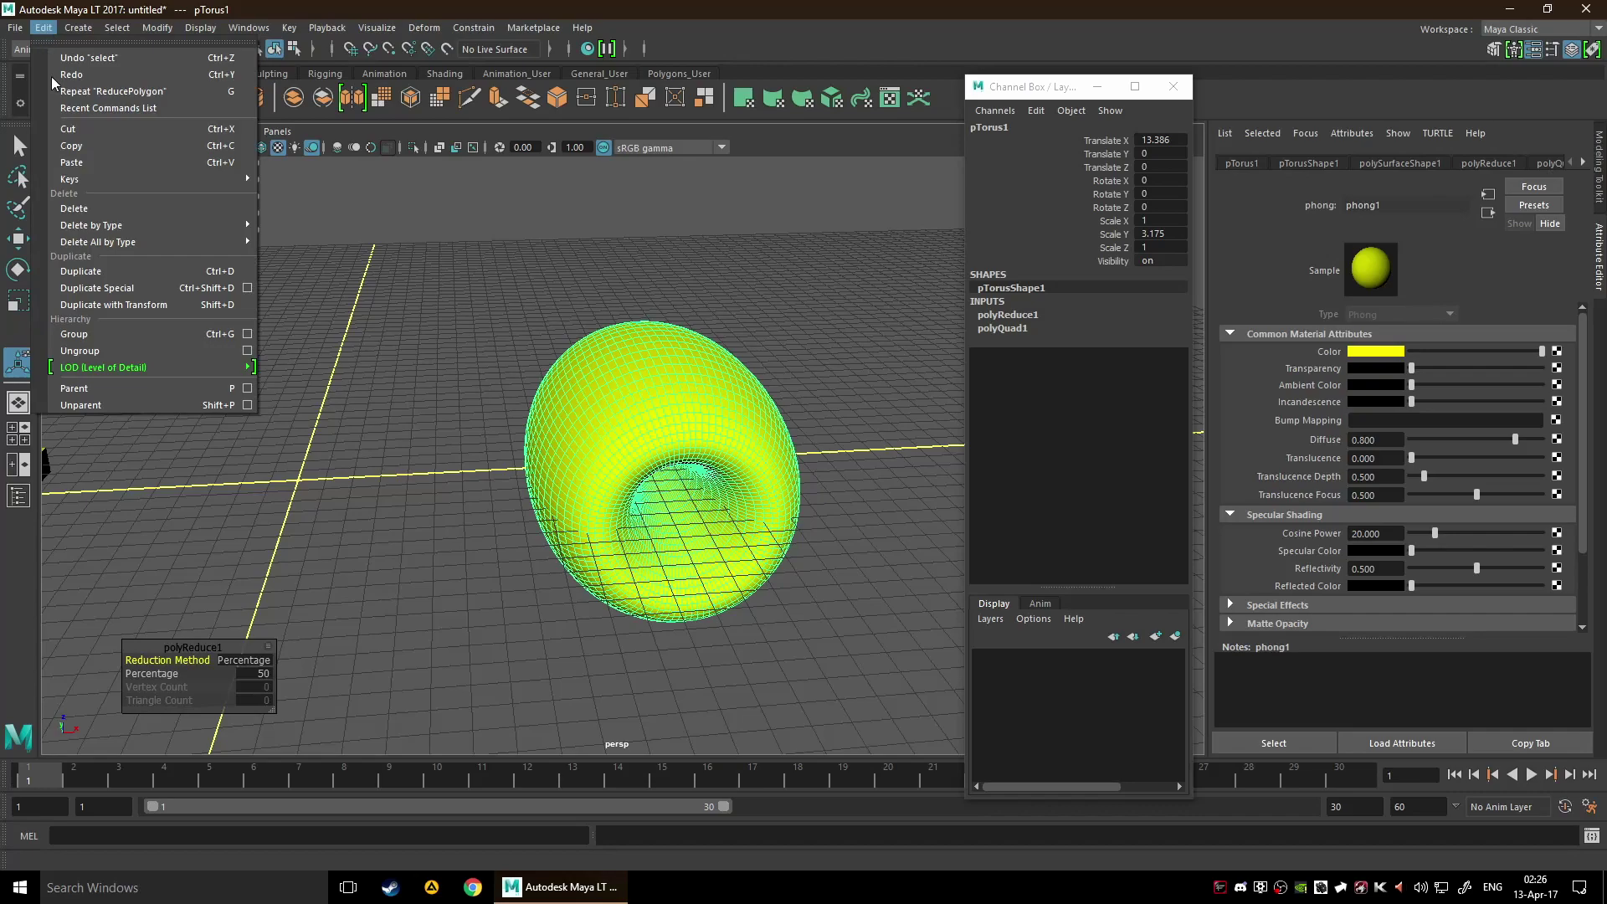
pyautogui.moveTo(114, 229)
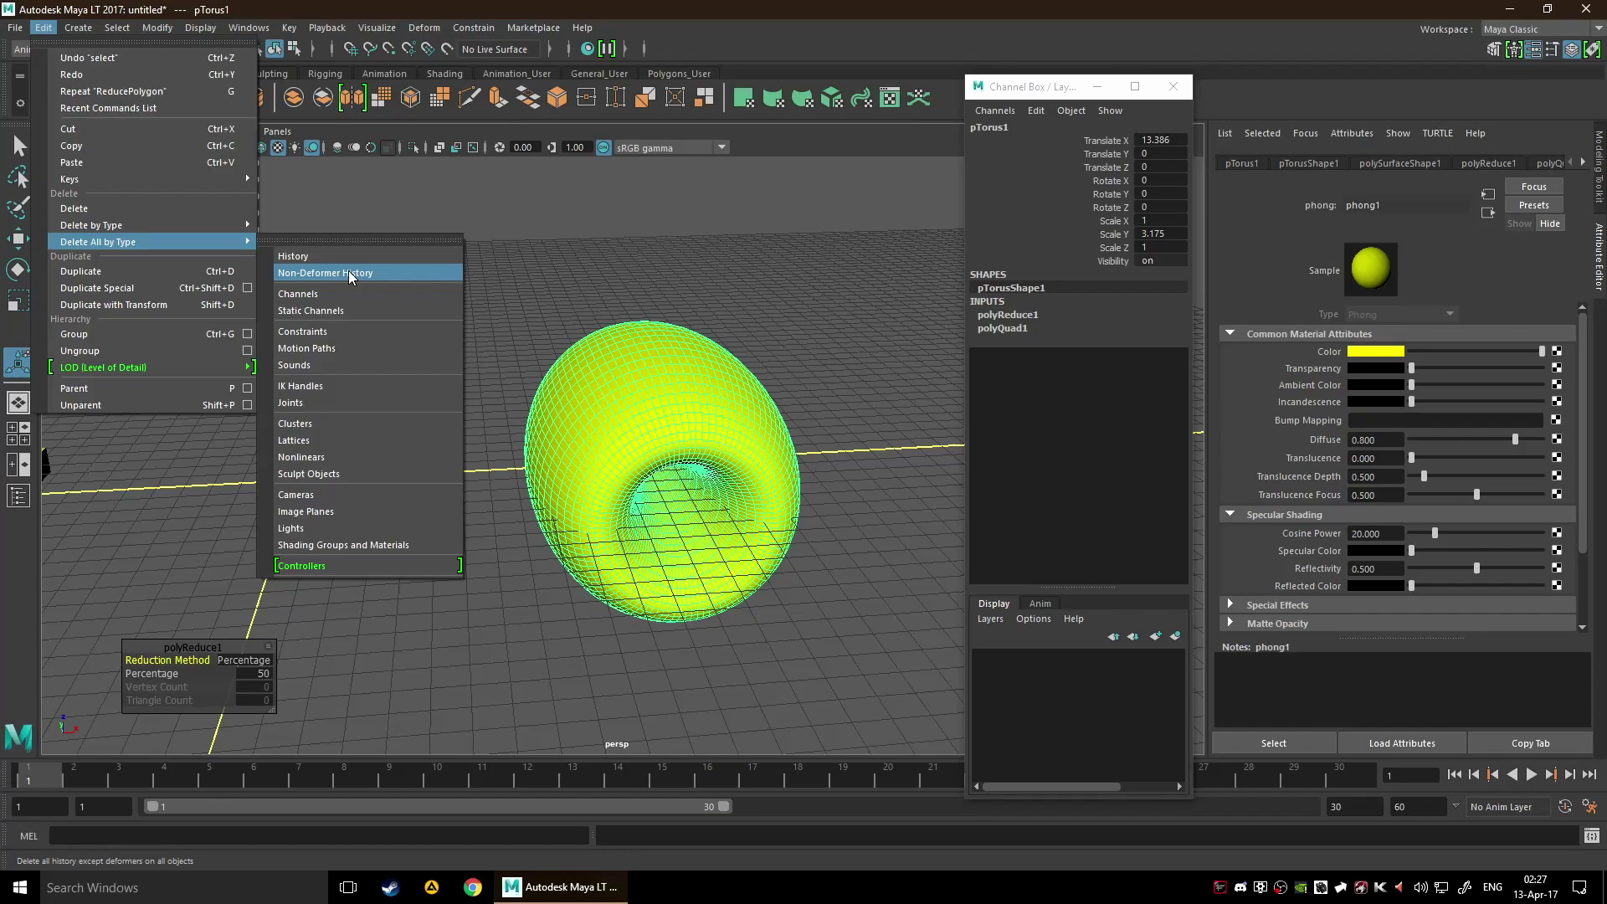
pyautogui.click(348, 270)
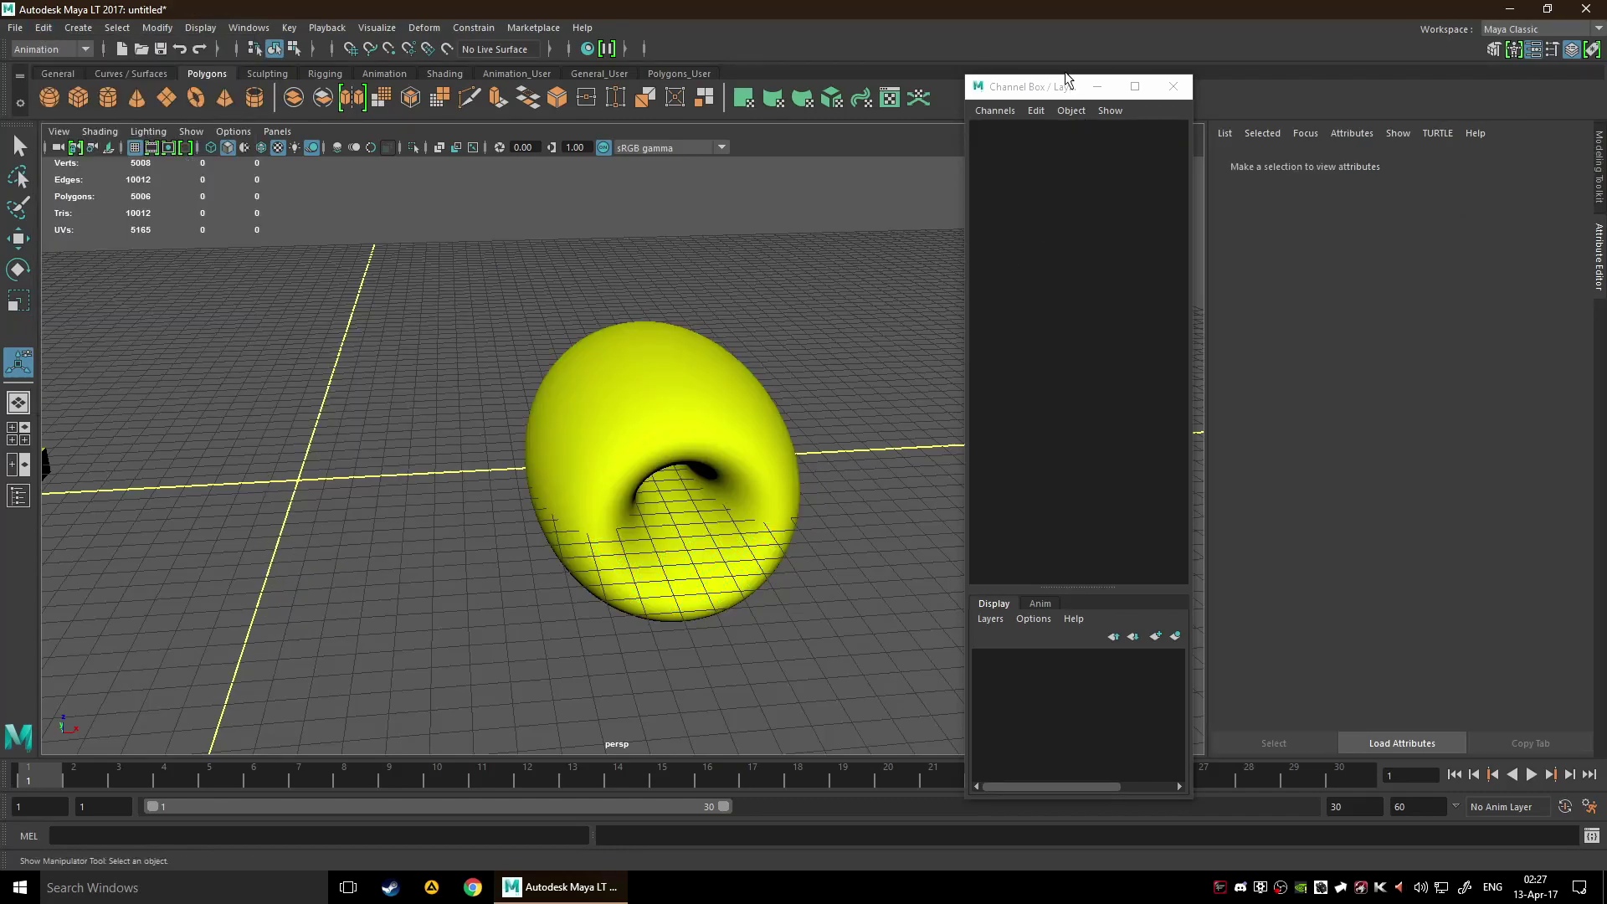
pyautogui.moveTo(1047, 87); pyautogui.dragTo(1603, 345)
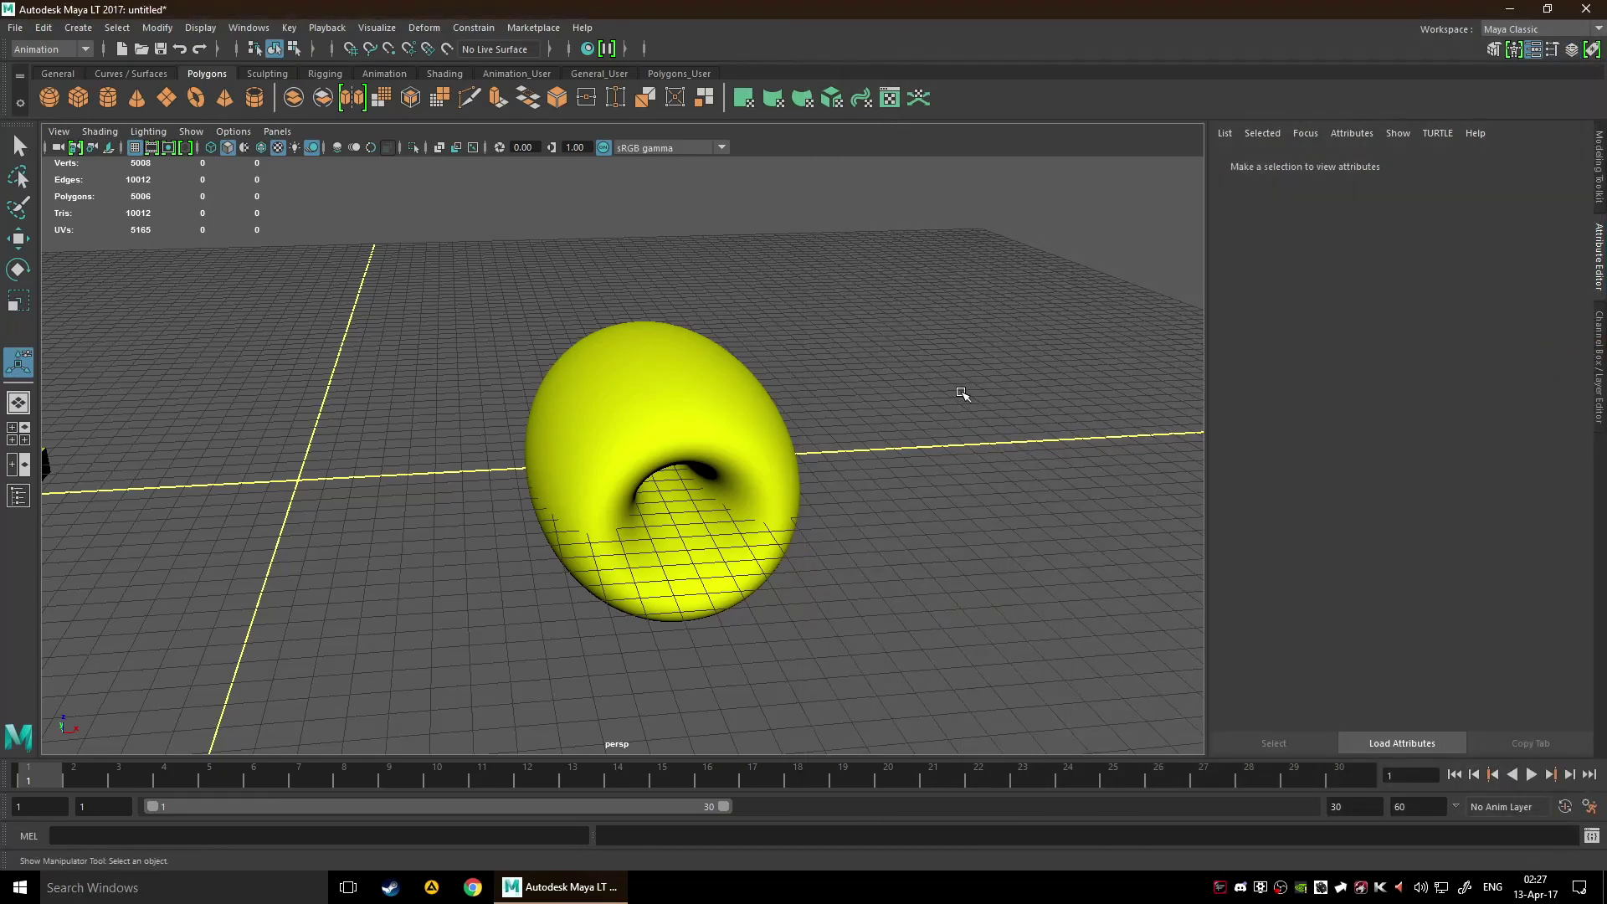
# - Select the torus again and view its transform and pTorusShape1 mesh attributes in the Attribute Editor
pyautogui.scroll(-8, 959, 385)
pyautogui.keyDown('alt'); pyautogui.moveTo(951, 424); pyautogui.dragTo(586, 404); pyautogui.keyUp('alt')
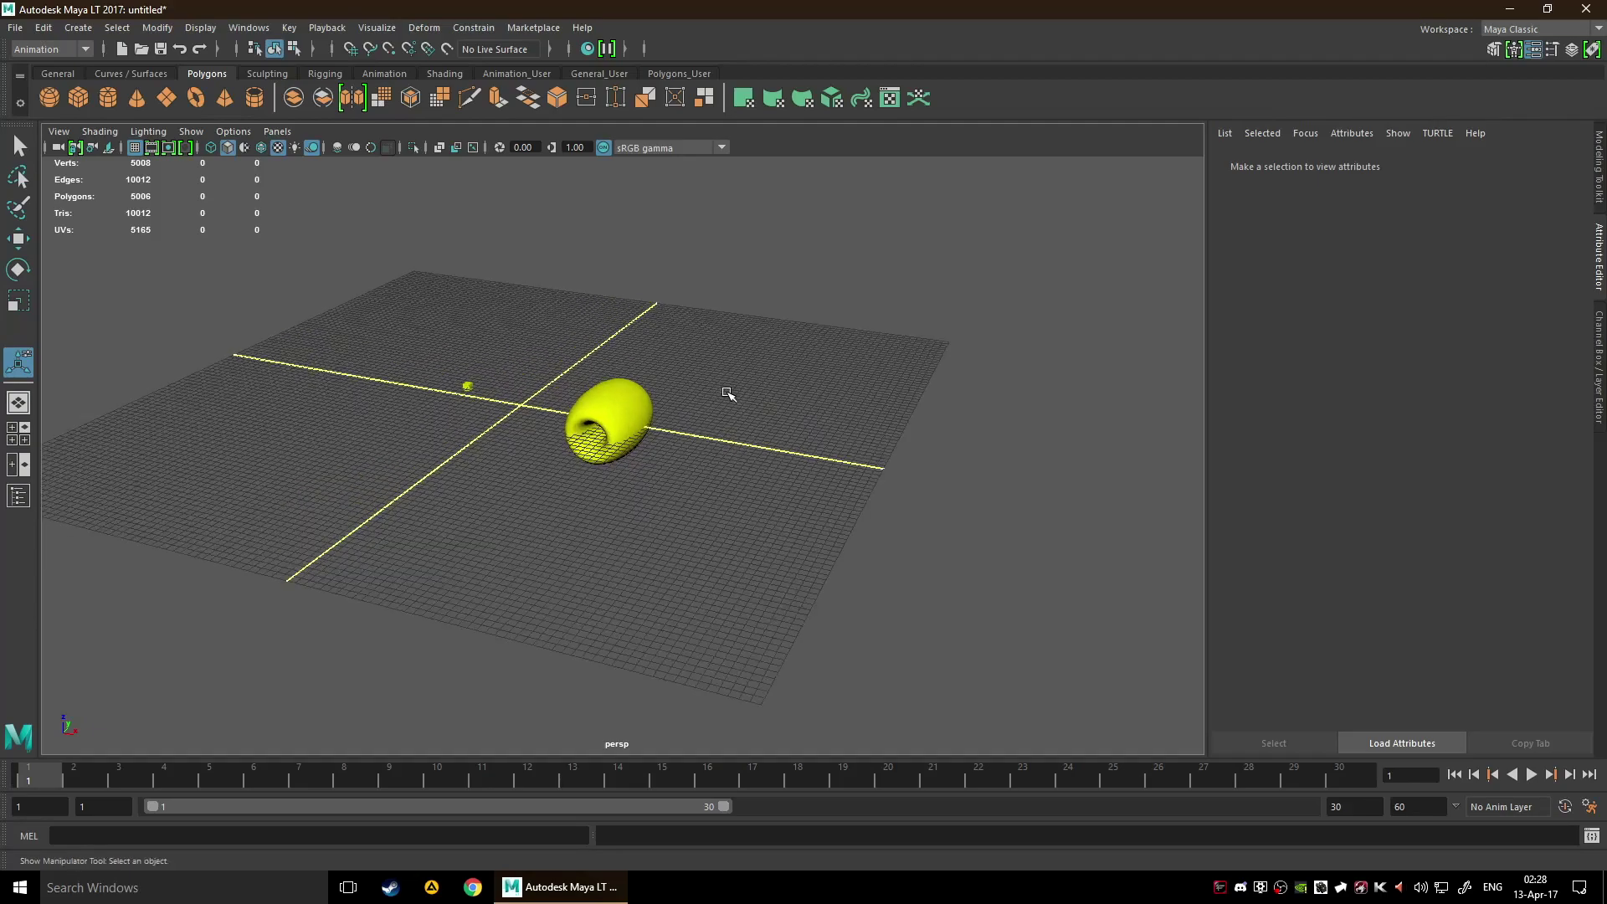
pyautogui.scroll(6, 645, 399)
pyautogui.click(635, 373)
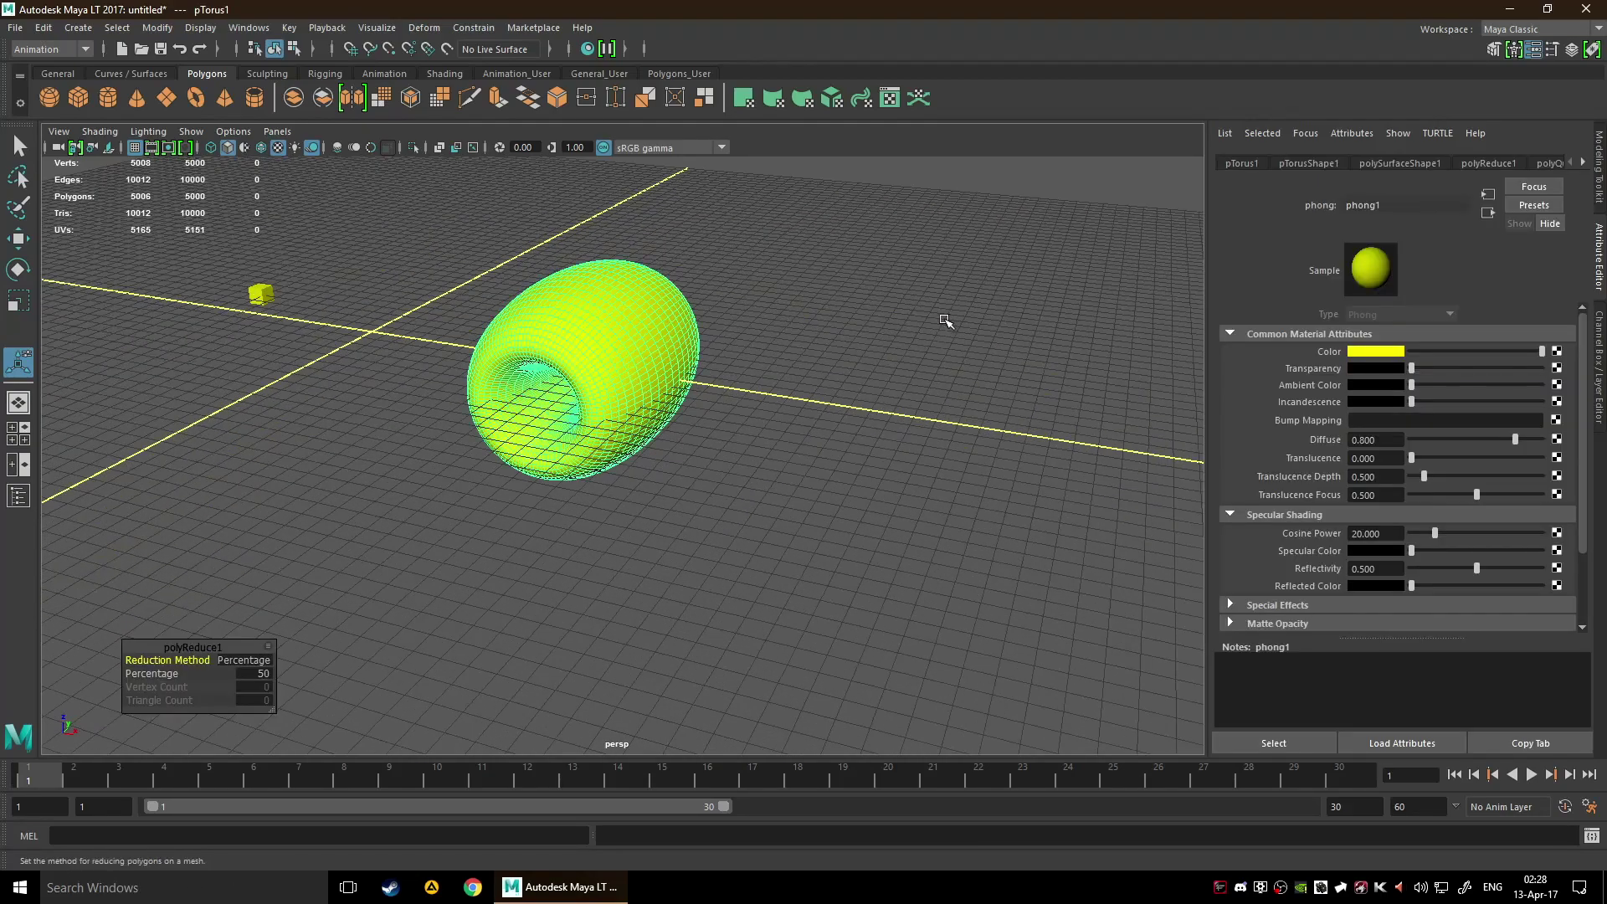
pyautogui.click(1289, 164)
pyautogui.click(1259, 165)
pyautogui.click(1312, 163)
# - Open the Turtle Attribute Spread Sheet for the torus, look it over and close it
pyautogui.click(1396, 134)
pyautogui.moveTo(1437, 134)
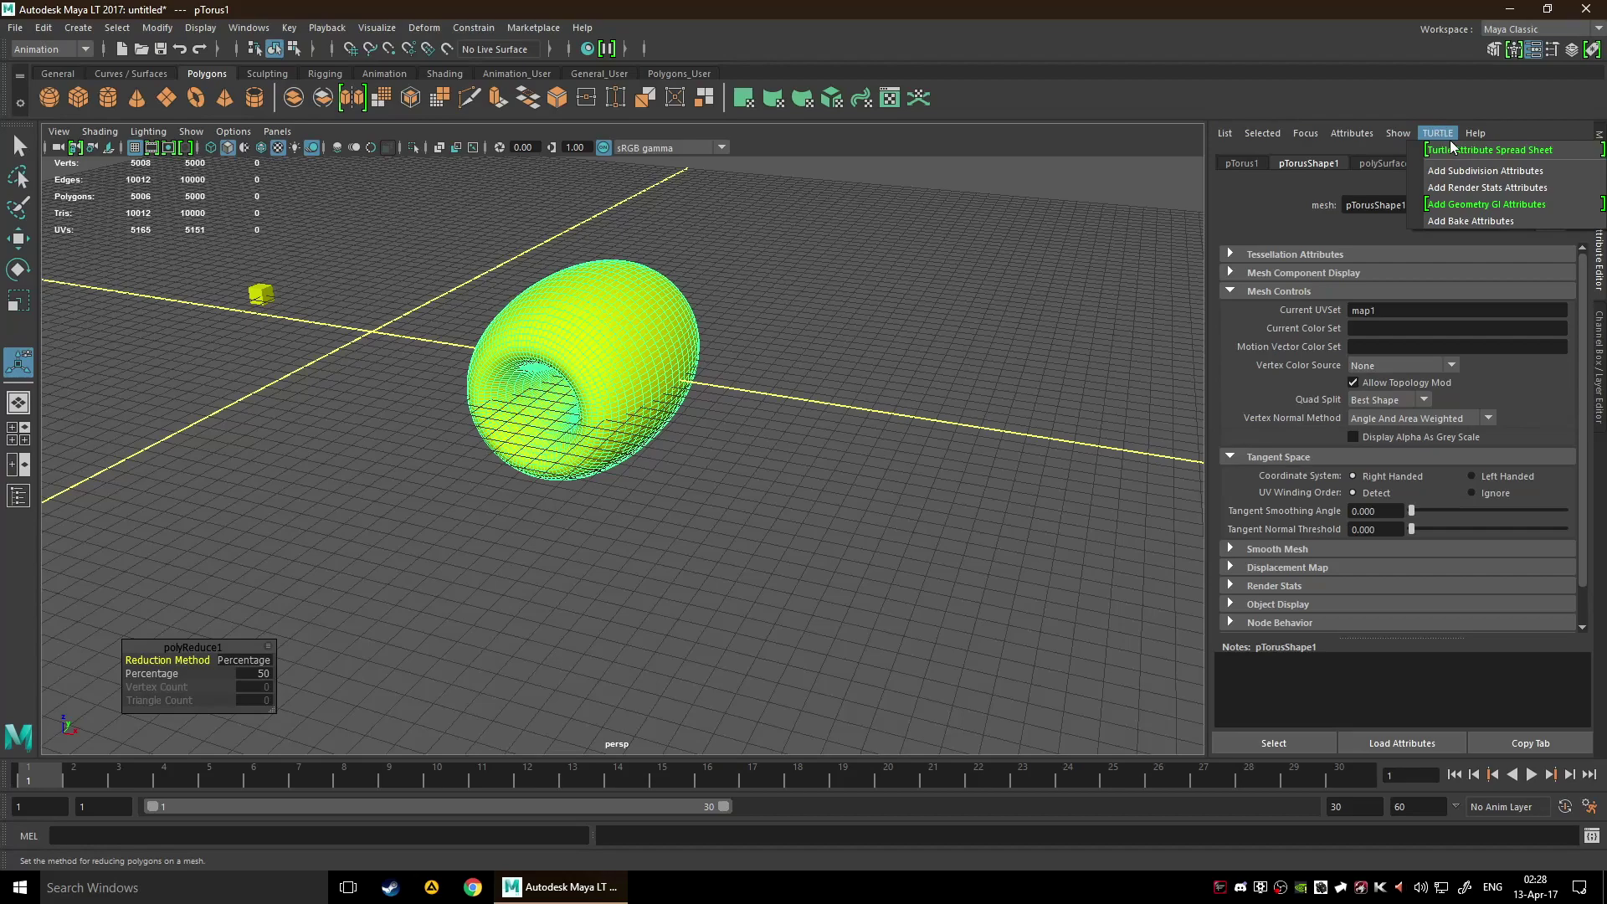
pyautogui.click(1454, 150)
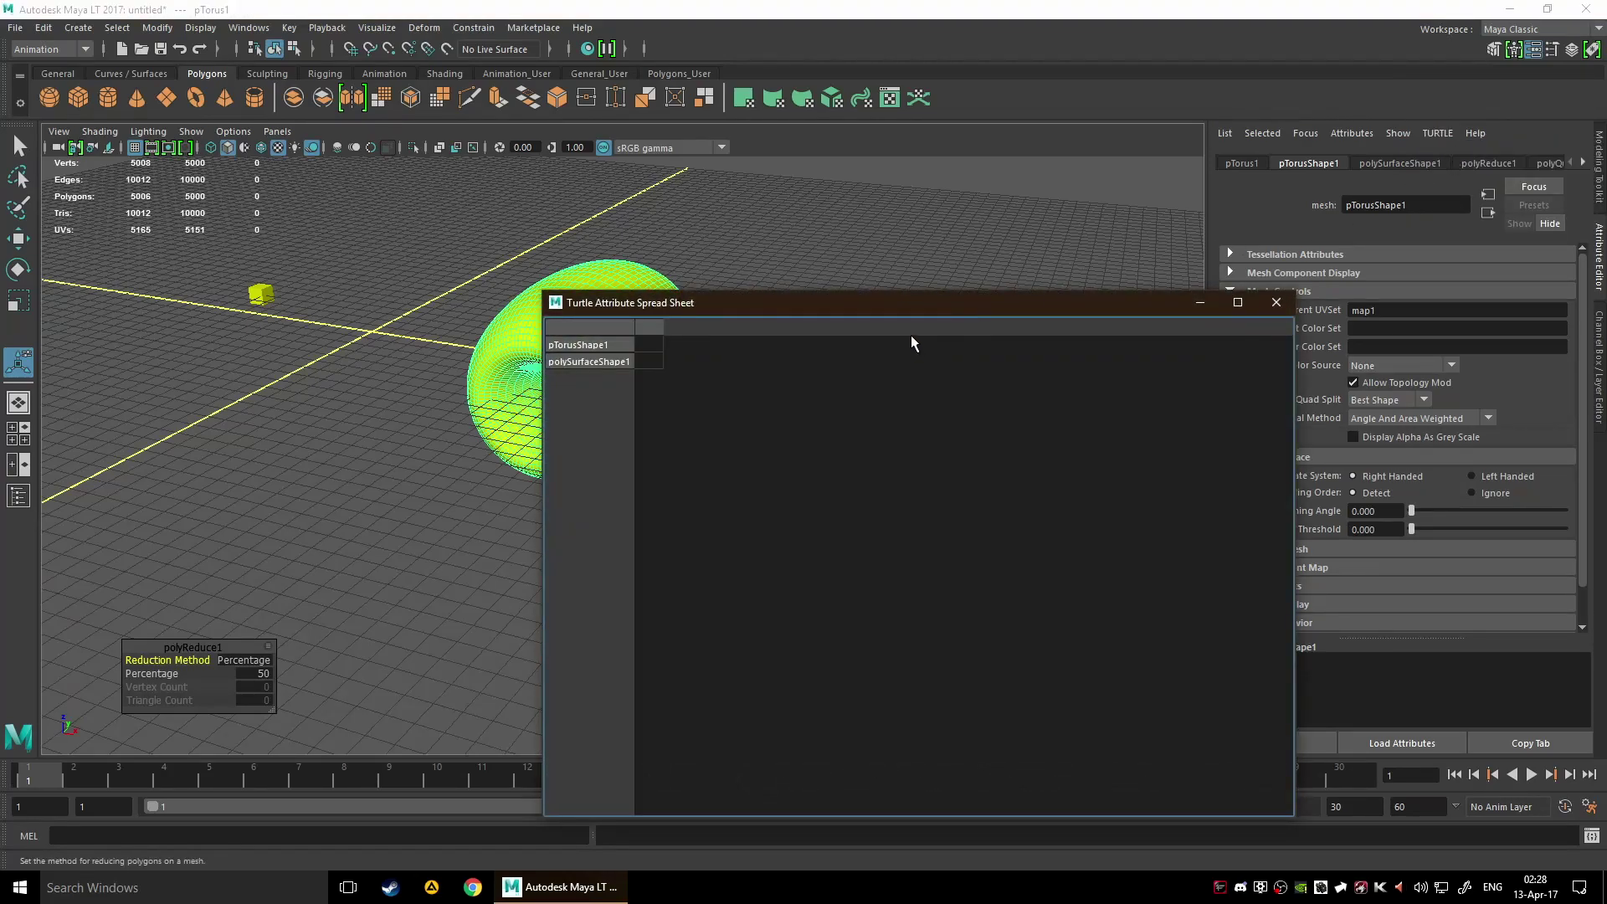
pyautogui.moveTo(861, 306); pyautogui.dragTo(837, 220)
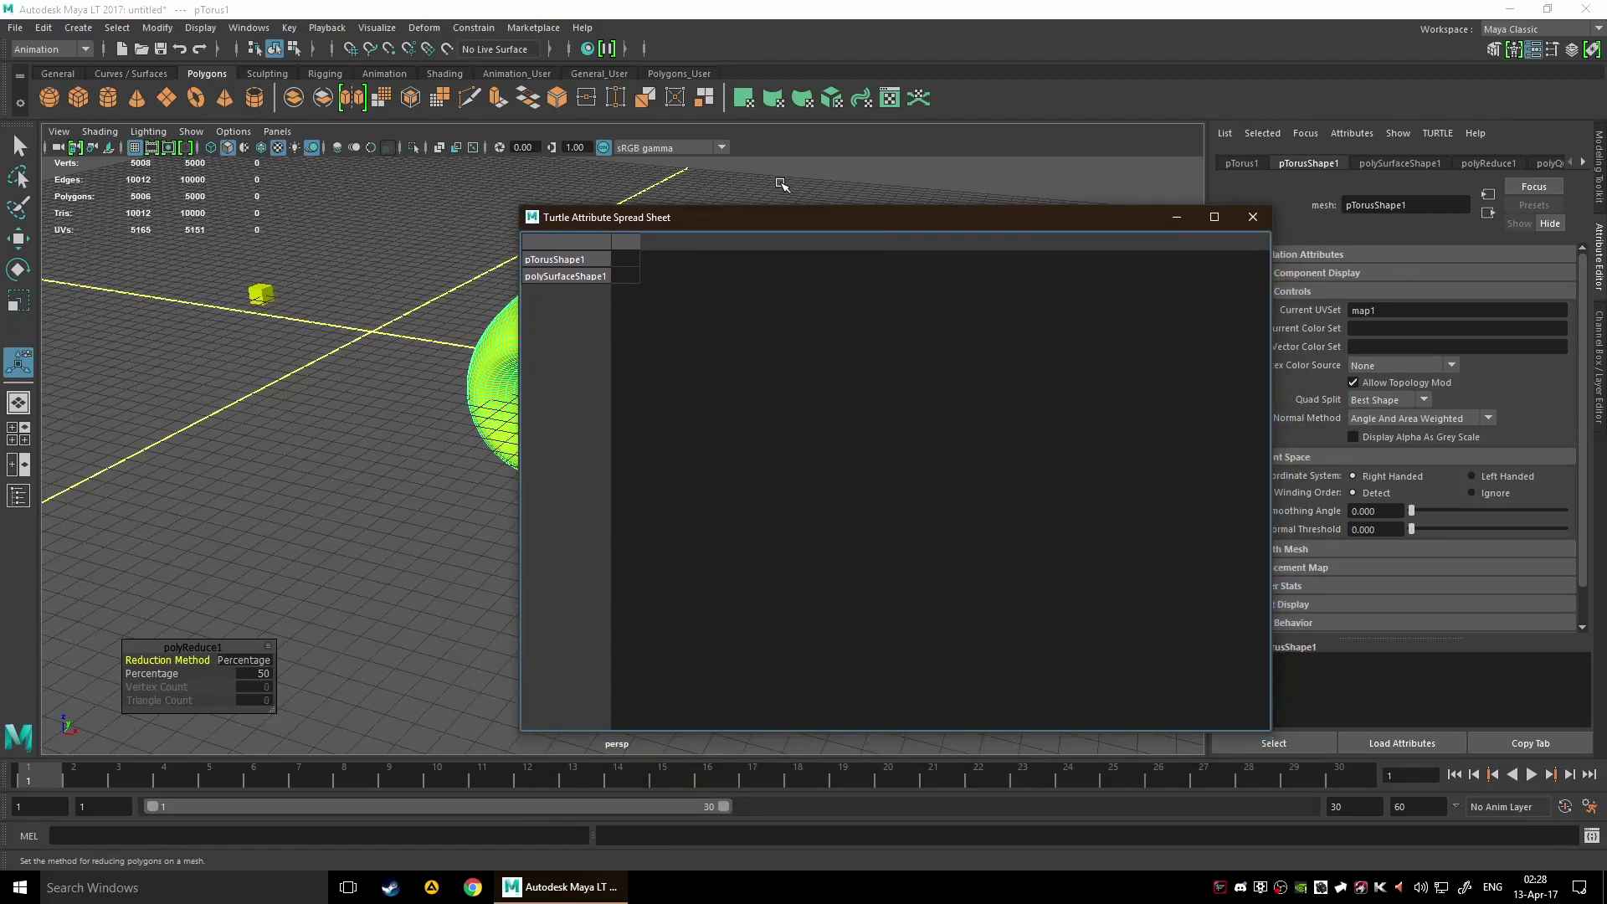
pyautogui.click(1253, 217)
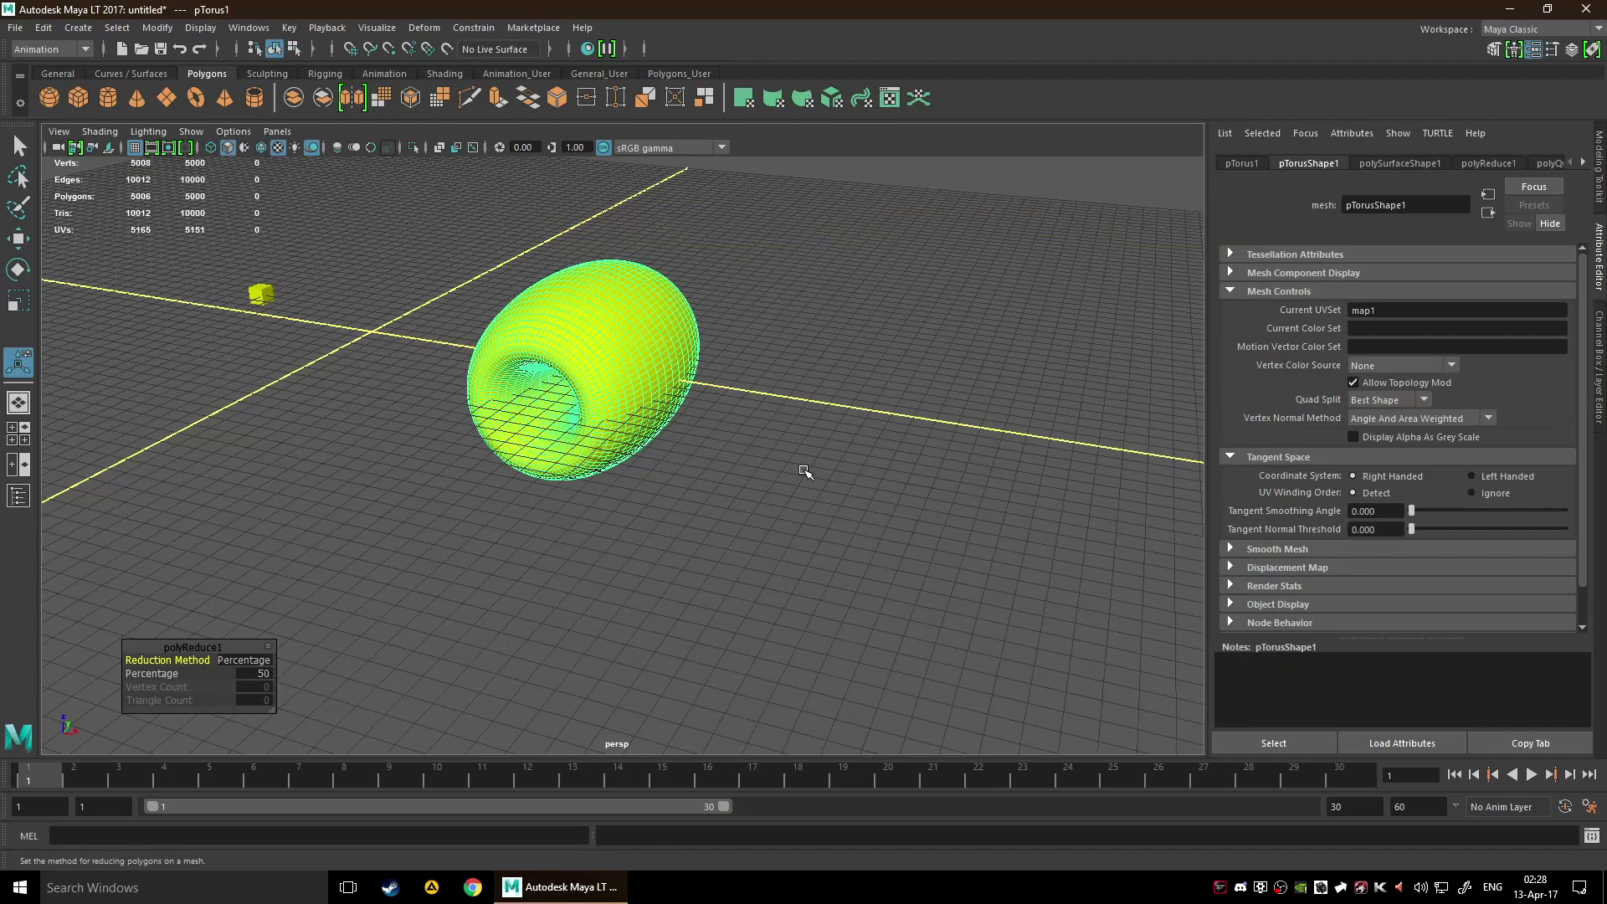
# - View the pTorus1 transform attributes and look over the cube and torus together in the viewport
pyautogui.scroll(-3, 808, 473)
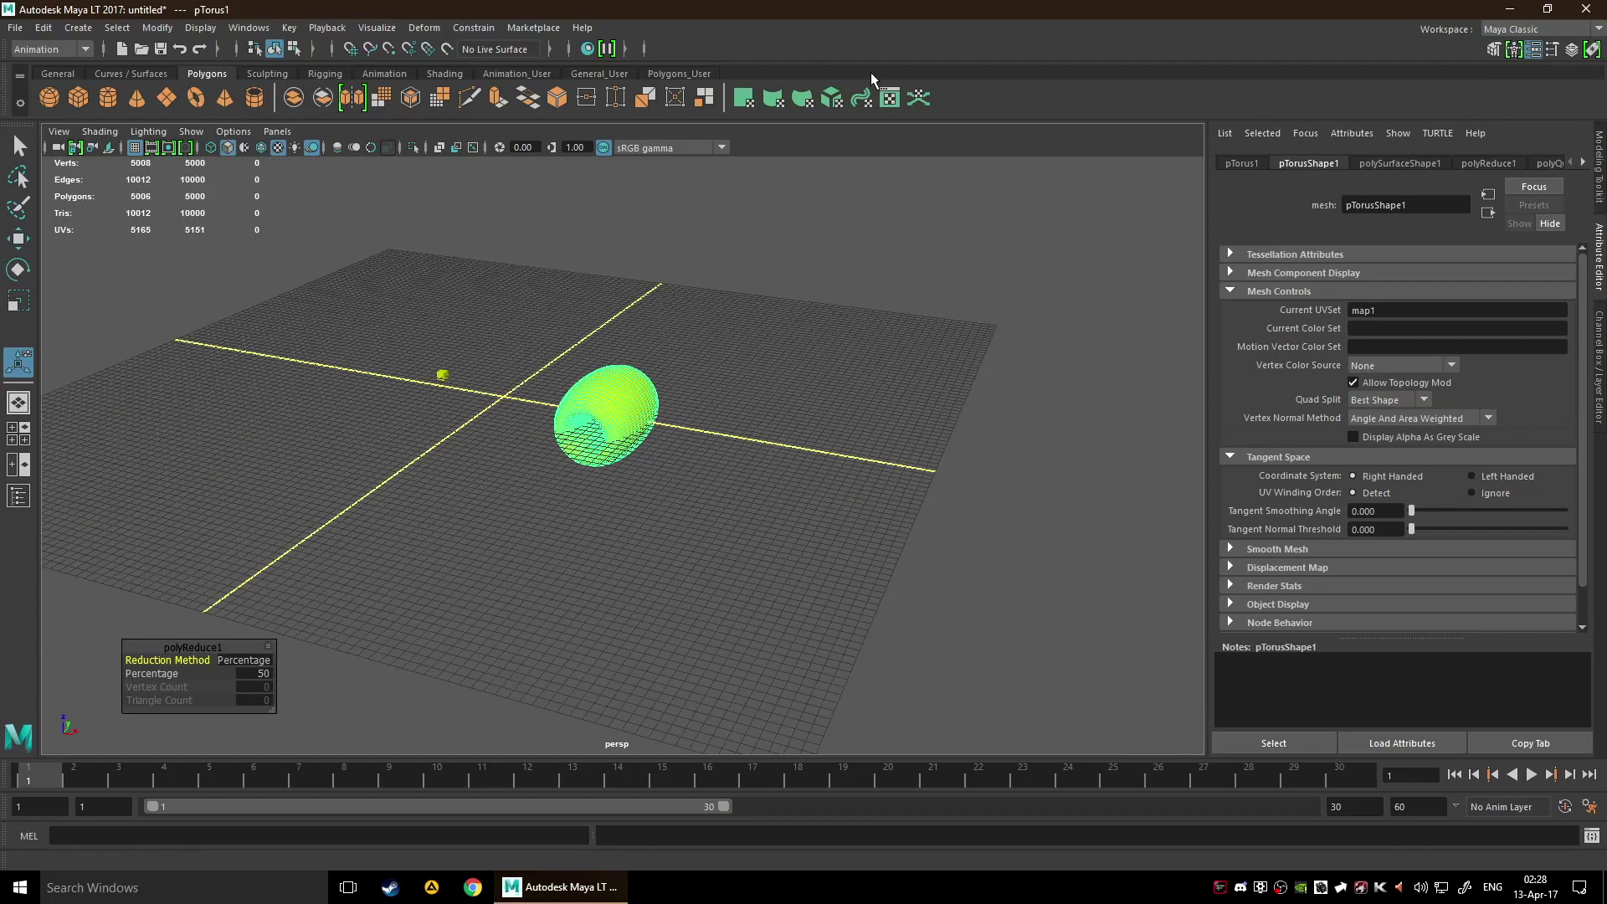
pyautogui.click(1459, 164)
pyautogui.click(1470, 157)
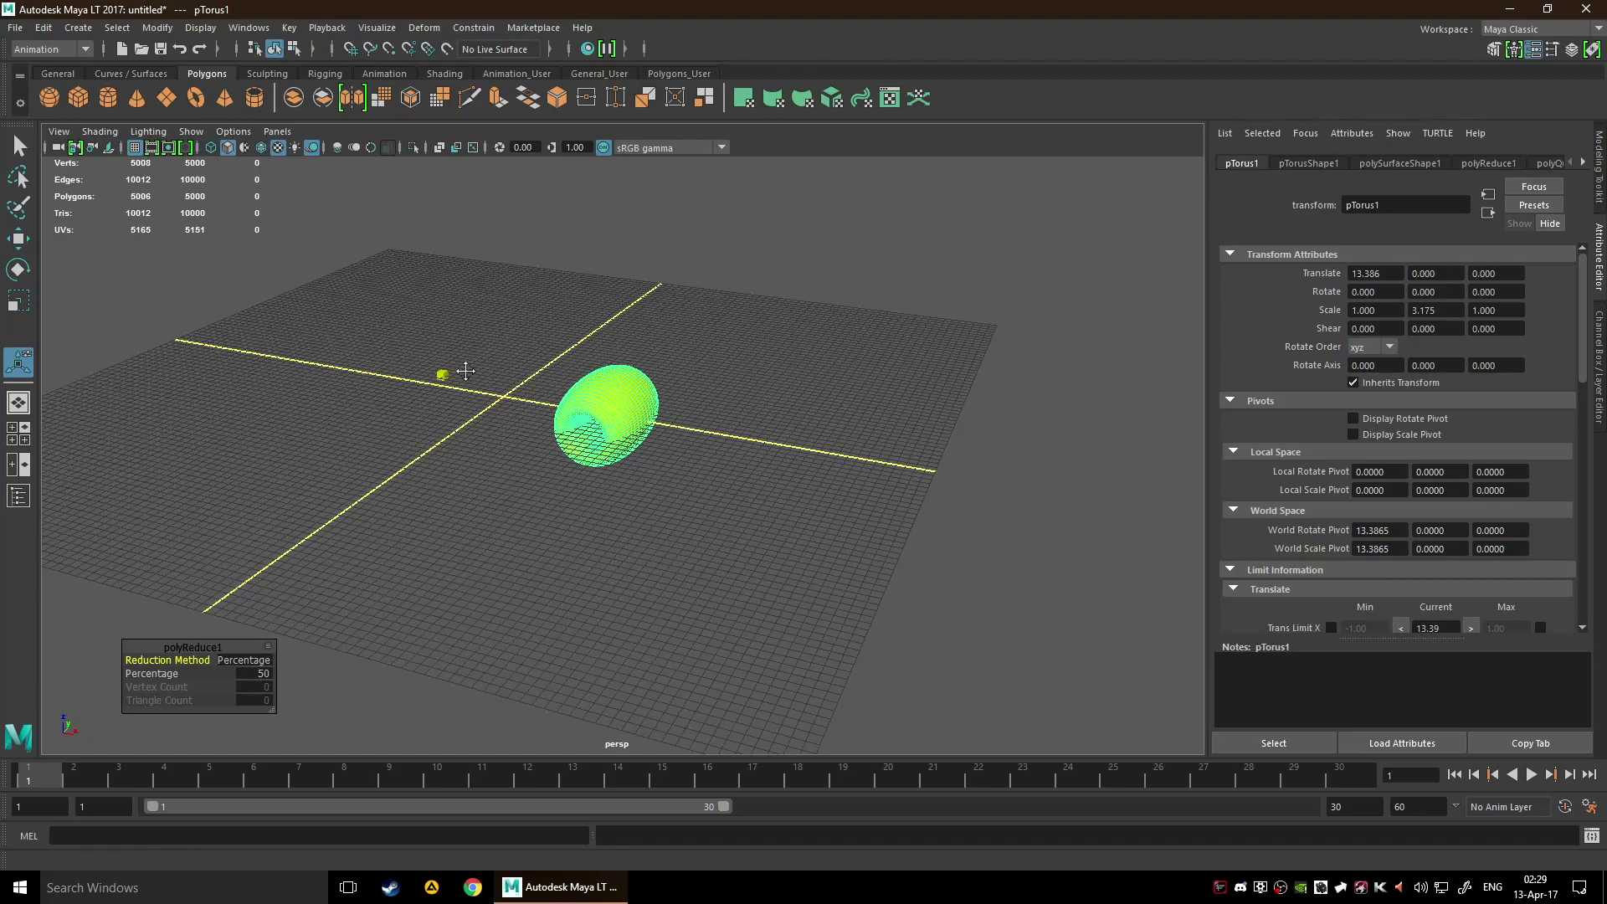
pyautogui.keyDown('alt'); pyautogui.moveTo(449, 373); pyautogui.dragTo(633, 456, button='middle'); pyautogui.keyUp('alt')
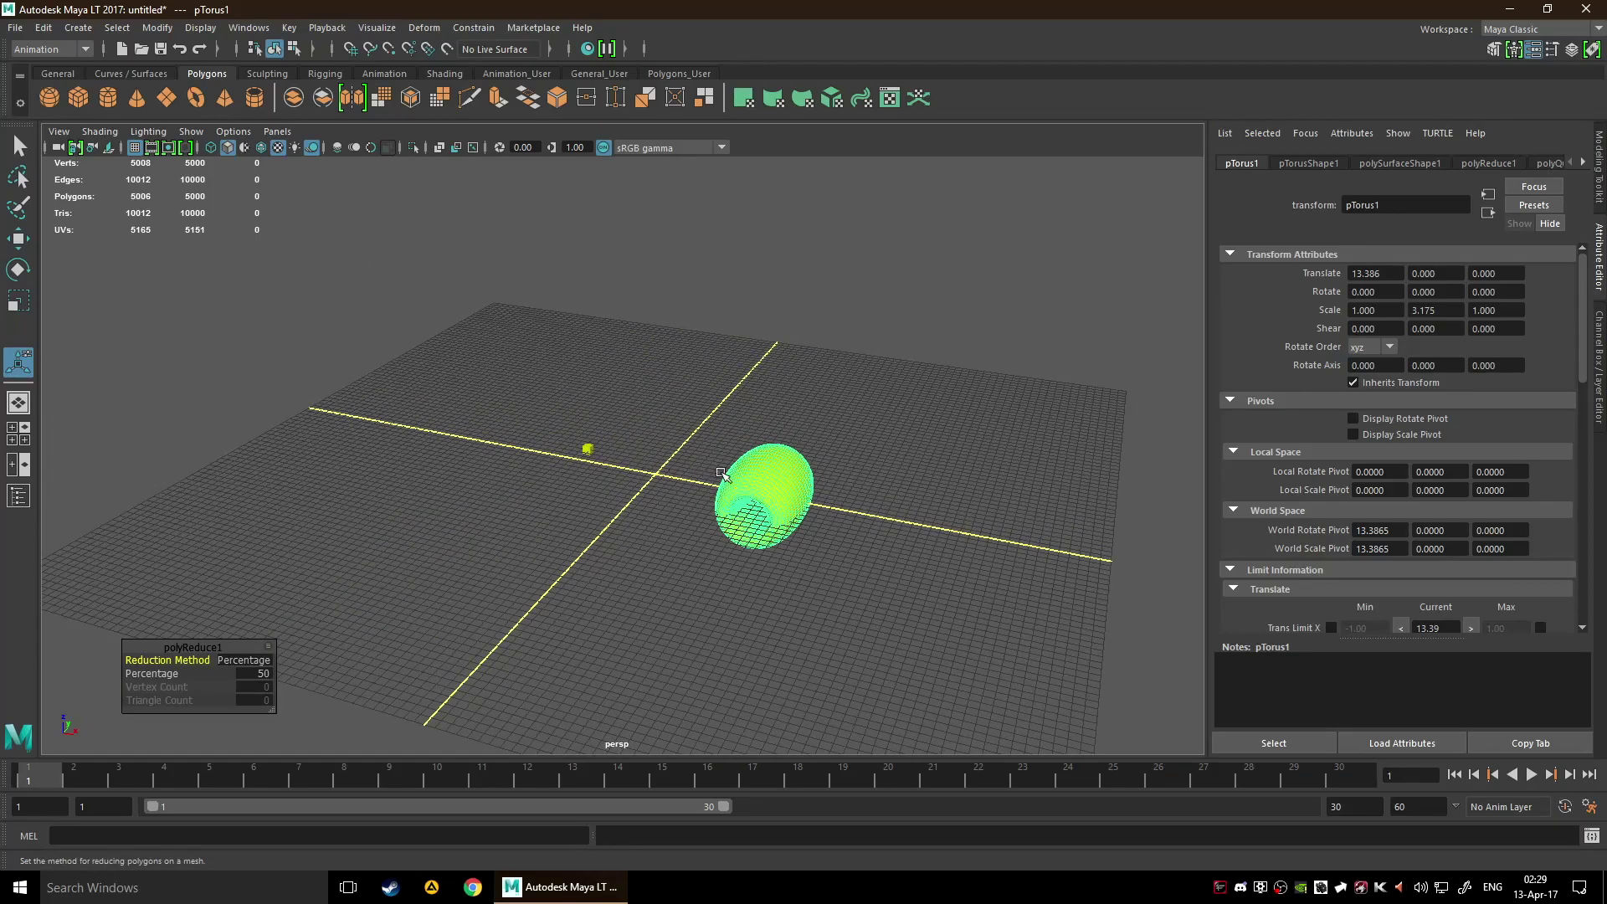
pyautogui.scroll(3, 736, 469)
pyautogui.scroll(-1, 731, 474)
pyautogui.keyDown('alt'); pyautogui.moveTo(692, 459); pyautogui.dragTo(671, 480); pyautogui.keyUp('alt')
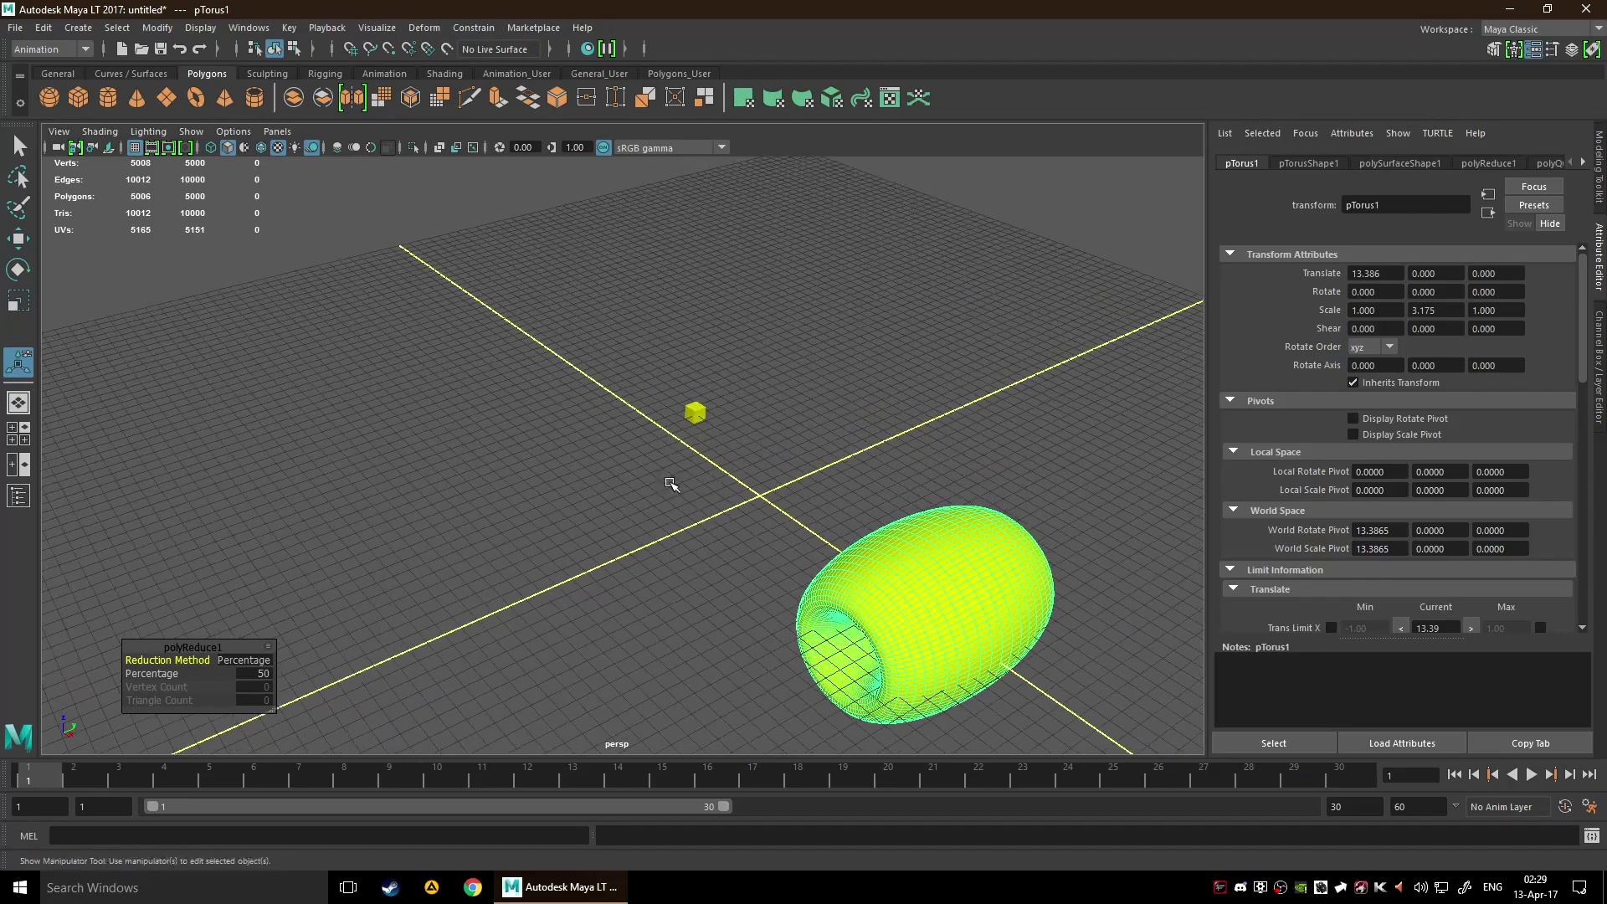
pyautogui.scroll(-5, 670, 480)
pyautogui.scroll(4, 736, 531)
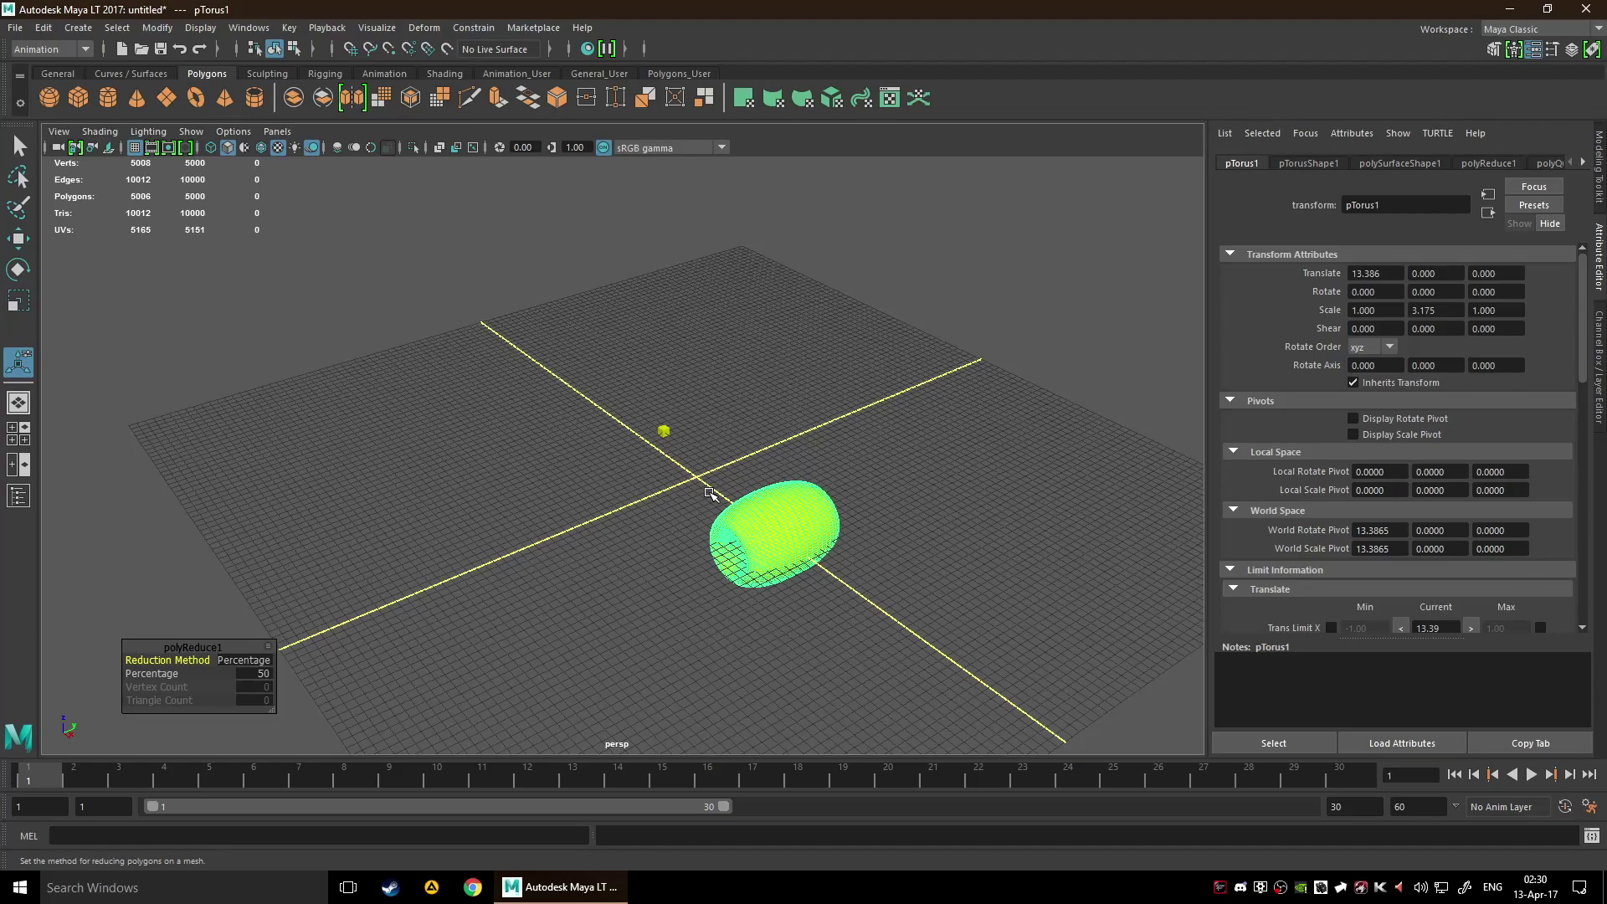
pyautogui.scroll(3, 785, 465)
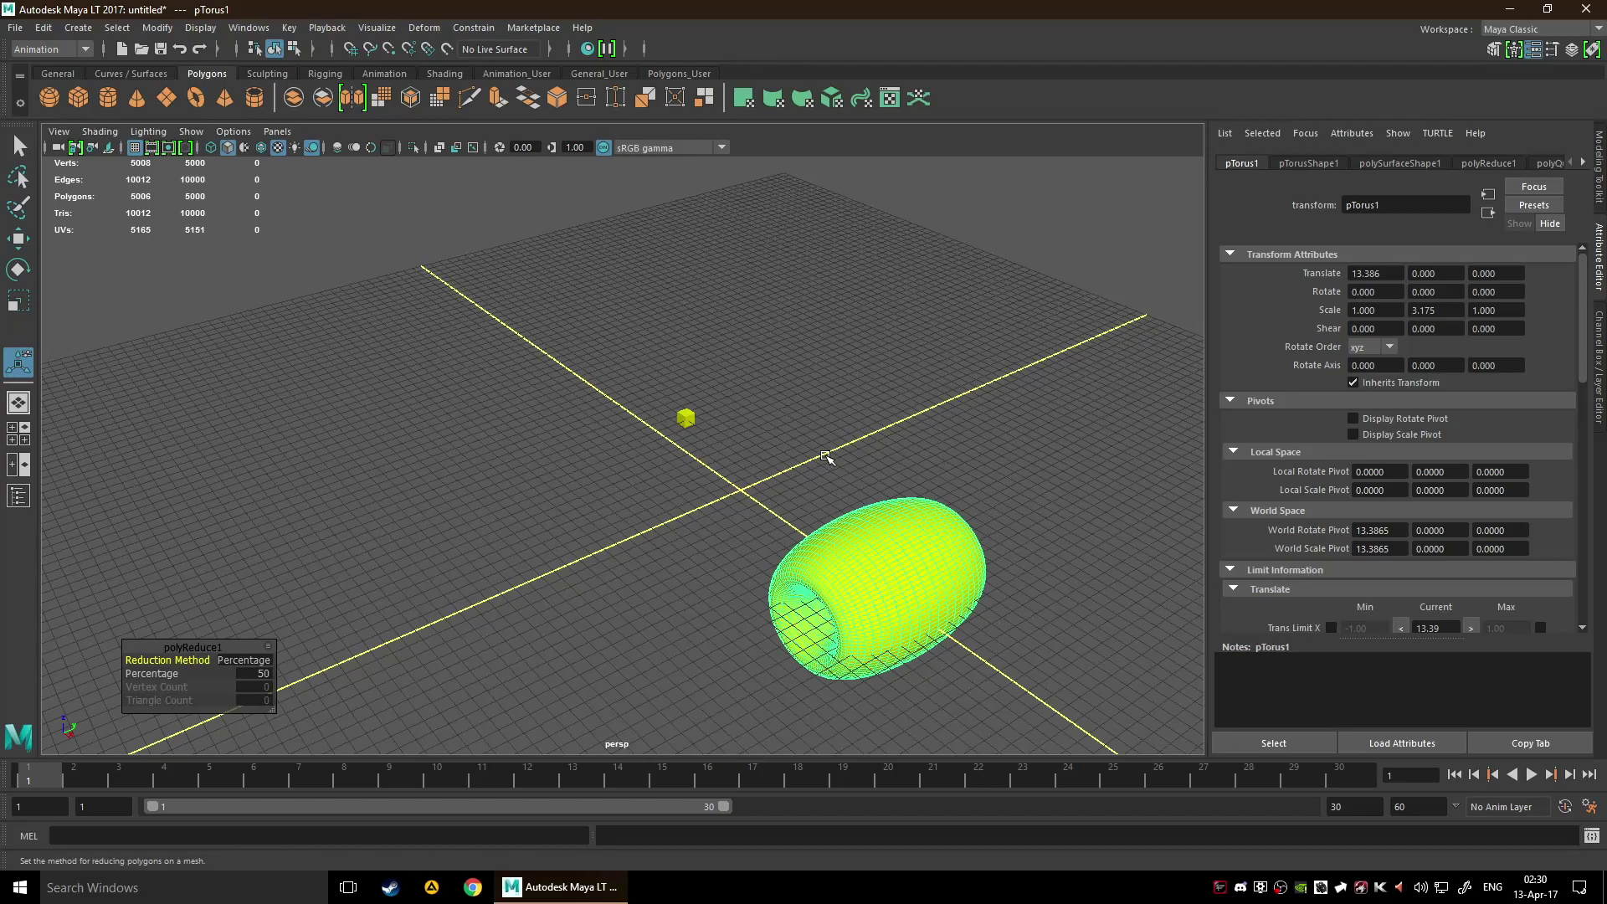
pyautogui.keyDown('alt'); pyautogui.moveTo(820, 457); pyautogui.dragTo(707, 442, button='middle'); pyautogui.keyUp('alt')
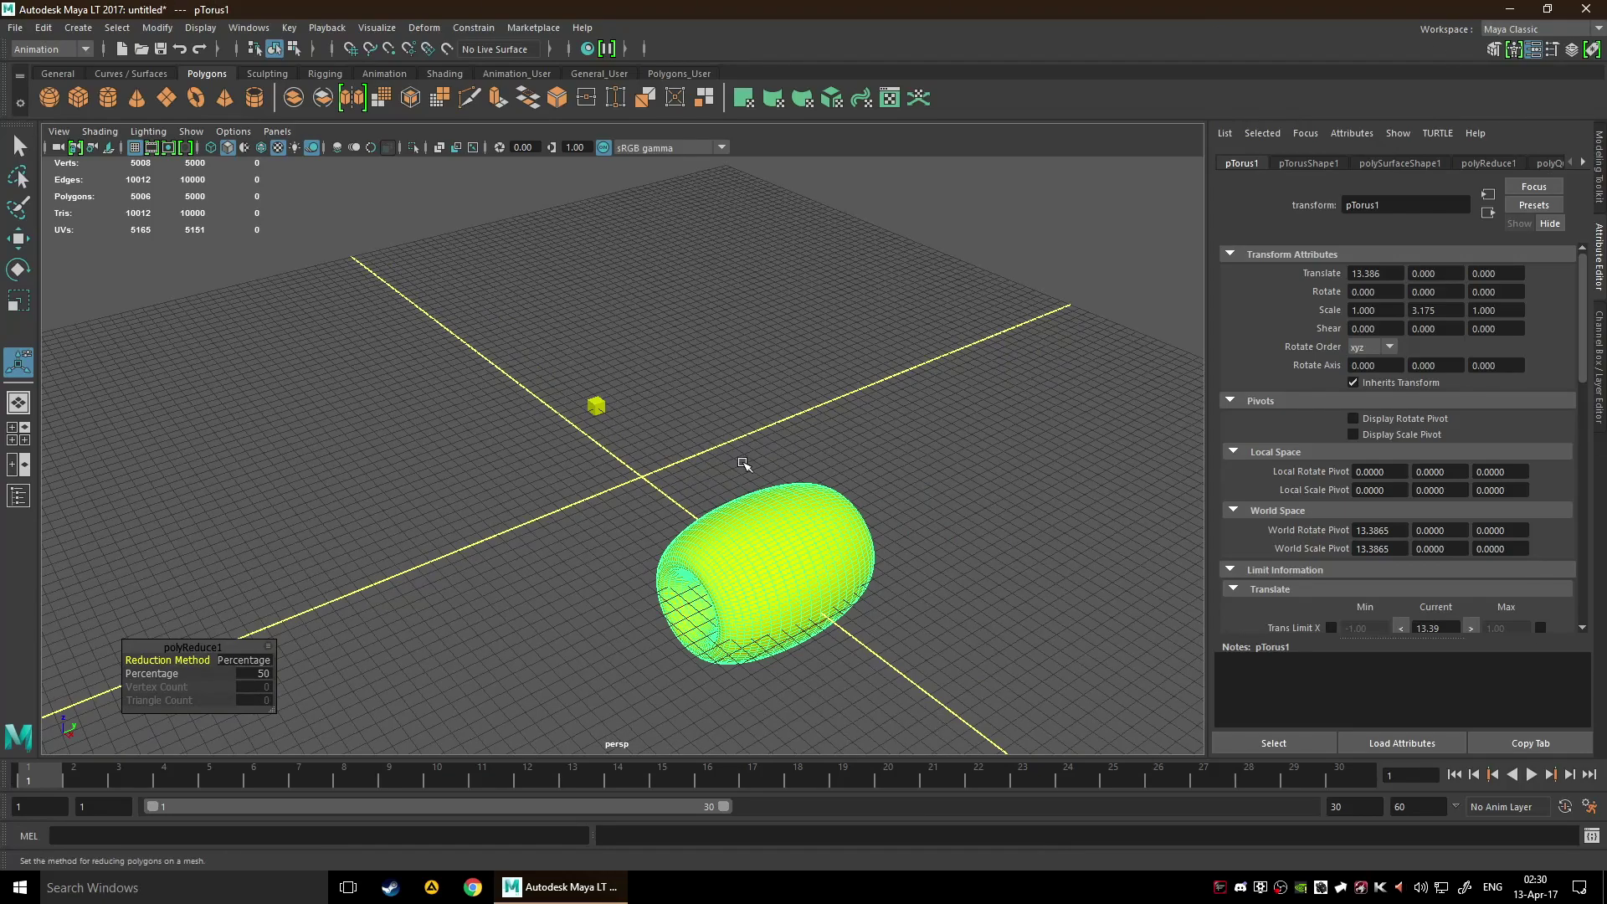
pyautogui.keyDown('alt'); pyautogui.moveTo(715, 470); pyautogui.dragTo(762, 483); pyautogui.keyUp('alt')
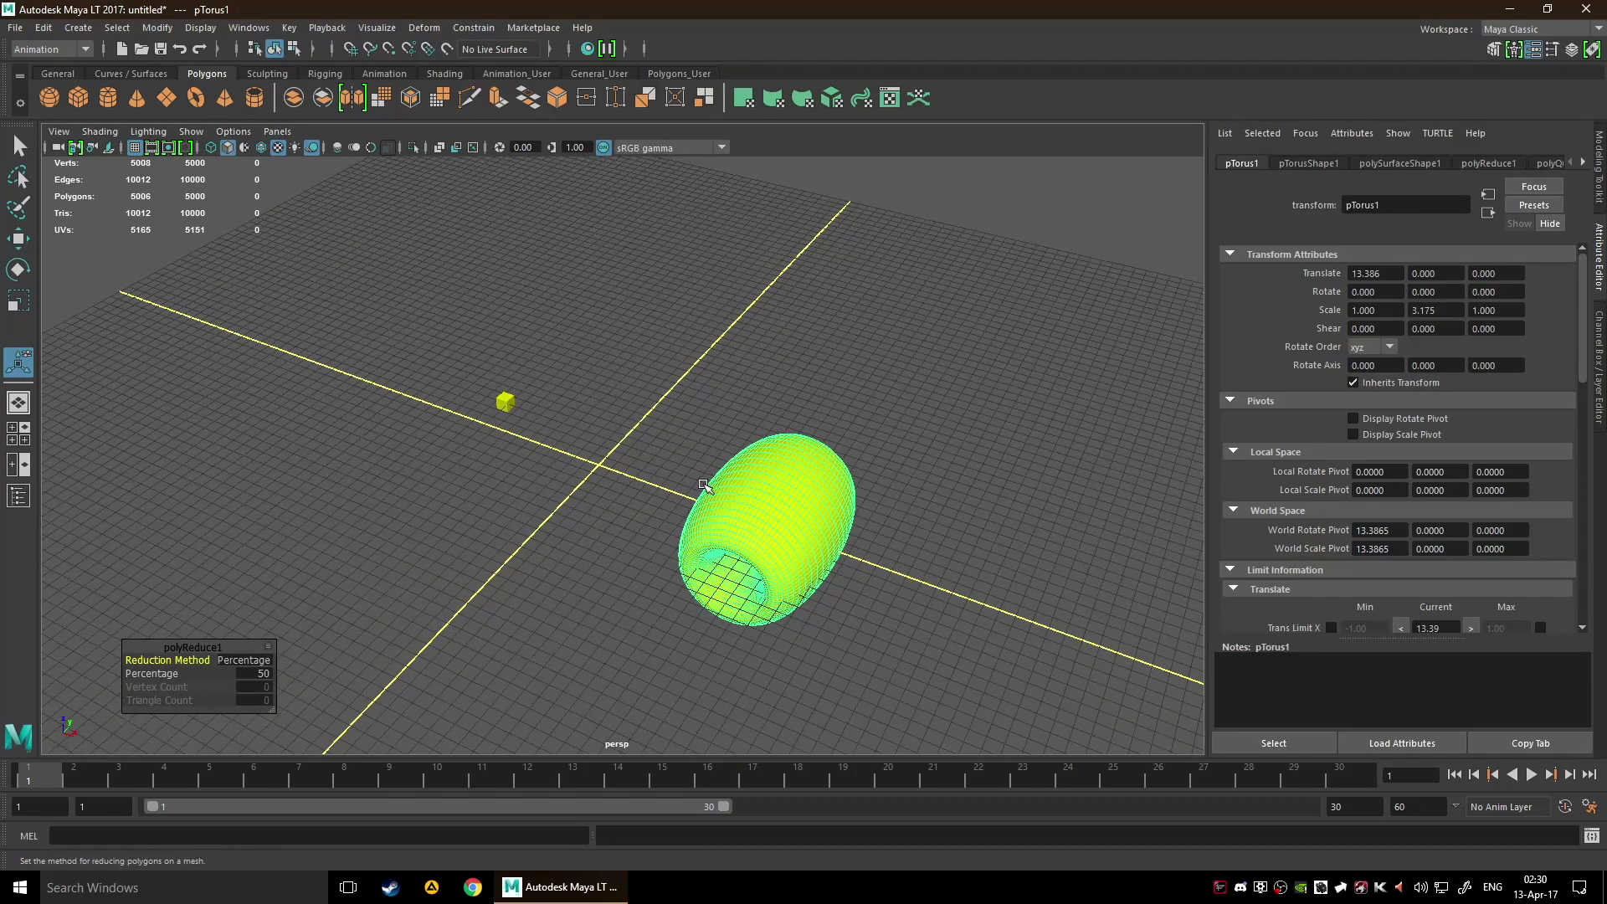
pyautogui.scroll(3, 704, 487)
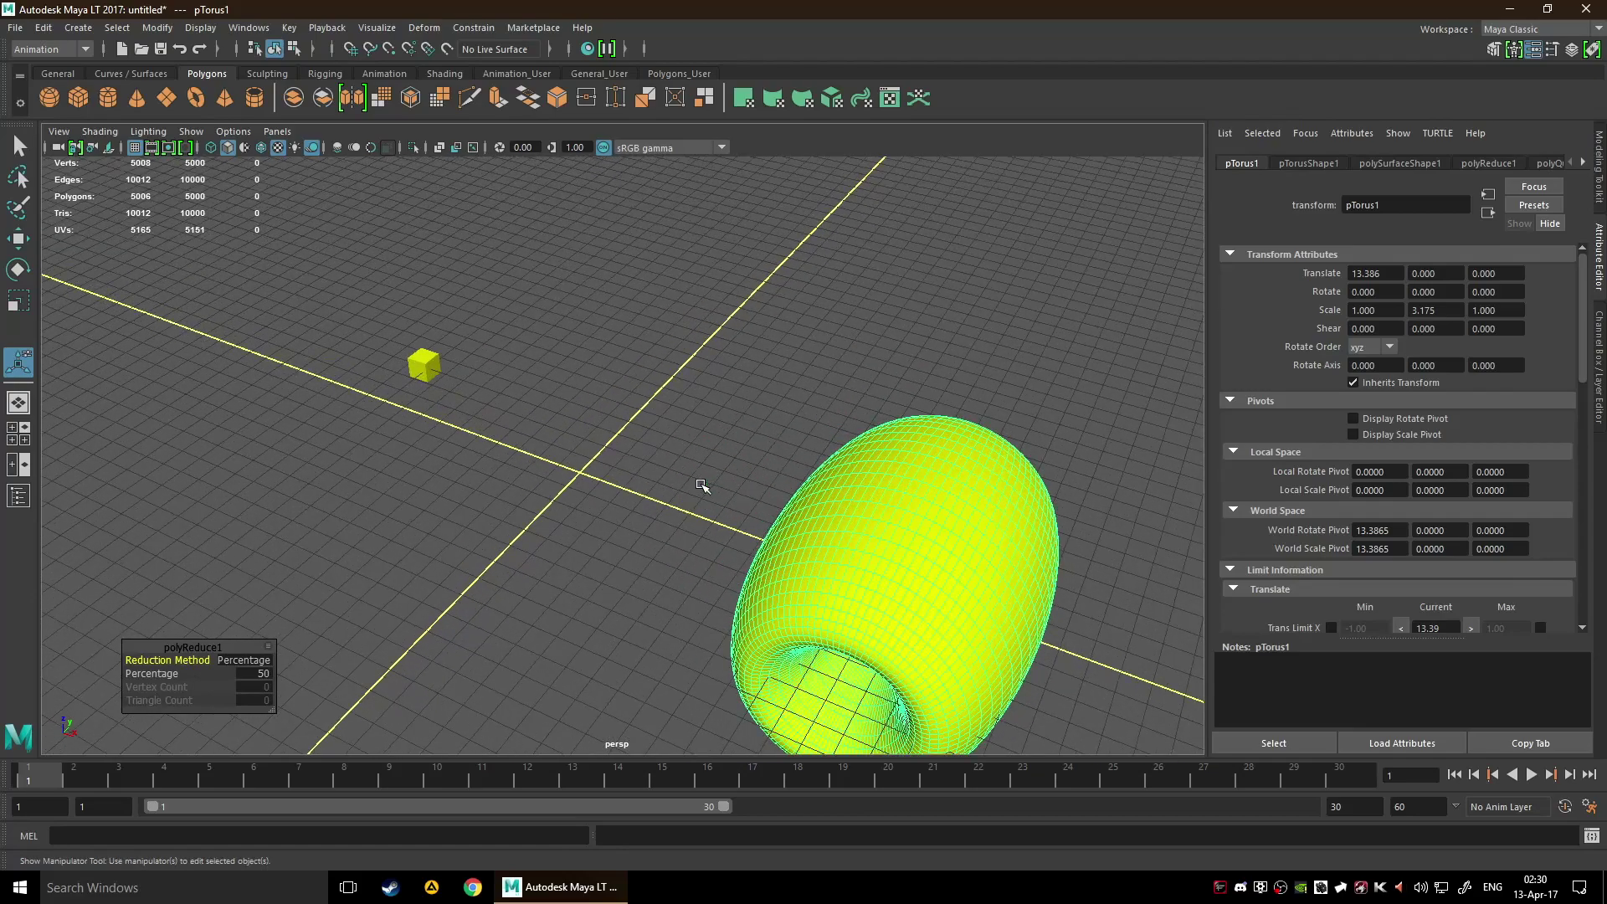
pyautogui.scroll(-5, 661, 467)
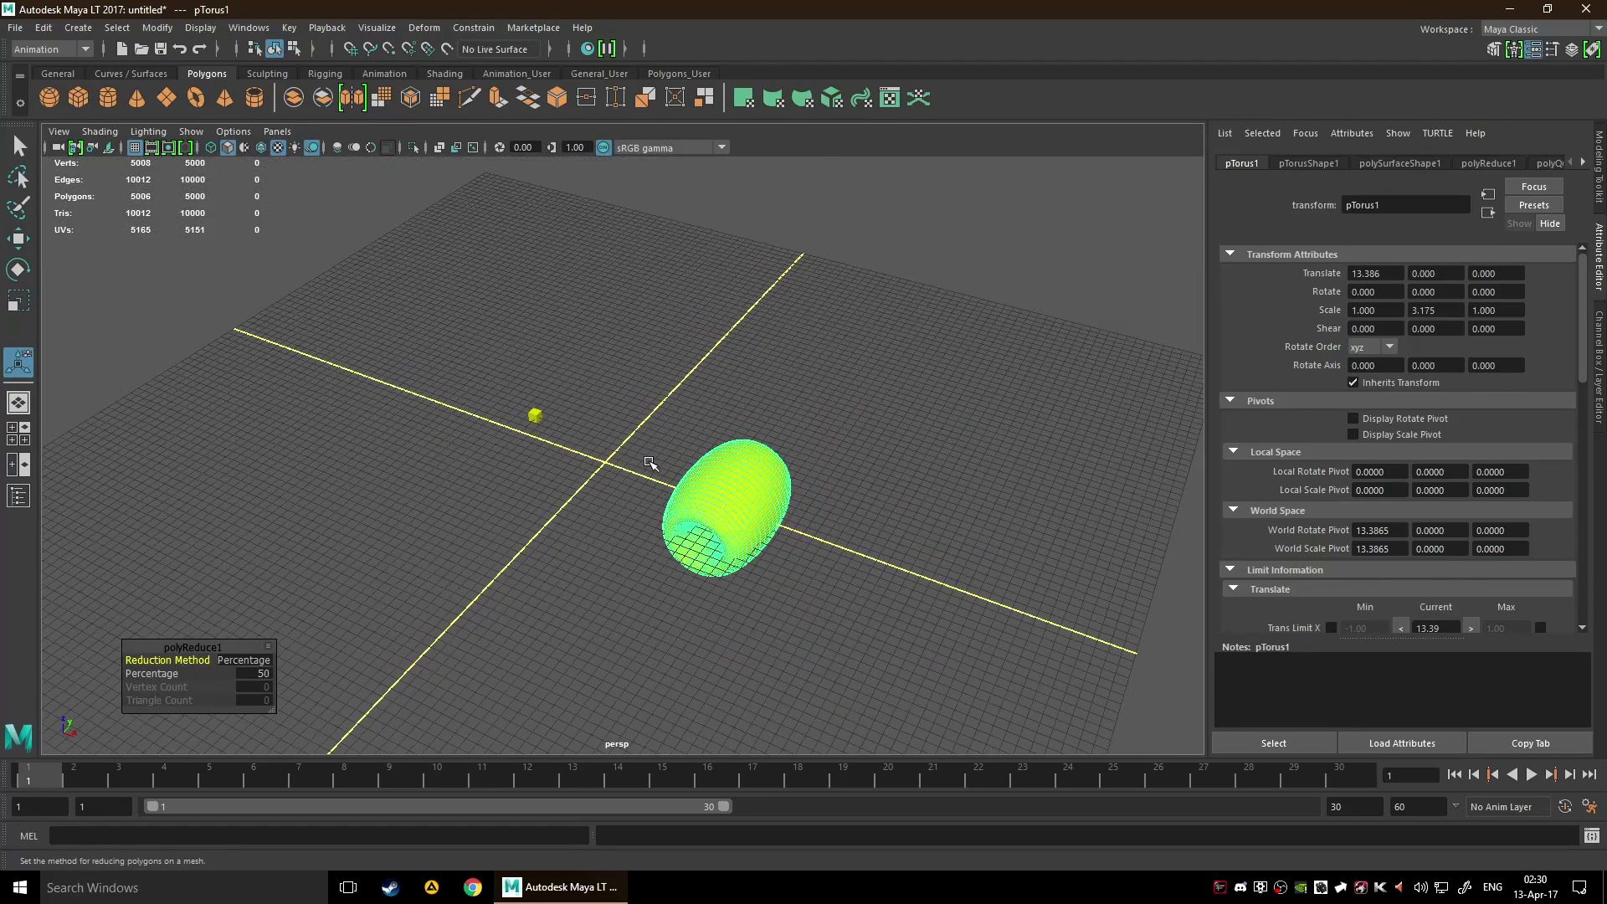
# - Delete the torus from the scene, leaving only the small cube
pyautogui.click(631, 466)
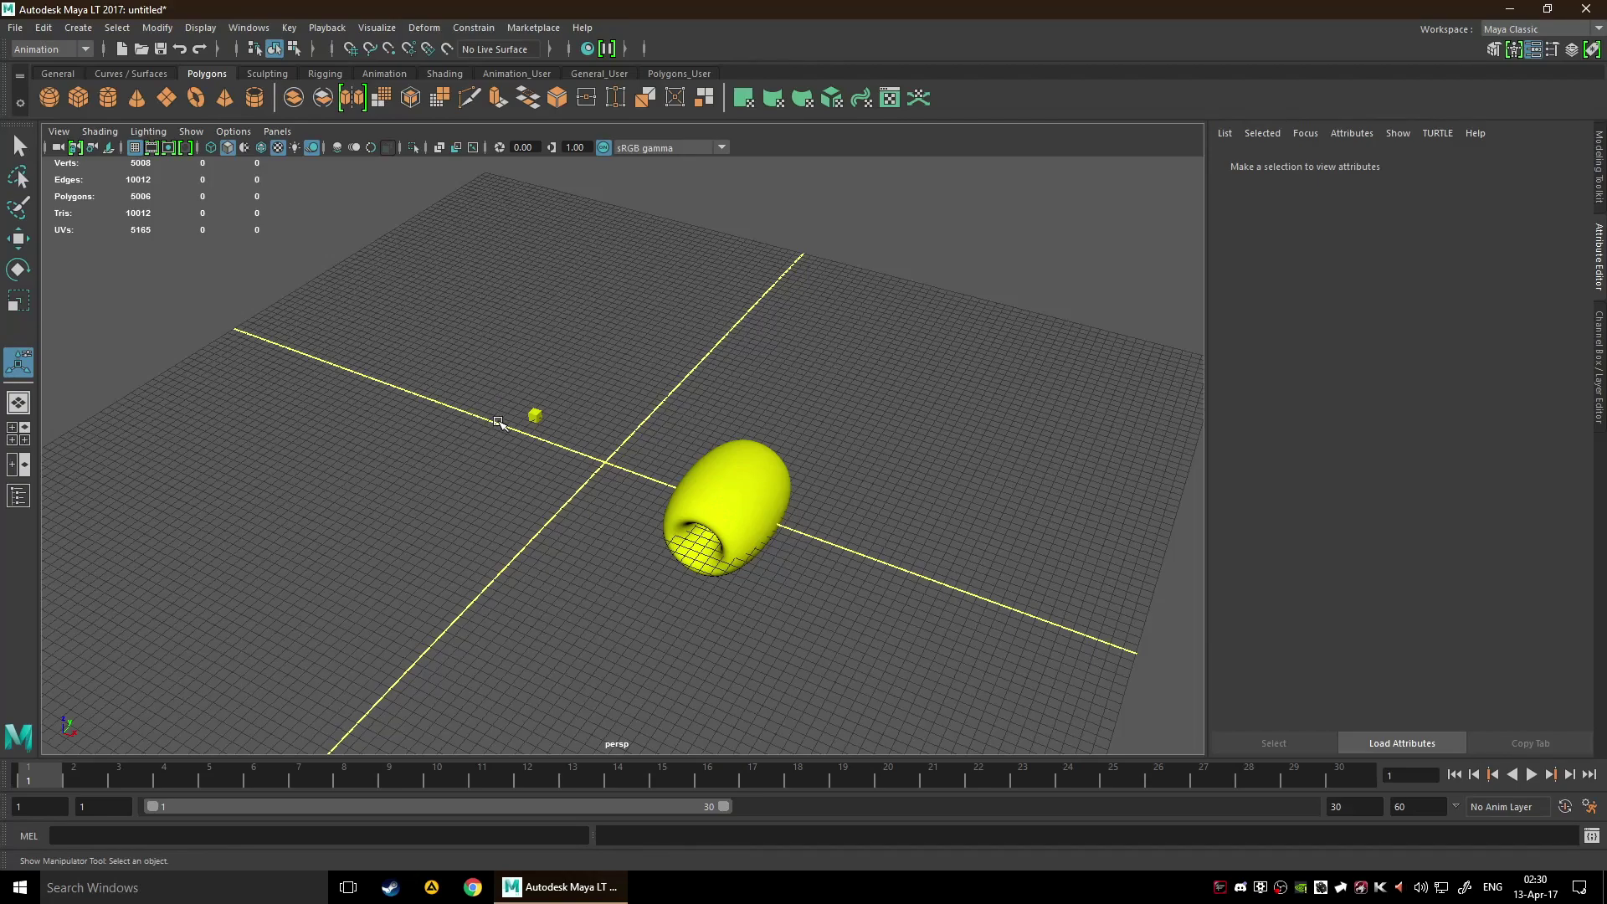
pyautogui.moveTo(506, 430); pyautogui.dragTo(449, 471)
pyautogui.press('Delete')
# - Select the remaining cube and scale it taller and wider with the Scale tool to form a thin upright slab
pyautogui.keyDown('alt'); pyautogui.moveTo(448, 471); pyautogui.dragTo(911, 405, button='right'); pyautogui.keyUp('alt')
pyautogui.keyDown('alt'); pyautogui.moveTo(911, 405); pyautogui.dragTo(733, 427); pyautogui.keyUp('alt')
pyautogui.click(733, 427)
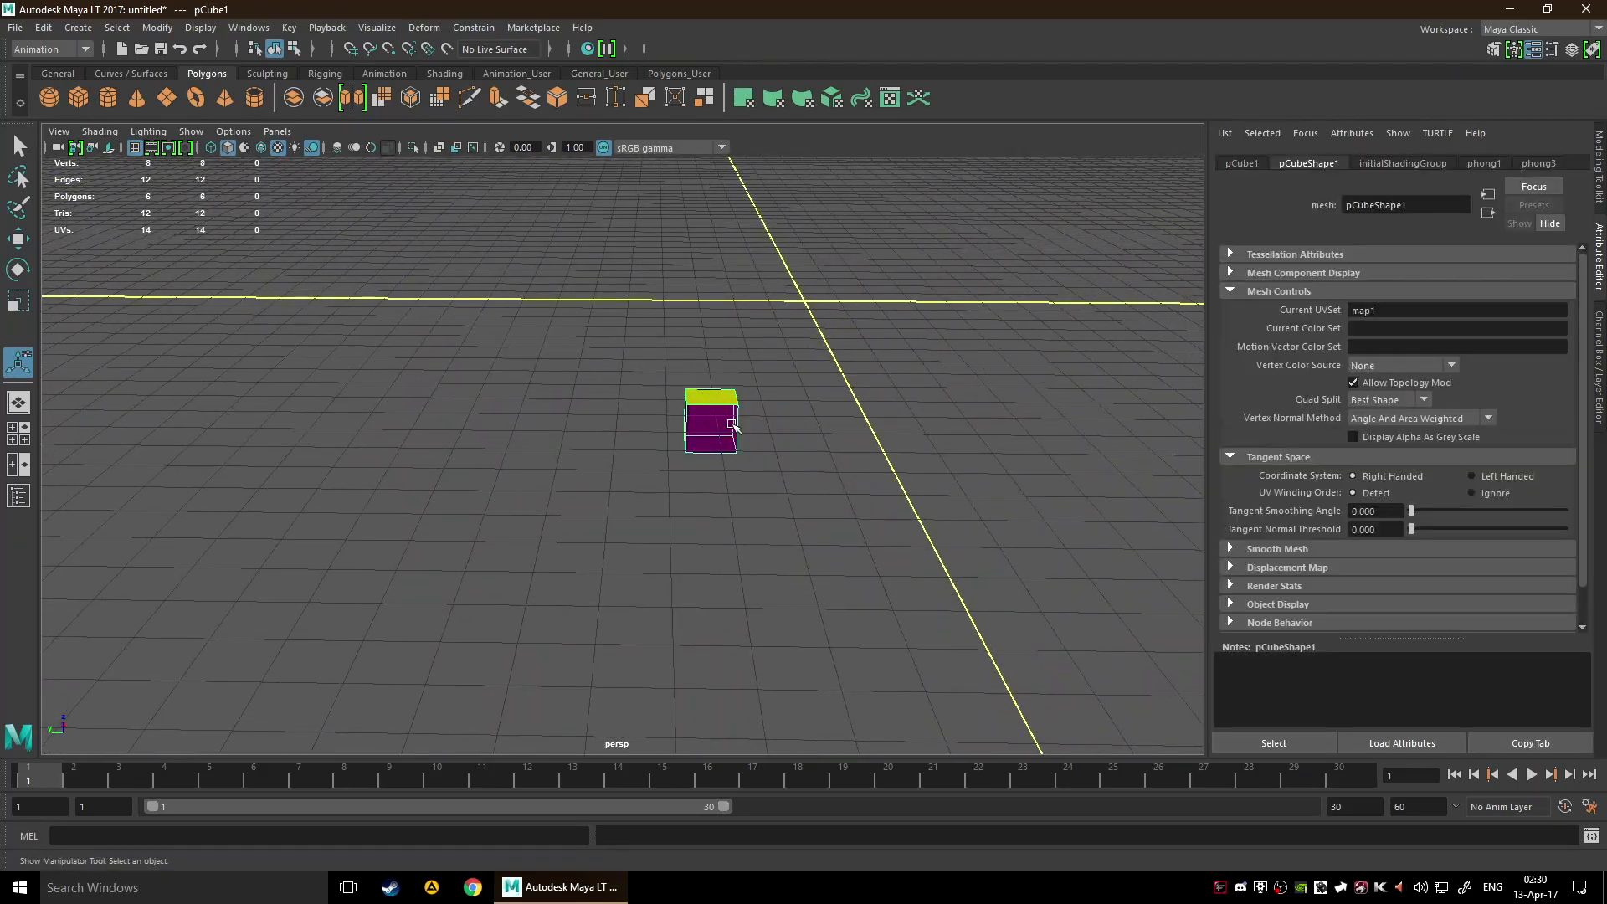
pyautogui.press('e')
pyautogui.press('w')
pyautogui.press('r')
pyautogui.moveTo(734, 347); pyautogui.dragTo(735, 221)
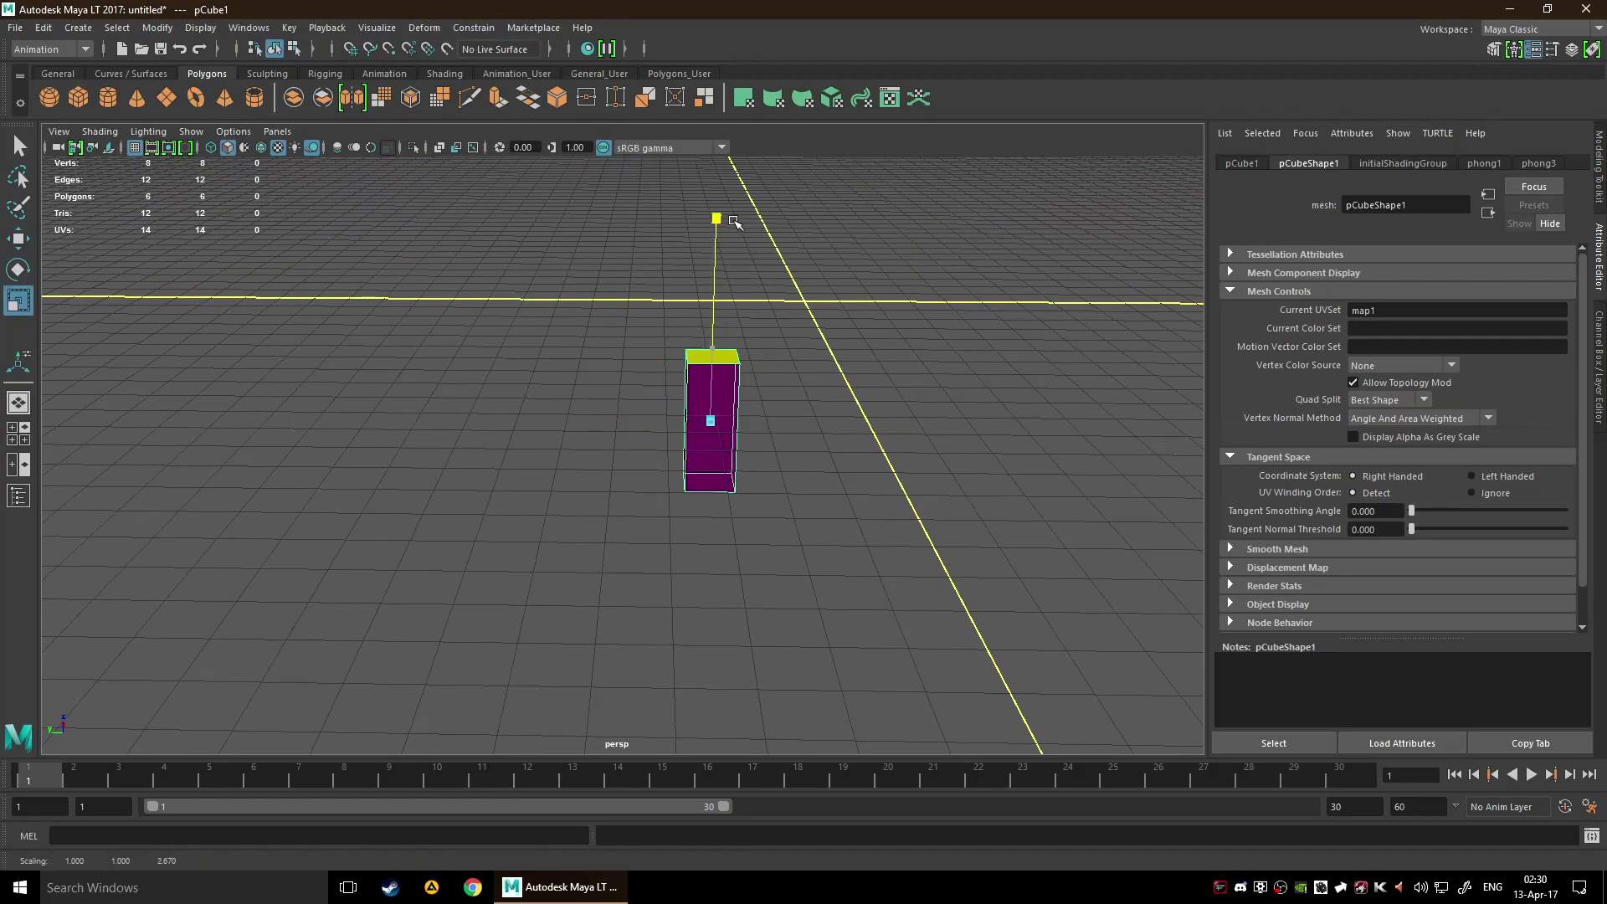
pyautogui.moveTo(632, 420); pyautogui.dragTo(465, 449)
pyautogui.click(738, 614)
pyautogui.keyDown('alt'); pyautogui.moveTo(739, 614); pyautogui.dragTo(718, 564); pyautogui.keyUp('alt')
pyautogui.click(646, 576)
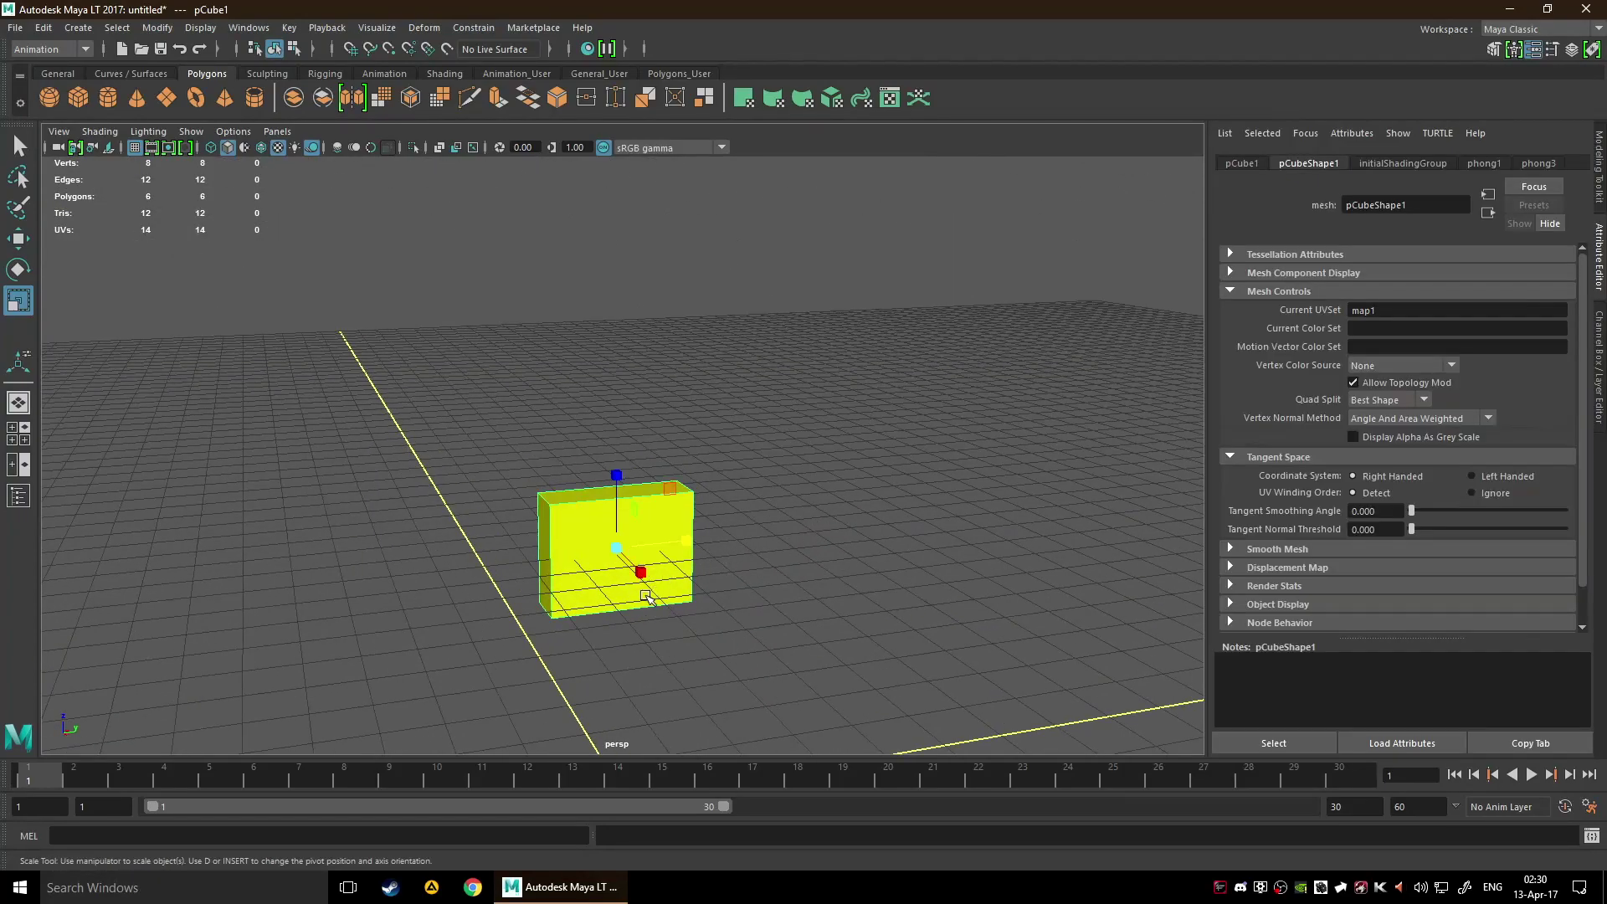
# - In edge mode, select the four border edges of one large slab face, scale them, and move them to reshape its depth
pyautogui.moveTo(586, 456); pyautogui.dragTo(664, 402, button='right')
pyautogui.keyDown('alt'); pyautogui.moveTo(683, 524); pyautogui.dragTo(745, 553); pyautogui.keyUp('alt')
pyautogui.click(653, 540)
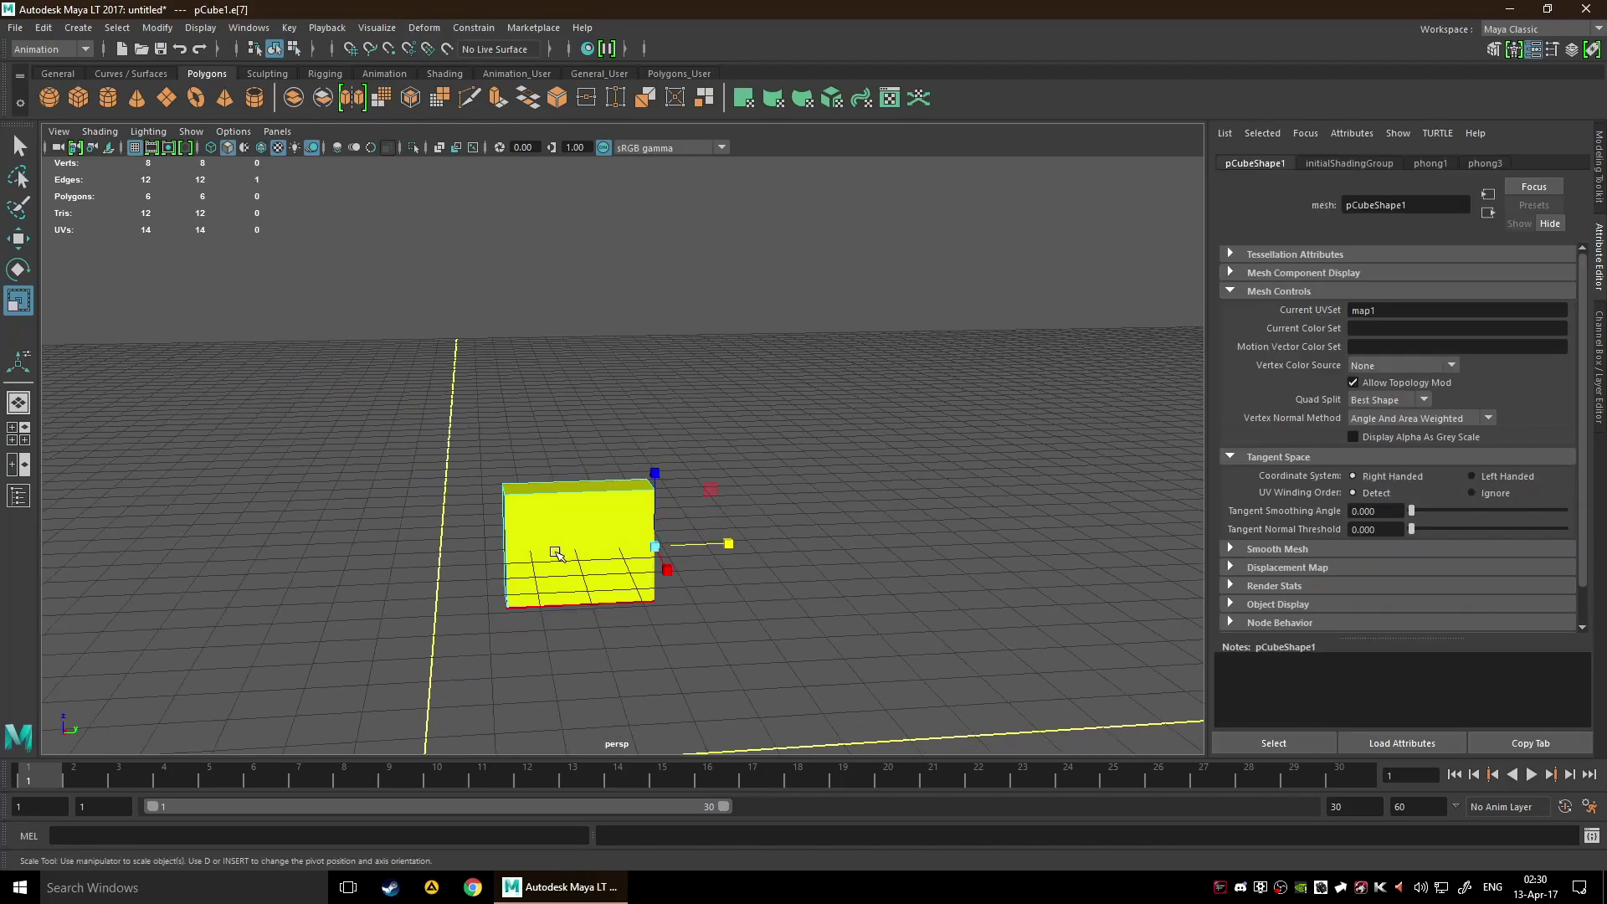
pyautogui.doubleClick(582, 604)
pyautogui.keyDown('alt'); pyautogui.moveTo(701, 612); pyautogui.dragTo(879, 603); pyautogui.keyUp('alt')
pyautogui.keyDown('alt'); pyautogui.moveTo(854, 546); pyautogui.dragTo(753, 577); pyautogui.keyUp('alt')
pyautogui.moveTo(609, 607)
pyautogui.mouseDown()
pyautogui.moveTo(626, 620)
pyautogui.moveTo(617, 590)
pyautogui.moveTo(628, 623)
pyautogui.mouseUp()
pyautogui.keyDown('alt'); pyautogui.moveTo(821, 617); pyautogui.dragTo(936, 592); pyautogui.keyUp('alt')
pyautogui.press('w')
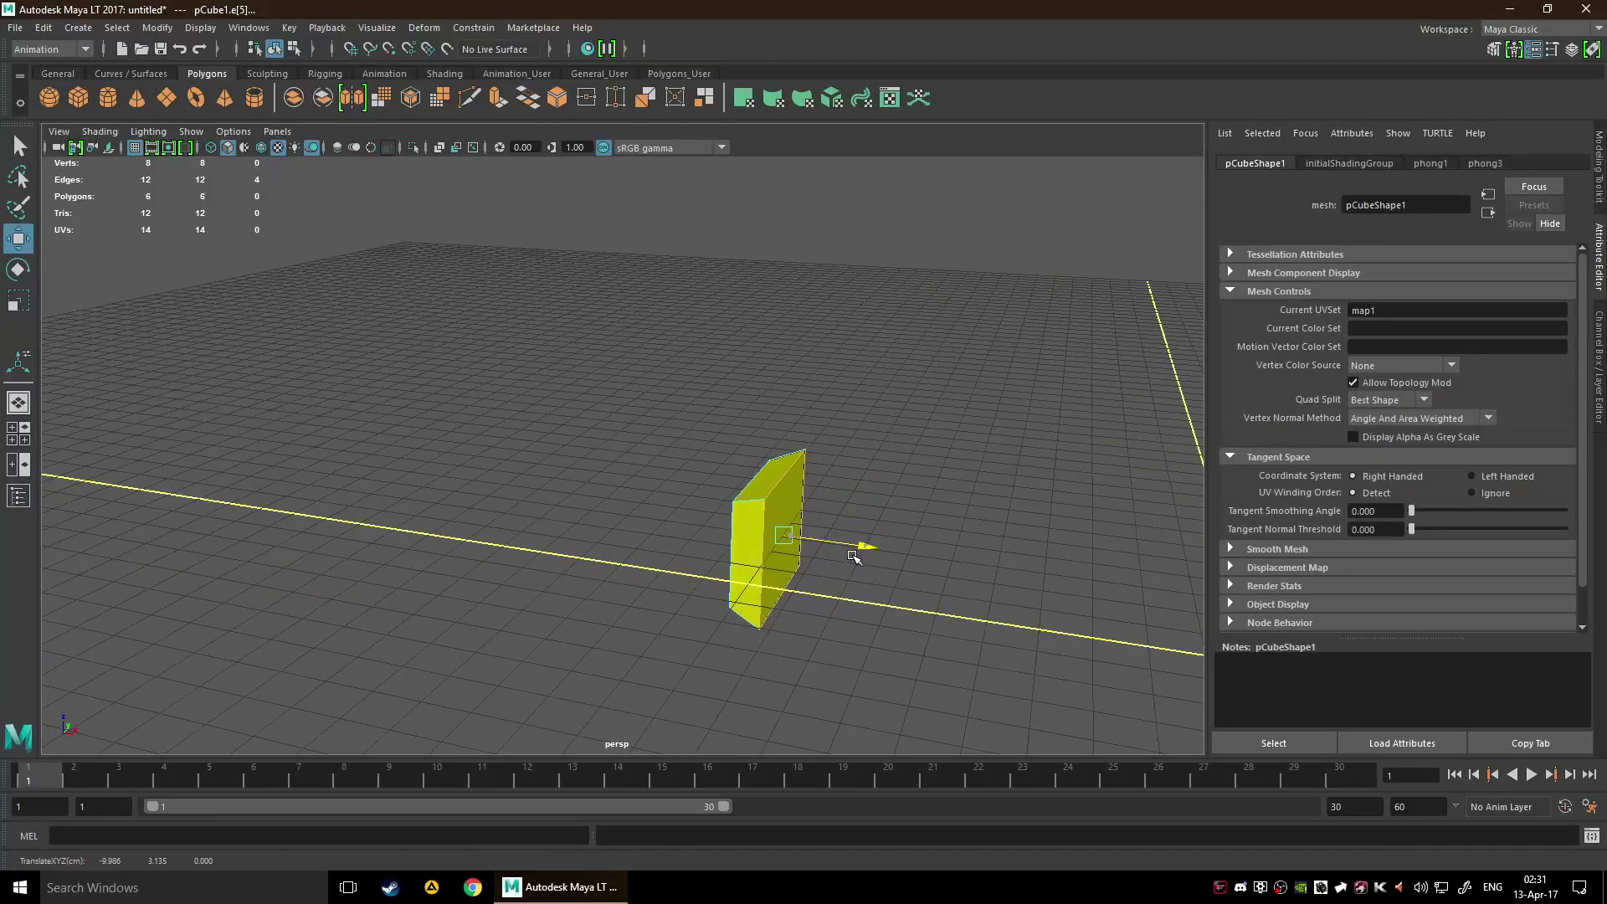
pyautogui.moveTo(853, 557); pyautogui.dragTo(459, 492)
pyautogui.click(377, 492)
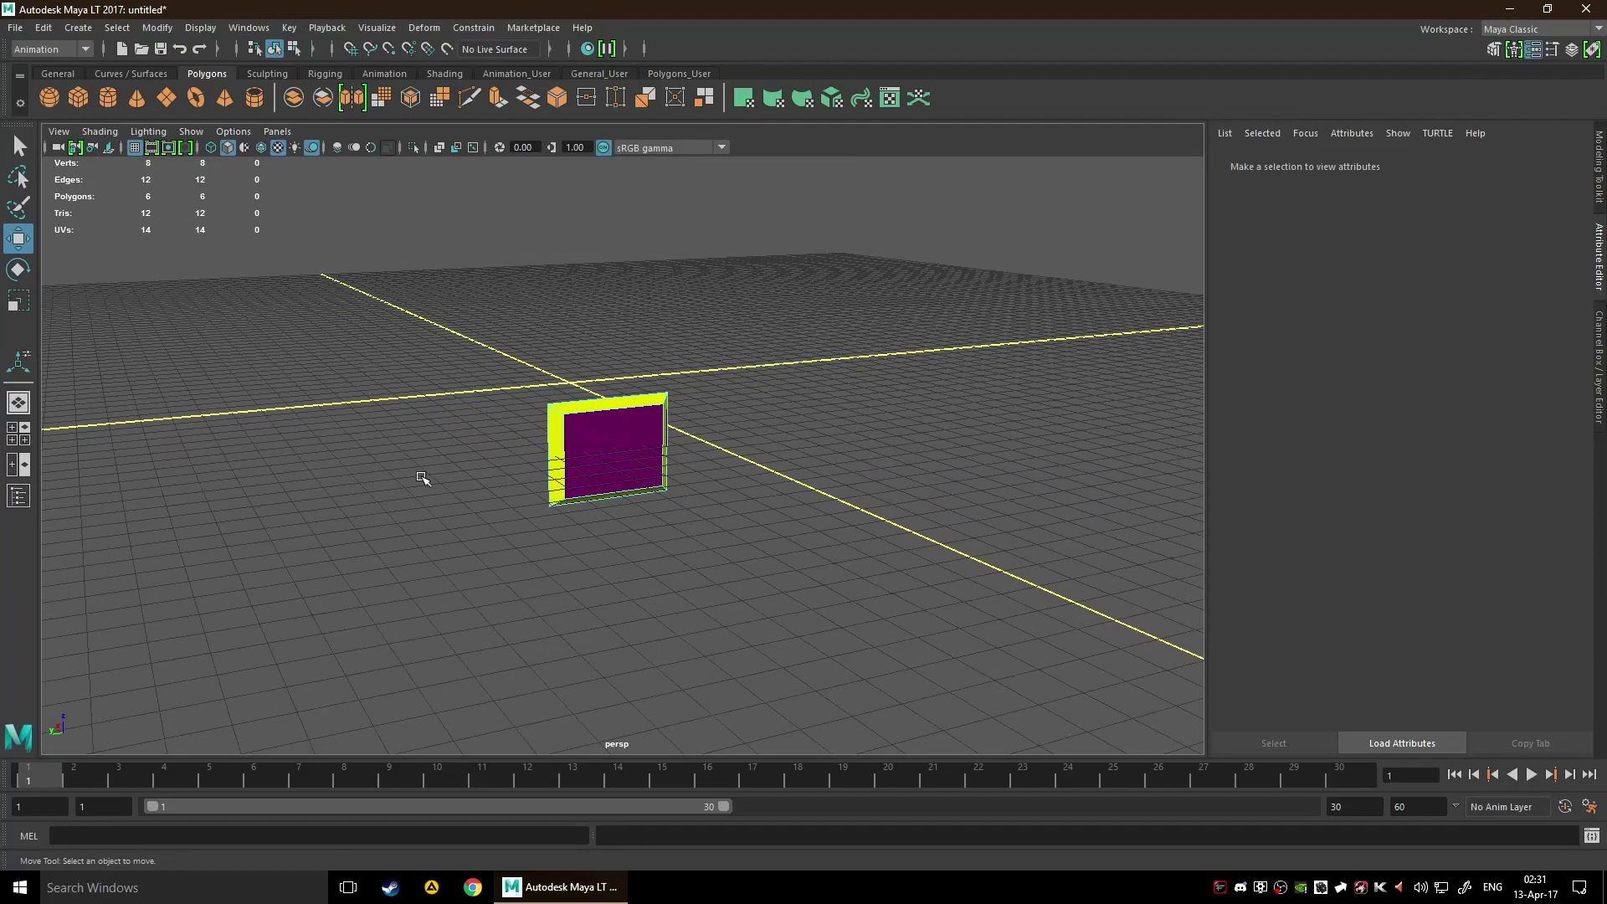
# - Select the four border edges of the slab's purple face, scale them uniformly, and clear the selection
pyautogui.keyDown('alt'); pyautogui.moveTo(653, 538); pyautogui.dragTo(614, 495); pyautogui.keyUp('alt')
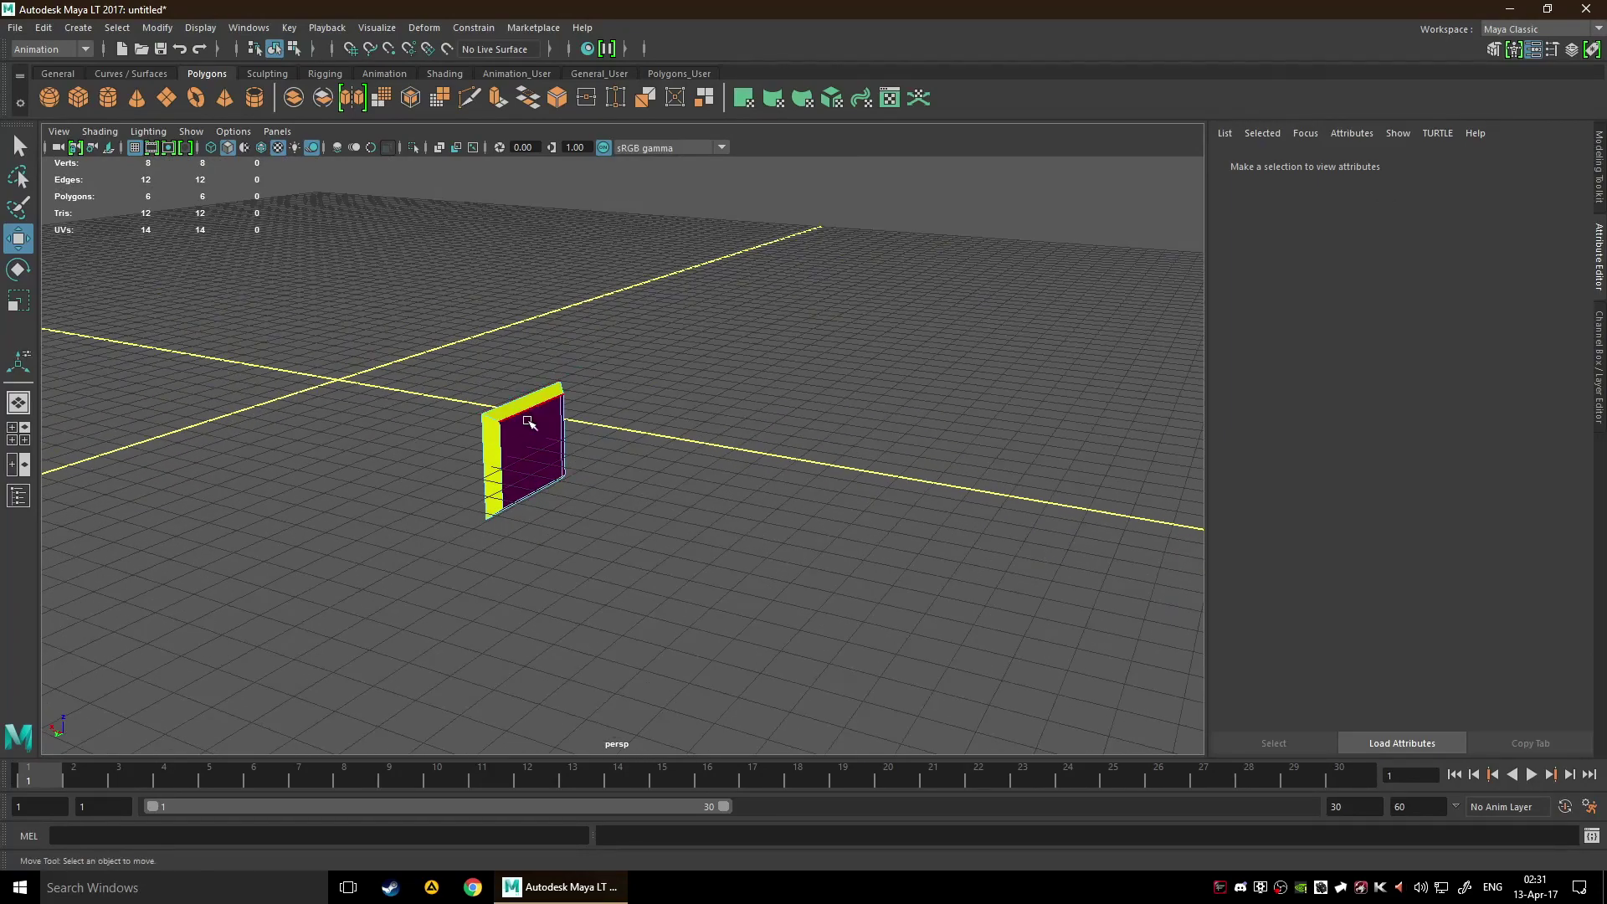
pyautogui.click(529, 419)
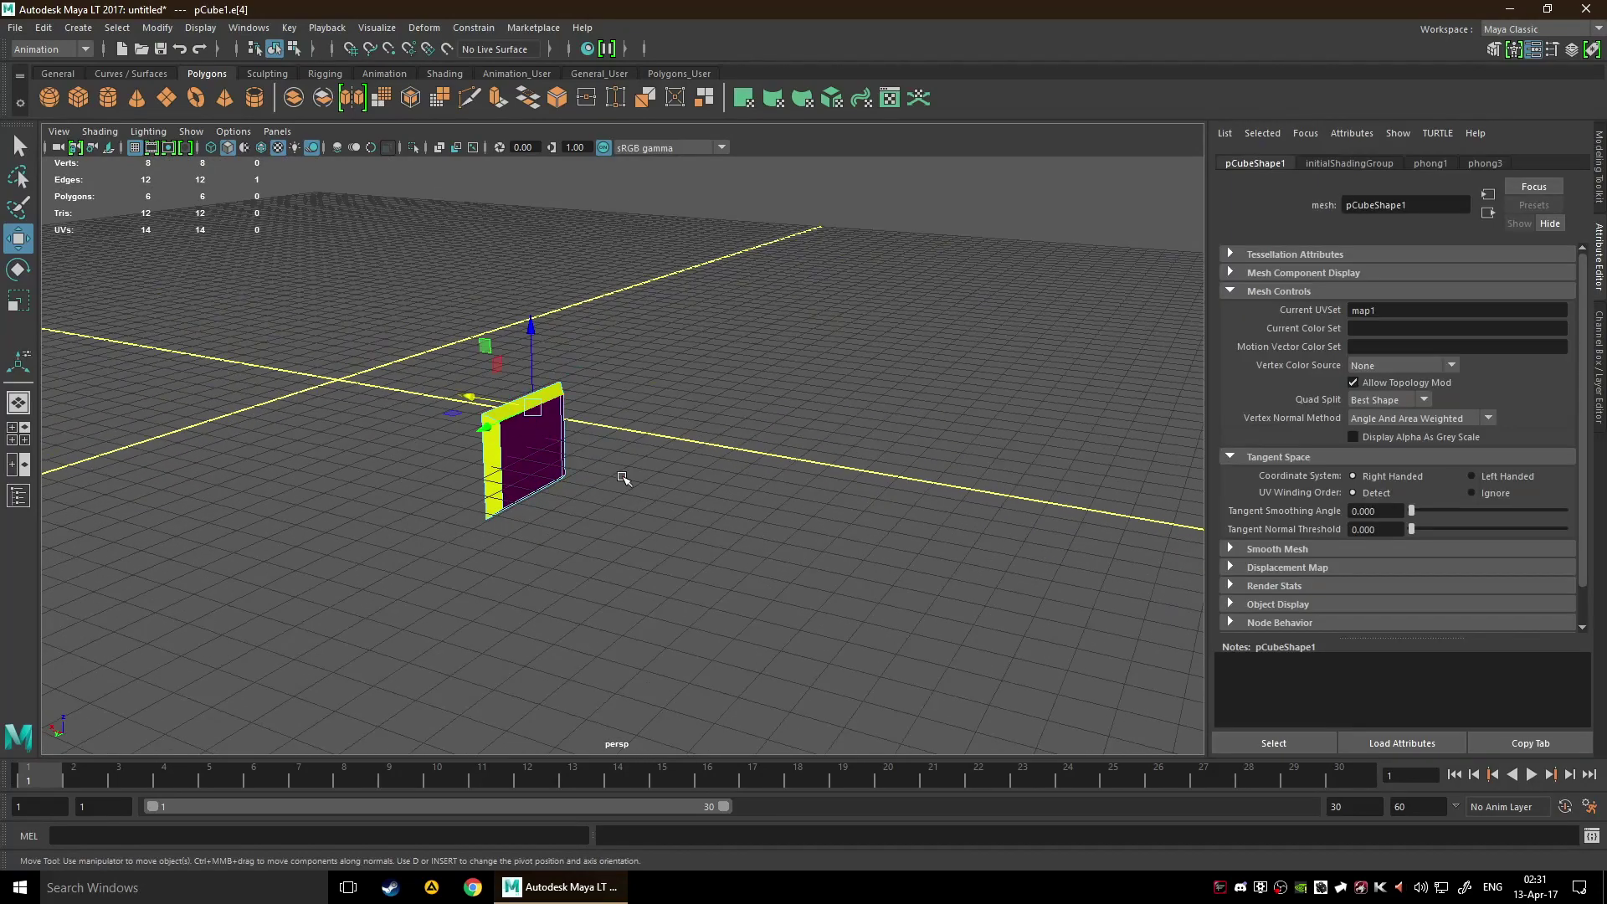
pyautogui.keyDown('shift'); pyautogui.click(505, 492); pyautogui.keyUp('shift')
pyautogui.keyDown('alt'); pyautogui.moveTo(503, 487); pyautogui.dragTo(636, 460); pyautogui.keyUp('alt')
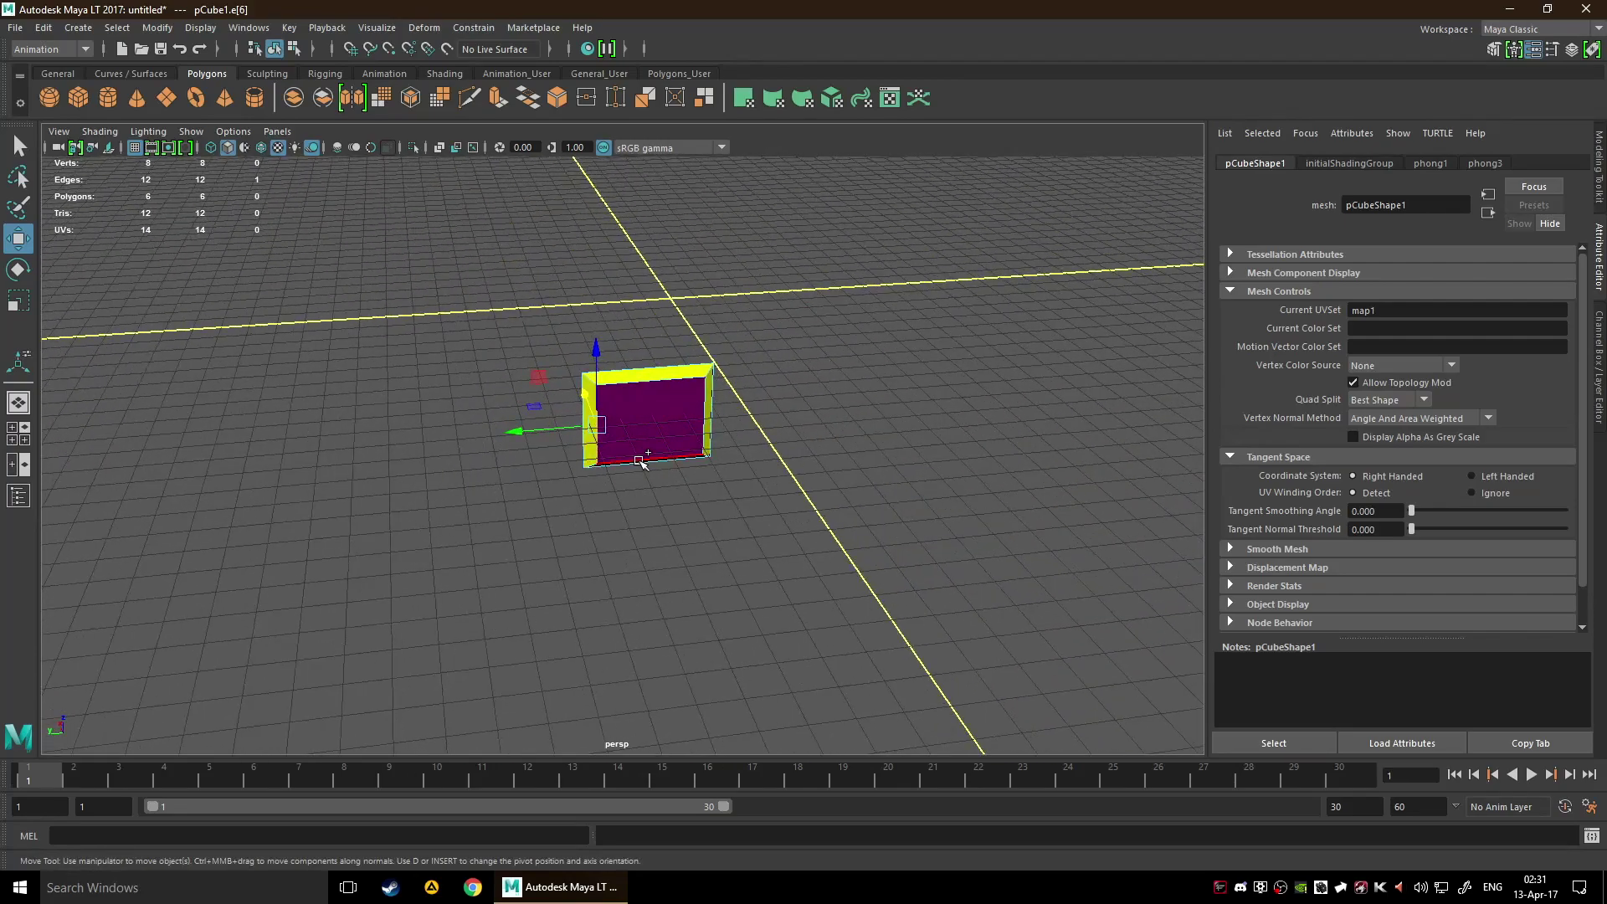
pyautogui.keyDown('shift'); pyautogui.click(707, 423); pyautogui.keyUp('shift')
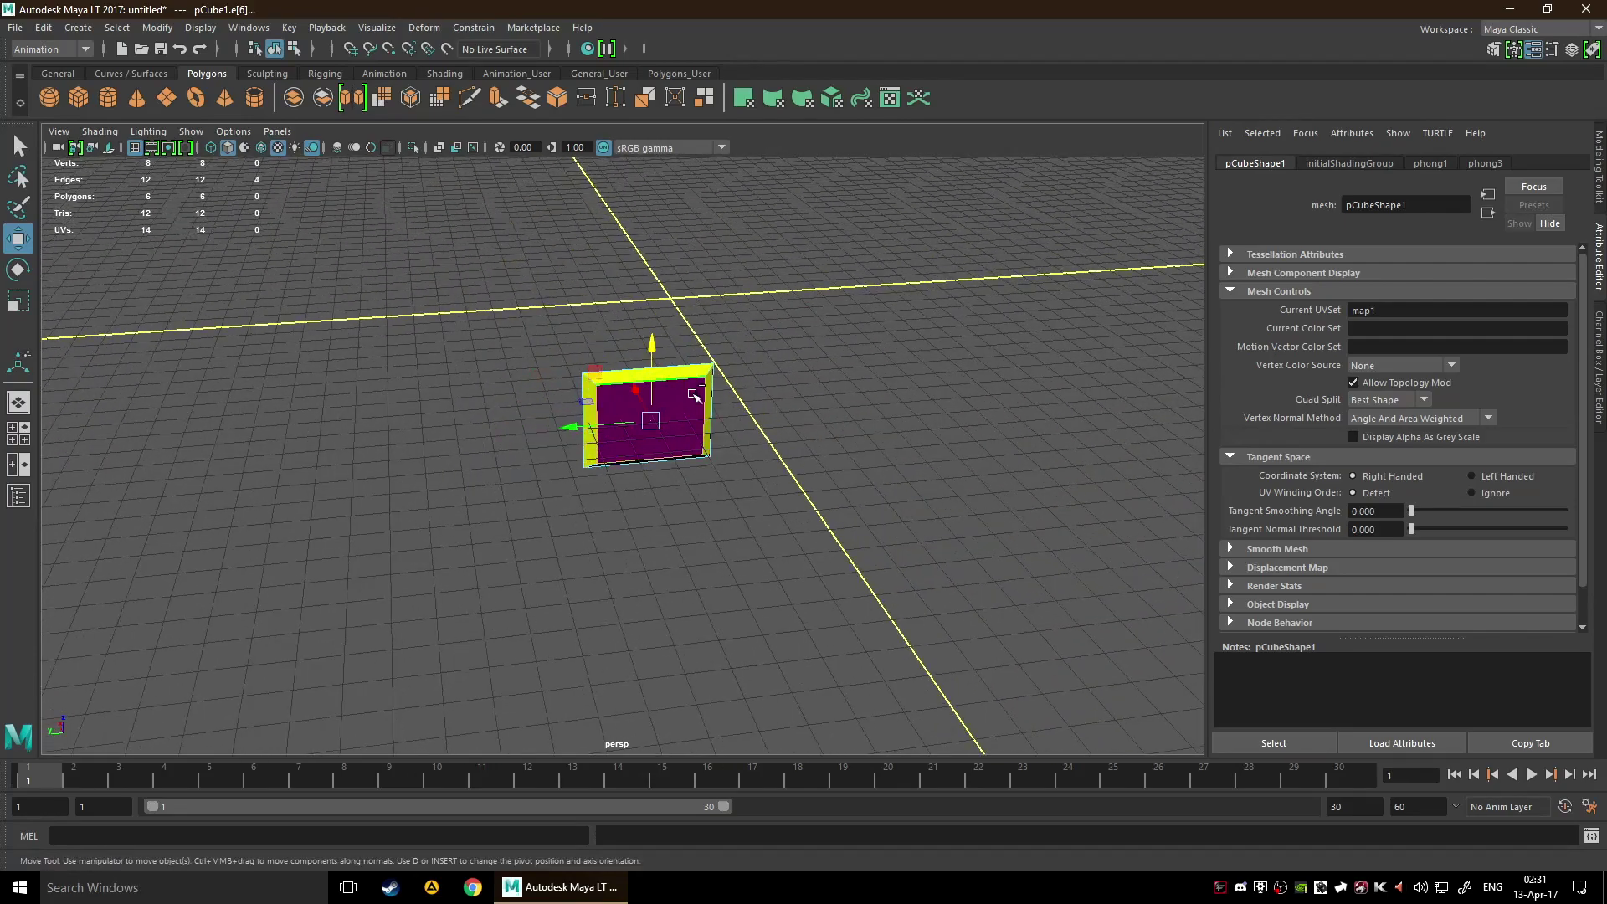
pyautogui.keyDown('alt'); pyautogui.moveTo(699, 403); pyautogui.dragTo(911, 446); pyautogui.keyUp('alt')
pyautogui.press('r')
pyautogui.moveTo(512, 438); pyautogui.dragTo(409, 477)
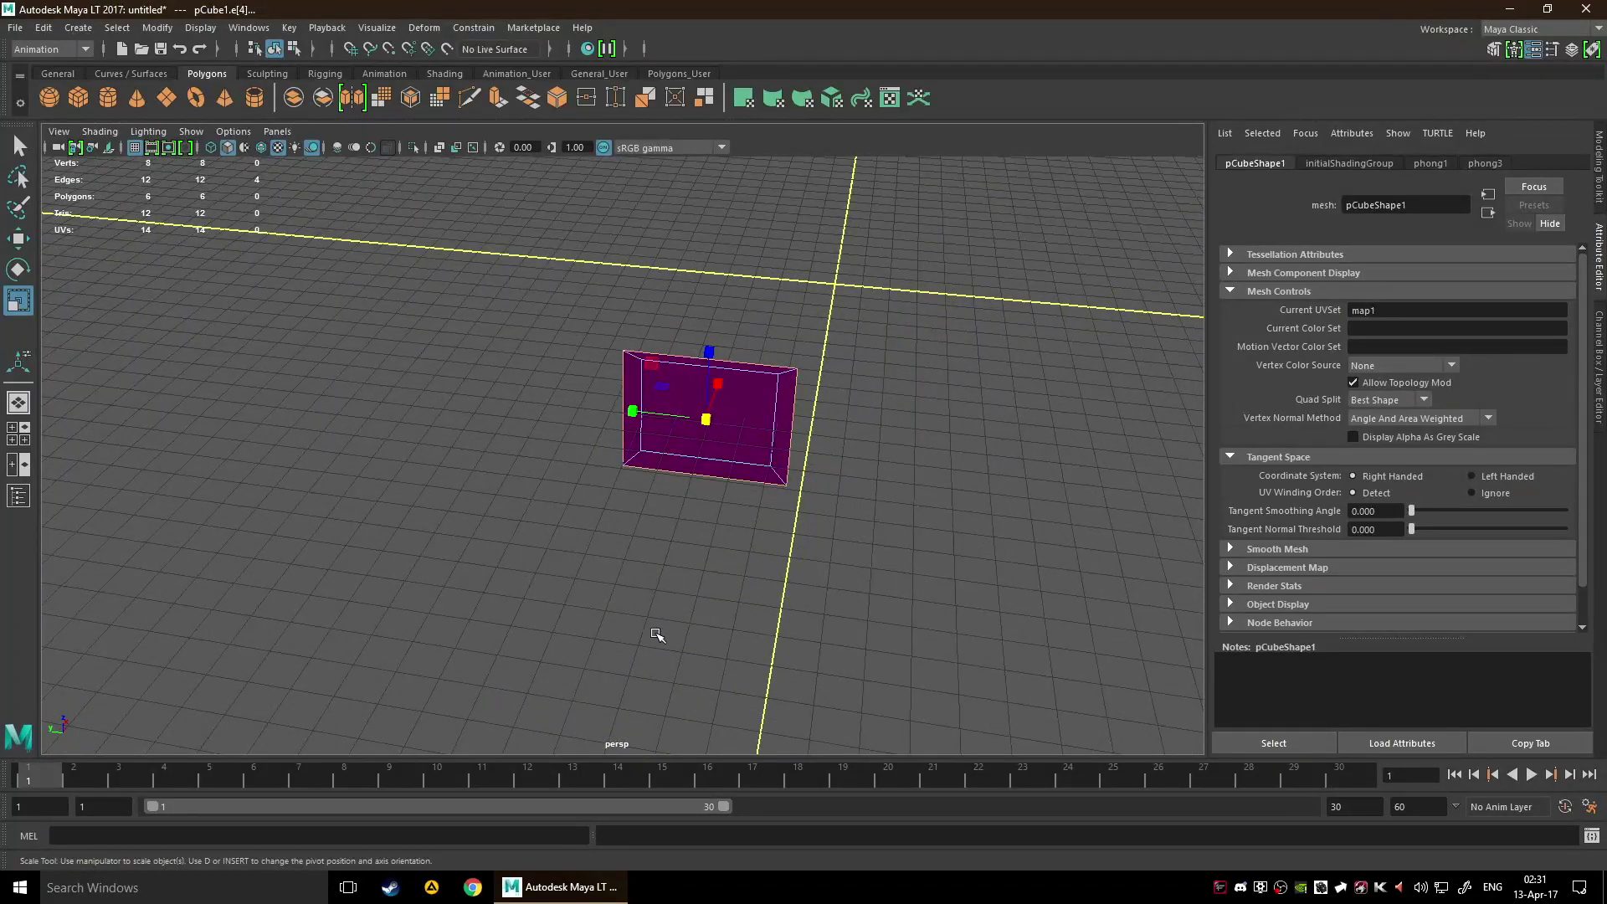
pyautogui.keyDown('alt'); pyautogui.moveTo(653, 631); pyautogui.dragTo(787, 449); pyautogui.keyUp('alt')
pyautogui.click(933, 531)
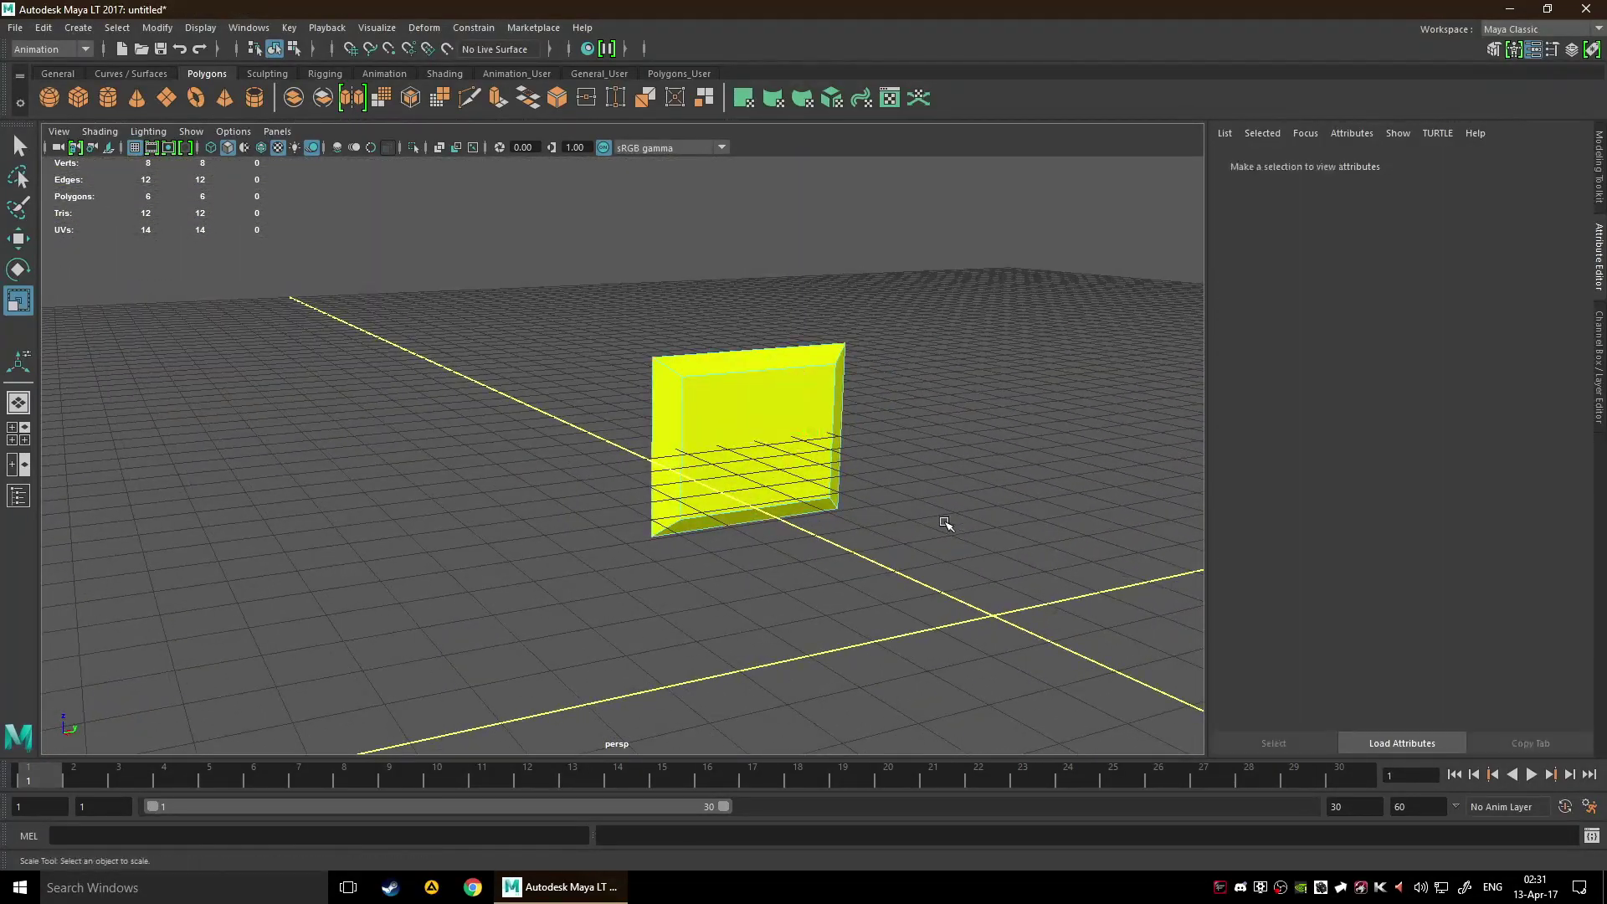
# - Delete the reshaped slab to leave the scene empty
pyautogui.keyDown('alt'); pyautogui.moveTo(932, 530); pyautogui.dragTo(886, 438); pyautogui.keyUp('alt')
pyautogui.keyDown('alt'); pyautogui.moveTo(887, 438); pyautogui.dragTo(835, 459, button='right'); pyautogui.keyUp('alt')
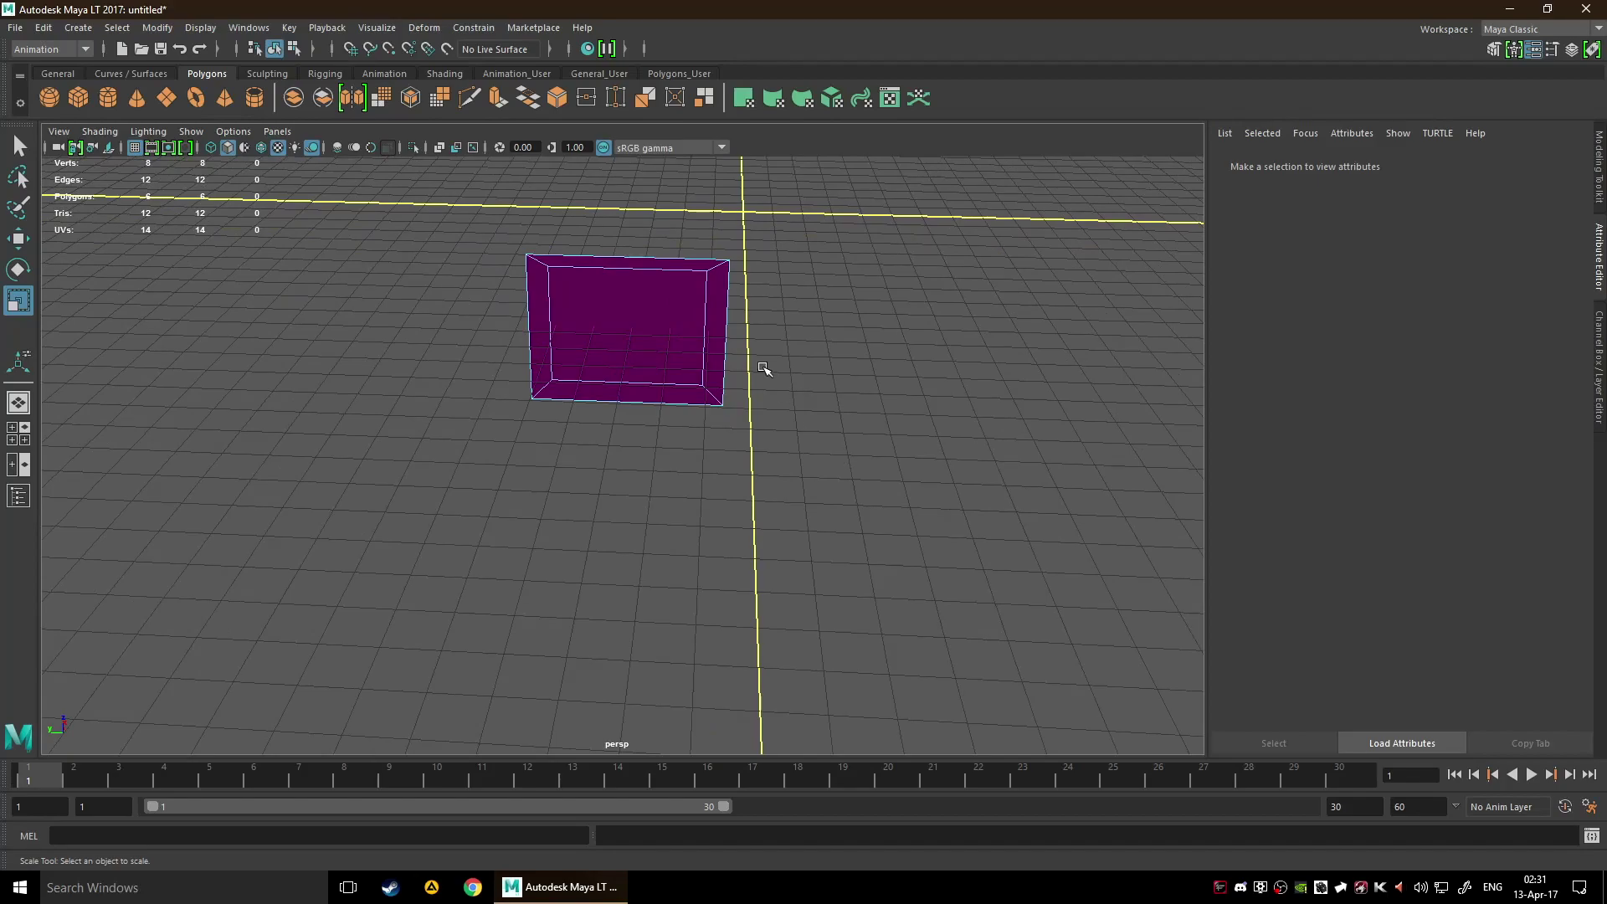
pyautogui.keyDown('alt'); pyautogui.moveTo(760, 358); pyautogui.dragTo(663, 369, button='right'); pyautogui.keyUp('alt')
pyautogui.moveTo(444, 345); pyautogui.dragTo(741, 545)
pyautogui.press('Delete')
pyautogui.scroll(3, 728, 549)
pyautogui.keyDown('alt'); pyautogui.moveTo(796, 426); pyautogui.dragTo(749, 460, button='middle'); pyautogui.keyUp('alt')
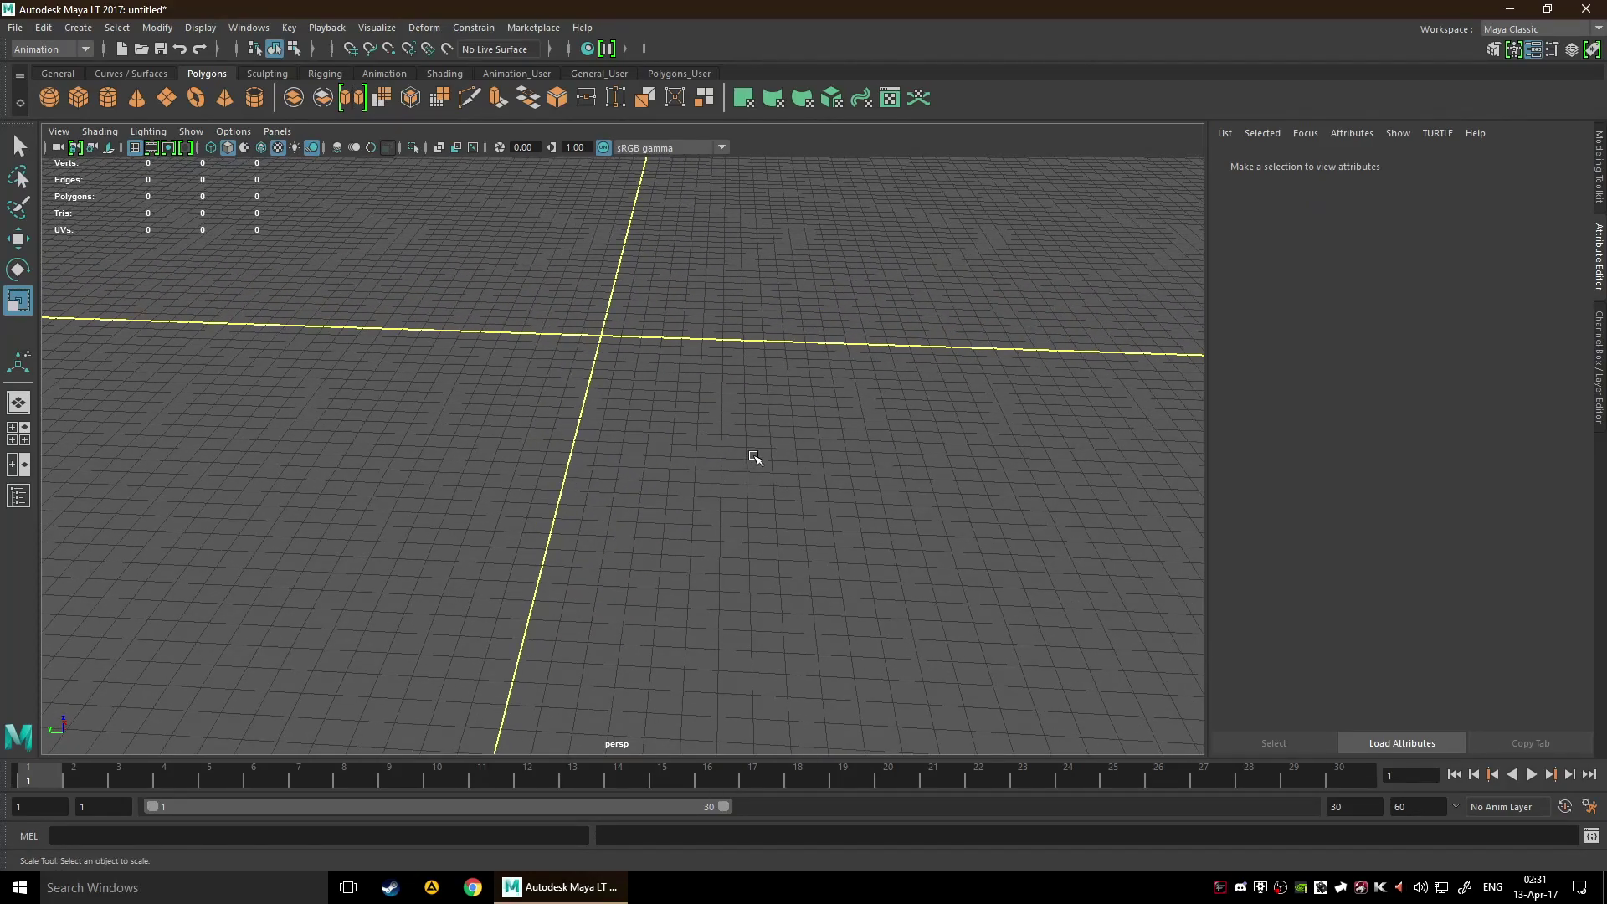